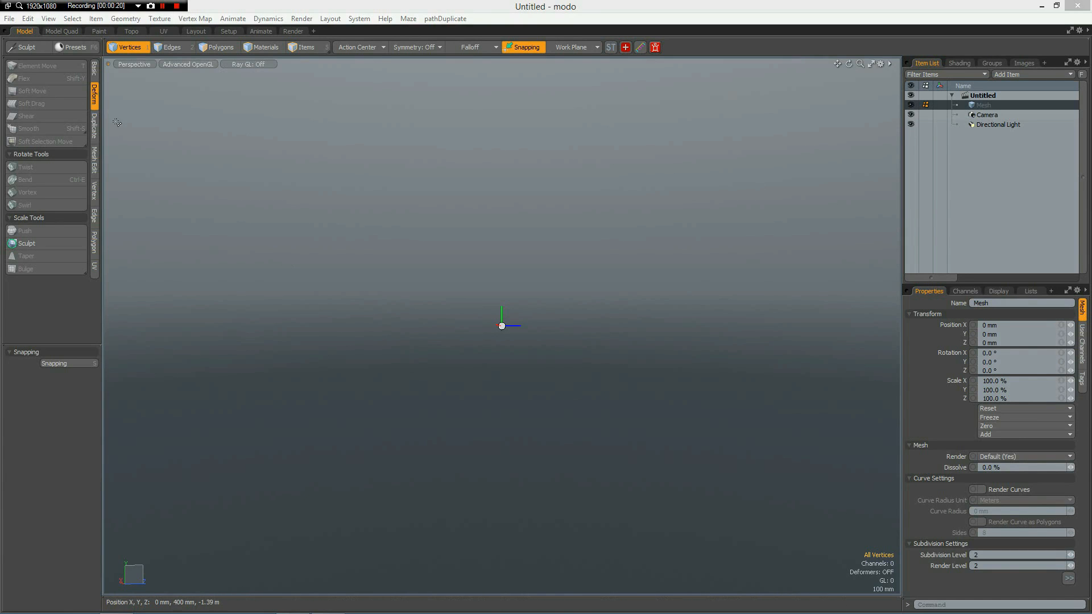
# Draw a flat rectangle about 600 mm long and 70 mm high below the origin with the Cube primitive in the Right view.
pyautogui.click(94, 67)
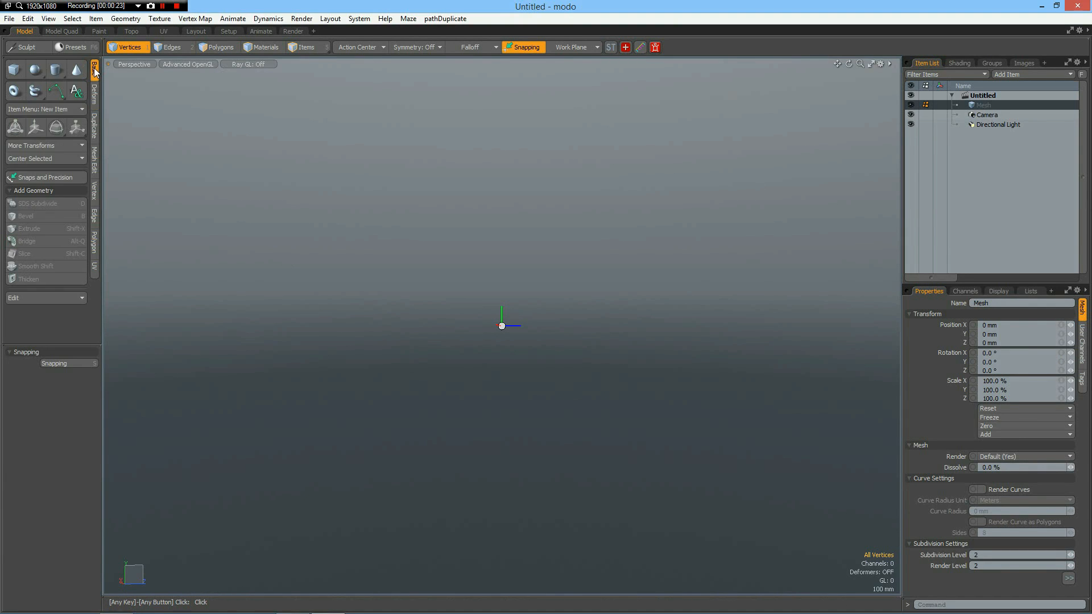
pyautogui.click(14, 69)
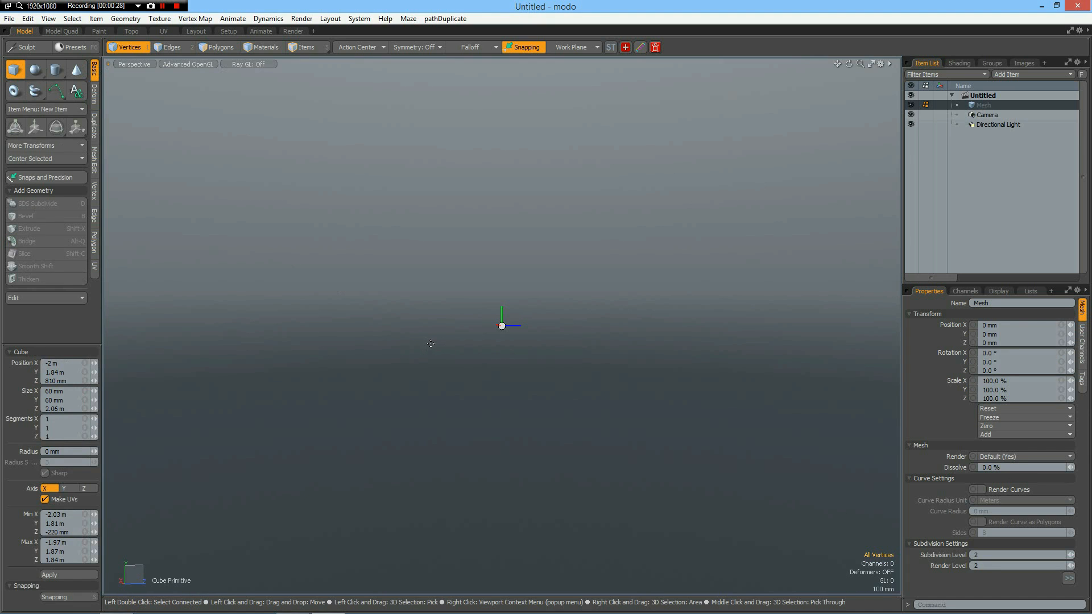
pyautogui.hotkey('ctrl', 'Right')
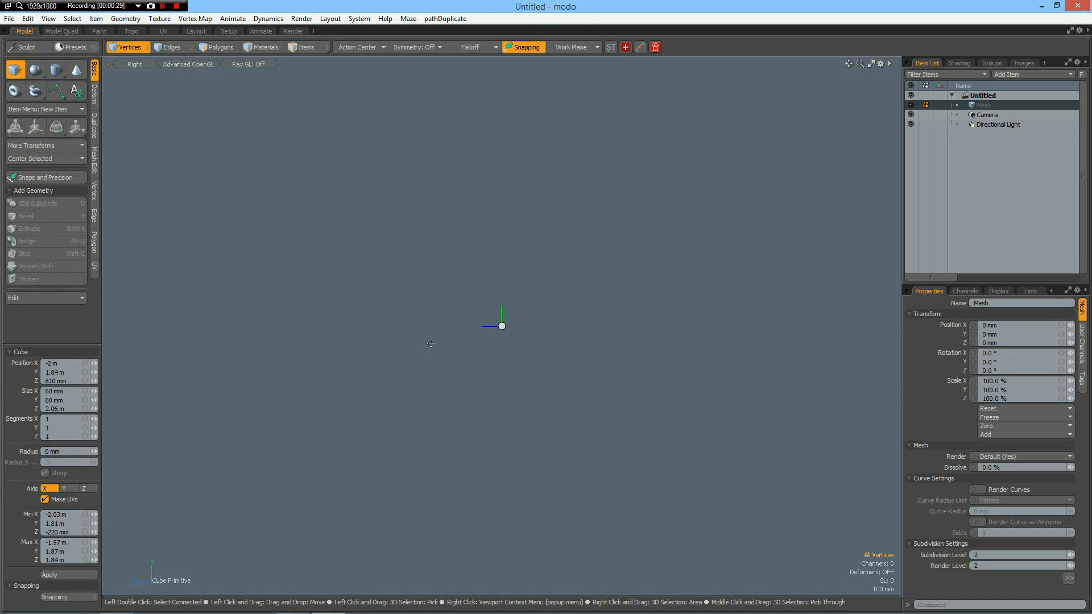
pyautogui.moveTo(418, 344); pyautogui.dragTo(550, 359)
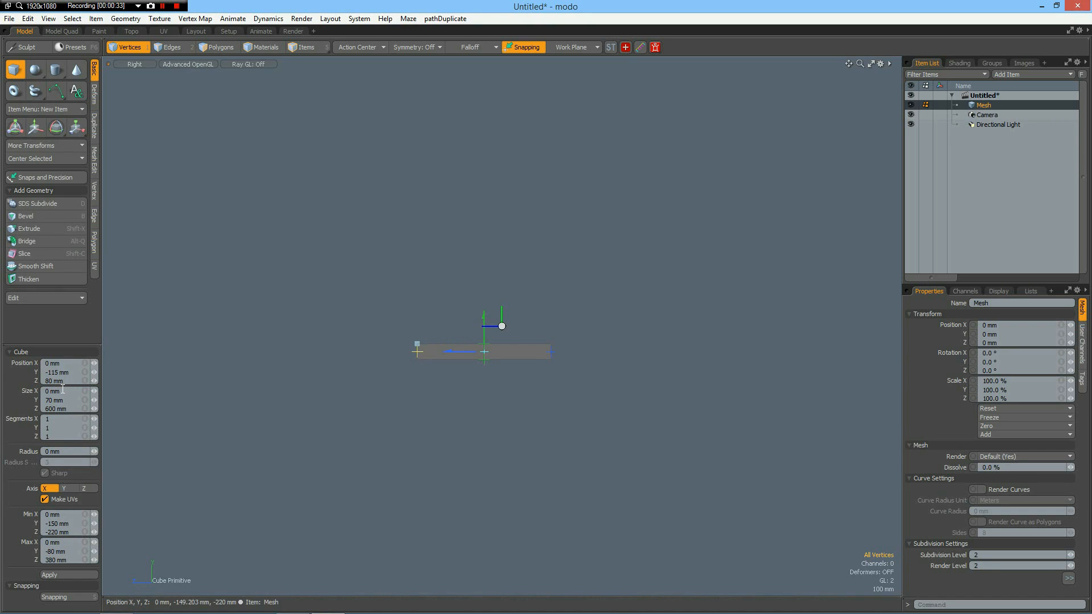
# Set the rectangle's size to 1.5 m in Z and 150 mm in Y.
pyautogui.click(74, 372)
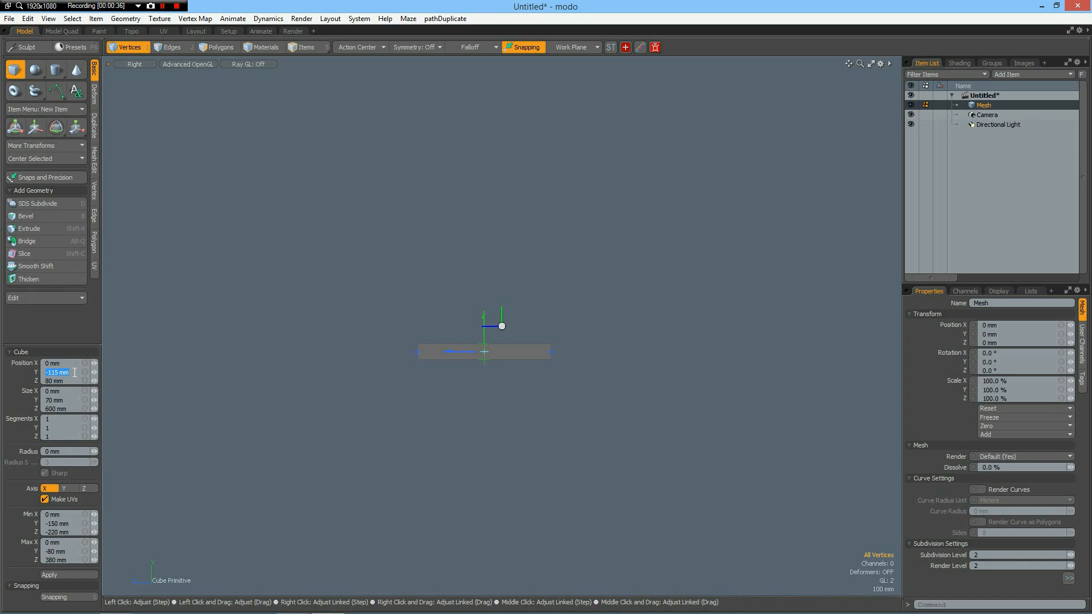
pyautogui.click(74, 409)
pyautogui.write('1.5m')
pyautogui.click(66, 402)
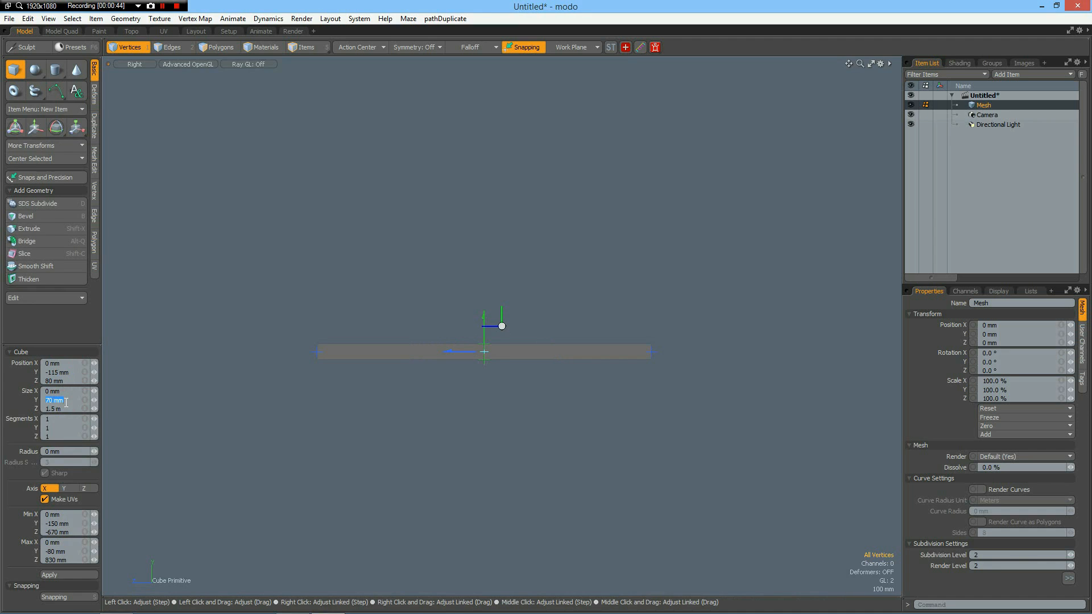
pyautogui.write('150')
pyautogui.press('Return')
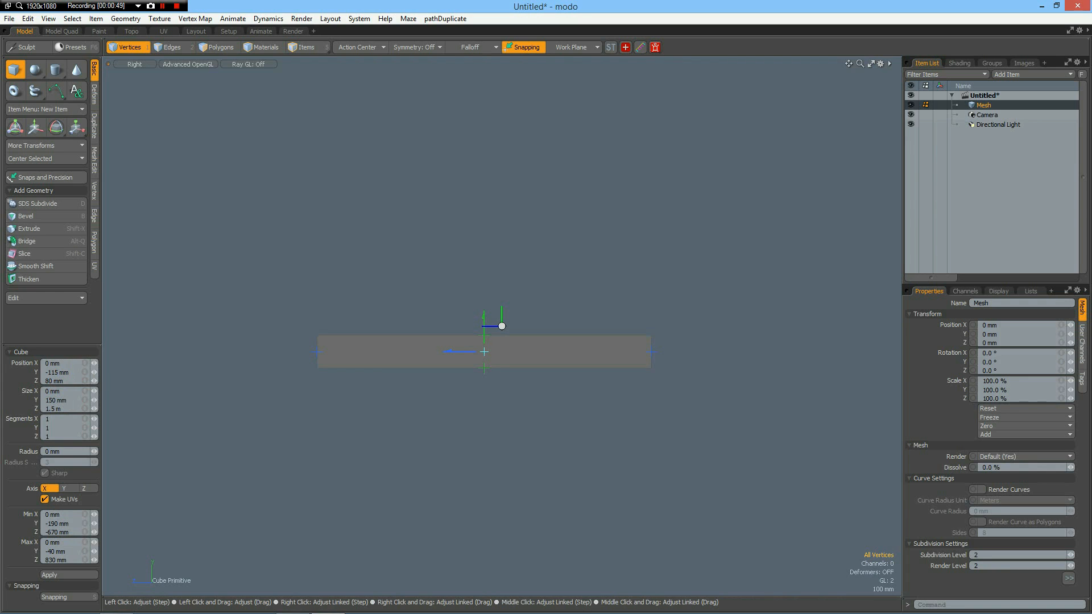
# Zero the rectangle's position on all axes, then lower it along Y to about -385 mm.
pyautogui.click(85, 363)
pyautogui.write('0')
pyautogui.click(84, 364)
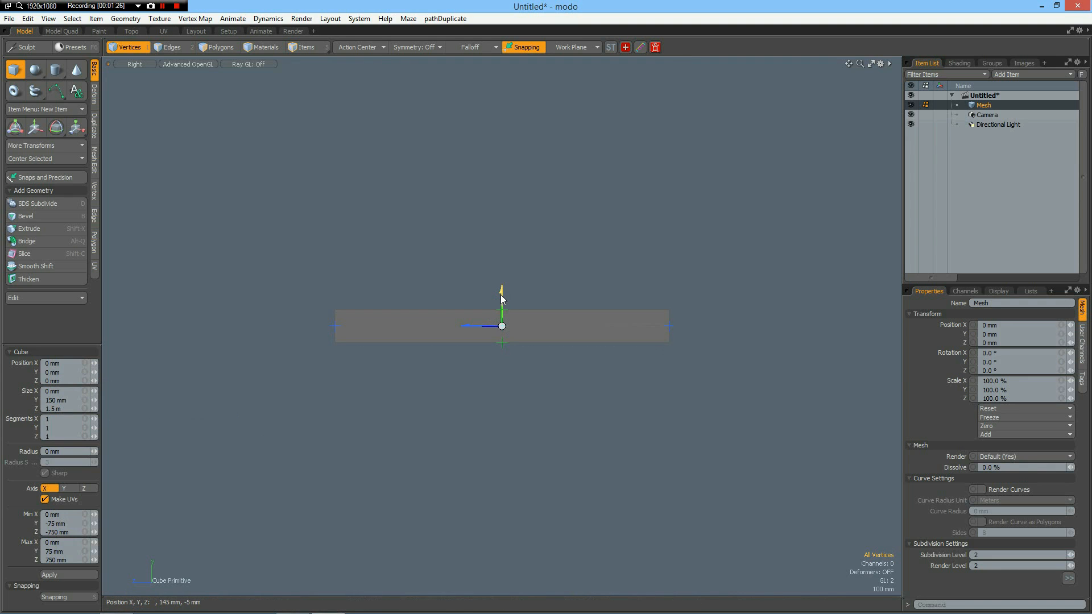
pyautogui.moveTo(500, 294); pyautogui.dragTo(438, 376)
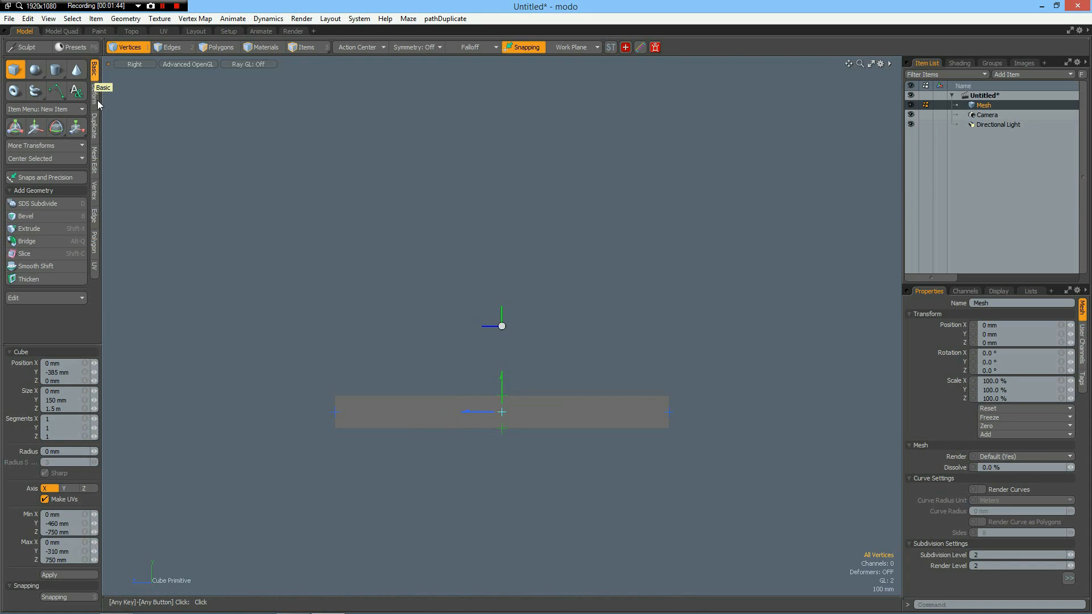
# Draw a flat 48-sided disc around the origin with the Cylinder primitive, about 1.29 m by 1.215 m in radius.
pyautogui.click(56, 70)
pyautogui.click(59, 423)
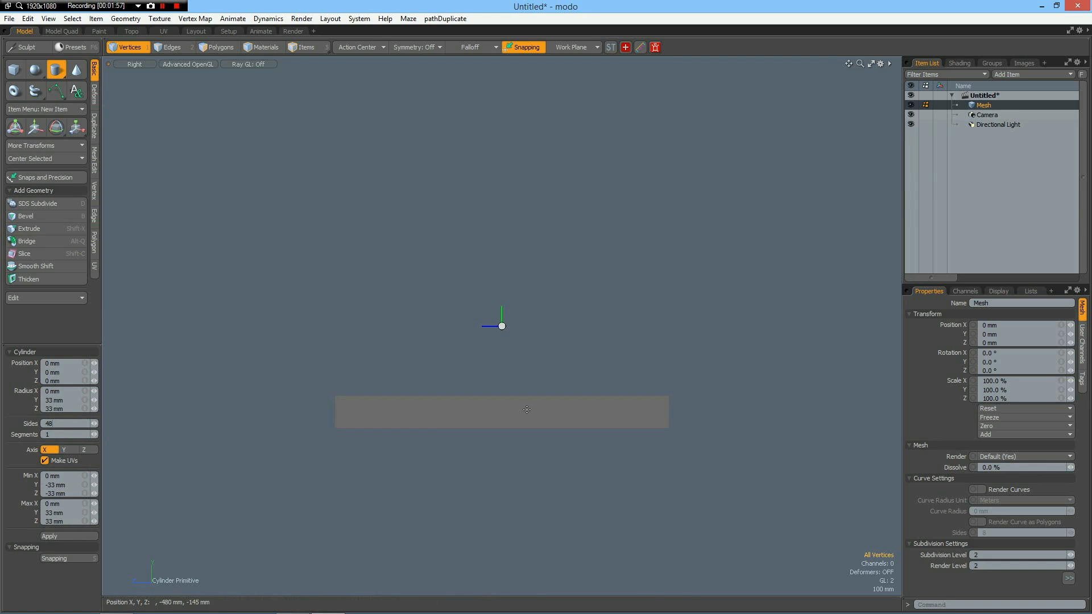
pyautogui.moveTo(500, 325); pyautogui.dragTo(765, 591)
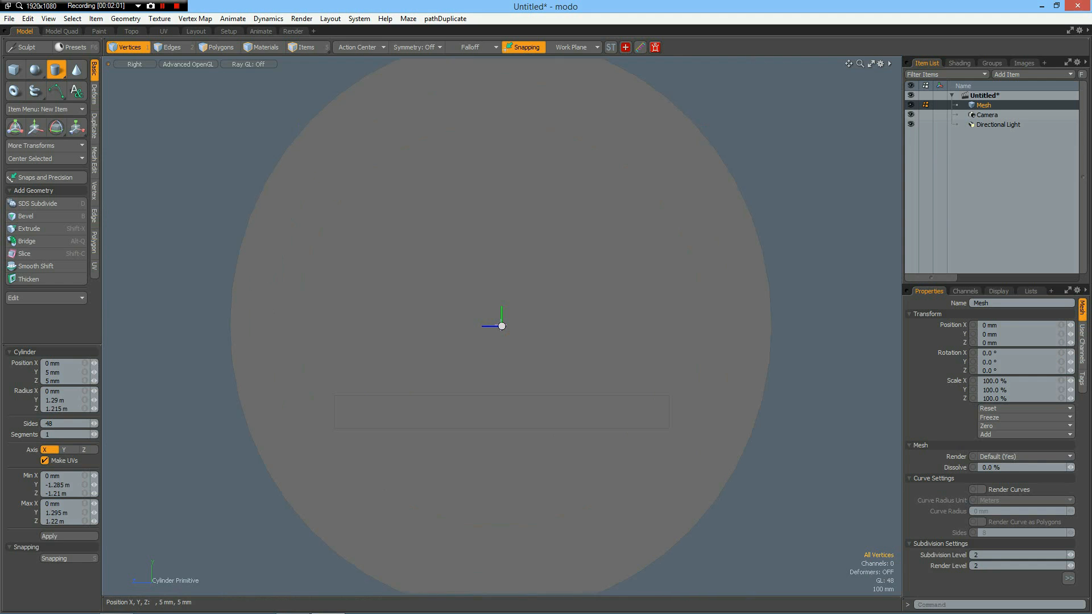
# Set the disc's Y and Z radii to 2.5 m.
pyautogui.click(72, 400)
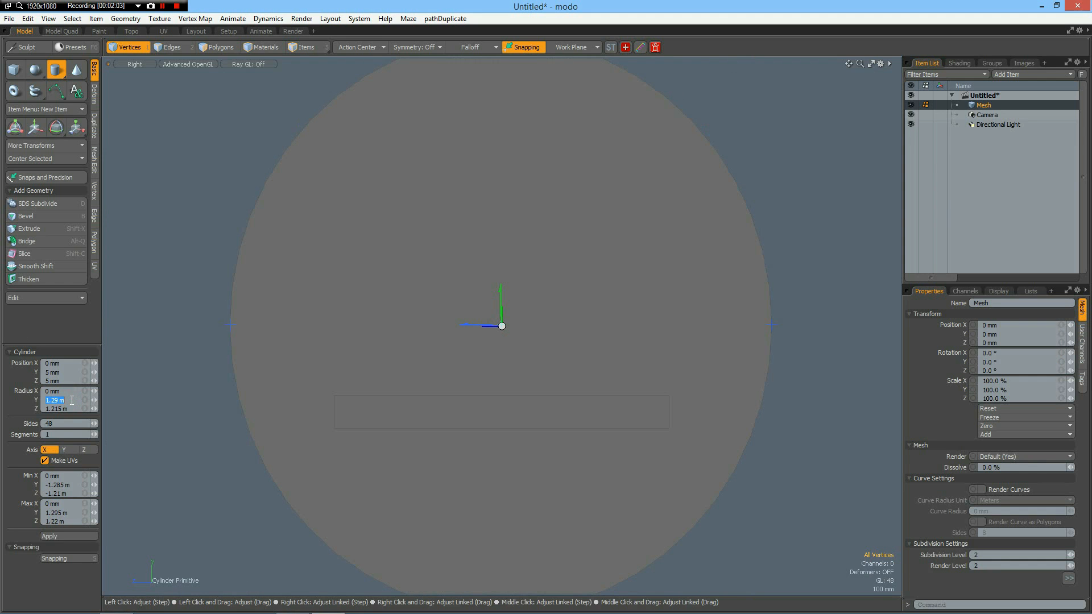
pyautogui.write('2.5m')
pyautogui.press('Tab')
pyautogui.write('2')
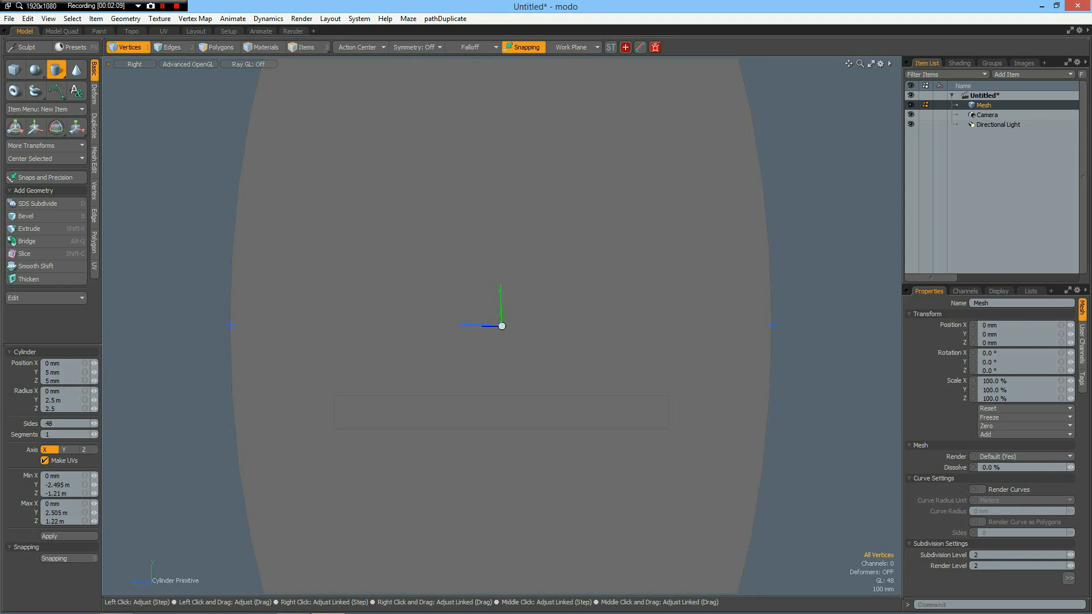
pyautogui.press('Return')
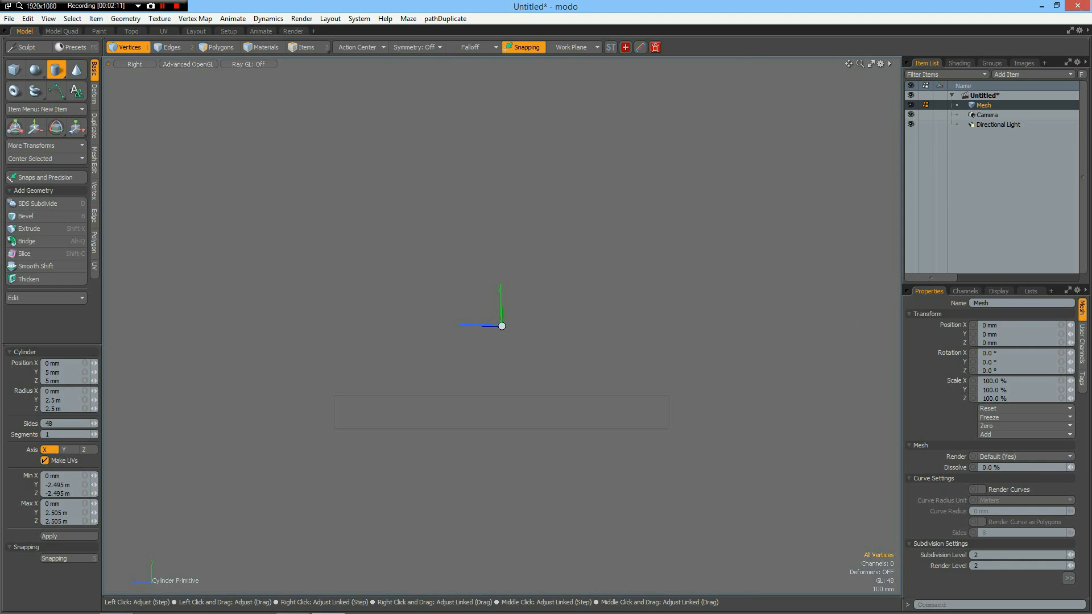
# Centre the disc on the origin by setting its position to 0 mm in Y and Z.
pyautogui.click(85, 372)
pyautogui.write('0')
pyautogui.press('Return')
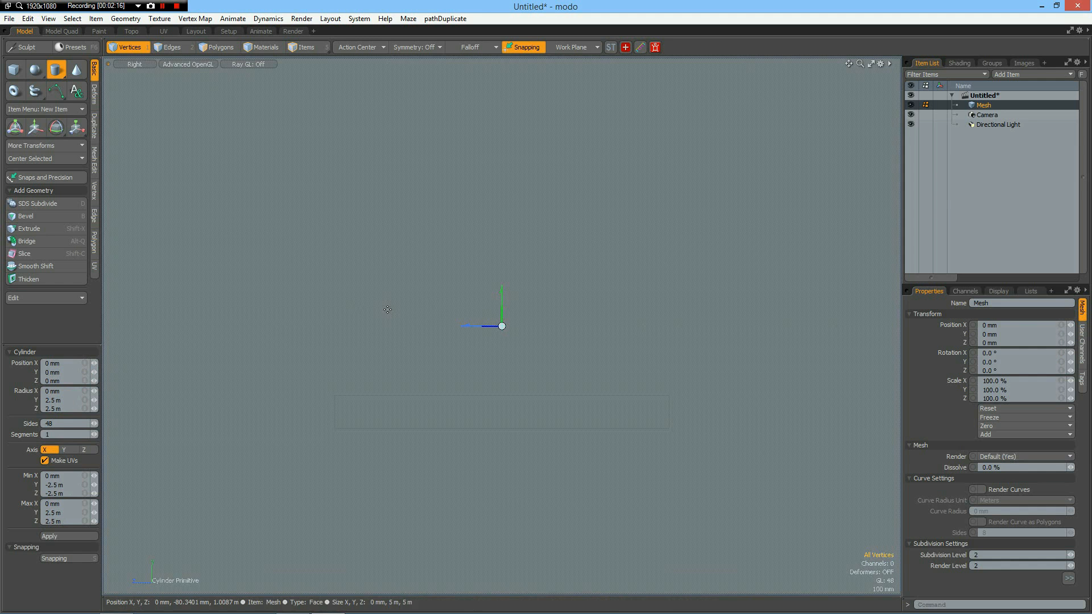
pyautogui.scroll(-3, 457, 324)
pyautogui.scroll(2, 457, 324)
pyautogui.scroll(-1, 457, 324)
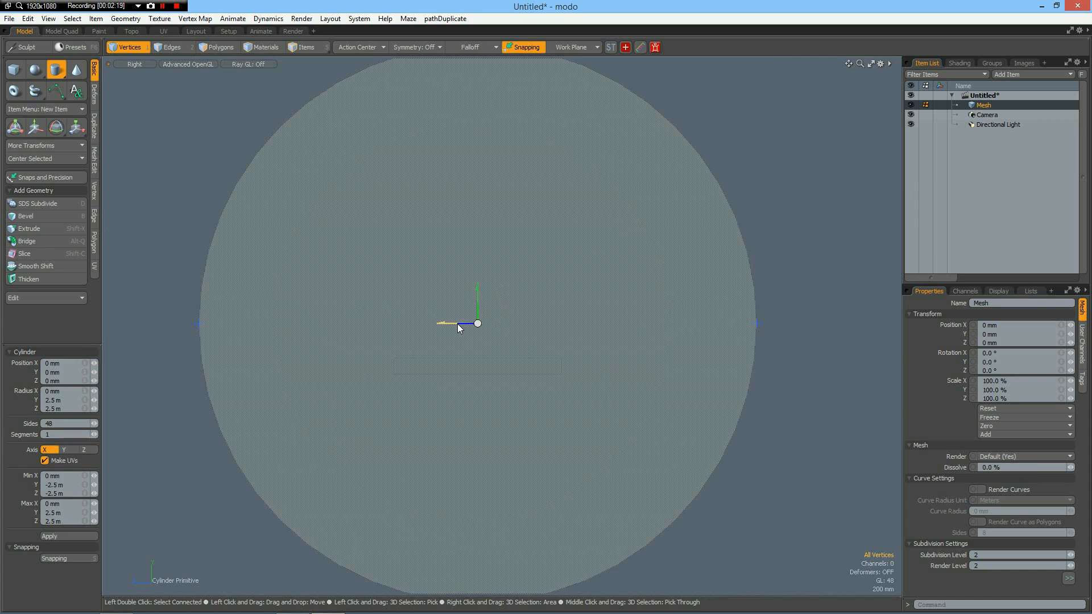
# Turn on the display of vertices and the grid workplane, and drop the Cylinder tool.
pyautogui.hotkey('ctrl', '3')
pyautogui.click(489, 349)
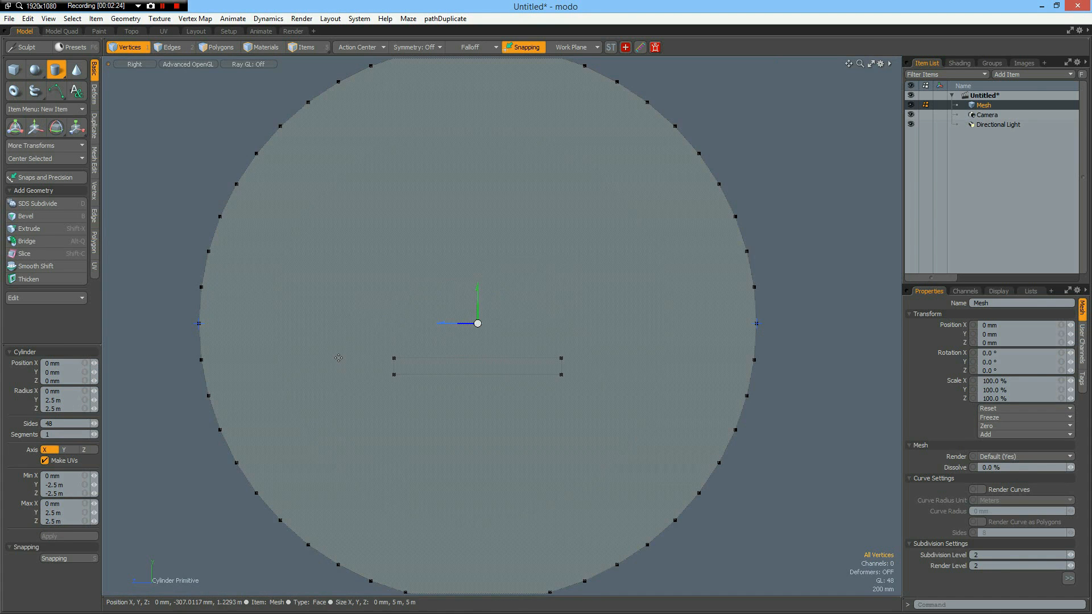
pyautogui.press('ctrl')
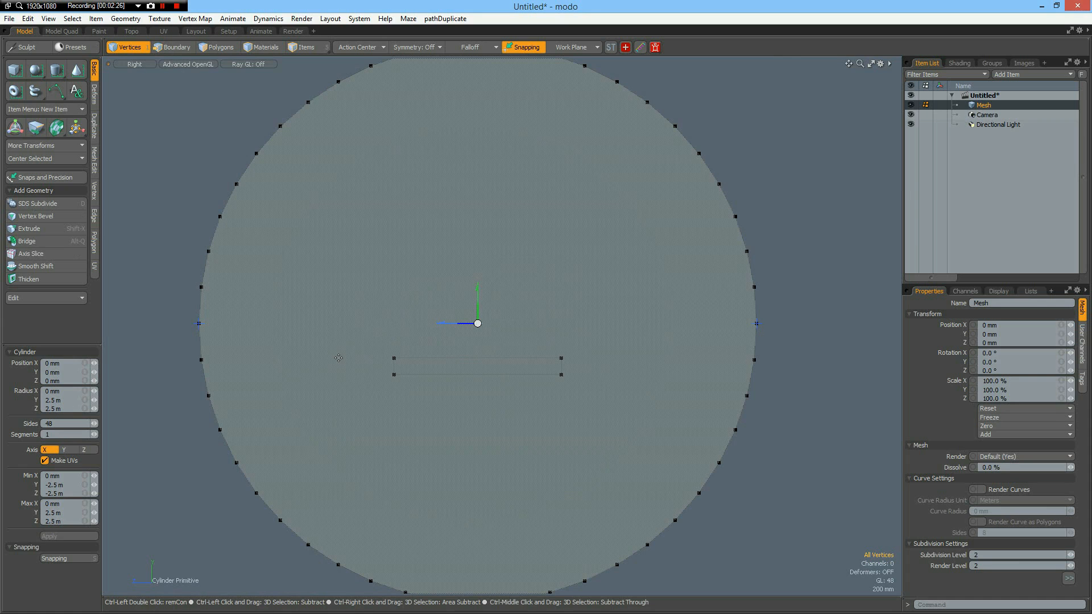
pyautogui.hotkey('ctrl', '3')
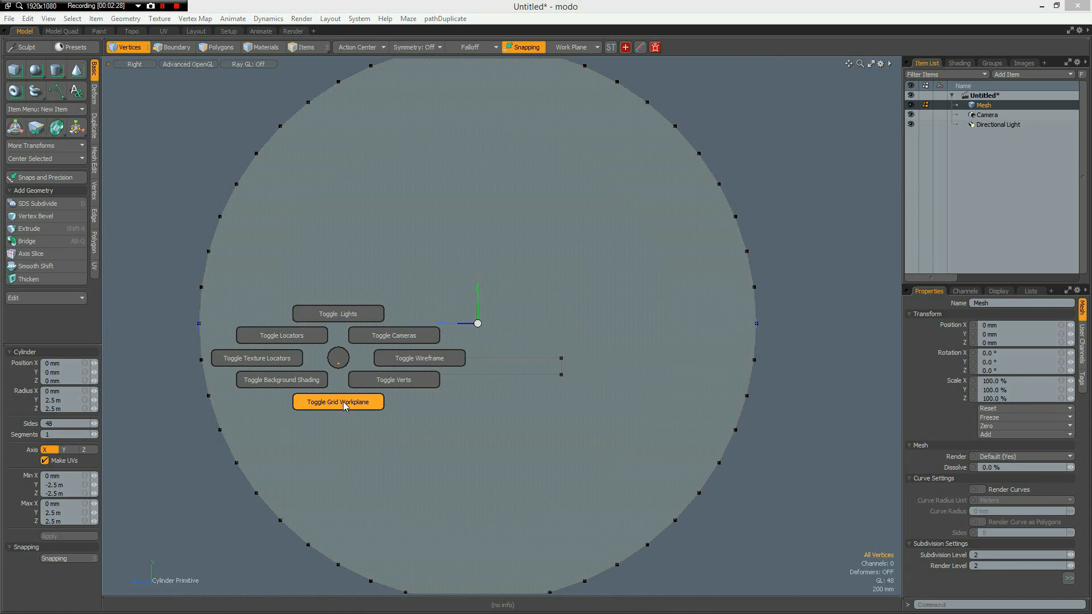
pyautogui.click(343, 401)
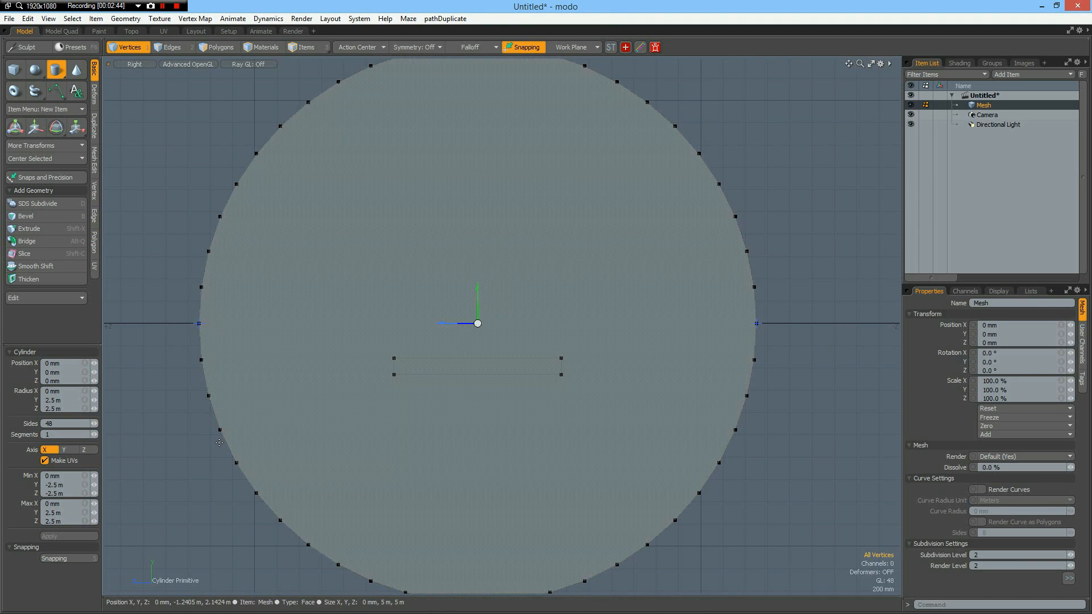
pyautogui.press('Escape')
pyautogui.press('Escape')
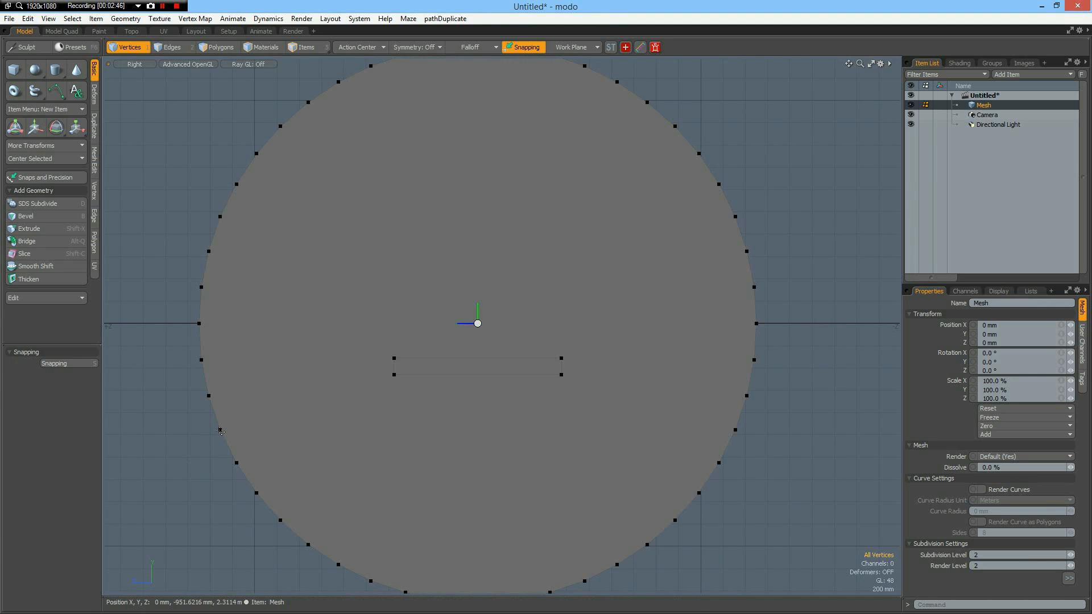
# Flatten the disc's base by aligning its lower-arc vertices into a straight line on all axes with uniform spacing.
pyautogui.click(222, 430)
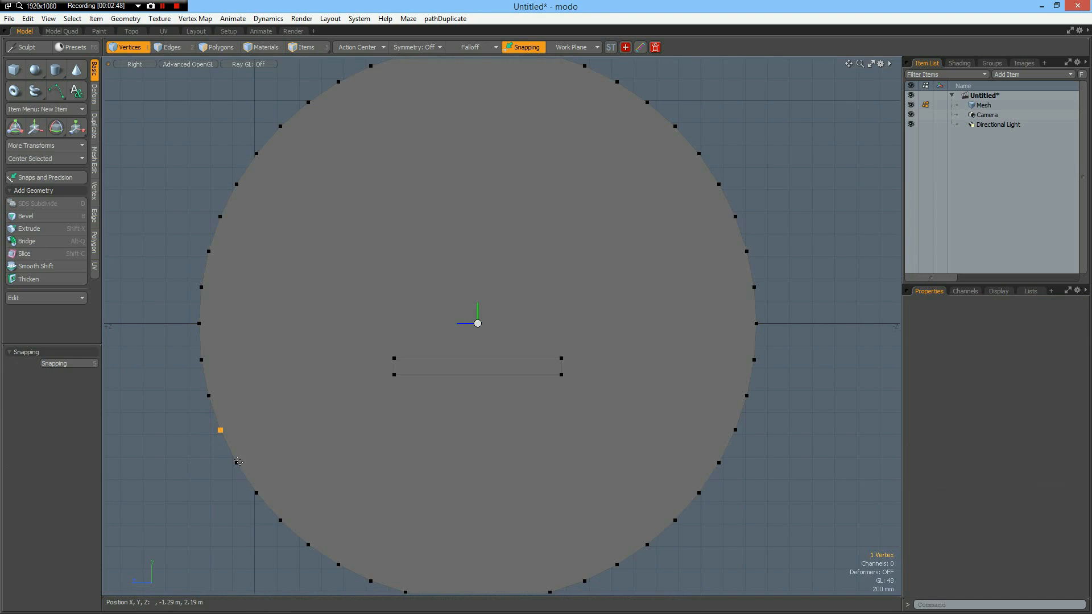
pyautogui.keyDown('shift'); pyautogui.click(236, 463); pyautogui.keyUp('shift')
pyautogui.press('Up')
pyautogui.press('Up')
pyautogui.press('Up')
pyautogui.press('Up')
pyautogui.press('Up')
pyautogui.press('Up')
pyautogui.press('Up')
pyautogui.press('Up')
pyautogui.press('Up')
pyautogui.press('Up')
pyautogui.press('Up')
pyautogui.press('Up')
pyautogui.press('Up')
pyautogui.press('Up')
pyautogui.press('Up')
pyautogui.press('Up')
pyautogui.press('Up')
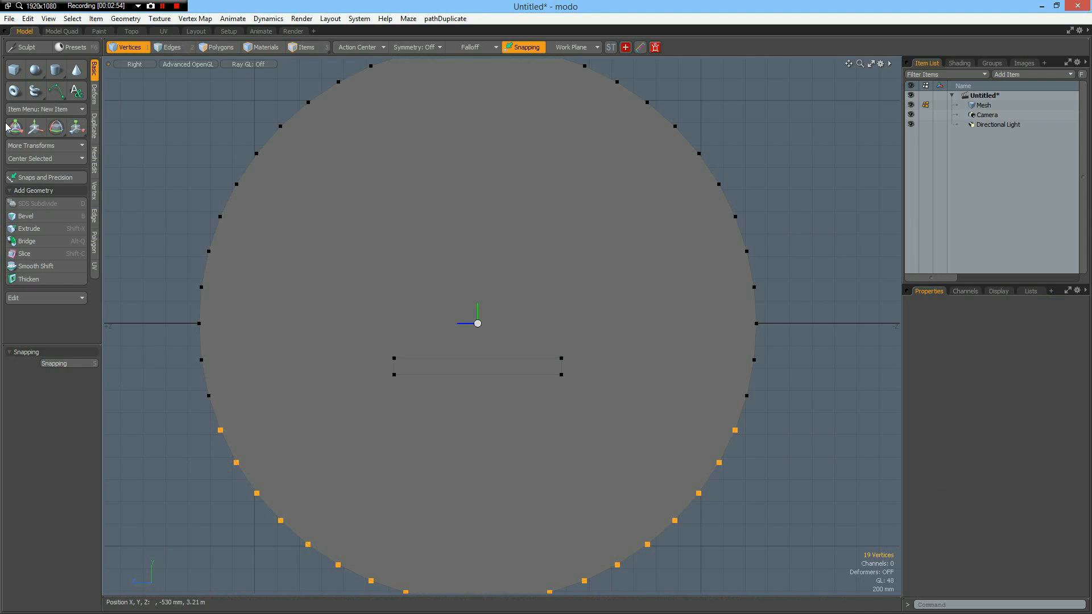
pyautogui.click(95, 193)
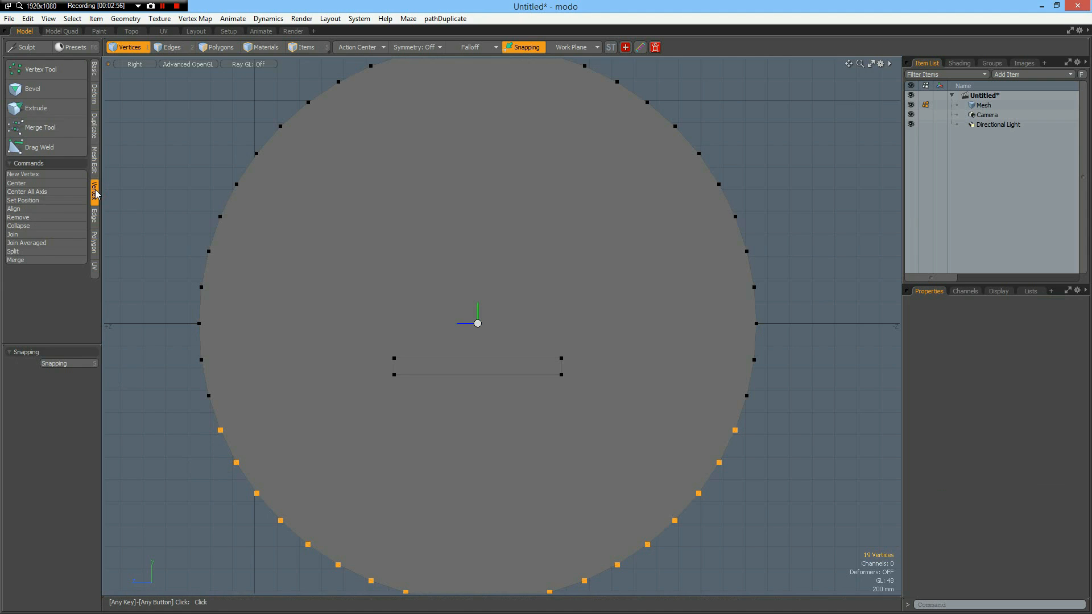
pyautogui.click(41, 210)
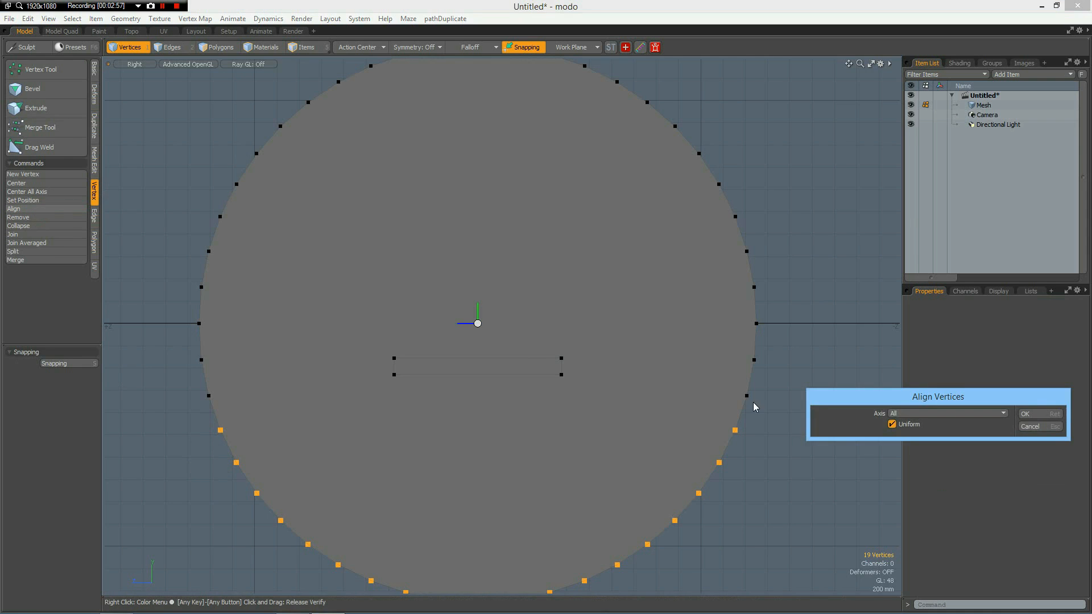
pyautogui.click(1035, 414)
pyautogui.click(353, 259)
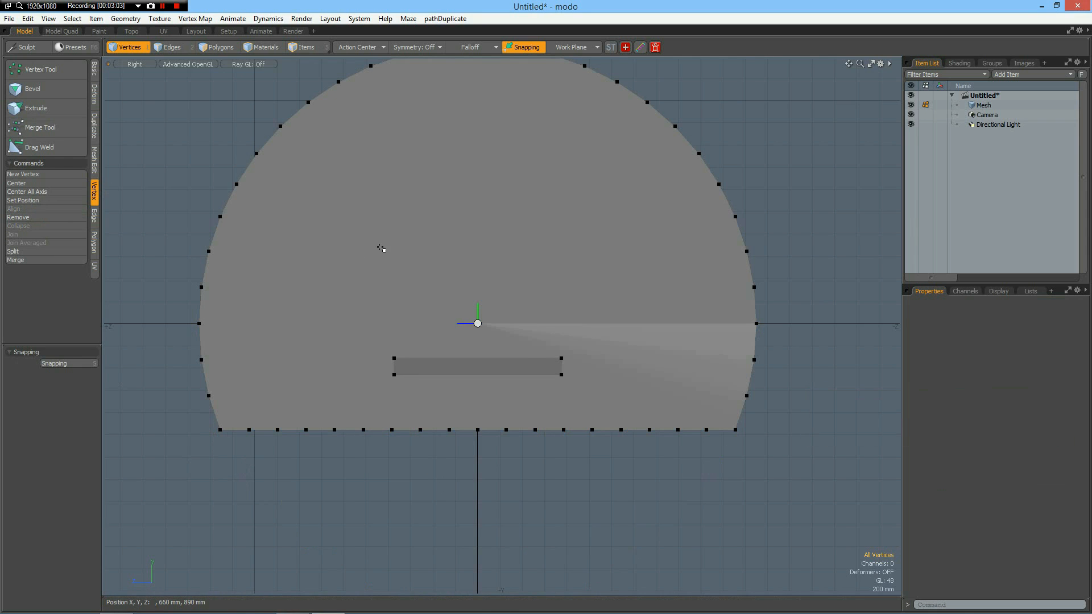
# Bevel the flat-bottomed disc polygon with a 50 mm inset and delete the inner polygon, leaving a thin frame.
pyautogui.press('3')
pyautogui.click(381, 247)
pyautogui.press('b')
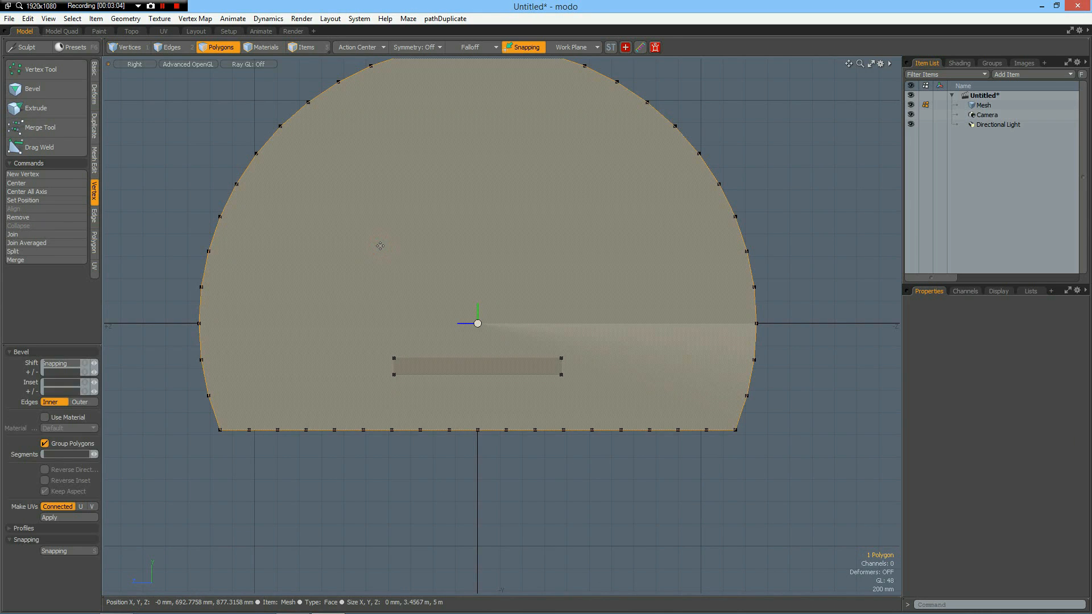
pyautogui.click(65, 383)
pyautogui.write('50')
pyautogui.press('Return')
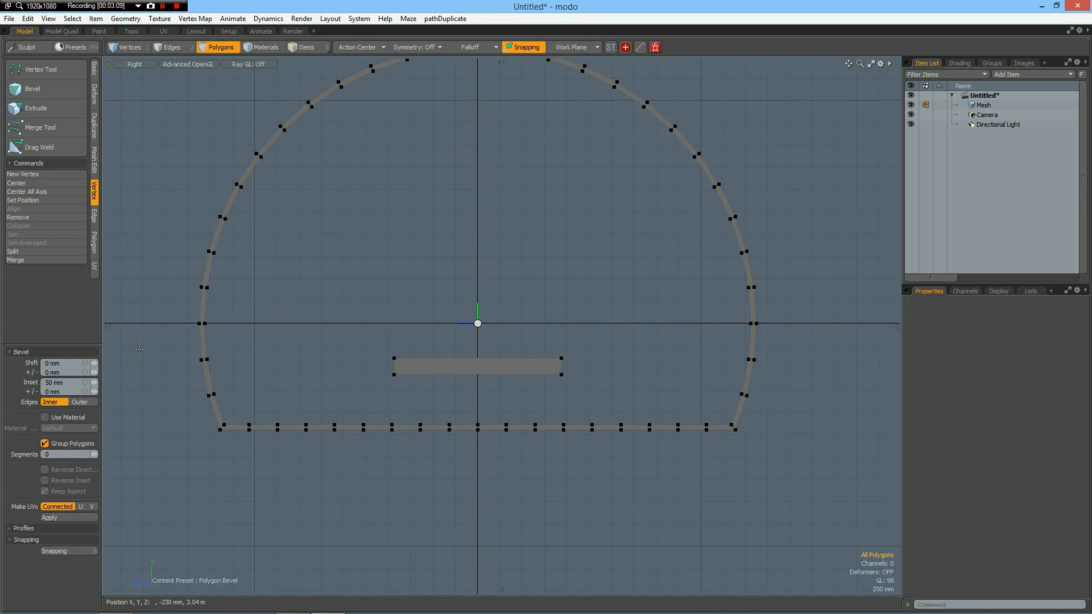
# Turn off the display of vertices and the grid workplane.
pyautogui.hotkey('ctrl', '3')
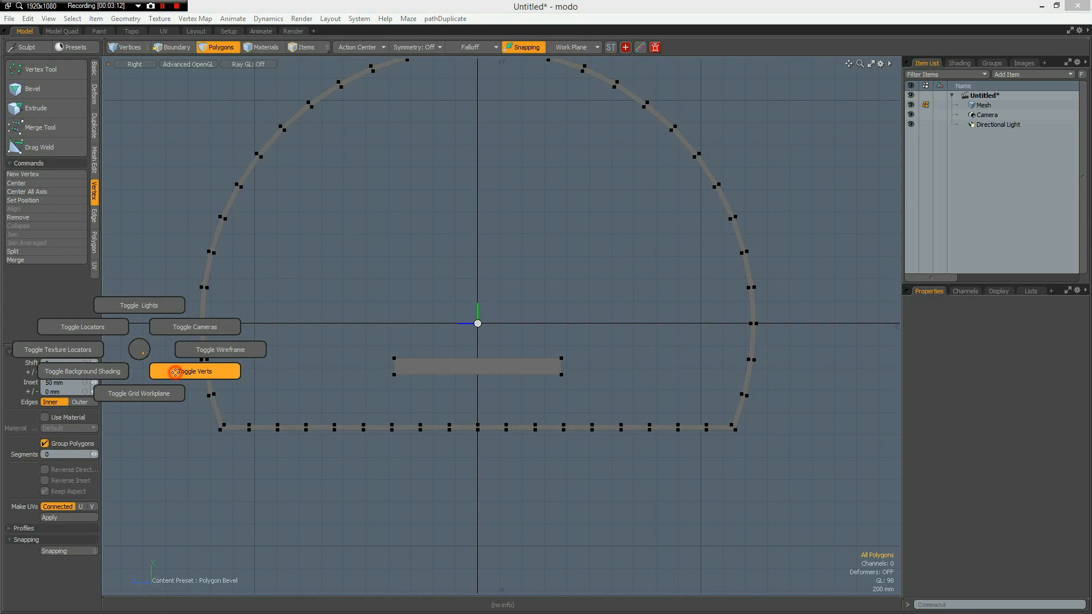
pyautogui.click(164, 377)
pyautogui.hotkey('ctrl', '3')
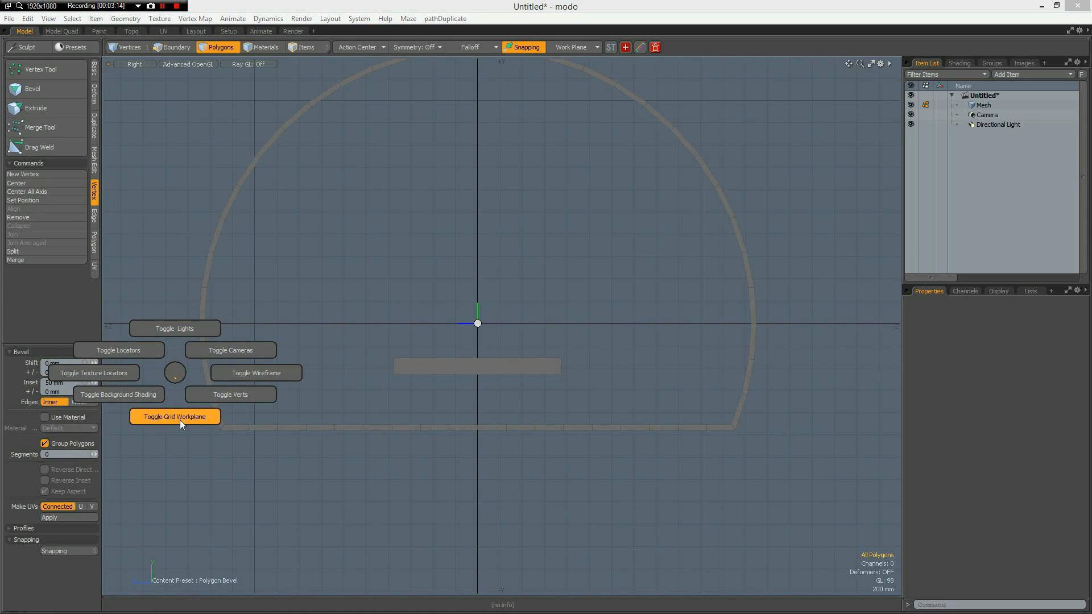
pyautogui.click(179, 419)
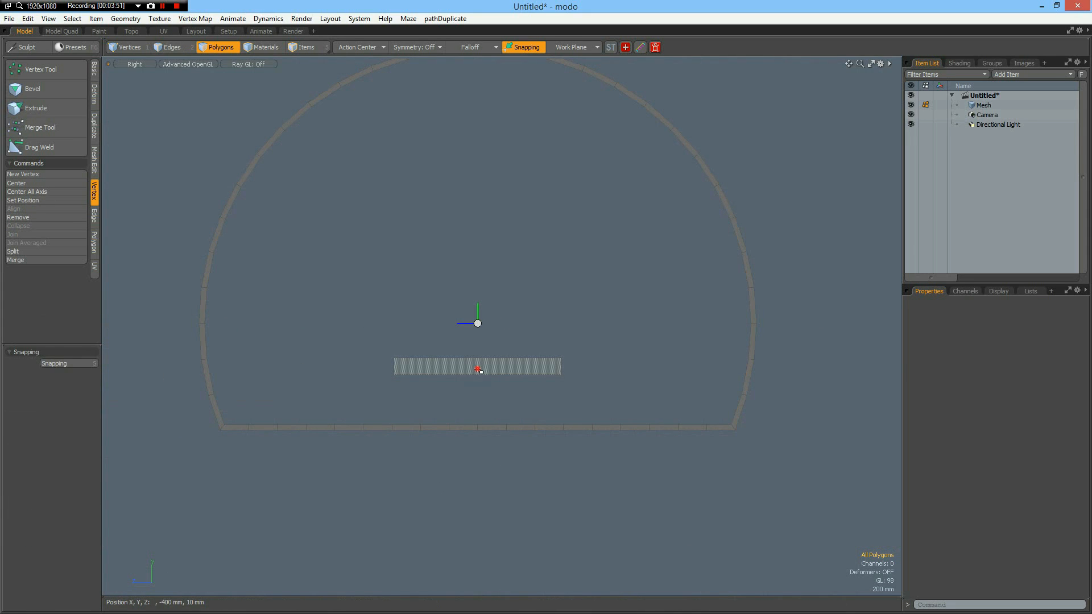
# Move the small rectangle polygon straight down until it sits just above the frame's flat base.
pyautogui.click(477, 370)
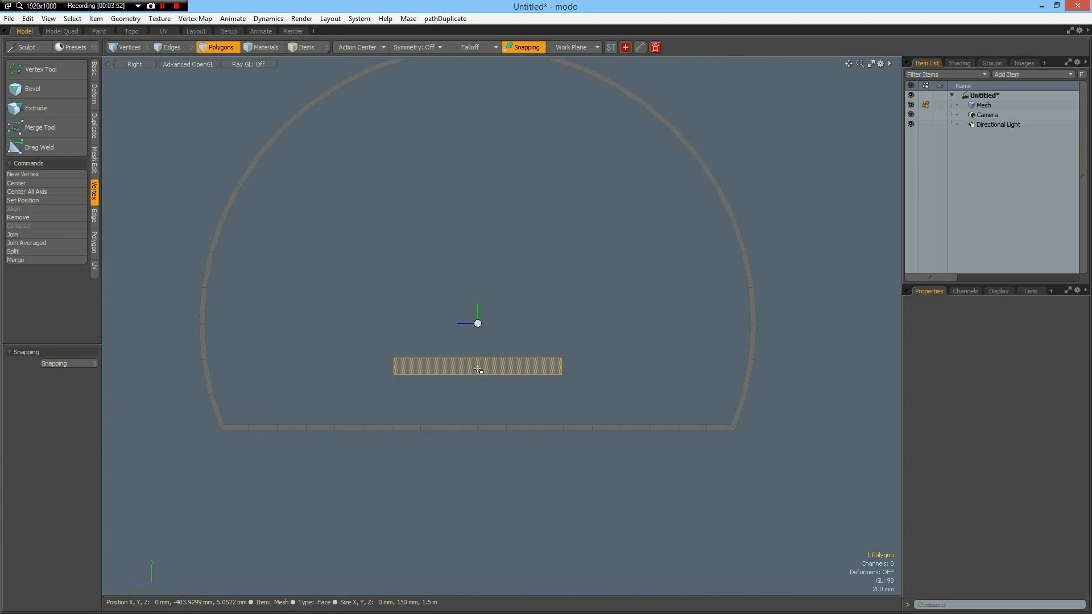
pyautogui.press('w')
pyautogui.moveTo(478, 308); pyautogui.dragTo(477, 343)
pyautogui.press('q')
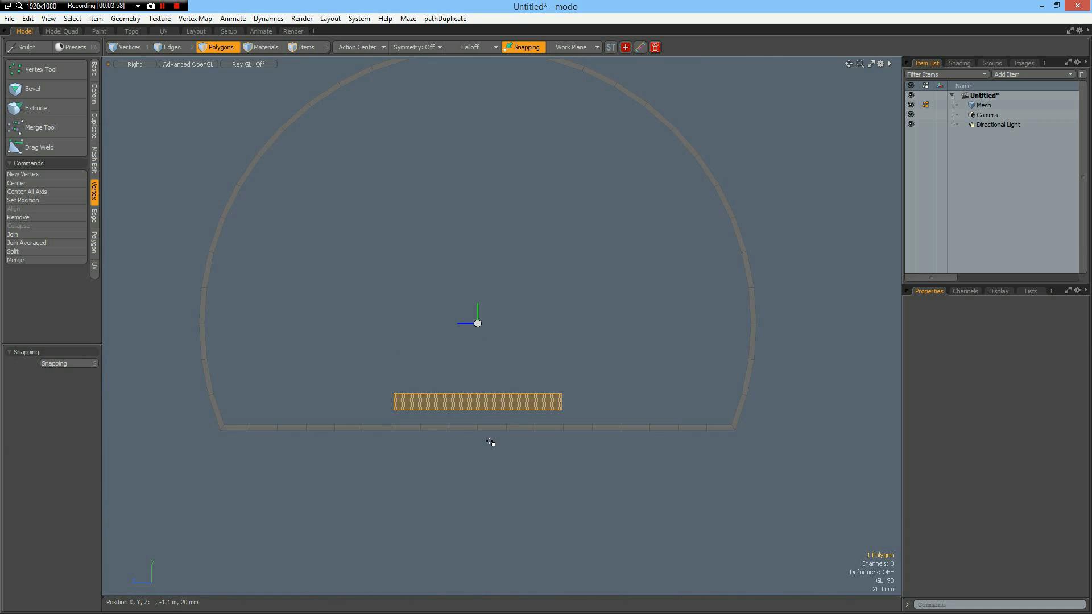
# Bevel the middle cross edge of the frame's flat base into a short centre segment.
pyautogui.scroll(4, 482, 442)
pyautogui.scroll(-2, 482, 442)
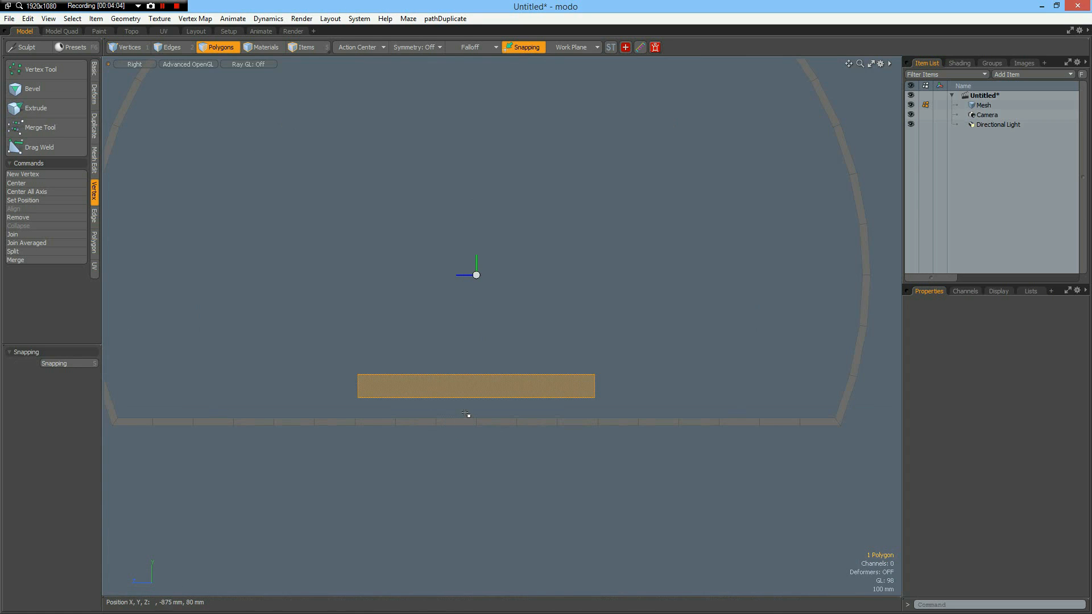
pyautogui.press('2')
pyautogui.click(484, 439)
pyautogui.press('b')
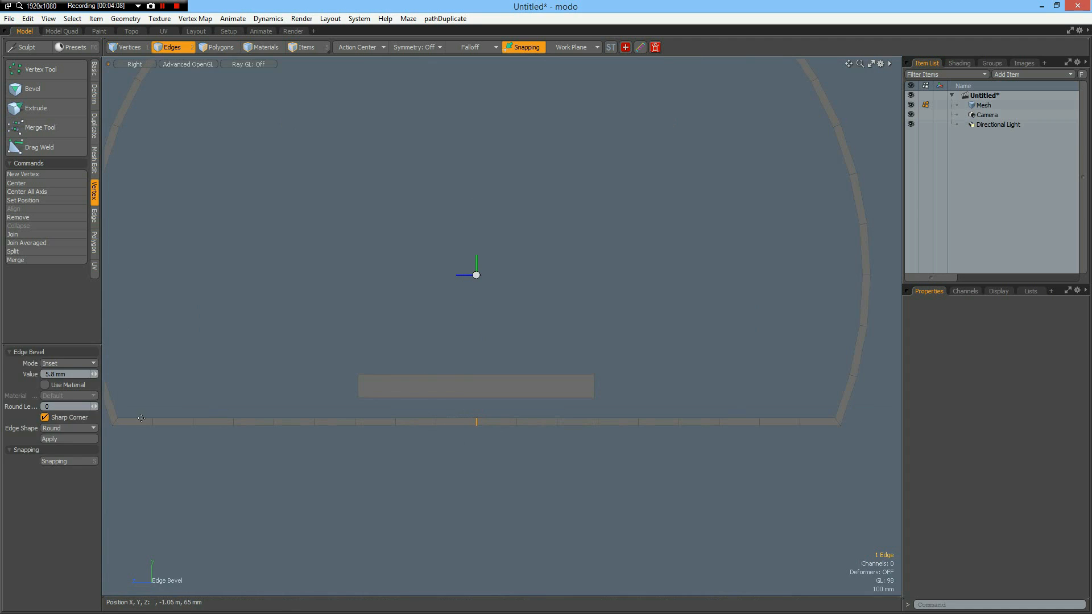
pyautogui.moveTo(493, 529); pyautogui.dragTo(507, 528)
pyautogui.press('space')
# Move the base's narrow centre segment straight down to form a shallow notch with sloped sides.
pyautogui.moveTo(450, 411); pyautogui.dragTo(500, 461, button='right')
pyautogui.press('w')
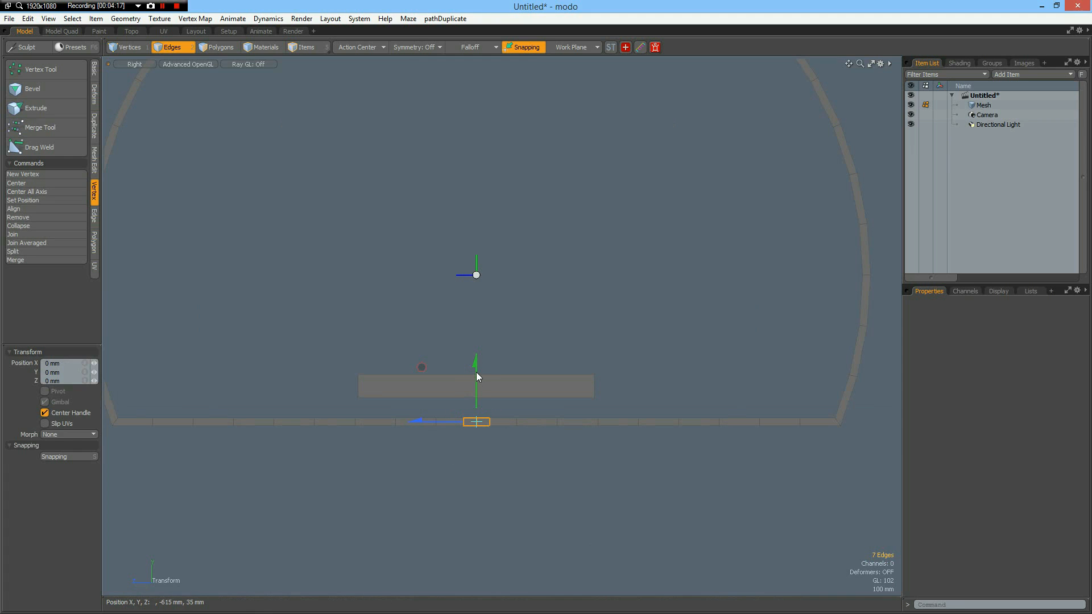
pyautogui.moveTo(476, 372); pyautogui.dragTo(476, 400)
pyautogui.press('space')
pyautogui.click(569, 493)
pyautogui.keyDown('alt'); pyautogui.moveTo(550, 516); pyautogui.dragTo(570, 551); pyautogui.keyUp('alt')
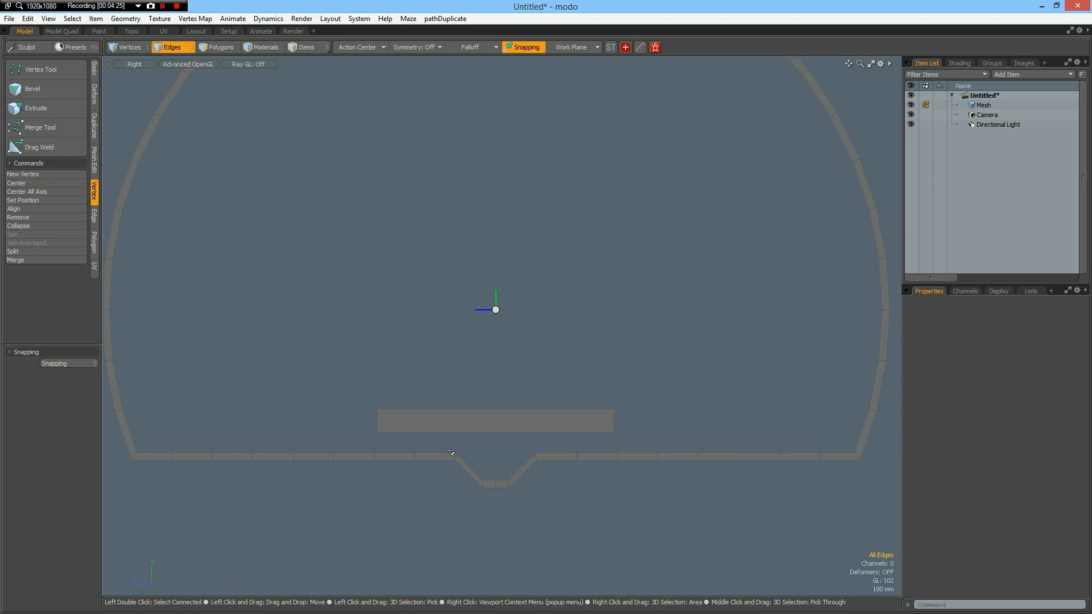
# Extrude the rectangle polygon above the base 200 mm along X to make a solid bar.
pyautogui.press('3')
pyautogui.click(490, 428)
pyautogui.hotkey('ctrl', 'space')
pyautogui.click(524, 400)
pyautogui.keyDown('alt'); pyautogui.moveTo(525, 396); pyautogui.dragTo(465, 425); pyautogui.keyUp('alt')
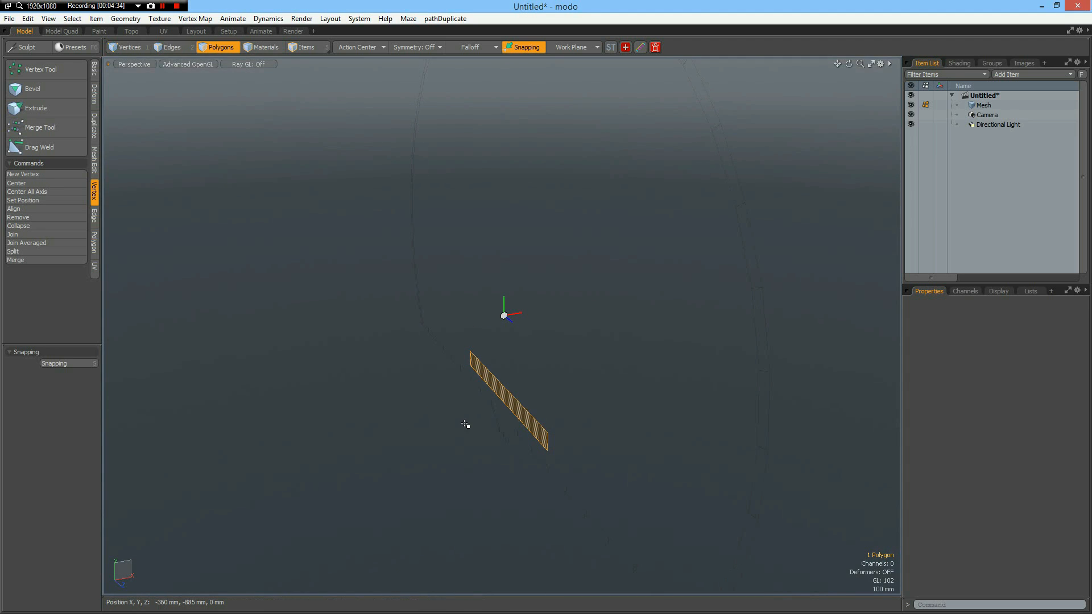
pyautogui.hotkey('shift', 'x')
pyautogui.click(464, 422)
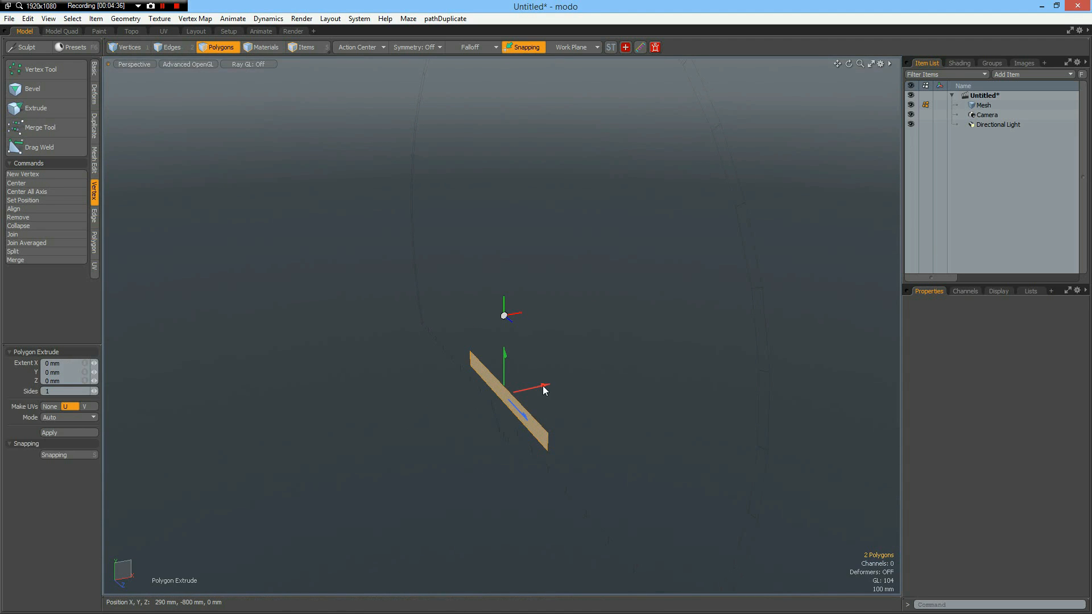
pyautogui.moveTo(544, 390); pyautogui.dragTo(568, 387)
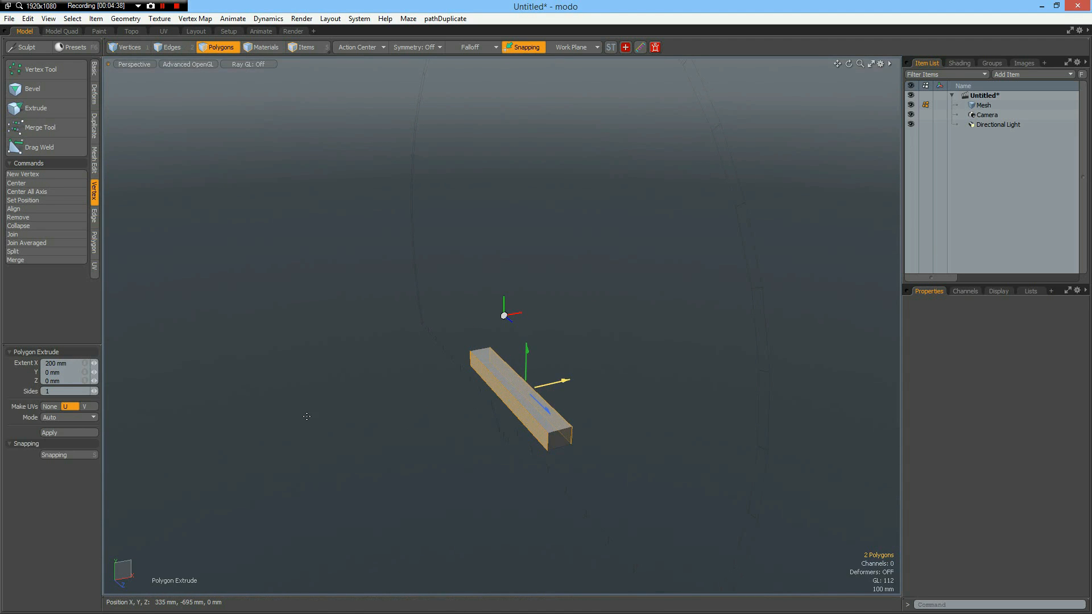
pyautogui.press('space')
# Delete the underside polygon of the extruded bar.
pyautogui.keyDown('alt'); pyautogui.moveTo(397, 510); pyautogui.dragTo(507, 418); pyautogui.keyUp('alt')
pyautogui.click(507, 412)
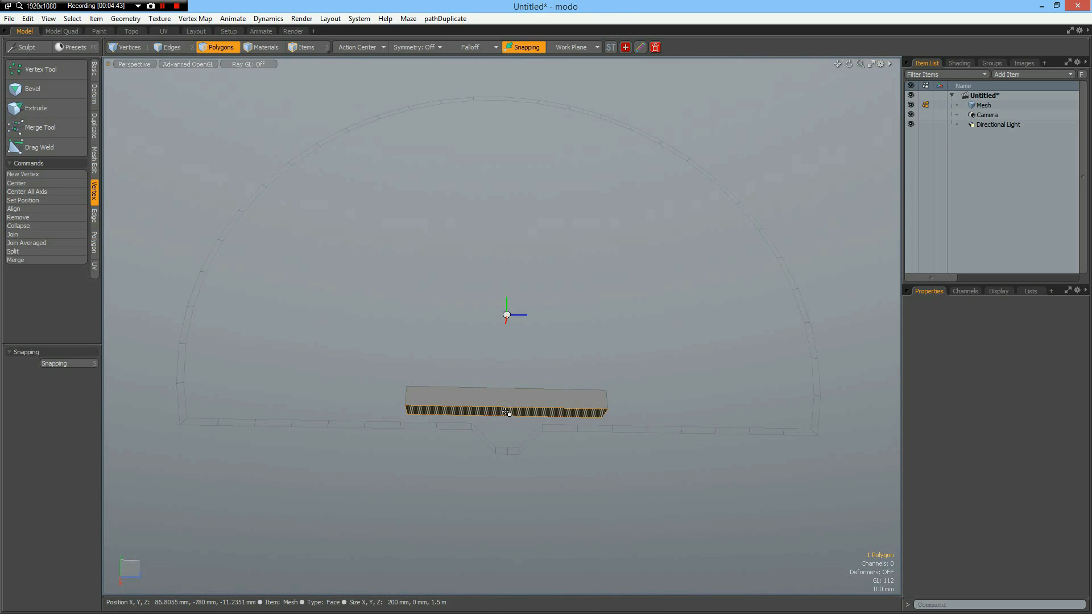
pyautogui.press('Delete')
# Bevel all twelve edges of the bar with a narrow inset and round level 0.
pyautogui.moveTo(510, 404)
pyautogui.keyDown('alt'); pyautogui.mouseDown()
pyautogui.moveTo(534, 475)
pyautogui.moveTo(494, 390)
pyautogui.mouseUp(); pyautogui.keyUp('alt')
pyautogui.doubleClick(492, 401)
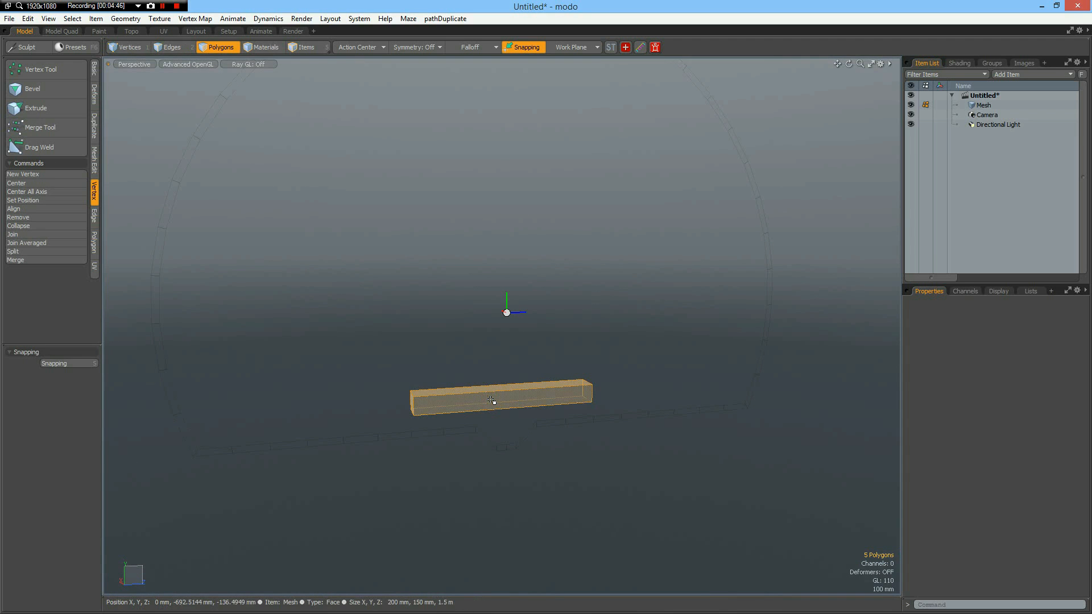
pyautogui.press('2')
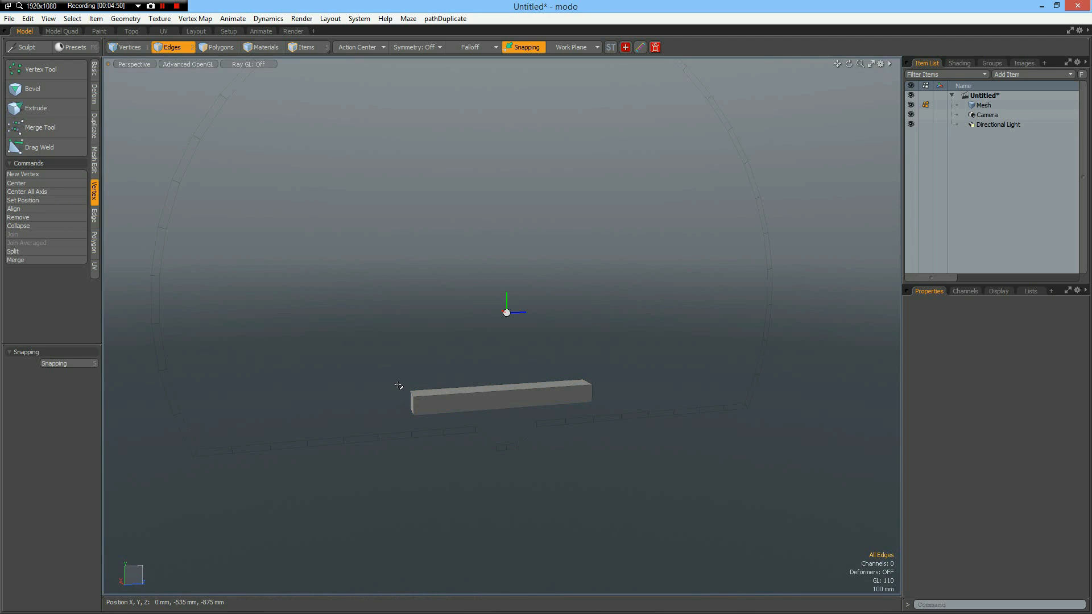
pyautogui.moveTo(402, 367); pyautogui.dragTo(602, 419)
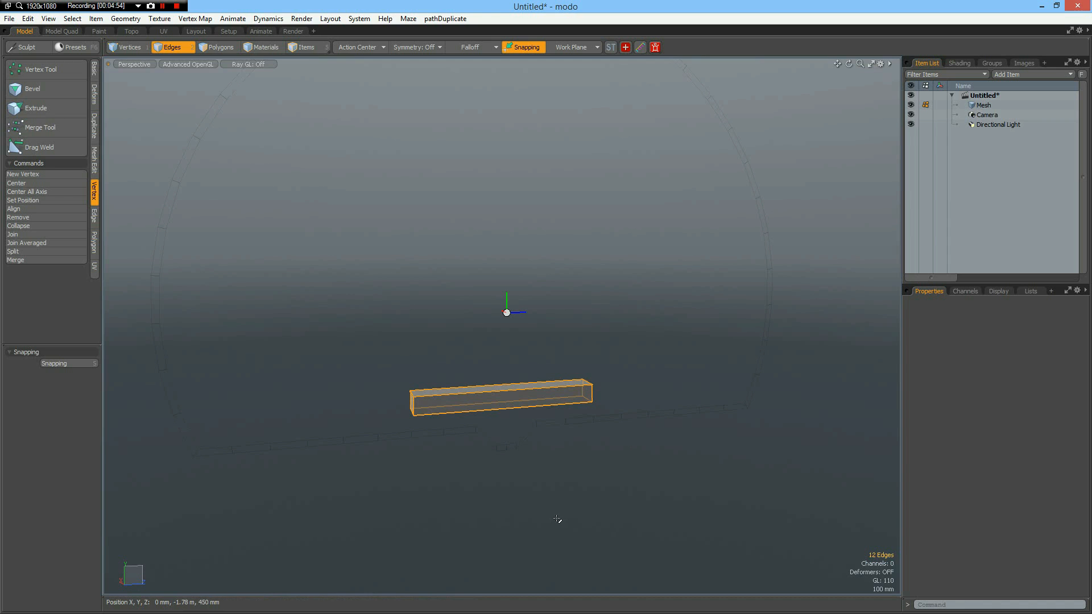
pyautogui.press('b')
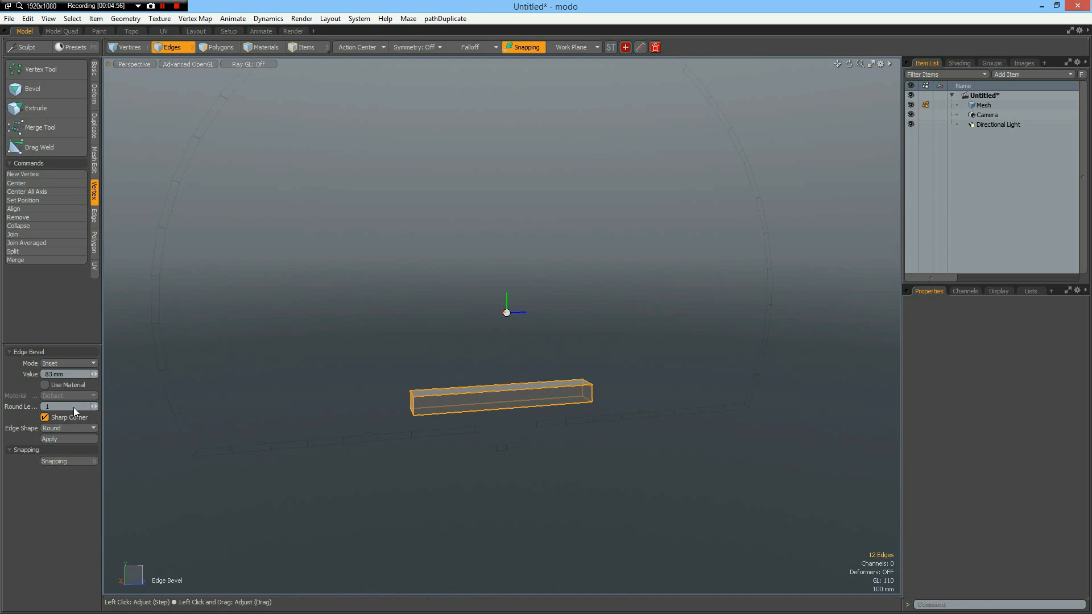
pyautogui.scroll(5, 420, 396)
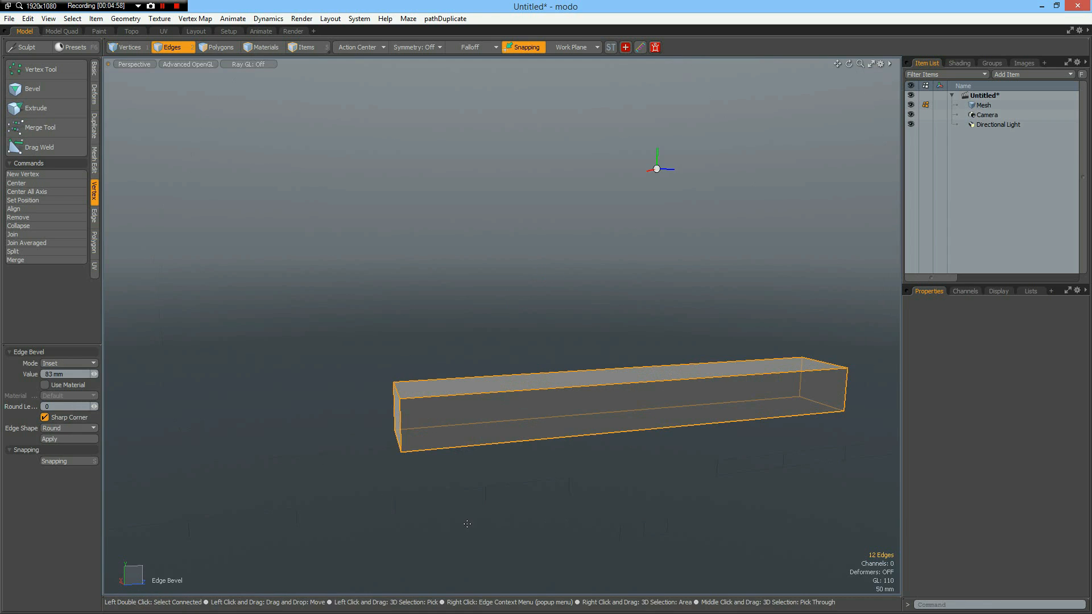
pyautogui.moveTo(467, 523); pyautogui.dragTo(468, 524)
pyautogui.press('q')
pyautogui.click(379, 320)
# Cut one uniform loop slice through the middle of the bar's length.
pyautogui.click(629, 375)
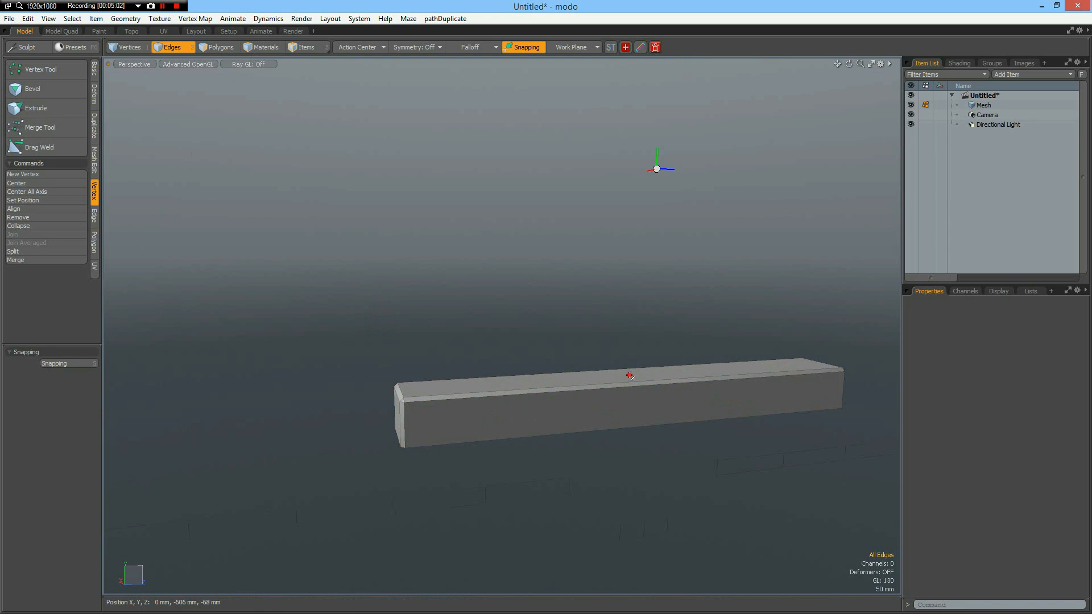
pyautogui.moveTo(629, 375); pyautogui.dragTo(634, 400)
pyautogui.hotkey('alt', 'c')
pyautogui.click(51, 400)
pyautogui.write('1')
pyautogui.click(311, 373)
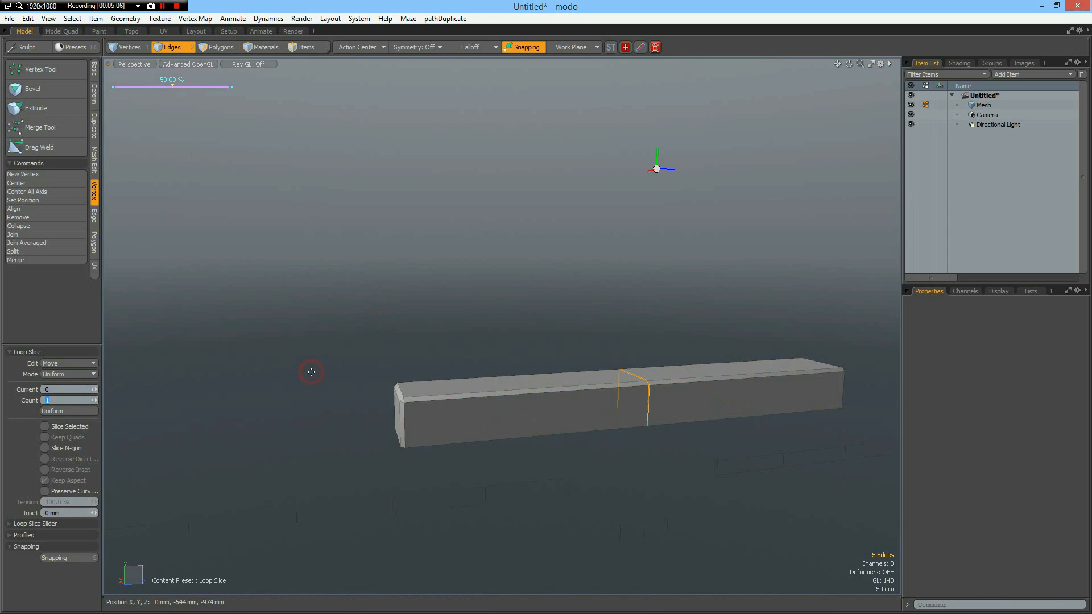
pyautogui.press('space')
# Delete the negative-Z half of the frame and bar, leaving only one side of the centre line.
pyautogui.keyDown('alt'); pyautogui.moveTo(716, 522); pyautogui.dragTo(615, 486); pyautogui.keyUp('alt')
pyautogui.scroll(-5, 673, 502)
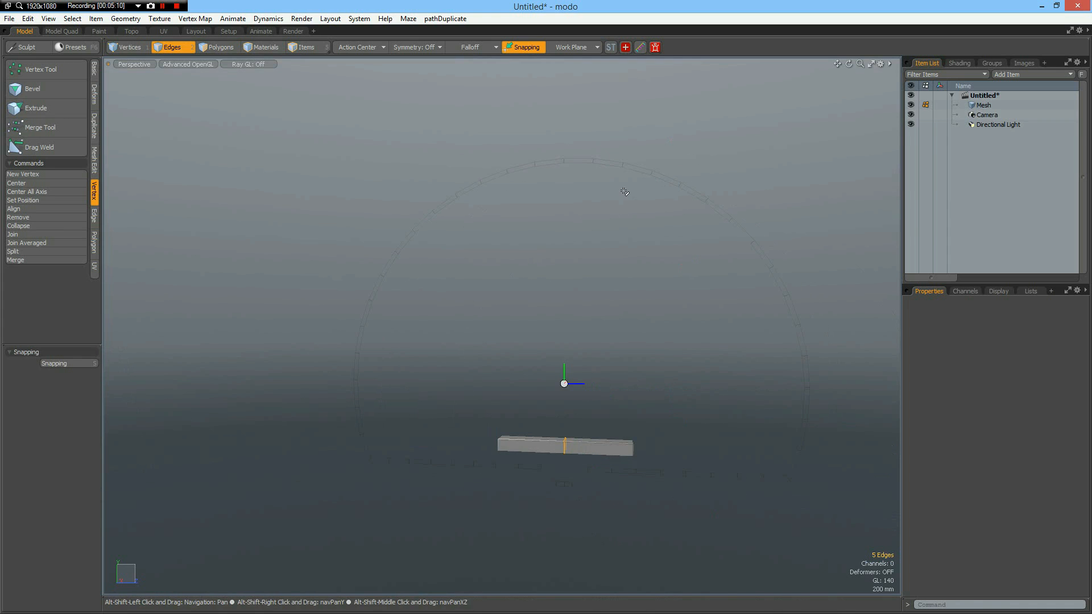
pyautogui.press('KP_3')
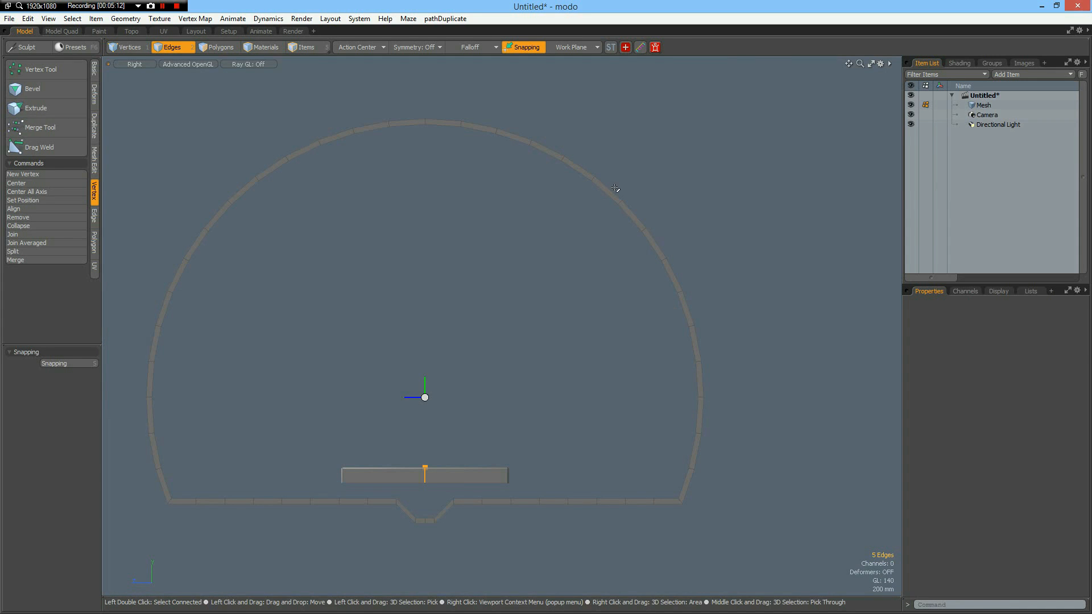
pyautogui.click(416, 100)
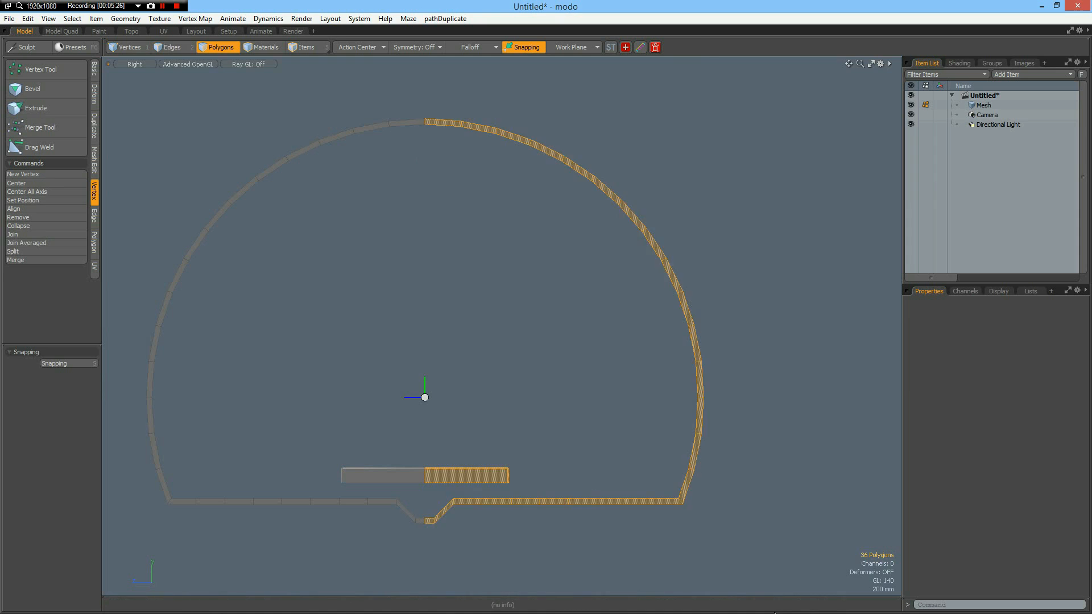
pyautogui.press('Delete')
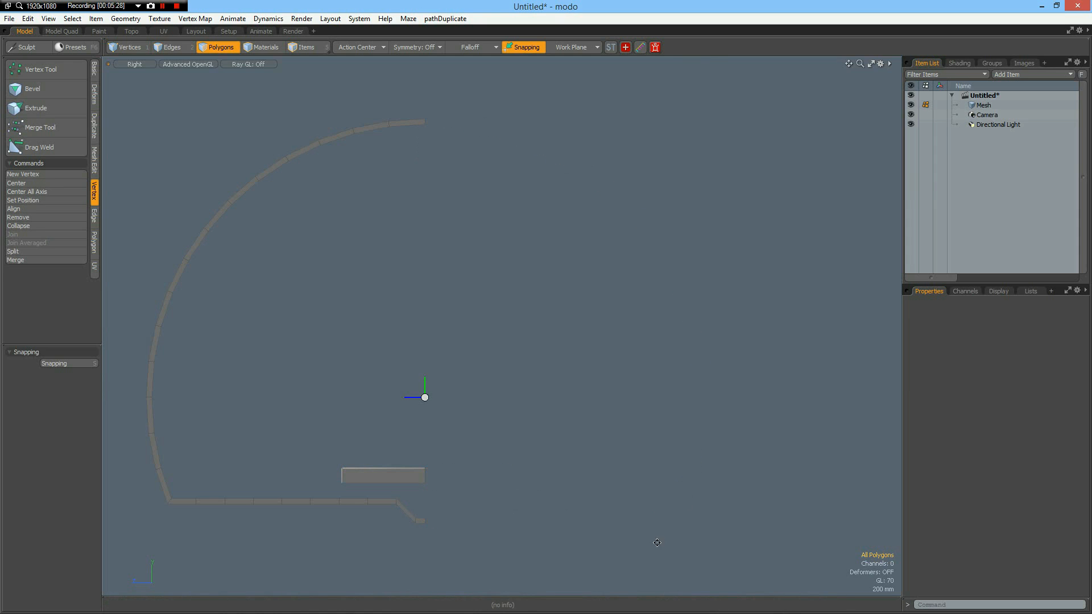
pyautogui.keyDown('alt'); pyautogui.moveTo(455, 459); pyautogui.dragTo(579, 450); pyautogui.keyUp('alt')
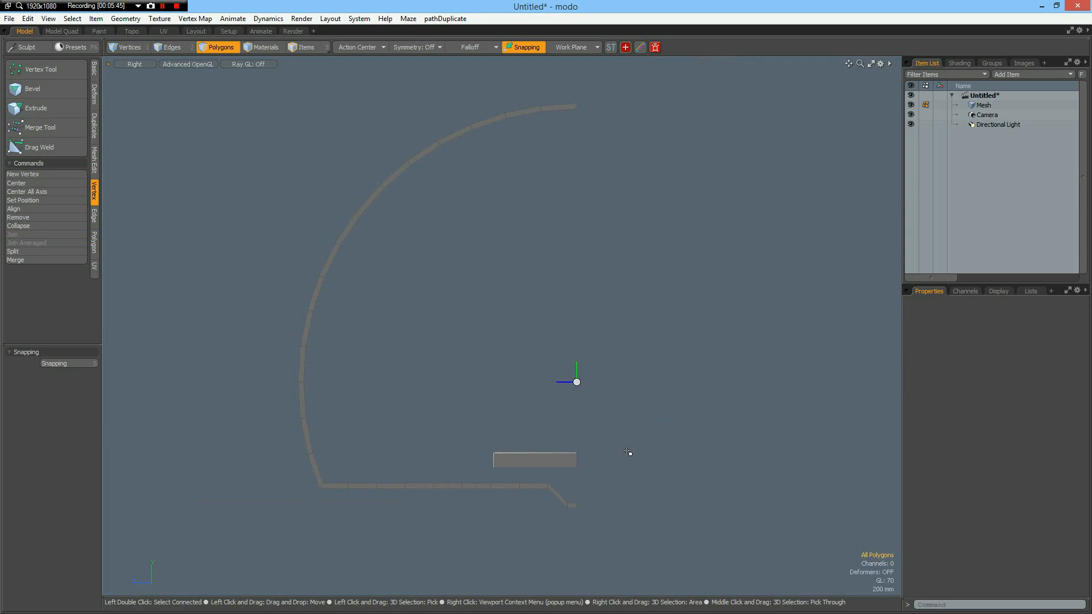
pyautogui.scroll(2, 498, 496)
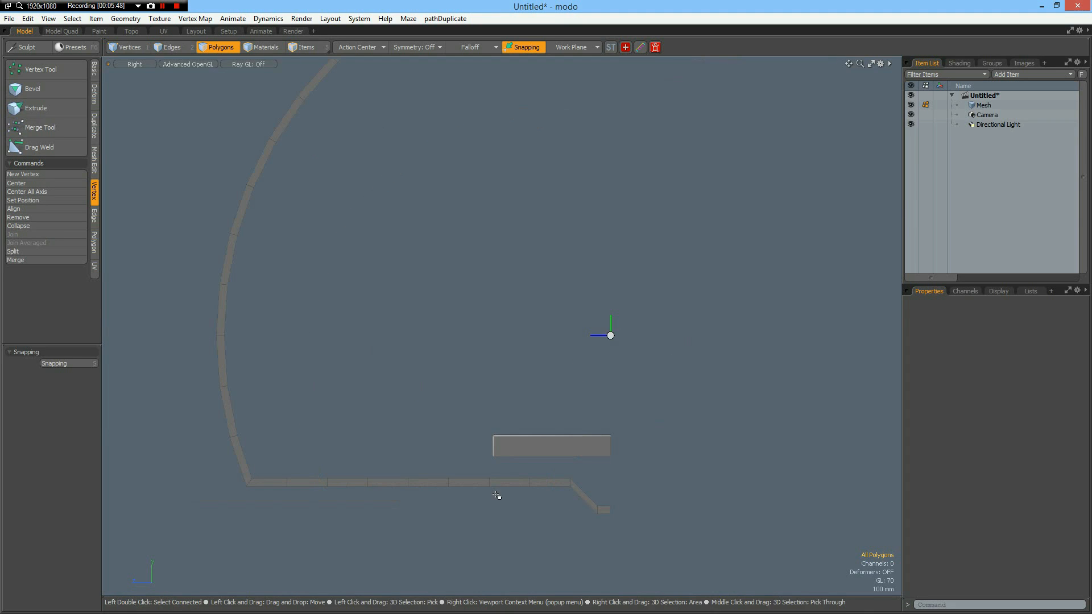
pyautogui.press('alt')
pyautogui.keyDown('alt'); pyautogui.moveTo(493, 501); pyautogui.dragTo(521, 453); pyautogui.keyUp('alt')
pyautogui.scroll(2, 518, 455)
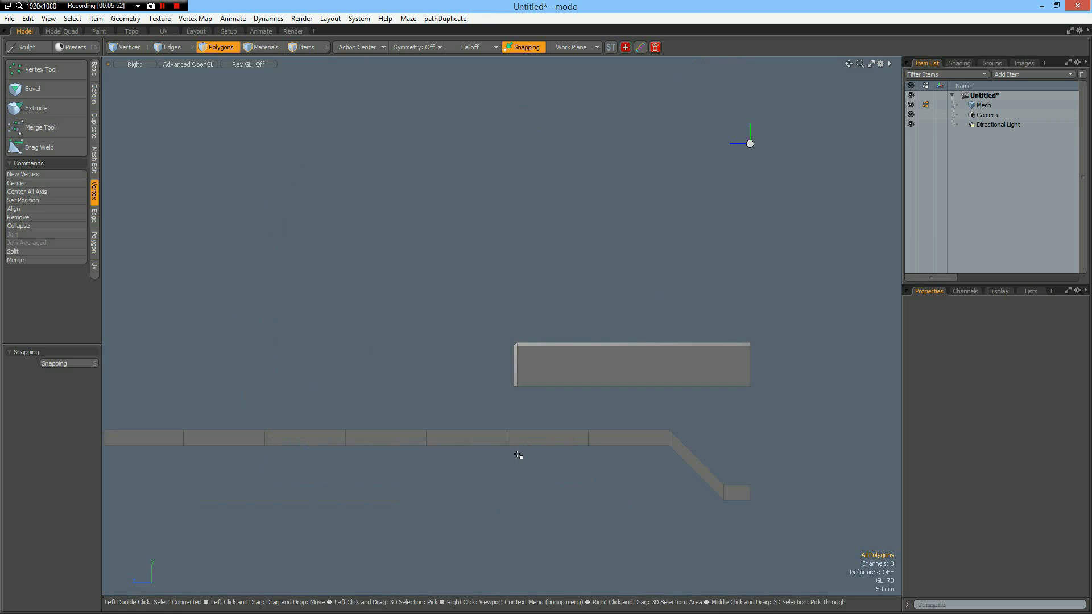
pyautogui.click(596, 358)
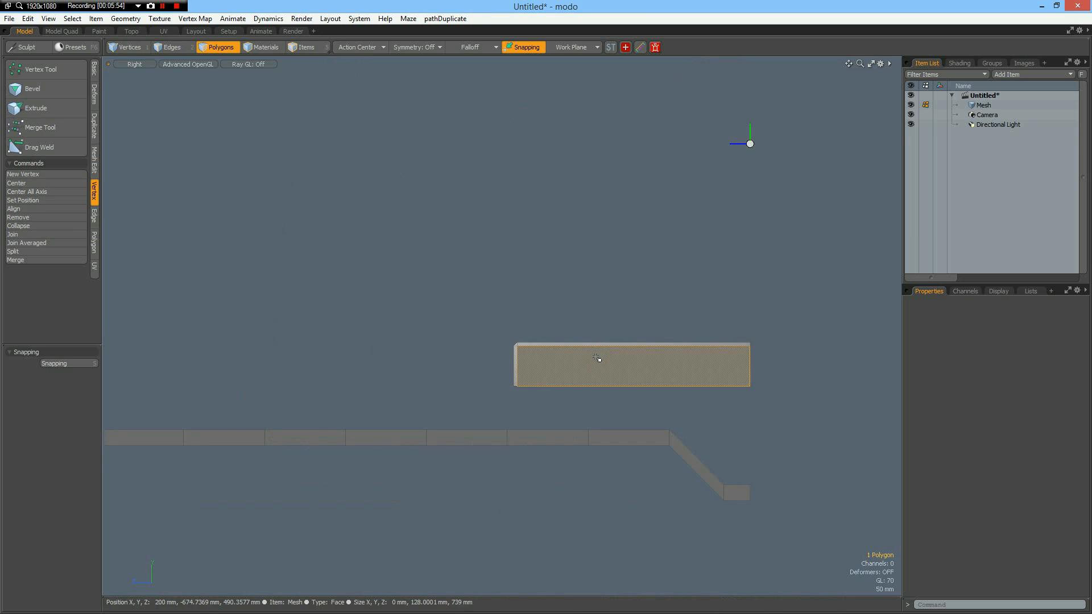
pyautogui.press('w')
pyautogui.moveTo(631, 312); pyautogui.dragTo(632, 340)
pyautogui.hotkey('ctrl', 'z')
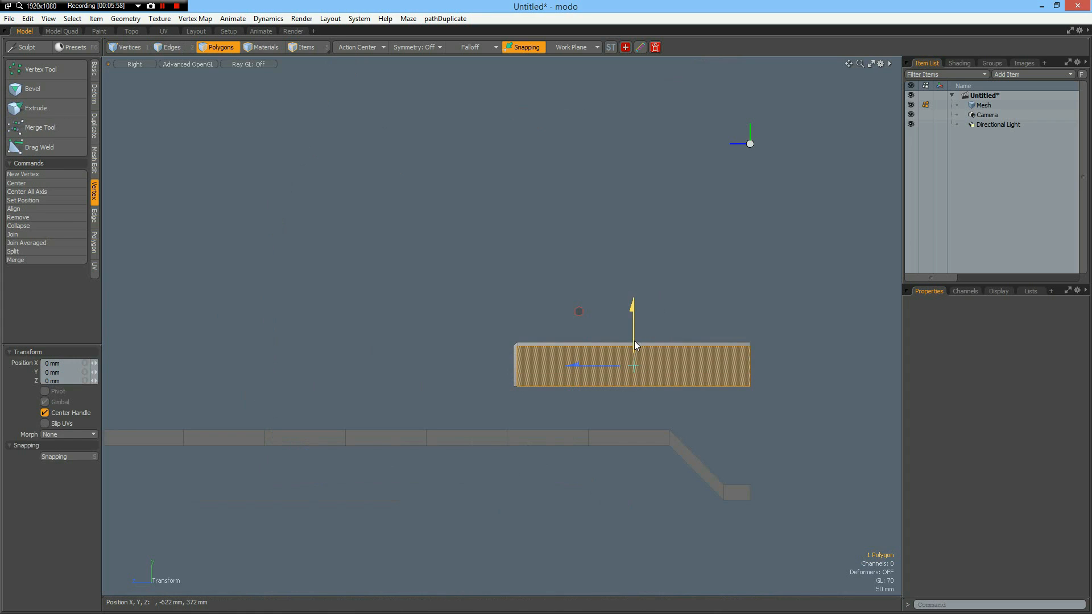
pyautogui.press('space')
# Move the whole half bar straight down until its underside rests on the frame's base.
pyautogui.doubleClick(652, 366)
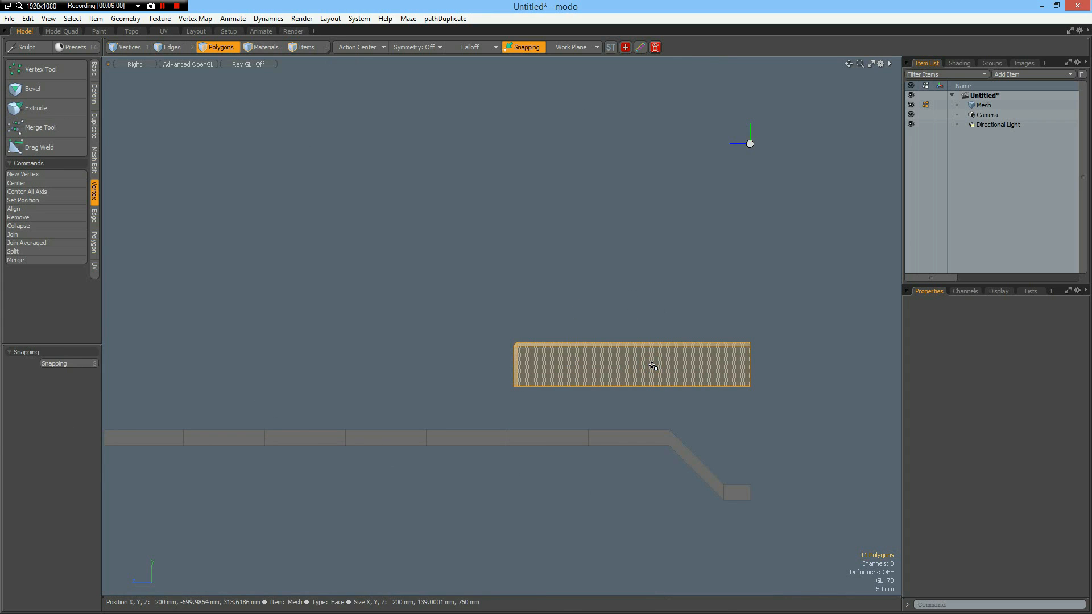
pyautogui.press('w')
pyautogui.moveTo(633, 308); pyautogui.dragTo(567, 492)
pyautogui.press('space')
pyautogui.scroll(5, 508, 459)
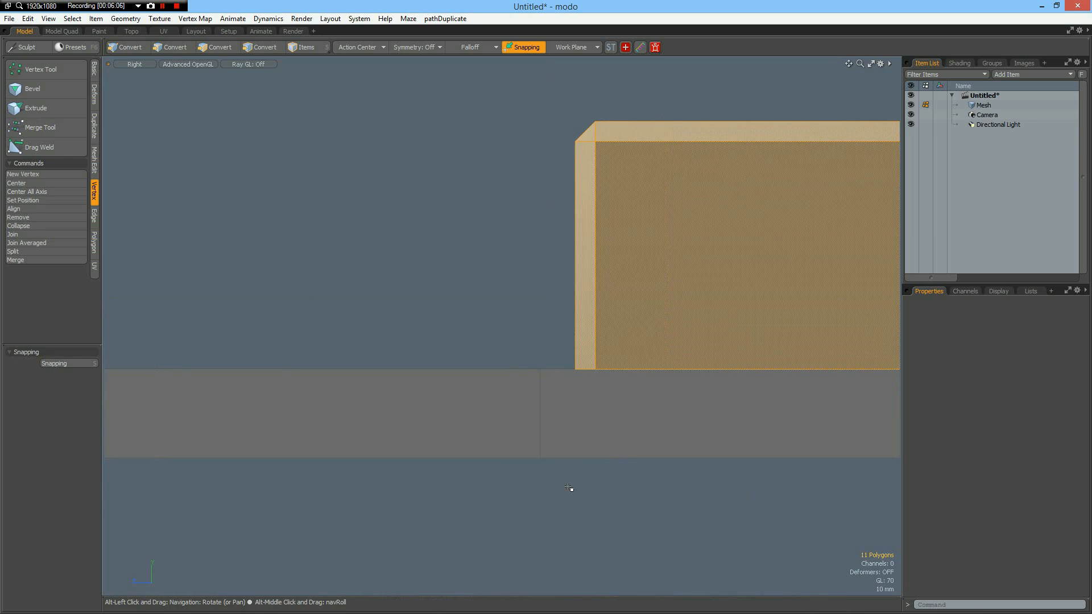
pyautogui.scroll(-3, 570, 487)
# Draw a flat upright rectangle 262 mm high and 85 mm wide beside the bar's outer end, crossing the base strip.
pyautogui.click(548, 523)
pyautogui.click(94, 71)
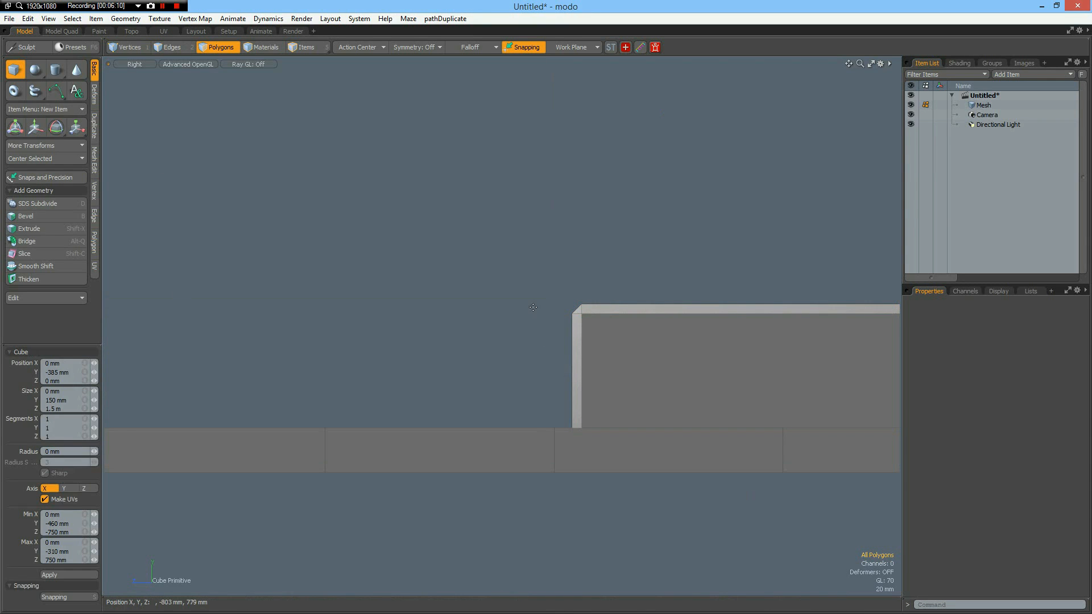
pyautogui.moveTo(496, 303); pyautogui.dragTo(570, 506)
pyautogui.moveTo(533, 404); pyautogui.dragTo(533, 418)
pyautogui.press('space')
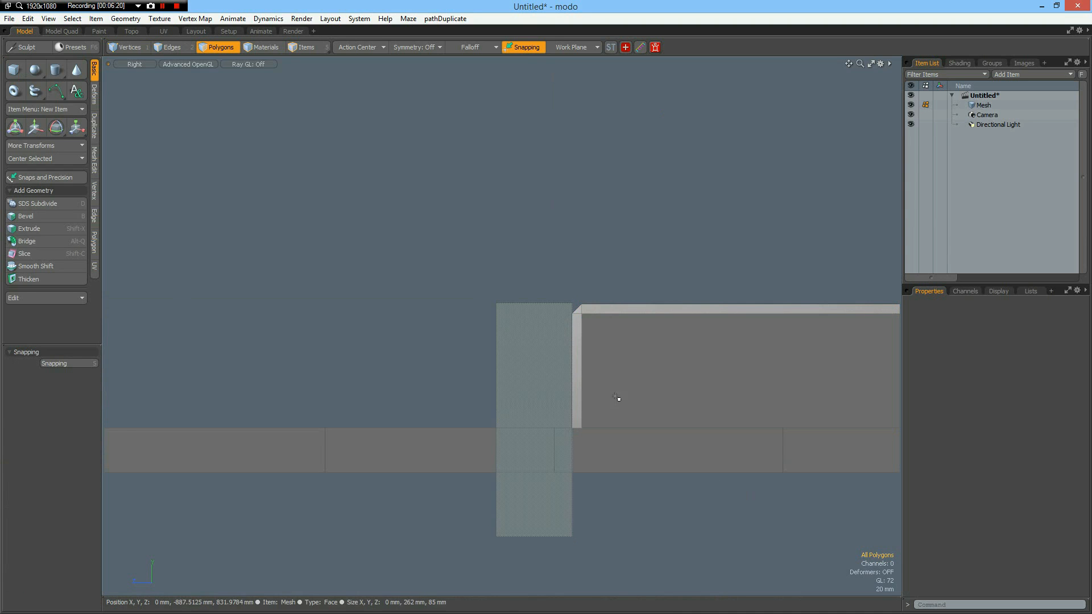
# Add three horizontal edge loops across the upper half of the upright rectangle.
pyautogui.click(528, 392)
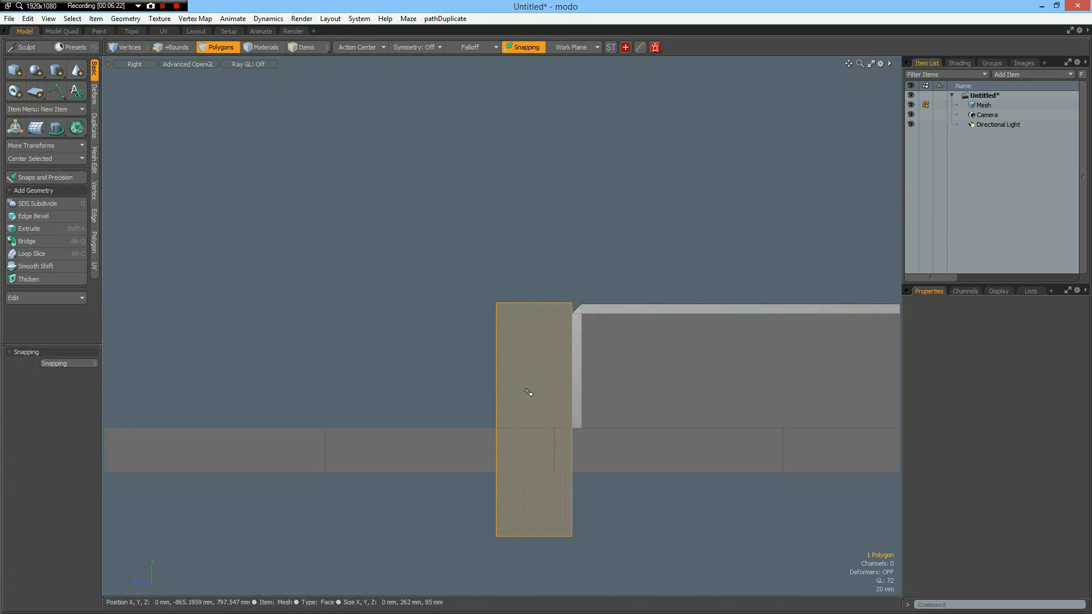
pyautogui.hotkey('alt', 'l')
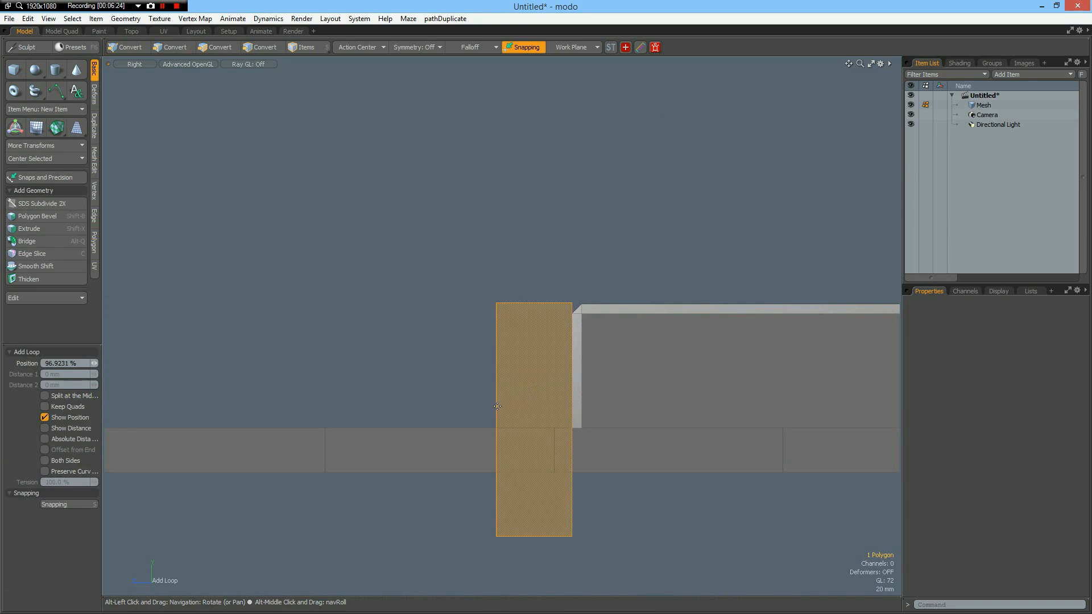
pyautogui.click(496, 418)
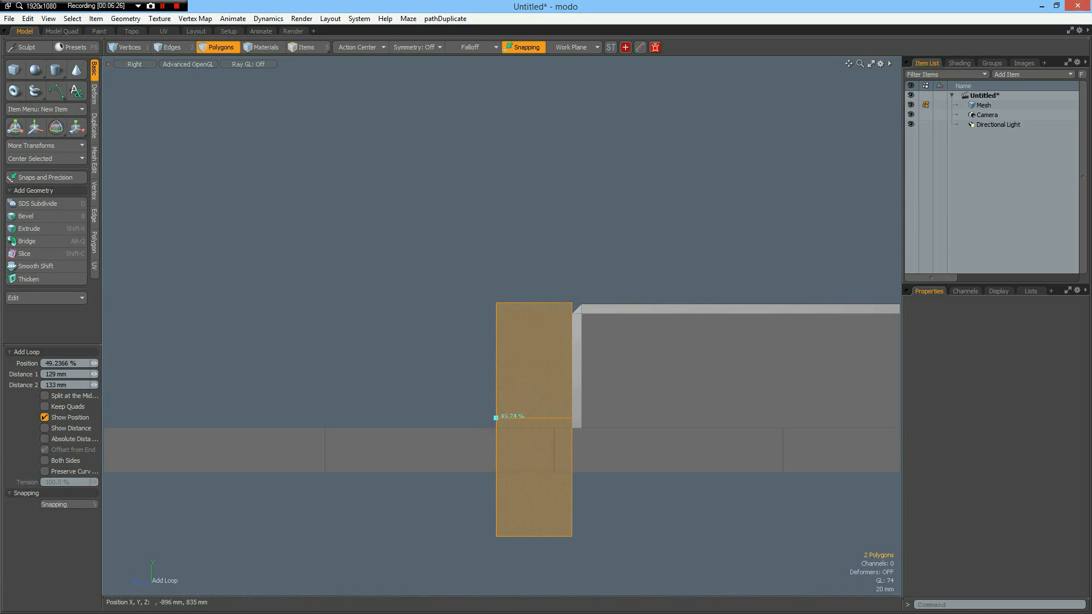
pyautogui.click(496, 395)
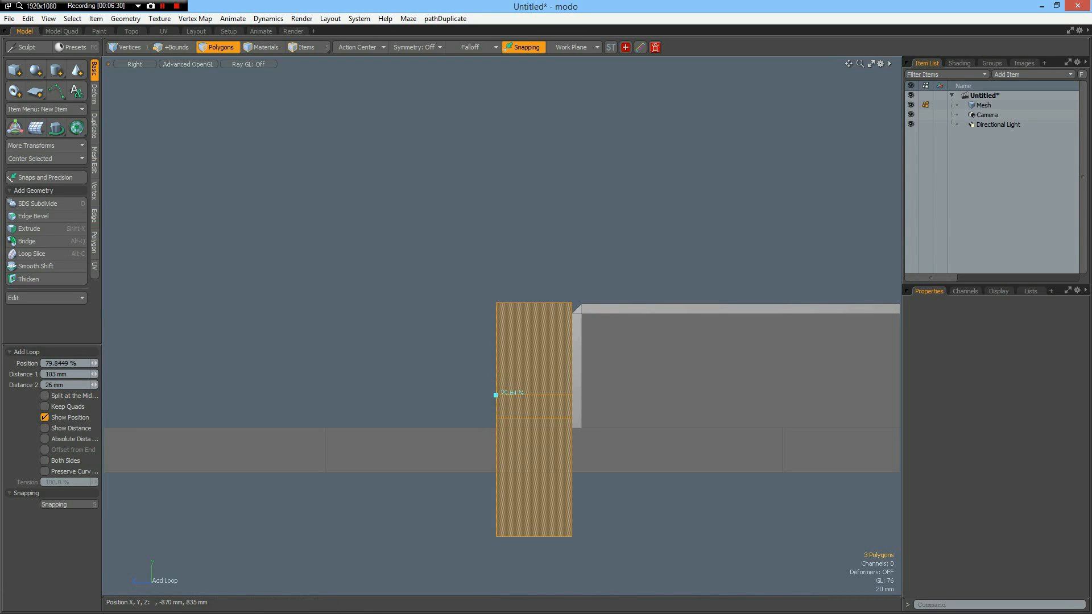
pyautogui.keyDown('shift'); pyautogui.click(497, 349); pyautogui.keyUp('shift')
pyautogui.press('space')
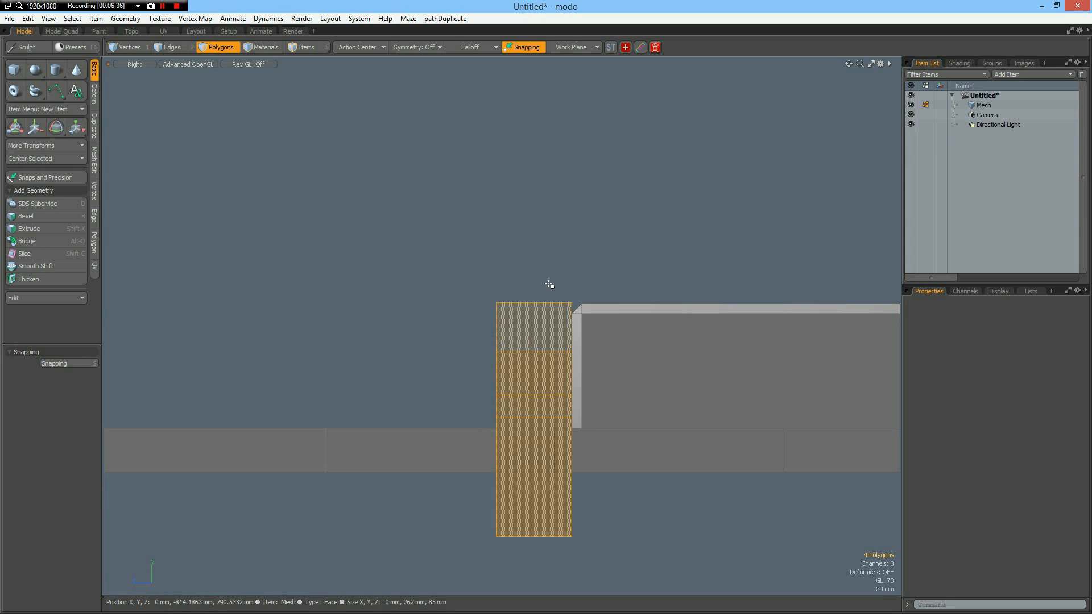
# Cut one uniform vertical loop slice through the upright rectangle at 50 %.
pyautogui.press('2')
pyautogui.click(538, 318)
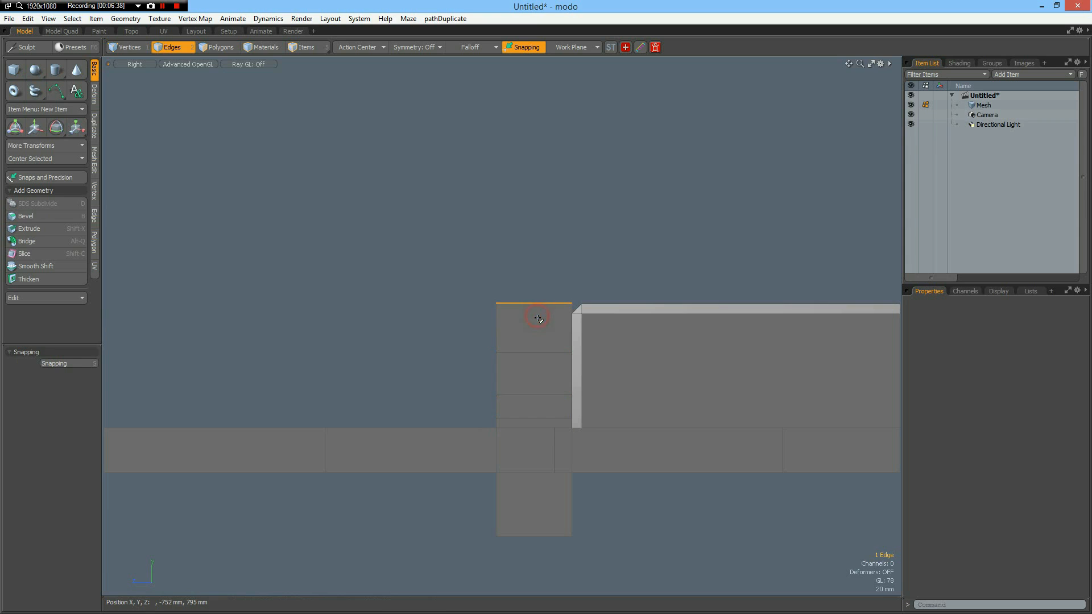
pyautogui.hotkey('alt', 'c')
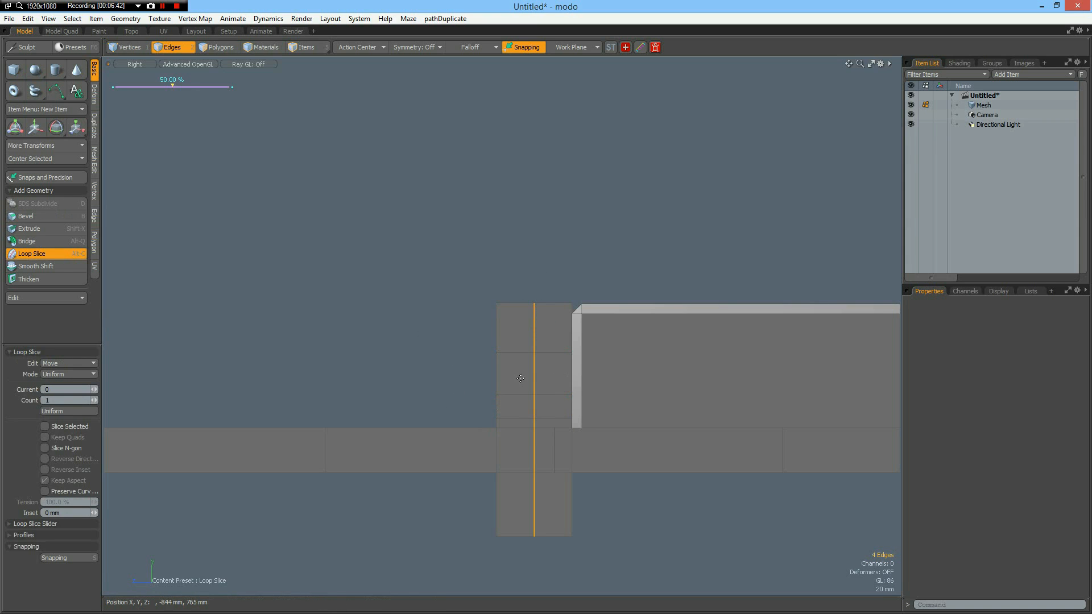
# Select the two outer side edges of the upright rectangle's second row from the top, and hide the bevelled bar beside it.
pyautogui.press('space')
pyautogui.click(495, 373)
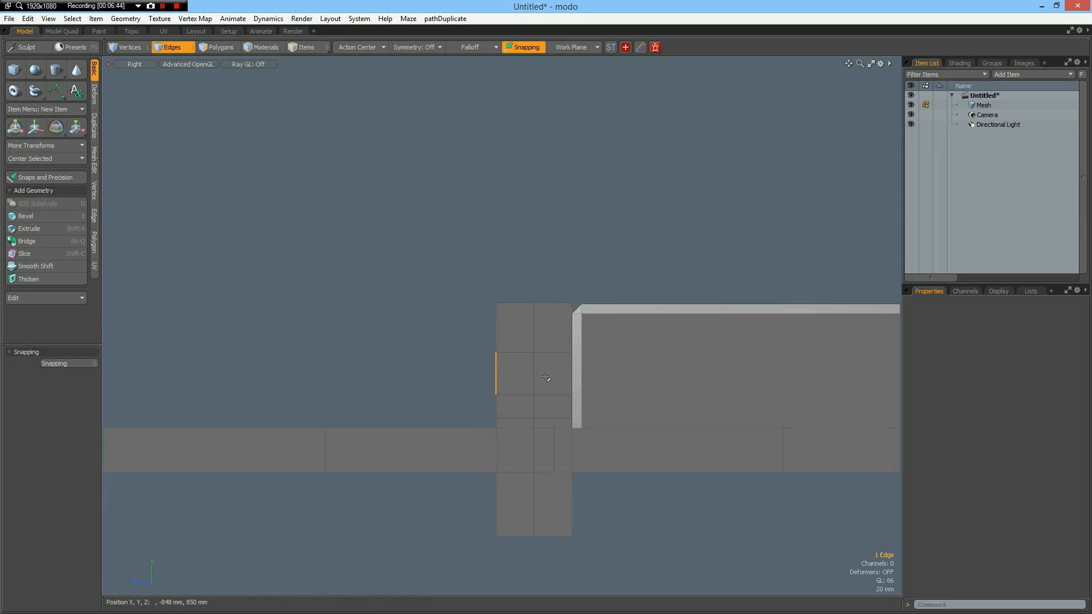
pyautogui.keyDown('shift'); pyautogui.click(571, 376); pyautogui.keyUp('shift')
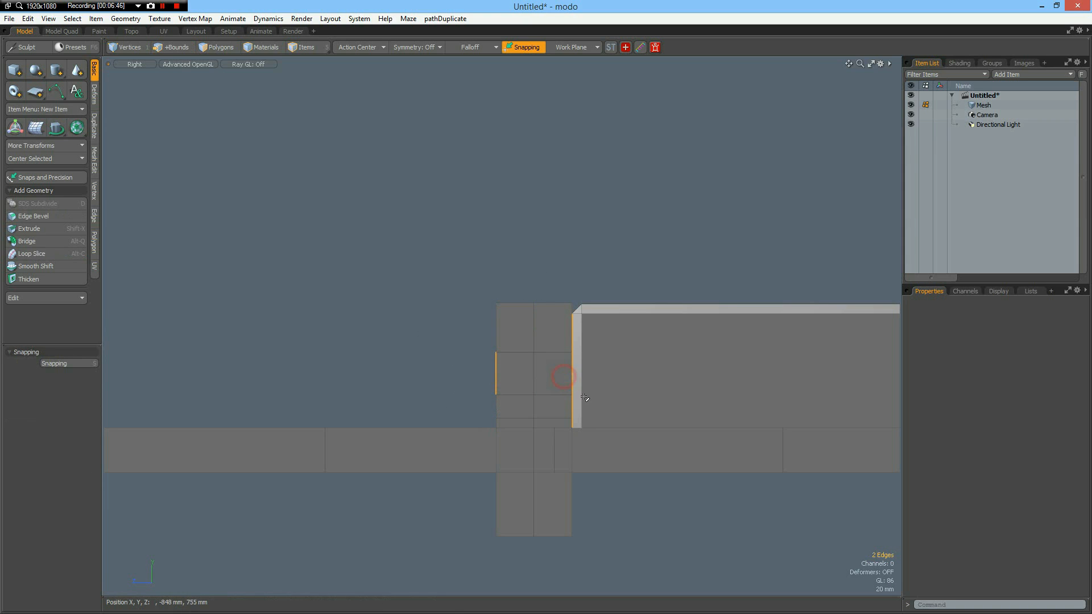
pyautogui.press('3')
pyautogui.doubleClick(647, 380)
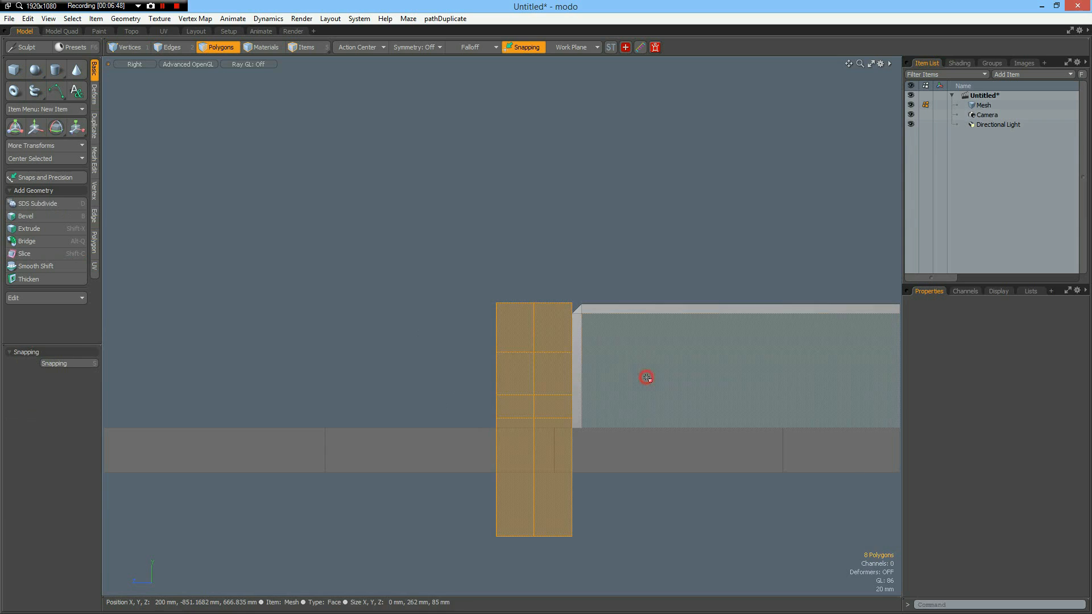
pyautogui.press('Delete')
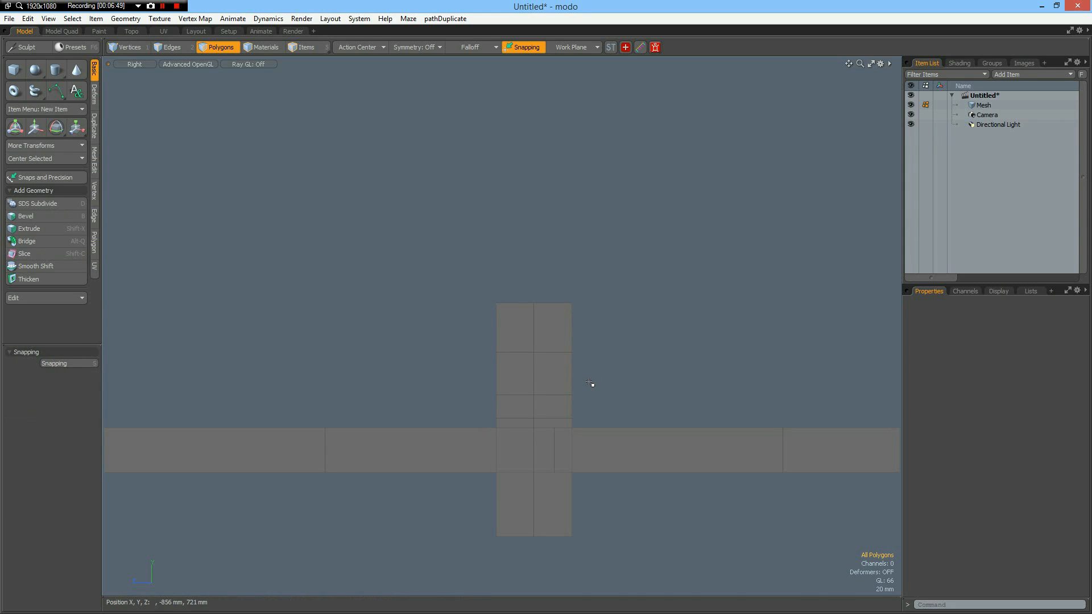
# Scale the two selected side edges inward to 25.5 % along Z to form the rail's narrow web.
pyautogui.press('2')
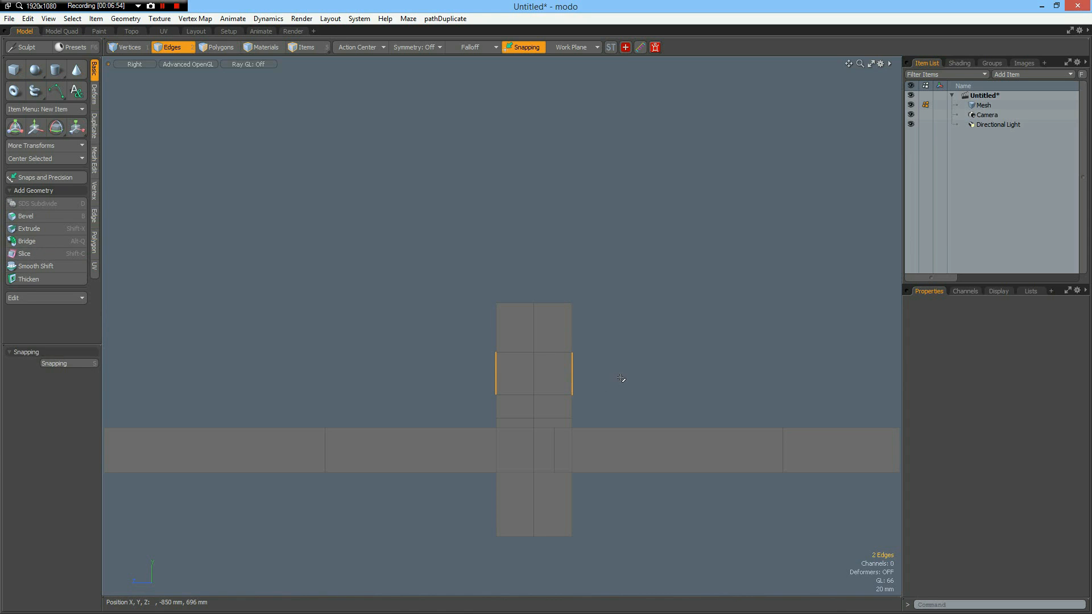
pyautogui.press('r')
pyautogui.moveTo(495, 373); pyautogui.dragTo(517, 373)
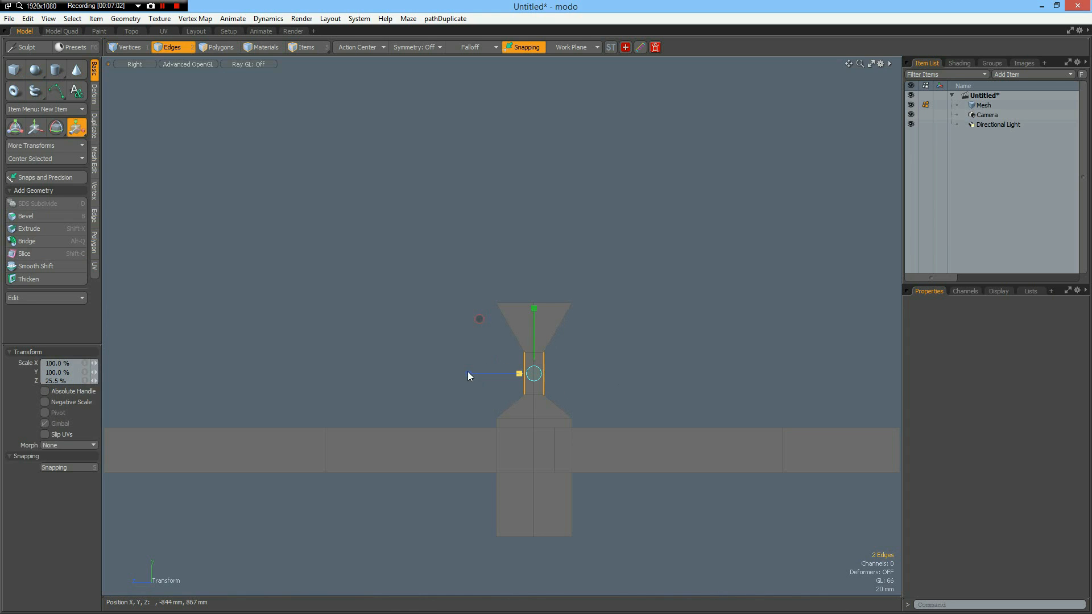
pyautogui.press('q')
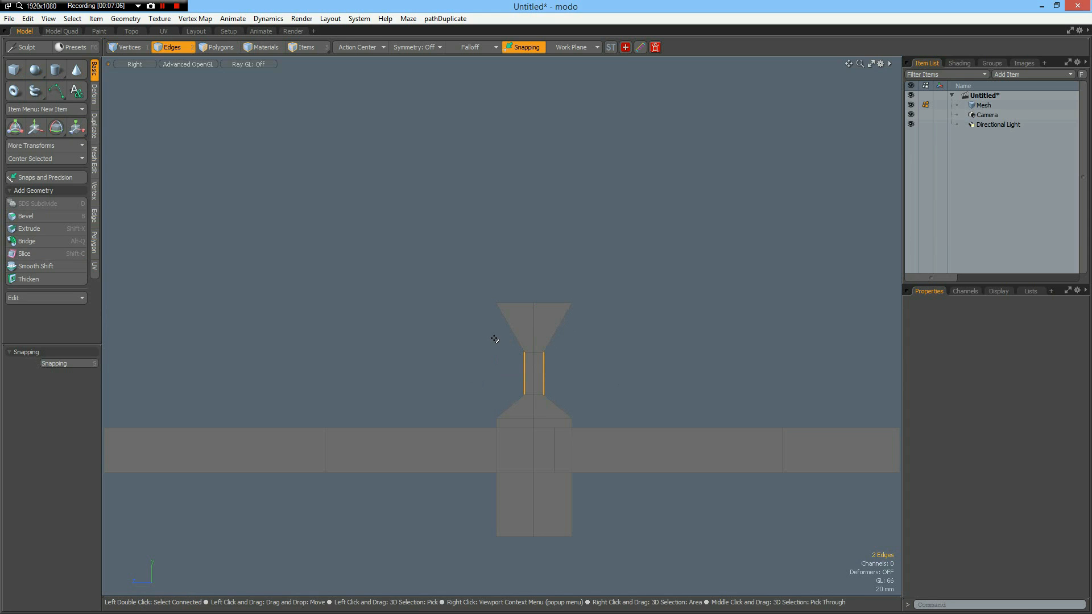
pyautogui.click(493, 338)
# Add a horizontal edge loop low in the flared top section and scale it to 220 % along Z.
pyautogui.hotkey('alt', 'l')
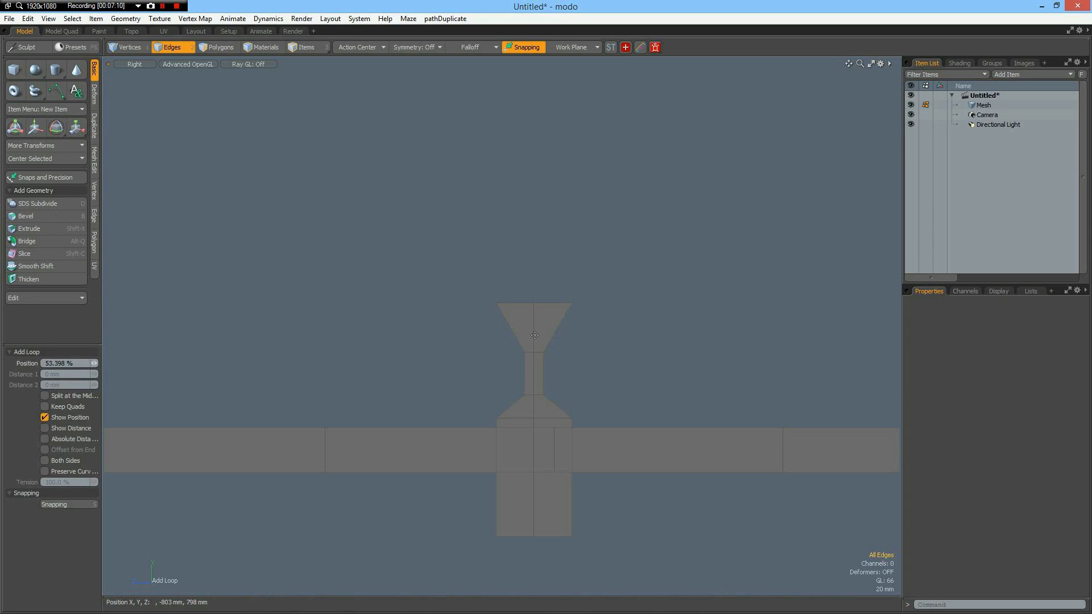
pyautogui.moveTo(533, 334); pyautogui.dragTo(534, 338)
pyautogui.press('space')
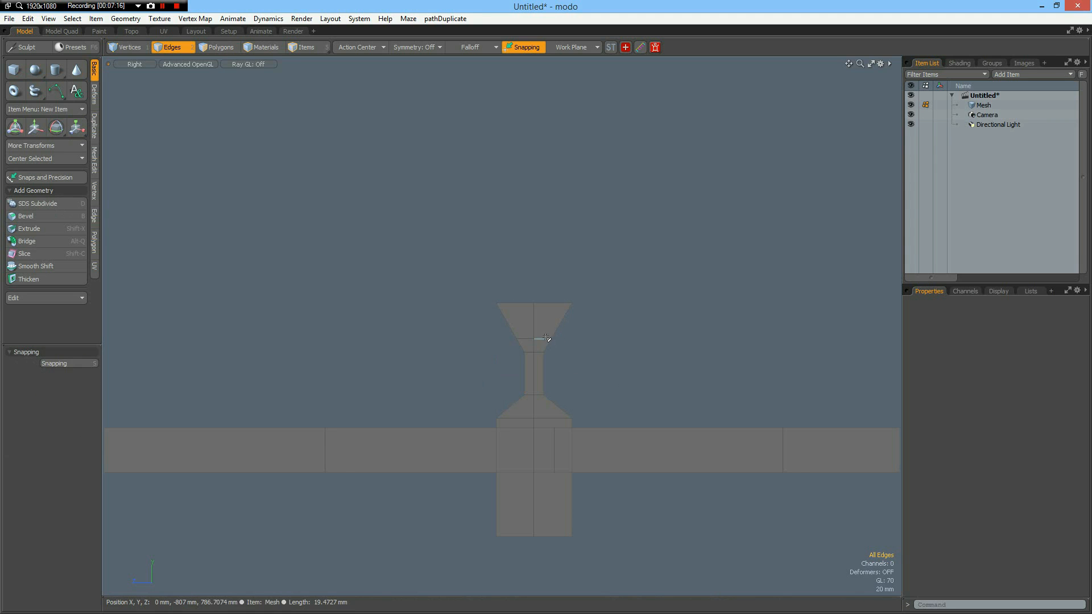
pyautogui.click(543, 340)
pyautogui.keyDown('shift'); pyautogui.click(526, 340); pyautogui.keyUp('shift')
pyautogui.press('r')
pyautogui.moveTo(469, 338); pyautogui.dragTo(386, 339)
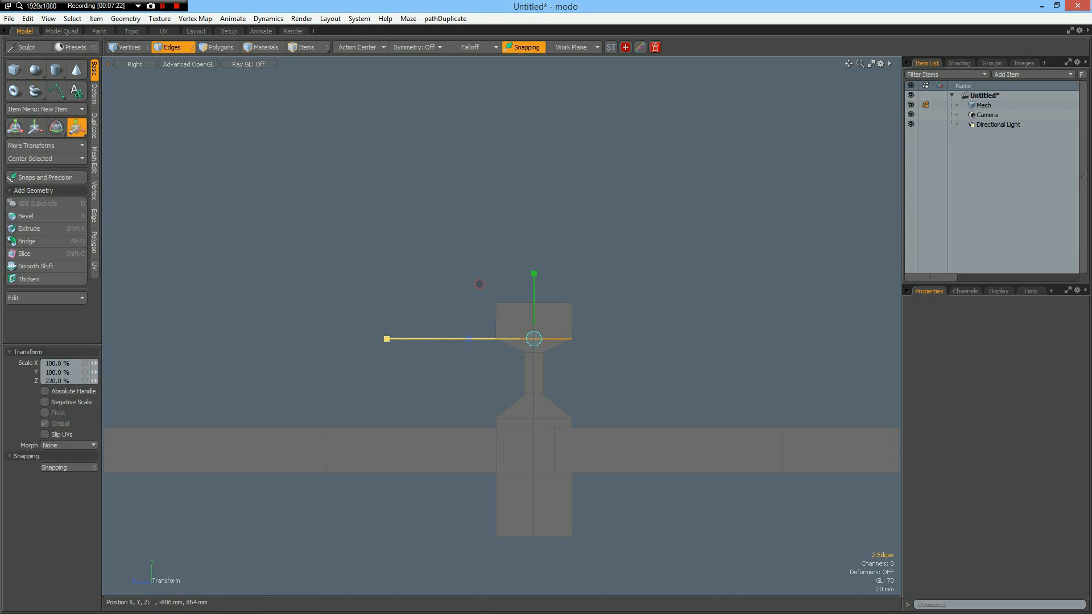
pyautogui.press('space')
# Scale the two outer side edges of the rail head inward along Z, making the head narrower than the base.
pyautogui.moveTo(476, 283); pyautogui.dragTo(507, 342, button='right')
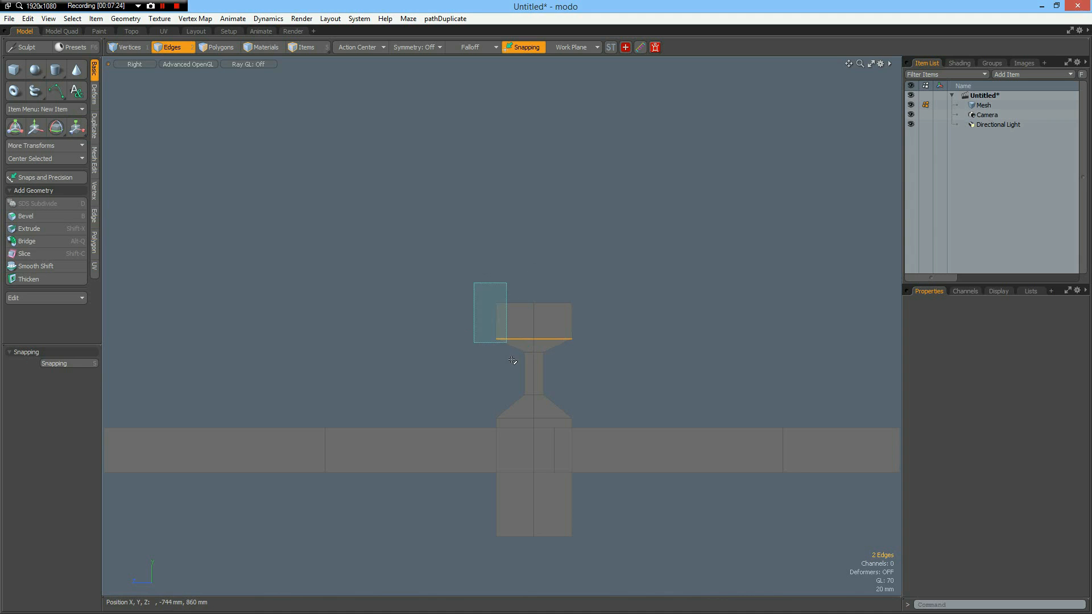
pyautogui.keyDown('shift'); pyautogui.moveTo(561, 286); pyautogui.dragTo(585, 374, button='right'); pyautogui.keyUp('shift')
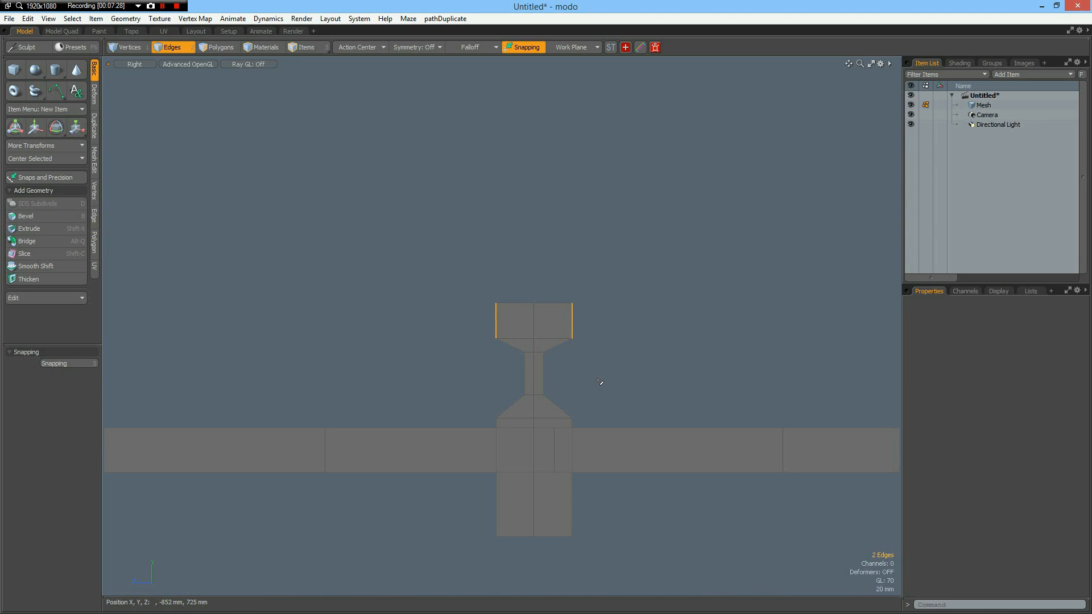
pyautogui.press('r')
pyautogui.moveTo(470, 320); pyautogui.dragTo(488, 321)
pyautogui.press('space')
pyautogui.click(653, 323)
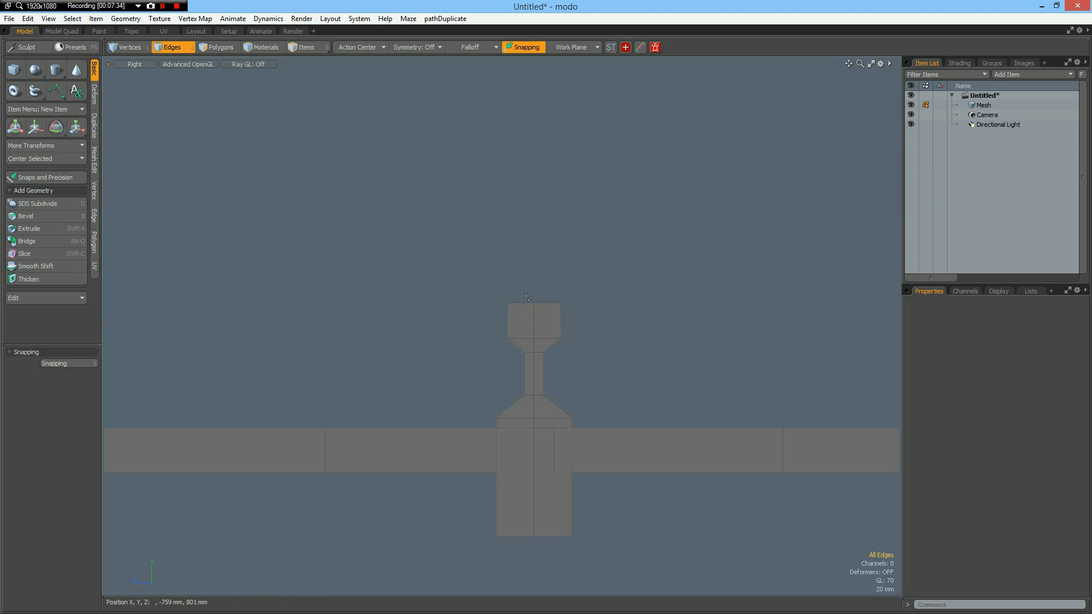
# Raise the middle vertex on top of the rail head by 6 mm.
pyautogui.press('1')
pyautogui.click(539, 320)
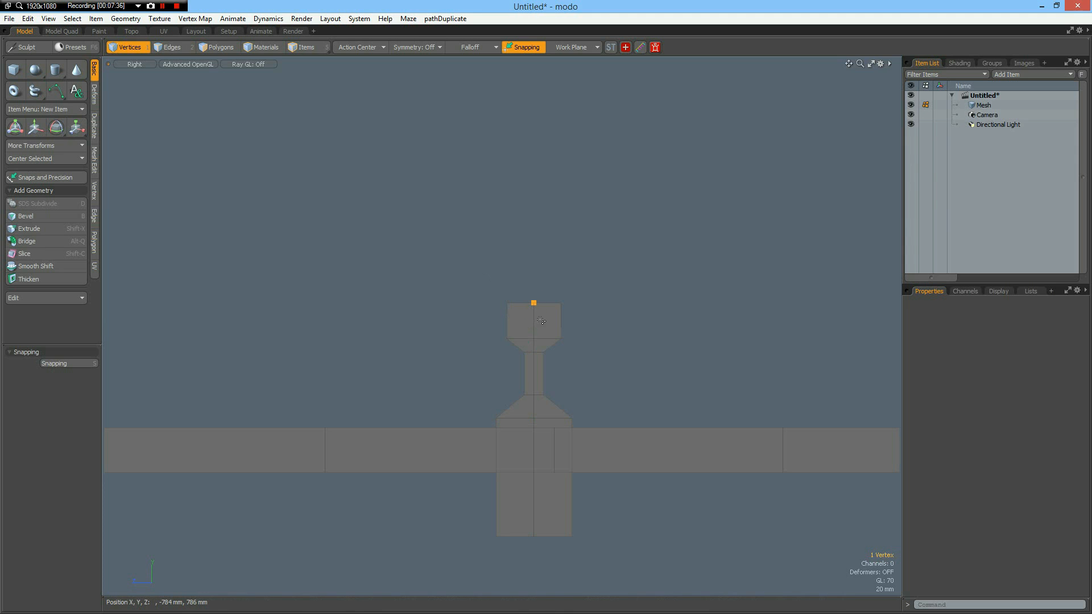
pyautogui.press('w')
pyautogui.moveTo(534, 268); pyautogui.dragTo(535, 263)
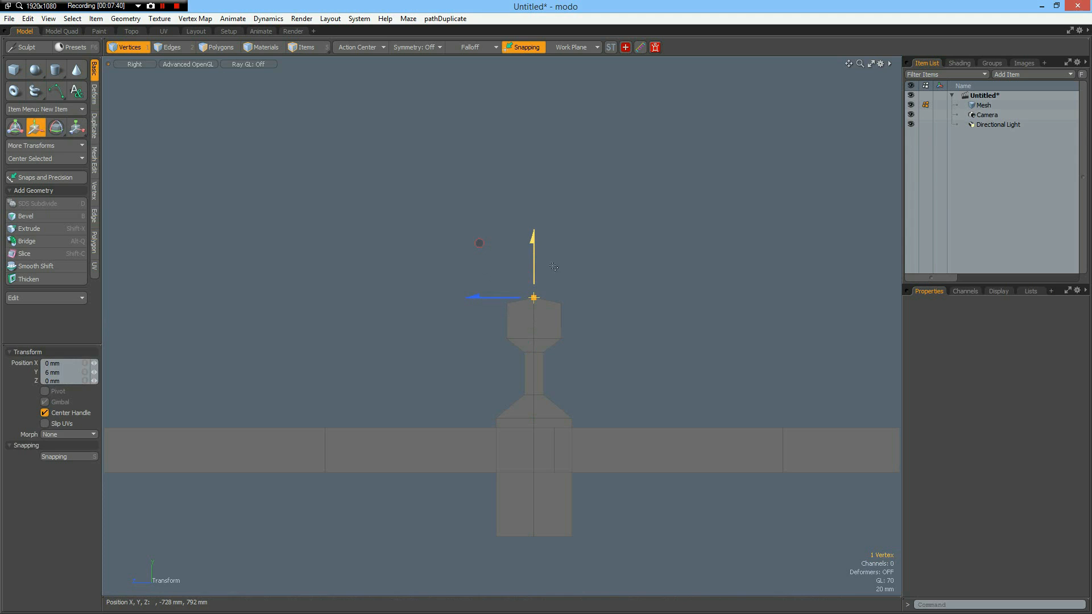
pyautogui.press('space')
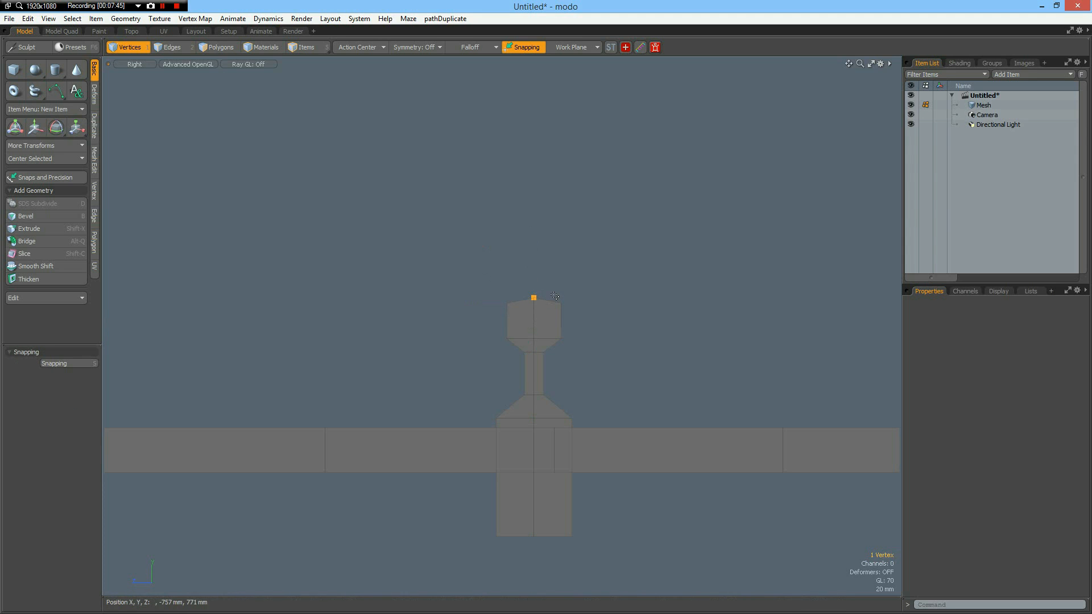
# Bevel the two upper corner vertices of the rail head slightly to soften its outline.
pyautogui.moveTo(554, 295); pyautogui.dragTo(576, 365, button='right')
pyautogui.moveTo(551, 290); pyautogui.dragTo(578, 319, button='right')
pyautogui.keyDown('shift'); pyautogui.moveTo(500, 289); pyautogui.dragTo(522, 327, button='right'); pyautogui.keyUp('shift')
pyautogui.press('b')
pyautogui.moveTo(382, 342); pyautogui.dragTo(392, 342)
pyautogui.press('Escape')
# Assign a new material named RailTop to the two polygons of the rail head.
pyautogui.press('3')
pyautogui.moveTo(479, 268); pyautogui.dragTo(583, 346)
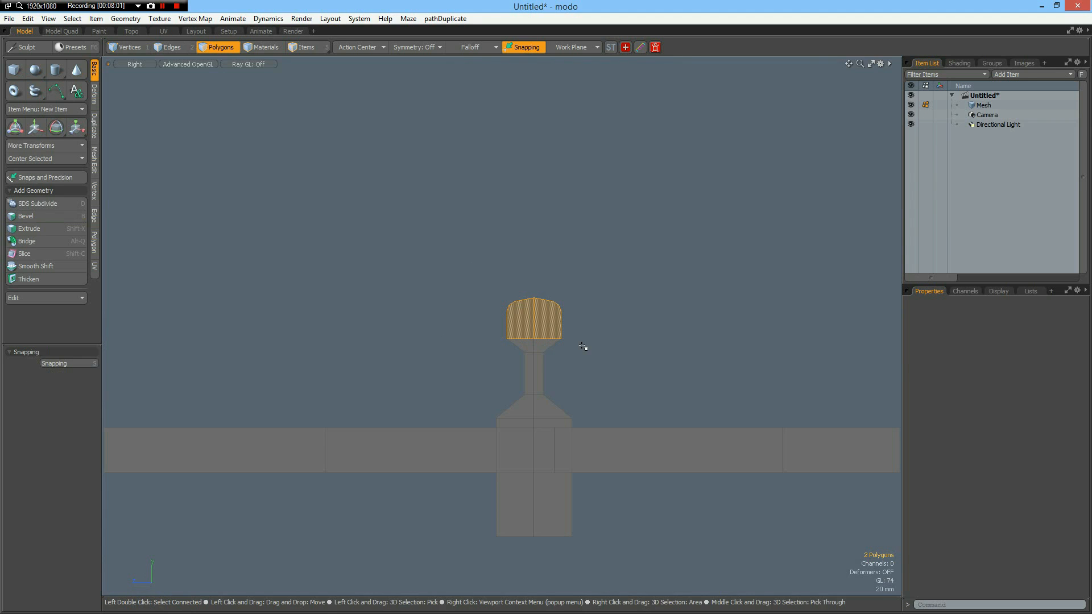
pyautogui.write('mR')
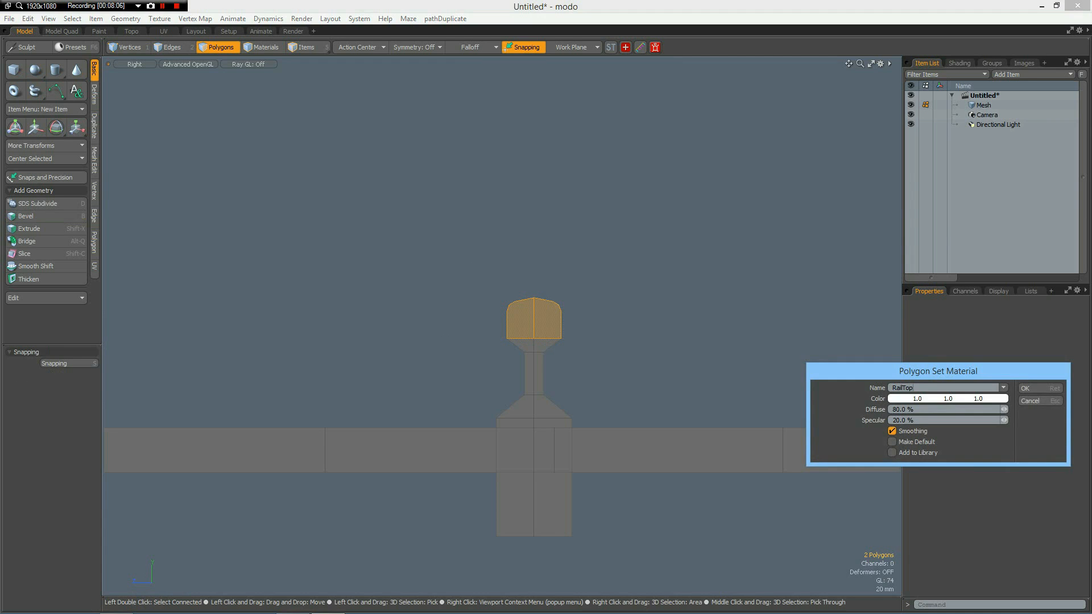
pyautogui.press('Return')
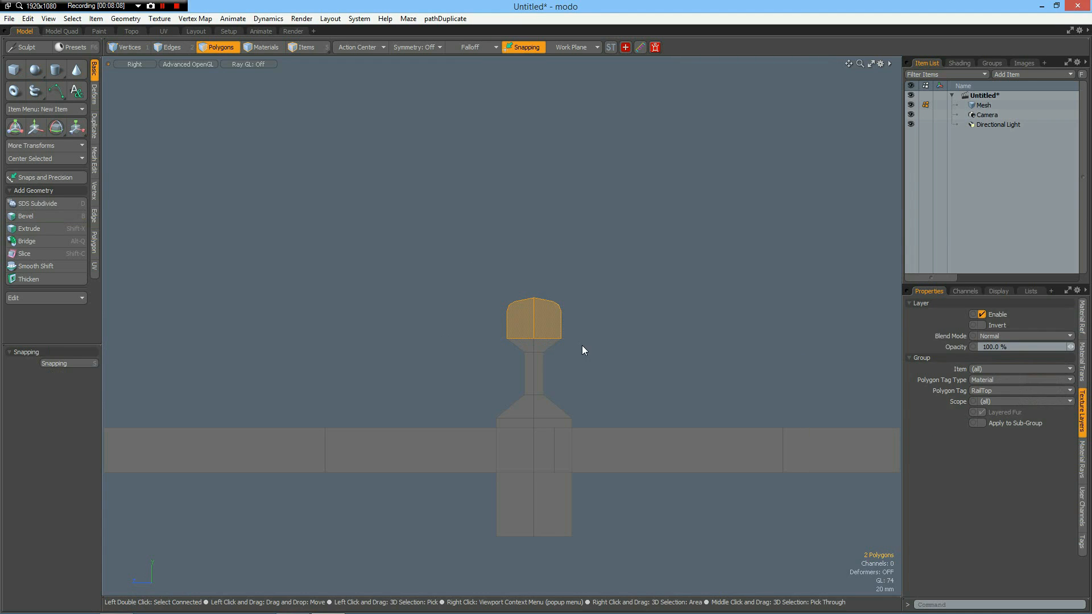
# Hide the rail head and assign a new material named RailBot to all remaining polygons of the rail profile.
pyautogui.click(581, 345)
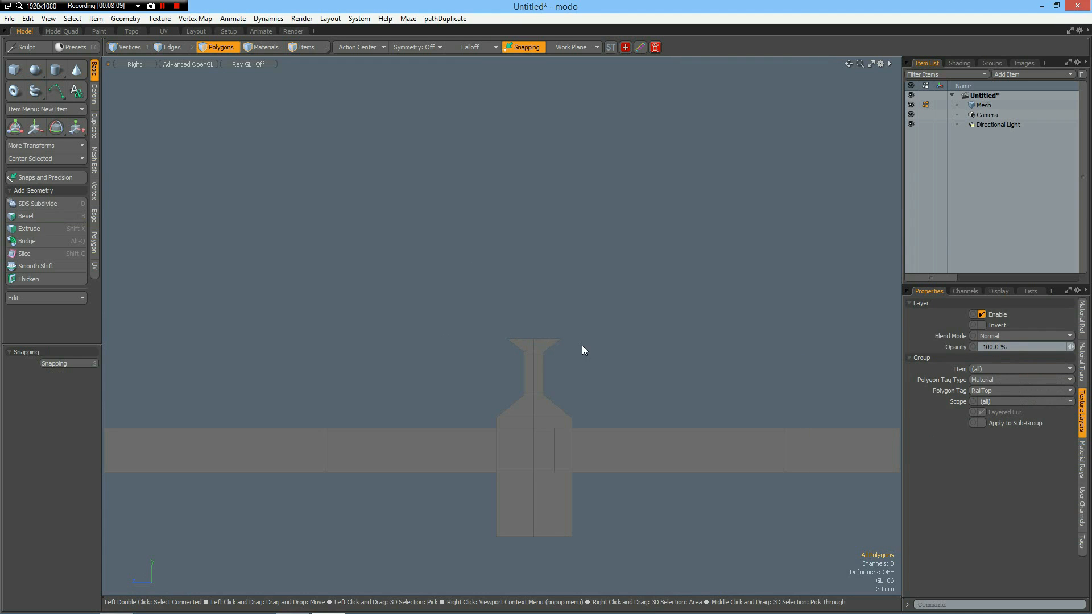
pyautogui.doubleClick(547, 499)
pyautogui.press('m')
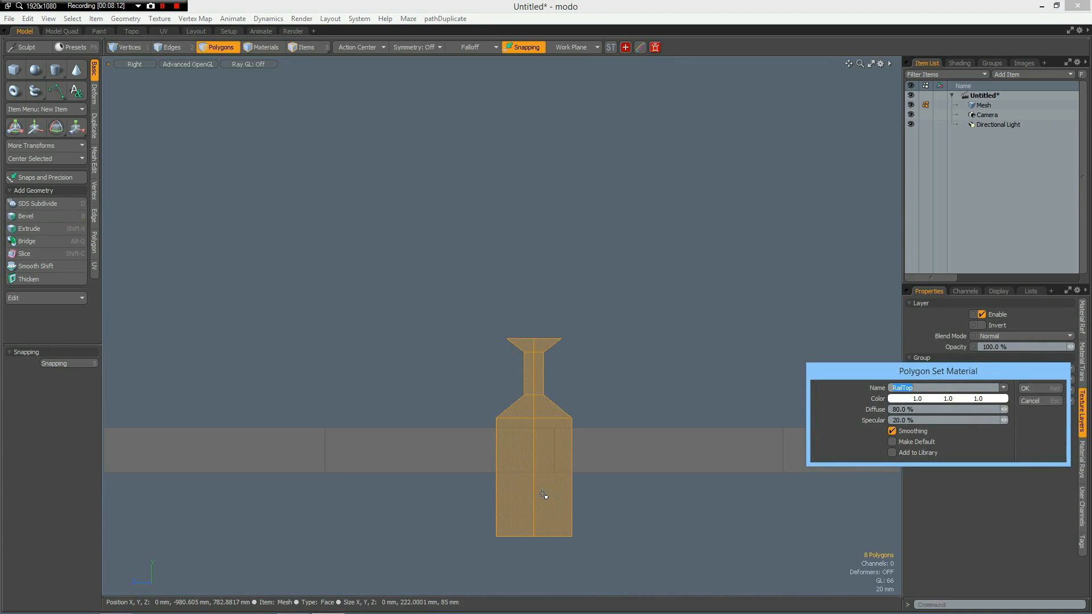
pyautogui.write('Rai')
pyautogui.press('Return')
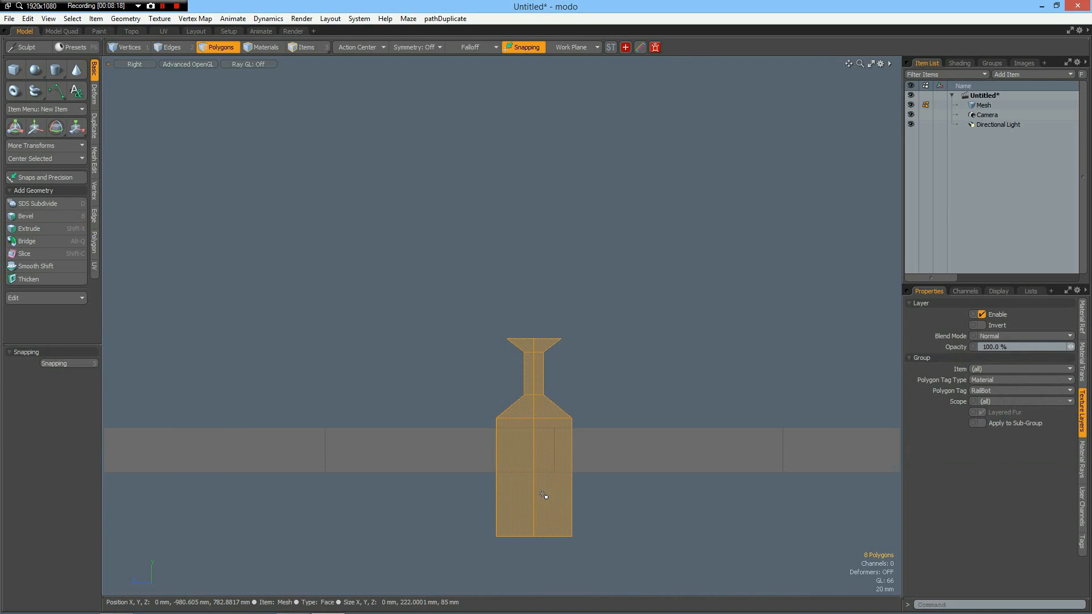
# Unhide all geometry and assign a new material named Tunnel to the whole connected frame.
pyautogui.doubleClick(437, 456)
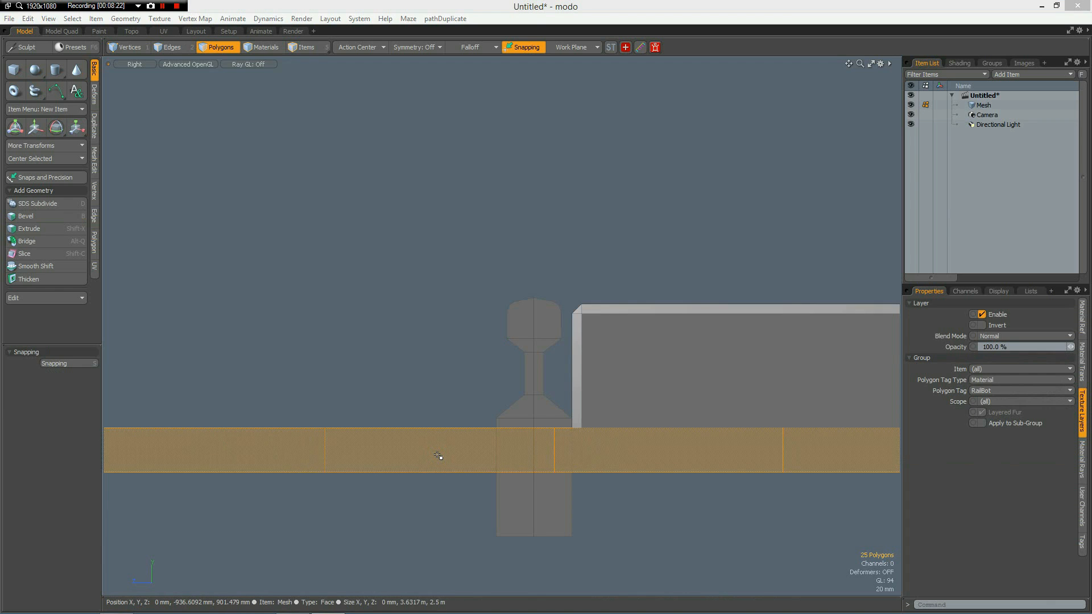
pyautogui.write('mTu')
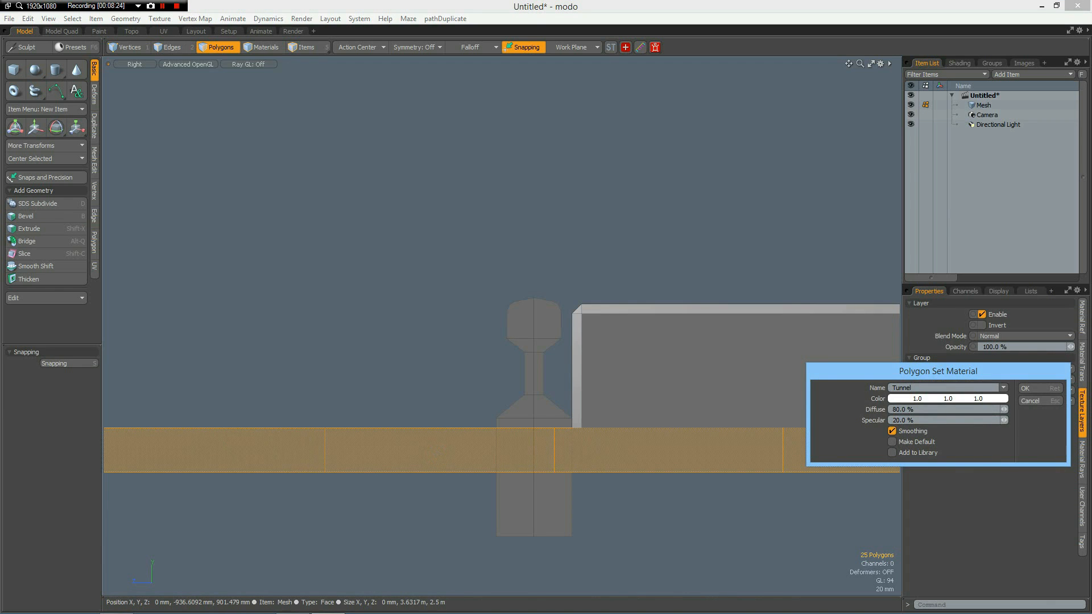
pyautogui.press('Return')
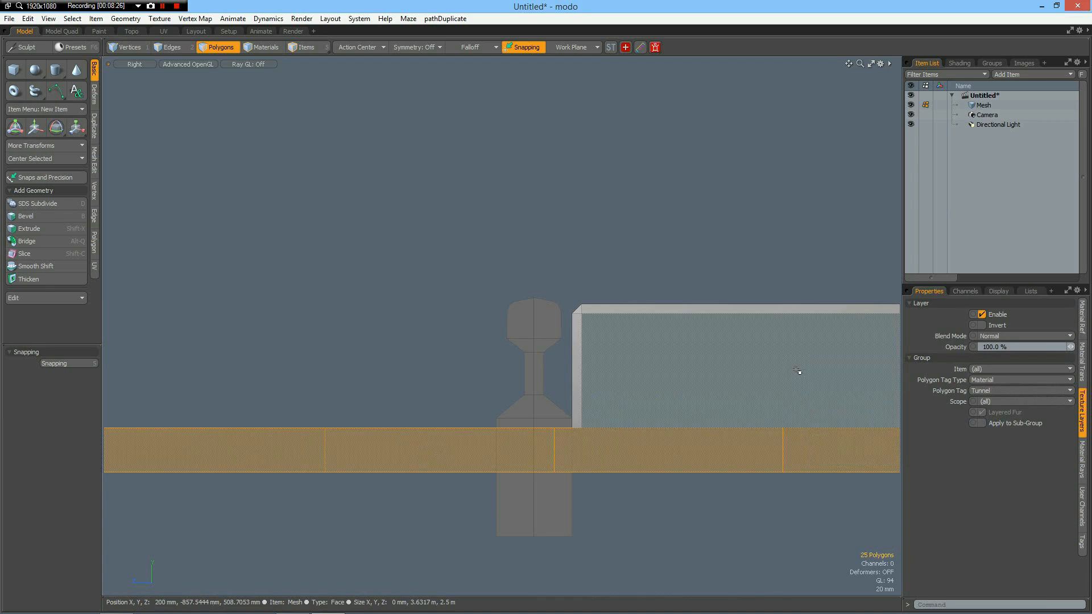
# Assign a new material named RailSupport to the whole bevelled bar.
pyautogui.click(796, 370)
pyautogui.doubleClick(796, 370)
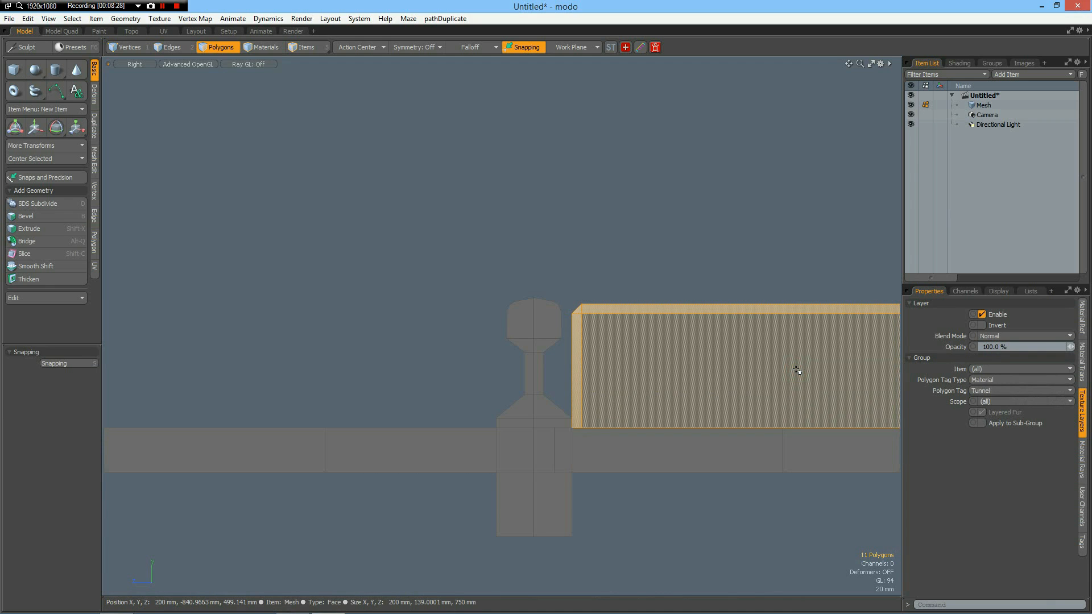
pyautogui.press('m')
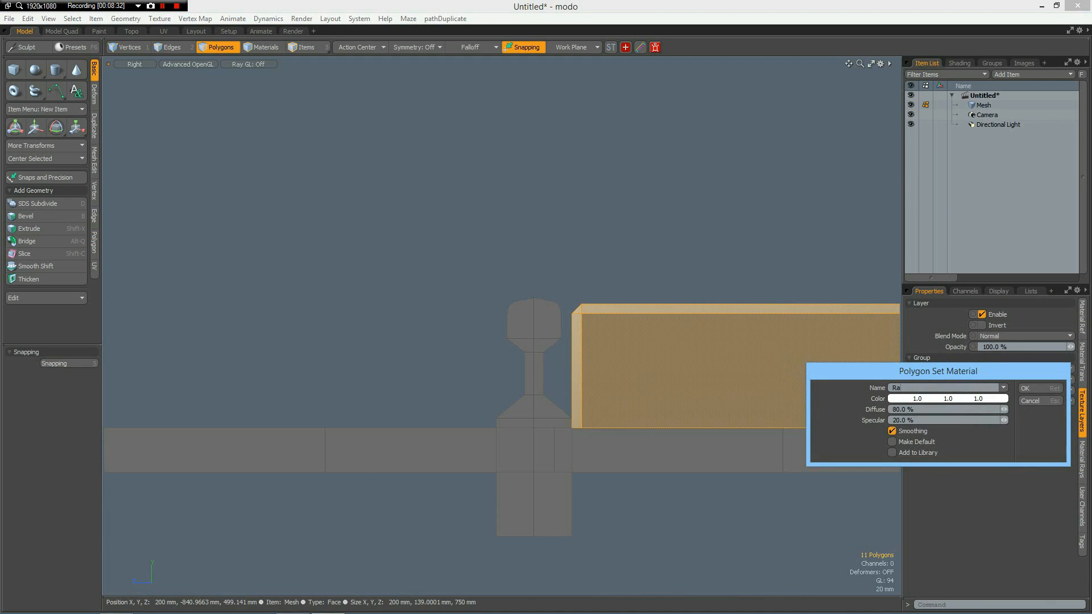
pyautogui.write('RailSupport')
pyautogui.press('Return')
pyautogui.click(714, 366)
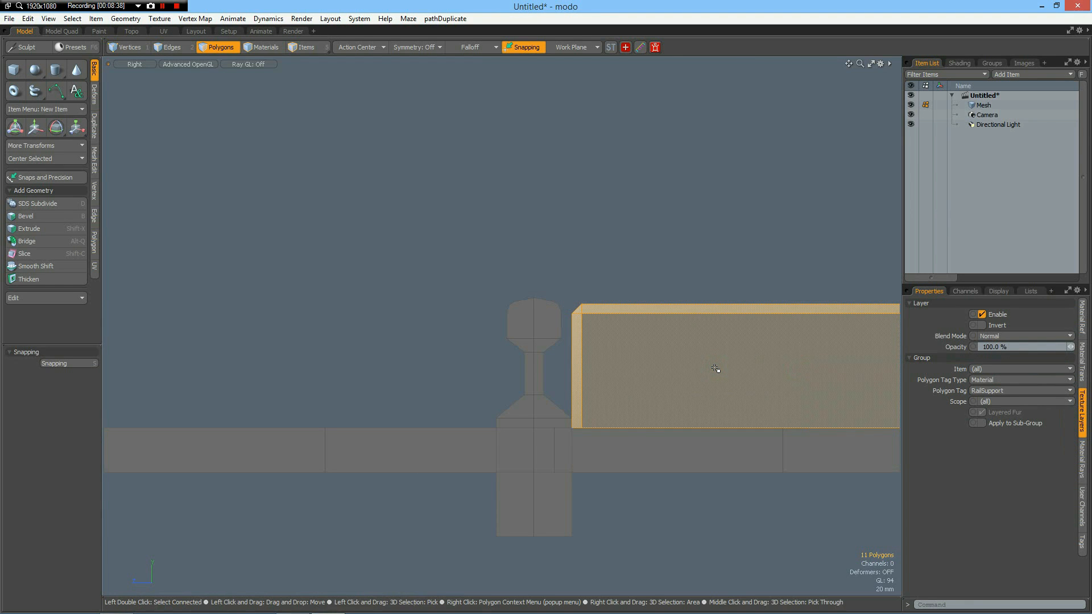
# Move the bevelled bar -114 mm in Y and 308 mm in Z so it sits beneath the rail's web.
pyautogui.press('w')
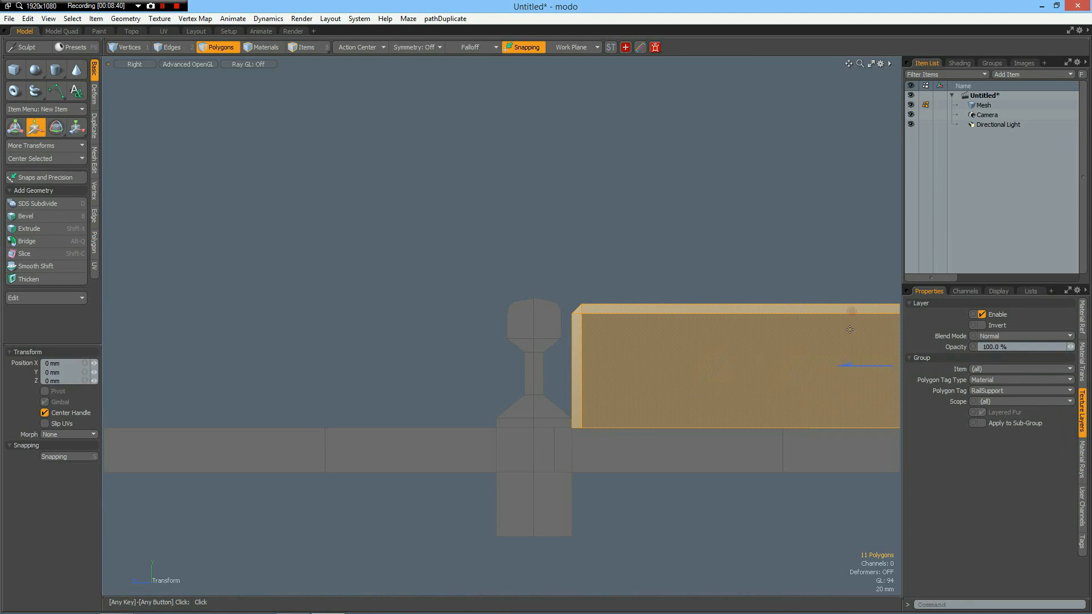
pyautogui.keyDown('alt'); pyautogui.moveTo(728, 487); pyautogui.dragTo(618, 476); pyautogui.keyUp('alt')
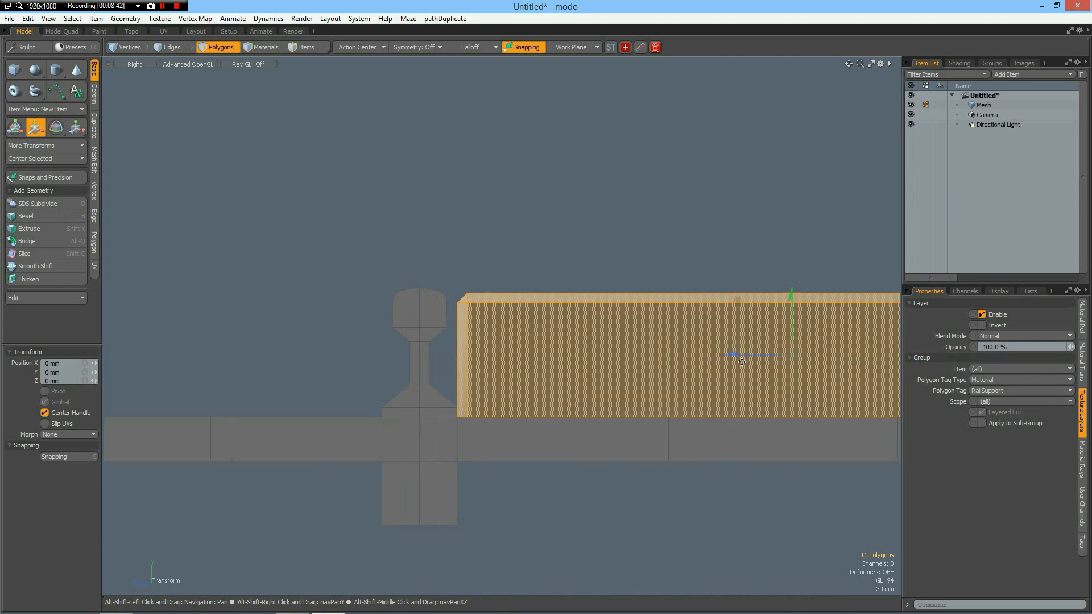
pyautogui.moveTo(799, 295); pyautogui.dragTo(798, 356)
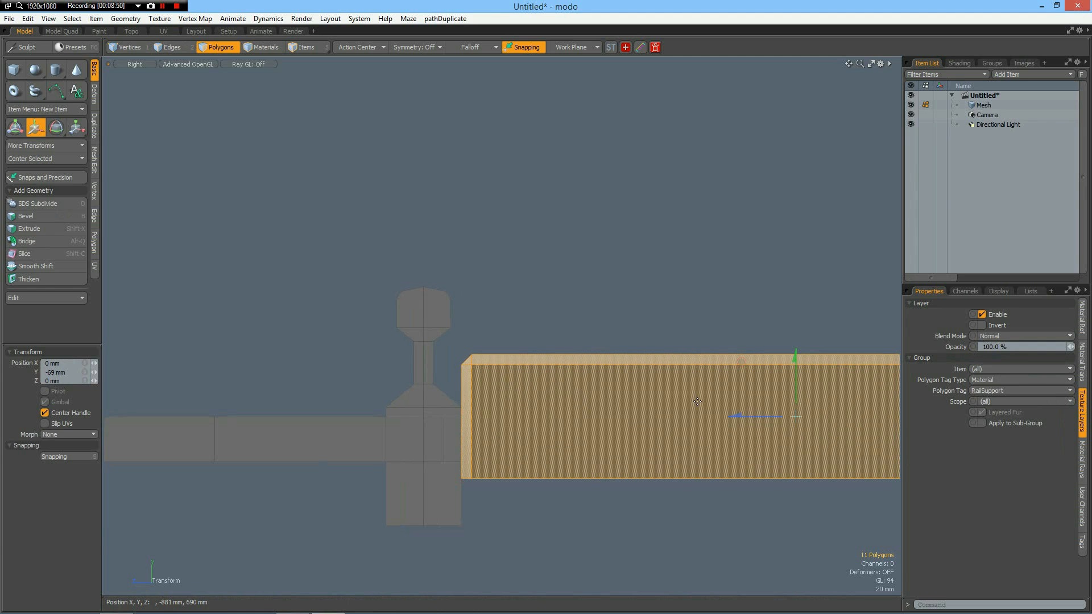
pyautogui.moveTo(747, 415); pyautogui.dragTo(472, 416)
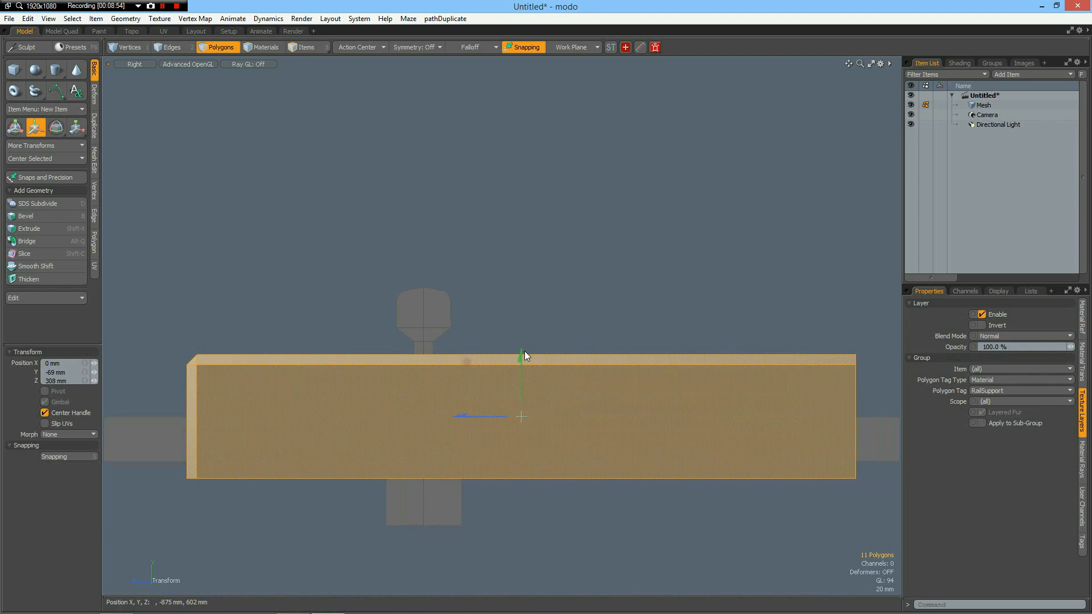
pyautogui.moveTo(521, 352); pyautogui.dragTo(521, 392)
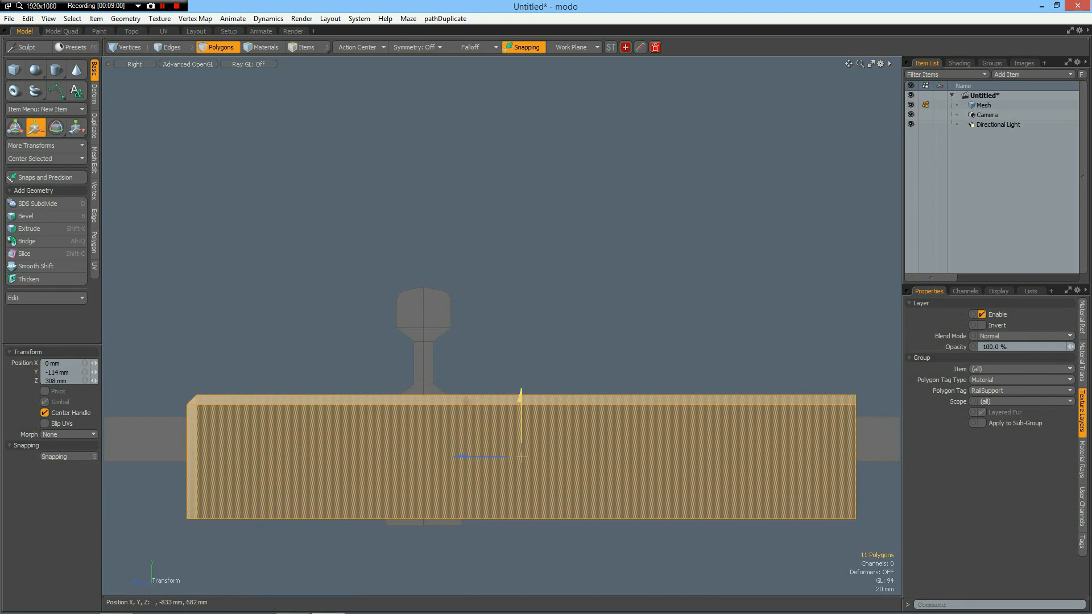
pyautogui.scroll(-3, 604, 332)
pyautogui.press('q')
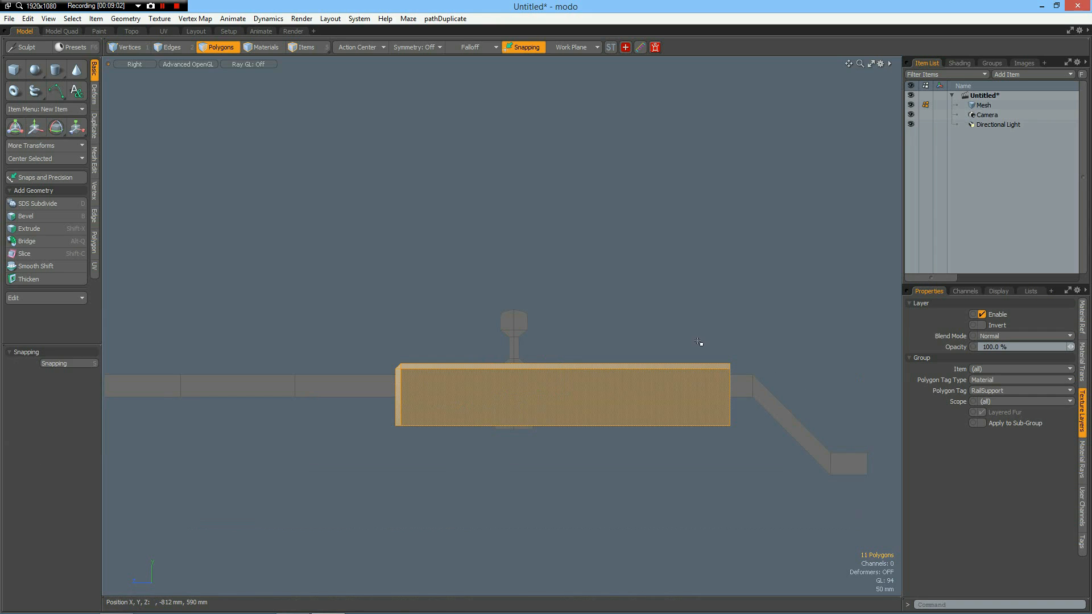
# Set the bevelled bar's inner end edges to the Z centre plane and move the whole bar -288 mm in X.
pyautogui.press('2')
pyautogui.moveTo(716, 338); pyautogui.dragTo(737, 469, button='right')
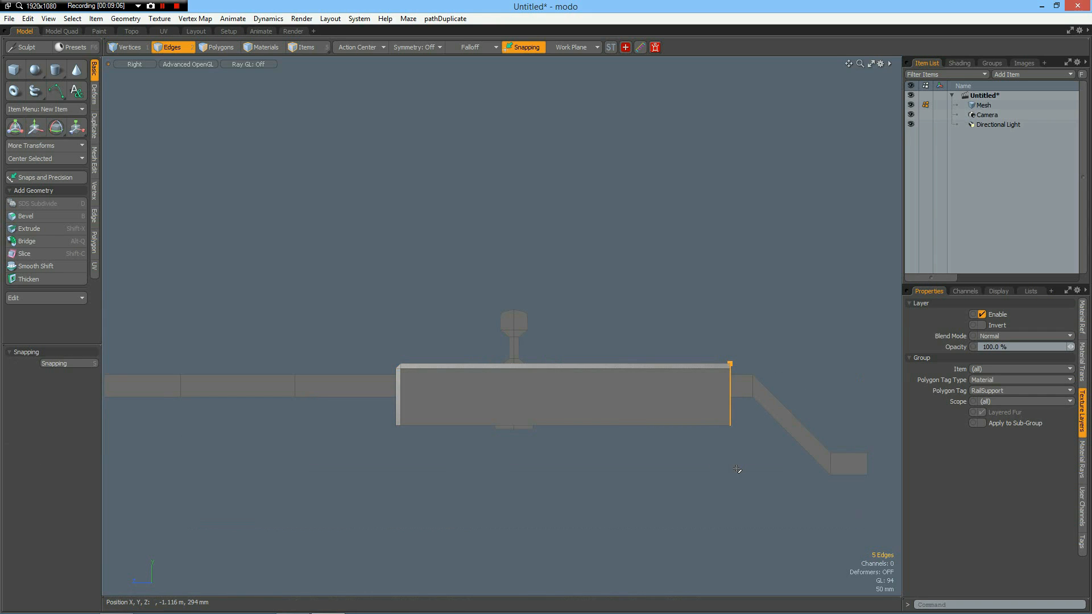
pyautogui.click(94, 190)
pyautogui.click(39, 200)
pyautogui.click(991, 404)
pyautogui.click(1032, 402)
pyautogui.click(616, 486)
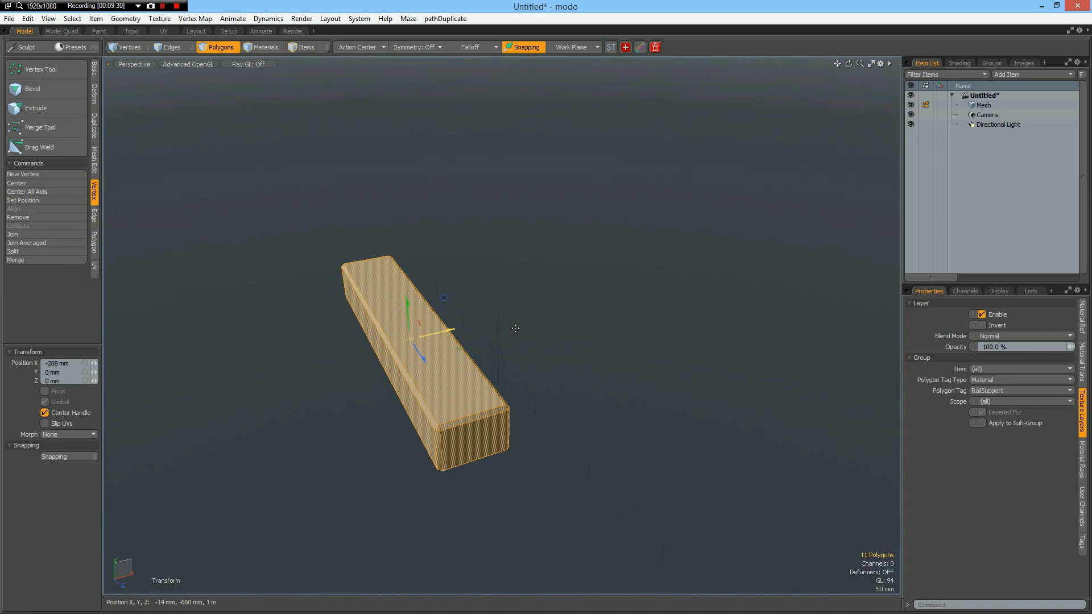
pyautogui.press('space')
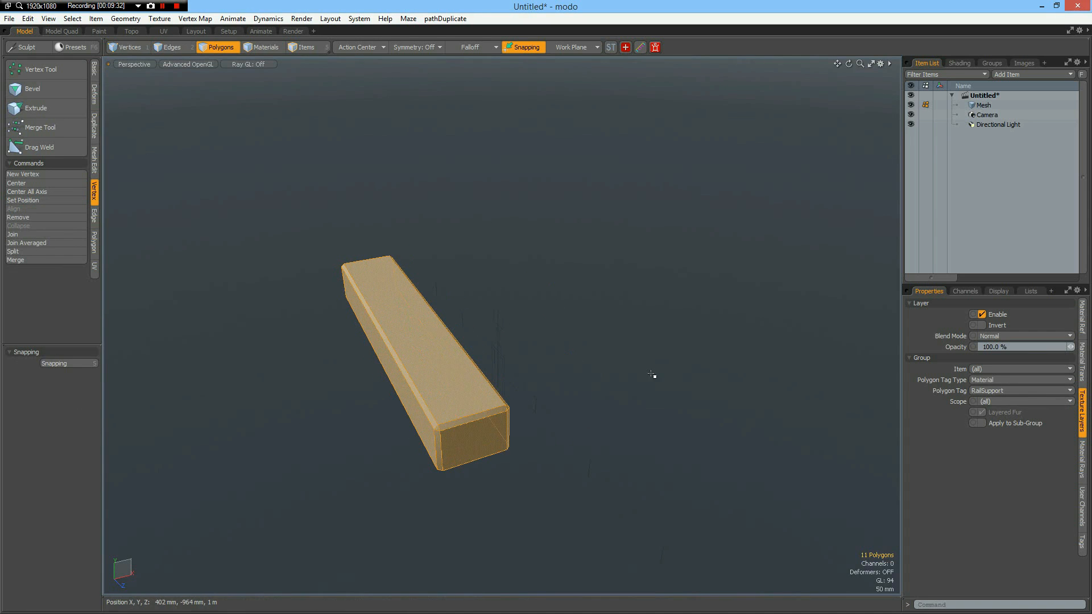
# Extrude the inner edge of the tunnel's lowest wall segment horizontally toward the track, to about the first floor division.
pyautogui.press('KP_3')
pyautogui.keyDown('alt'); pyautogui.moveTo(483, 459); pyautogui.dragTo(585, 410); pyautogui.keyUp('alt')
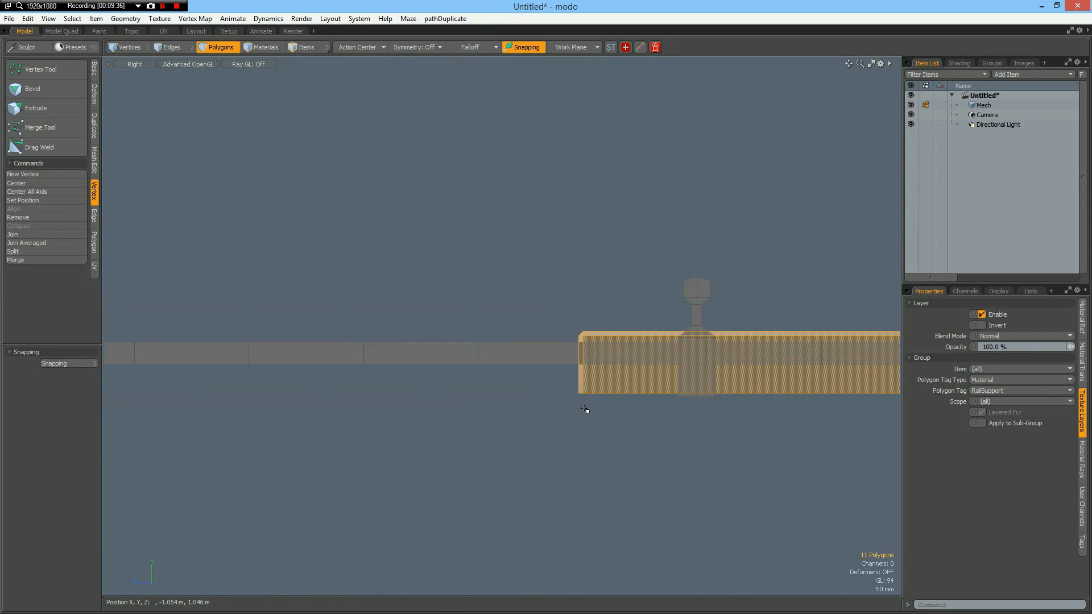
pyautogui.scroll(-2, 585, 409)
pyautogui.keyDown('alt'); pyautogui.moveTo(425, 422); pyautogui.dragTo(454, 396); pyautogui.keyUp('alt')
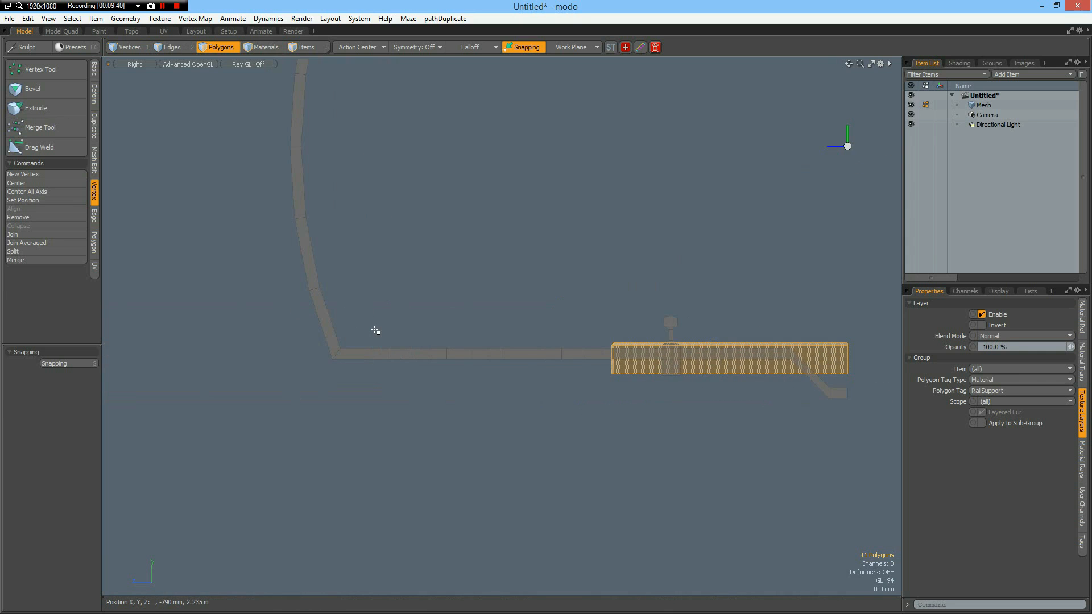
pyautogui.press('2')
pyautogui.moveTo(380, 332); pyautogui.dragTo(398, 378, button='right')
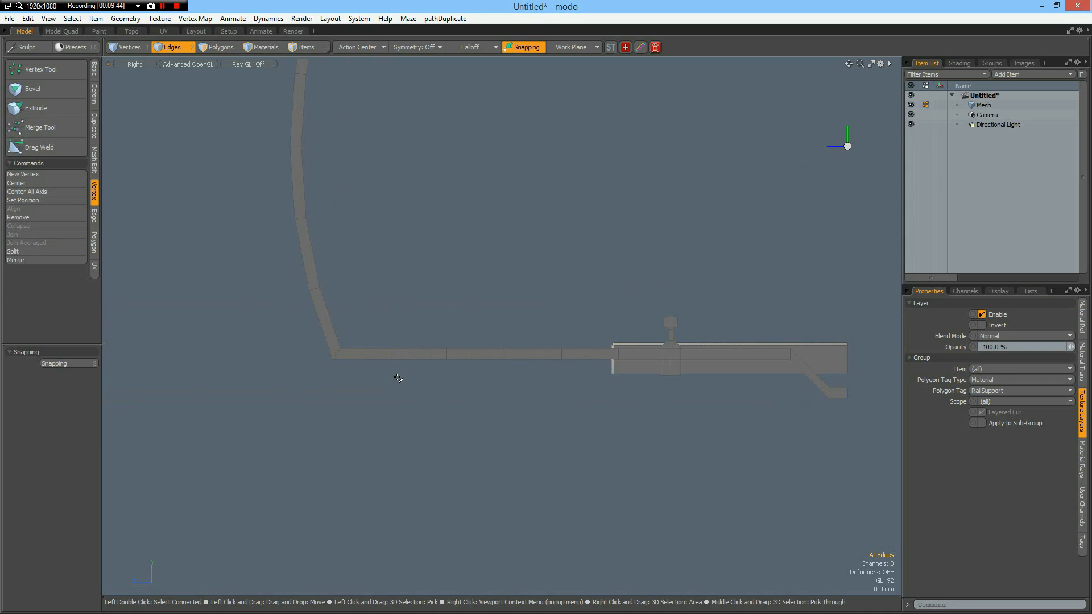
pyautogui.click(353, 323)
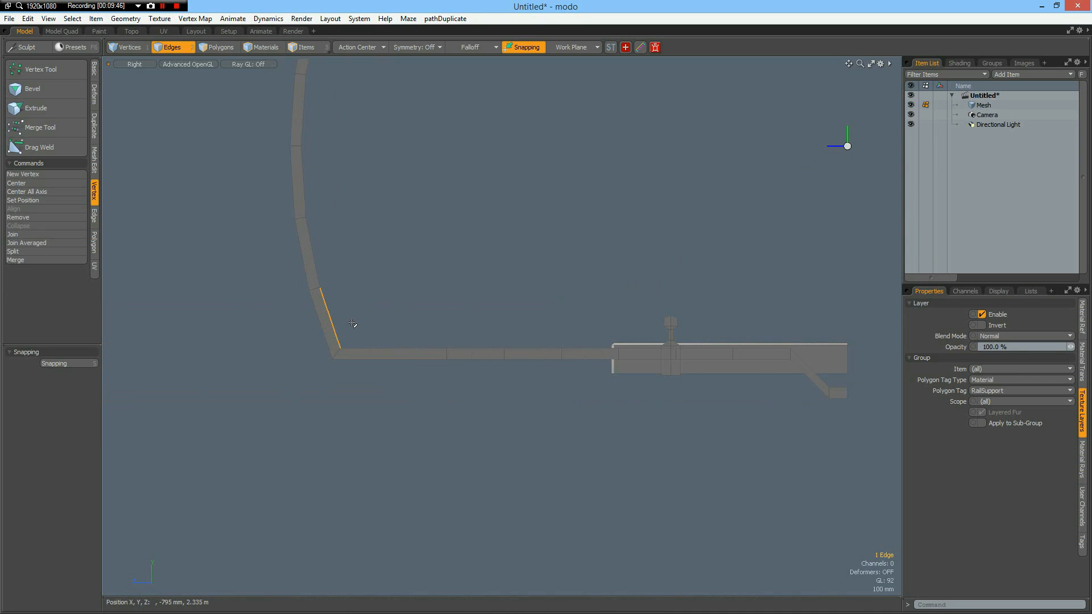
pyautogui.hotkey('shift', 'x')
pyautogui.moveTo(274, 318); pyautogui.dragTo(390, 318)
pyautogui.press('space')
# Scale the extruded edge and the adjacent floor division edge to 0% in Z, and merge their overlapping vertices.
pyautogui.moveTo(426, 271); pyautogui.dragTo(468, 442, button='right')
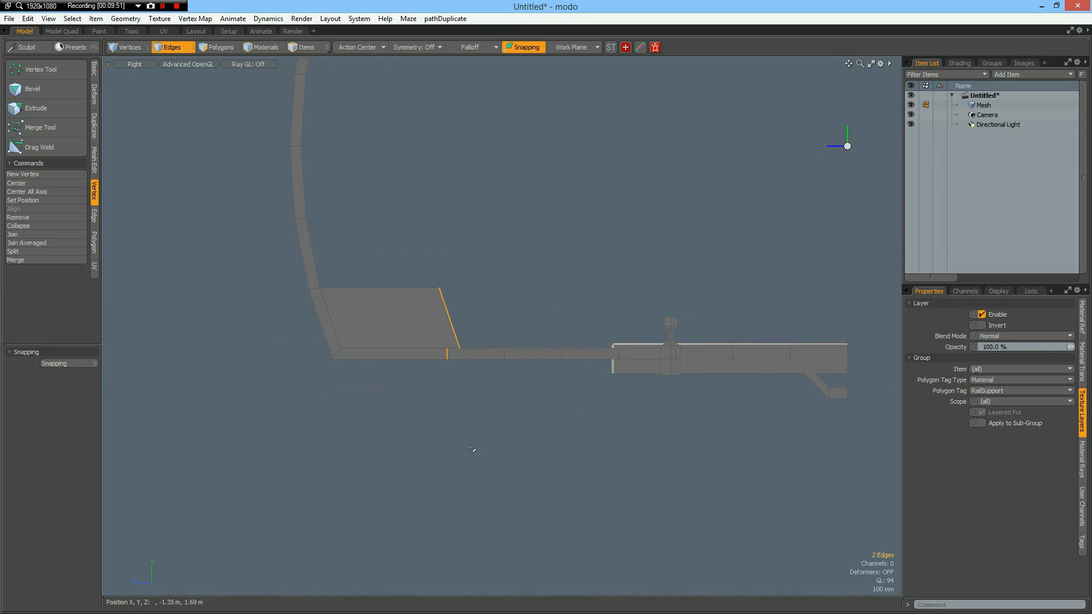
pyautogui.press('y')
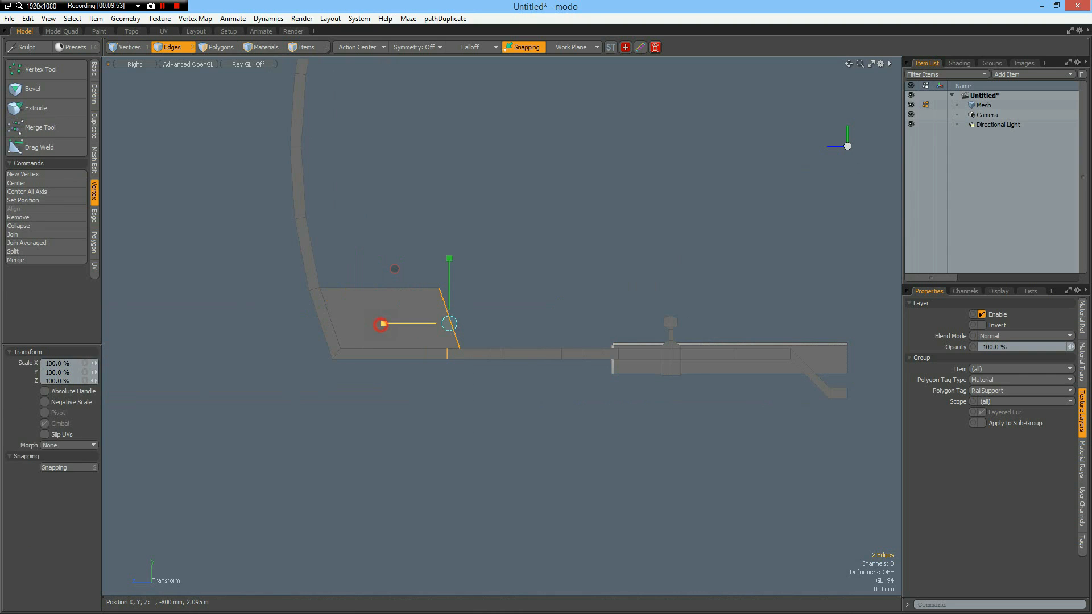
pyautogui.click(57, 381)
pyautogui.write('0')
pyautogui.press('Return')
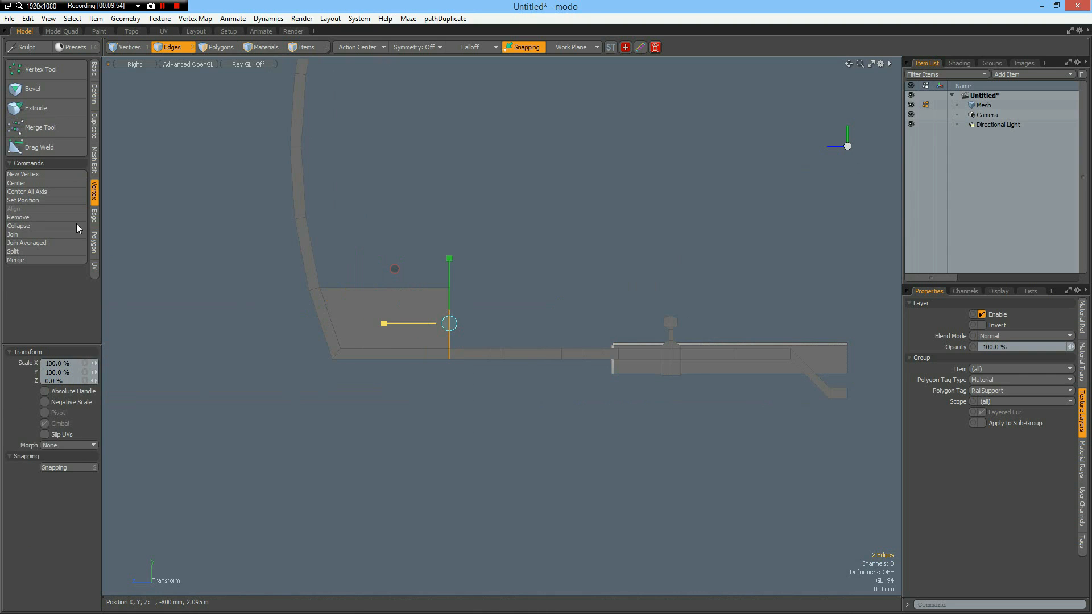
pyautogui.click(23, 259)
pyautogui.press('Return')
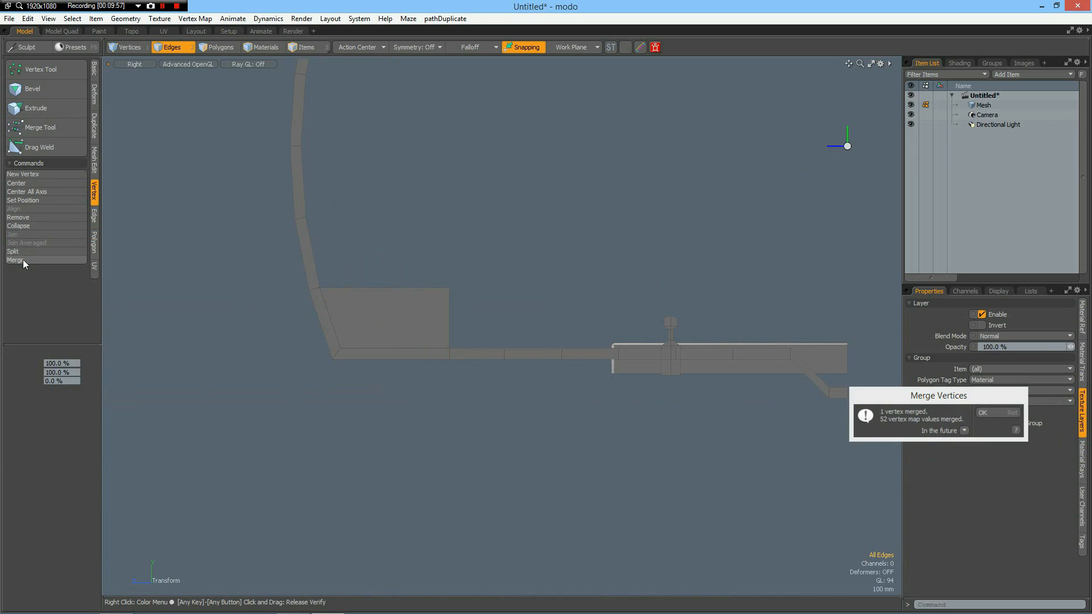
pyautogui.press('q')
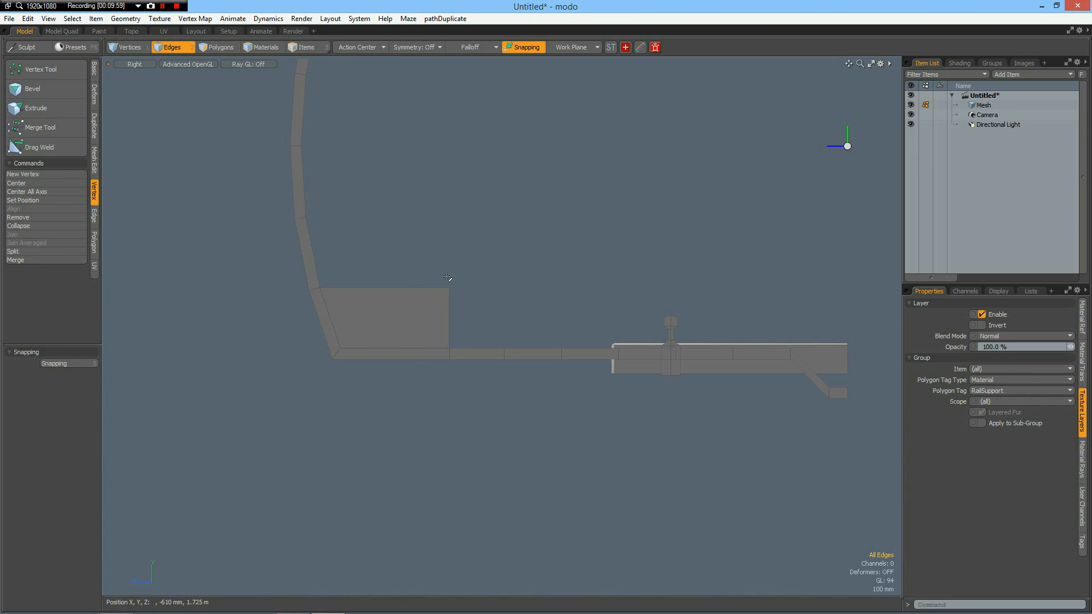
# Bevel the upper corner vertex of the new block on the side facing the track.
pyautogui.press('1')
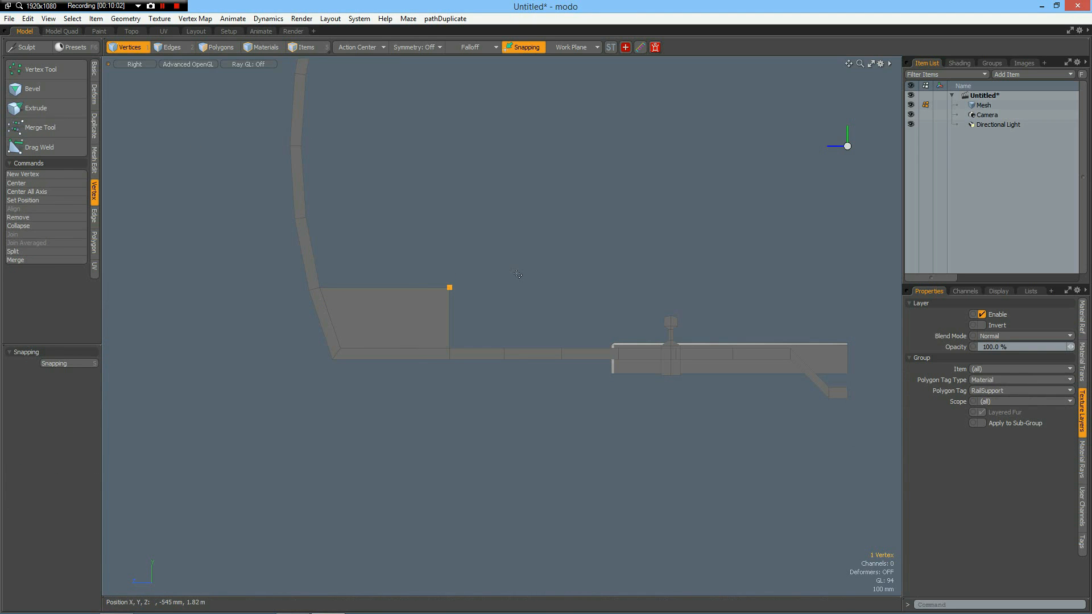
pyautogui.press('b')
pyautogui.moveTo(484, 304); pyautogui.dragTo(493, 304)
pyautogui.press('space')
# Assign a new material named Walk to the walkway block polygon.
pyautogui.click(384, 322)
pyautogui.press('3')
pyautogui.click(384, 322)
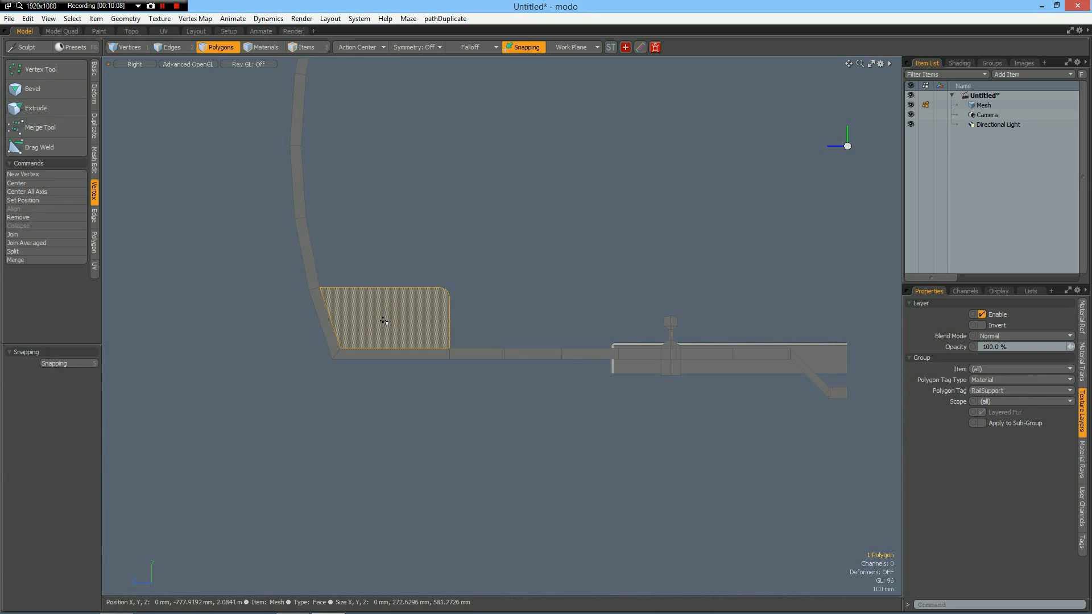
pyautogui.write('m')
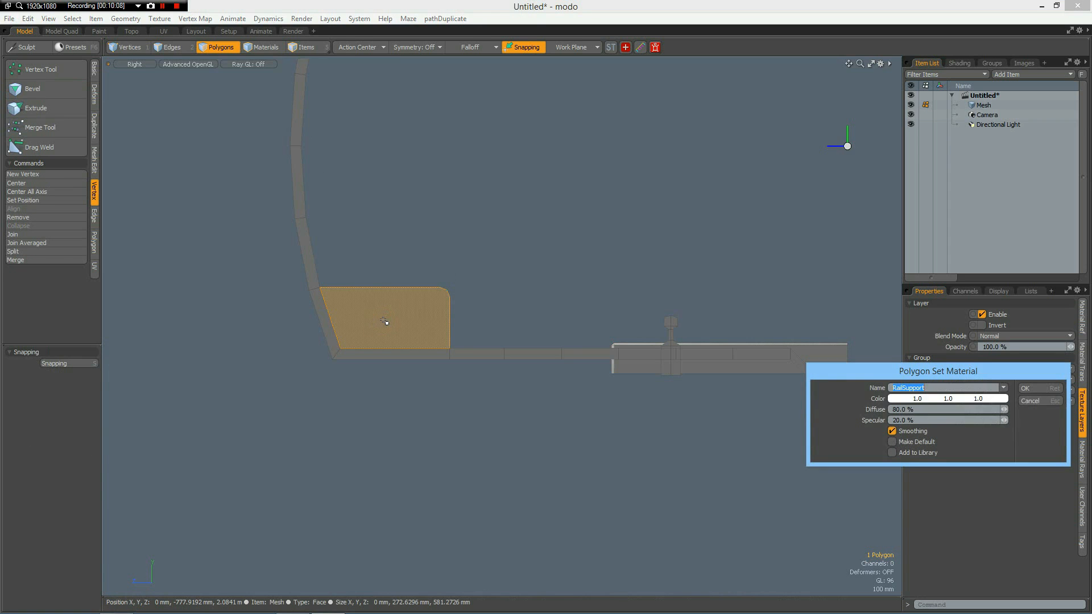
pyautogui.write('Walk')
pyautogui.press('Return')
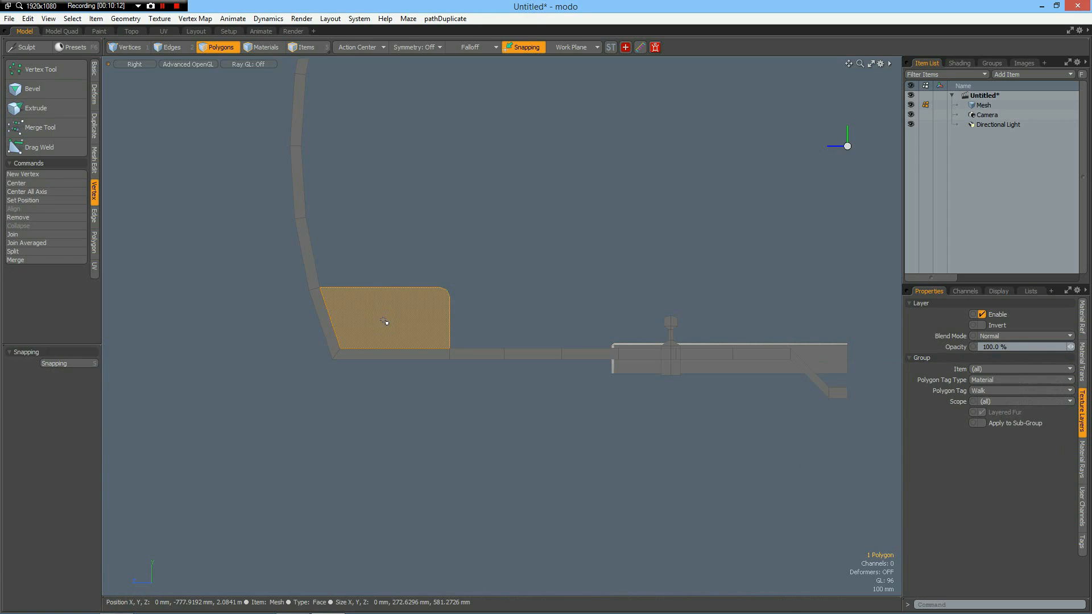
# Create a 24-sided flat disc above the walkway with 111 mm Y and Z radii, positioned at about Y -435 mm, Z 2.225 m.
pyautogui.keyDown('alt'); pyautogui.moveTo(390, 243); pyautogui.dragTo(404, 363); pyautogui.keyUp('alt')
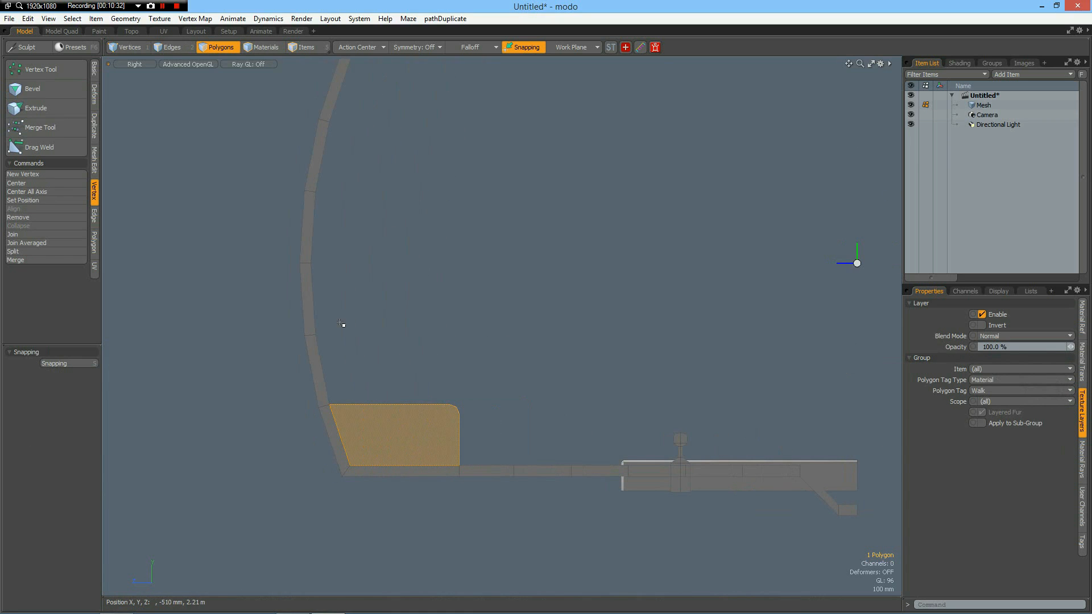
pyautogui.click(95, 70)
pyautogui.click(54, 70)
pyautogui.click(60, 424)
pyautogui.press('Return')
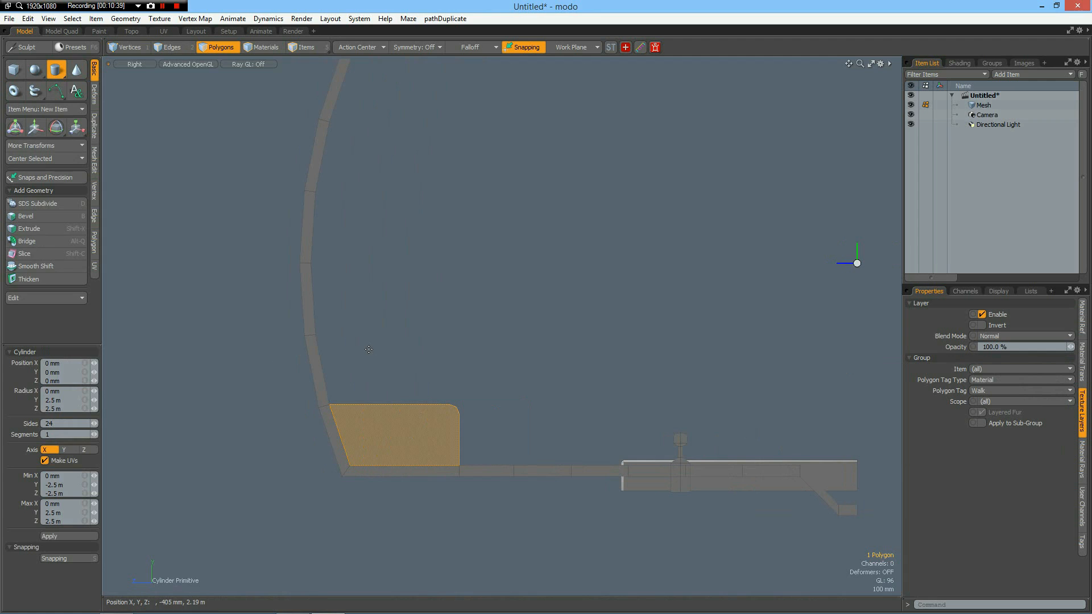
pyautogui.moveTo(369, 349); pyautogui.dragTo(404, 380)
pyautogui.click(72, 400)
pyautogui.write('111')
pyautogui.press('Tab')
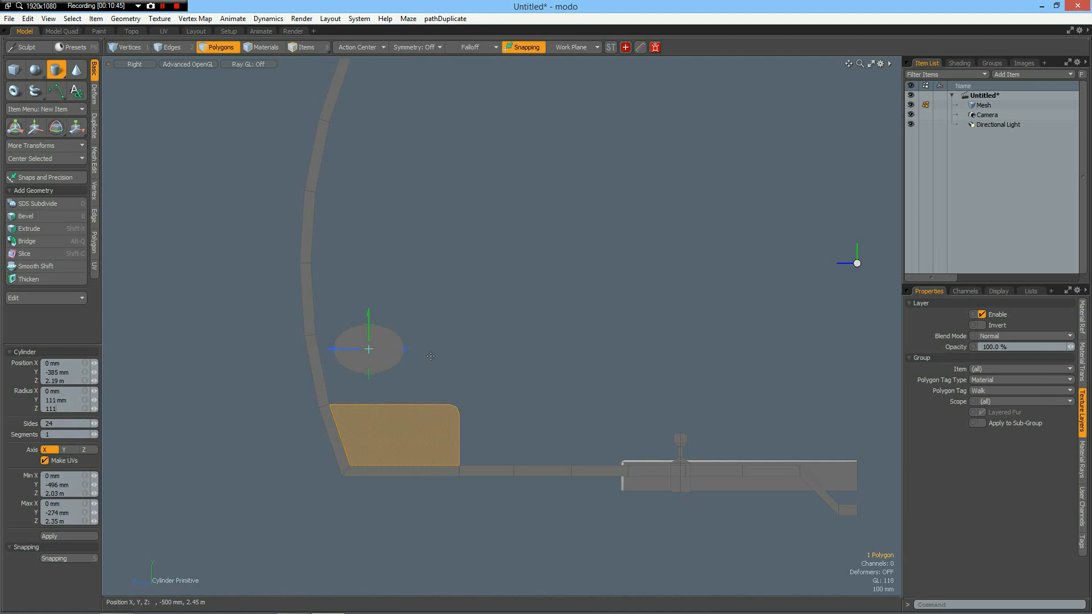
pyautogui.press('Return')
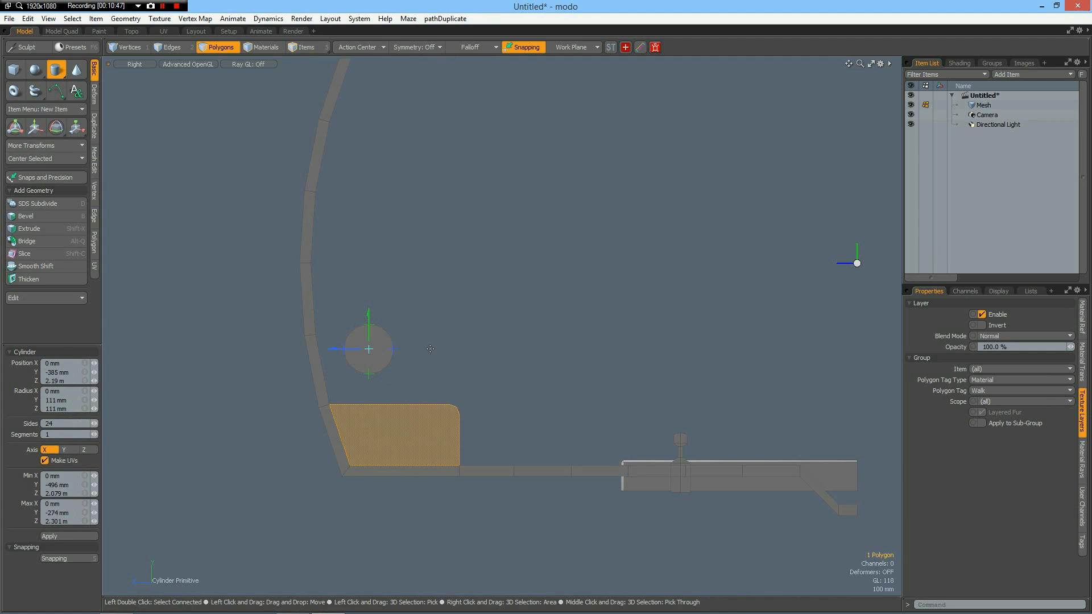
pyautogui.moveTo(369, 317); pyautogui.dragTo(328, 360)
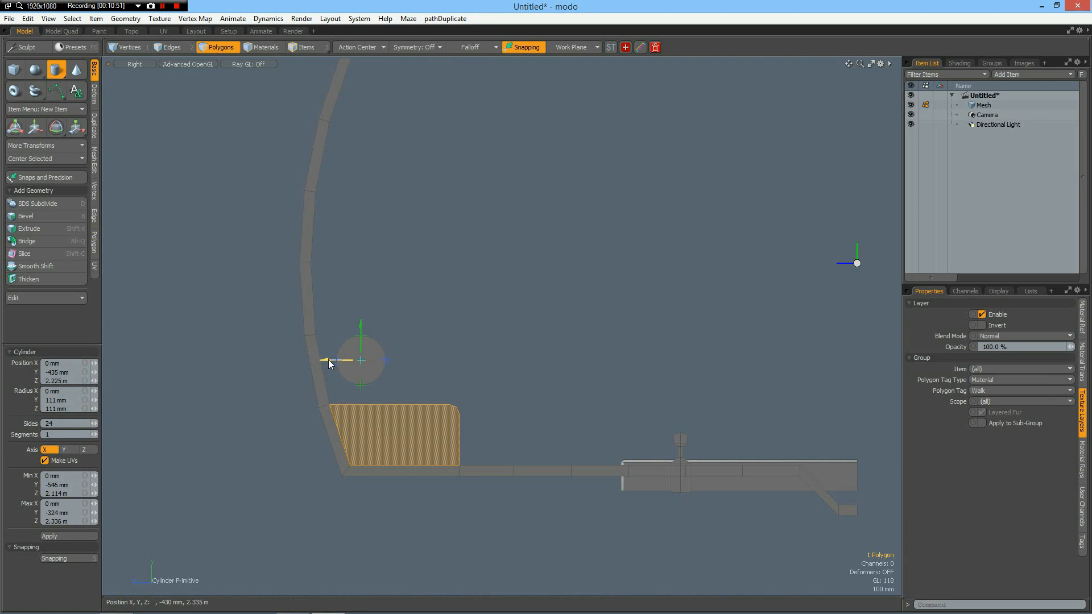
pyautogui.press('space')
# Assign a new material named Pipe to the disc above the walkway.
pyautogui.click(365, 369)
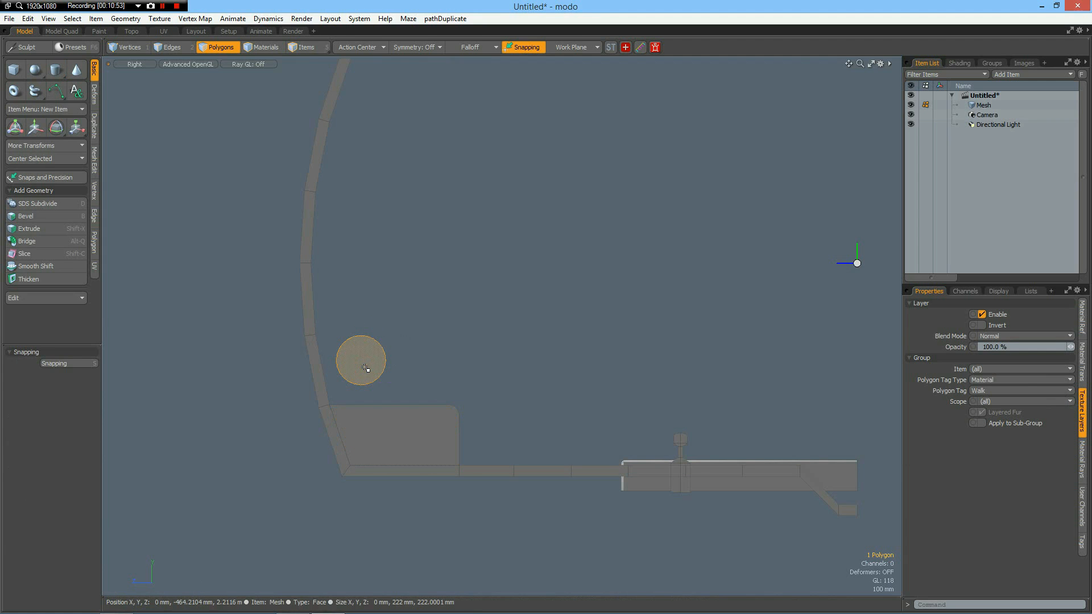
pyautogui.press('m')
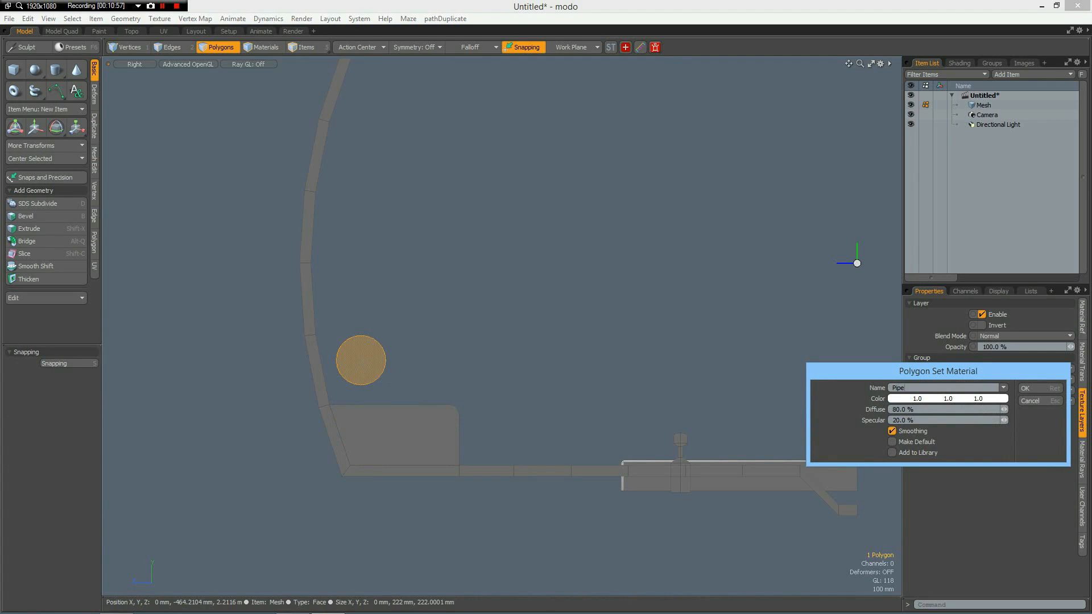
pyautogui.write('Pipe')
pyautogui.press('Return')
# Create an 8-sided flat disc inside the tunnel at about Y 800 mm, Z -30 mm, with 33 mm Y and Z radii.
pyautogui.keyDown('alt'); pyautogui.moveTo(486, 245); pyautogui.dragTo(358, 311); pyautogui.keyUp('alt')
pyautogui.scroll(-2, 544, 290)
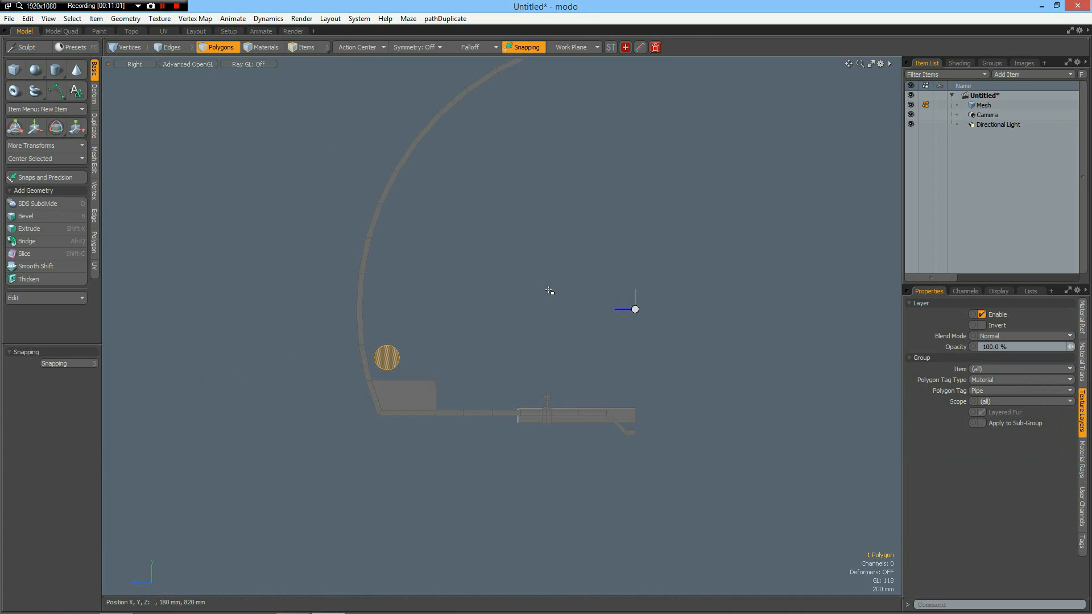
pyautogui.keyDown('alt'); pyautogui.moveTo(618, 267); pyautogui.dragTo(560, 312); pyautogui.keyUp('alt')
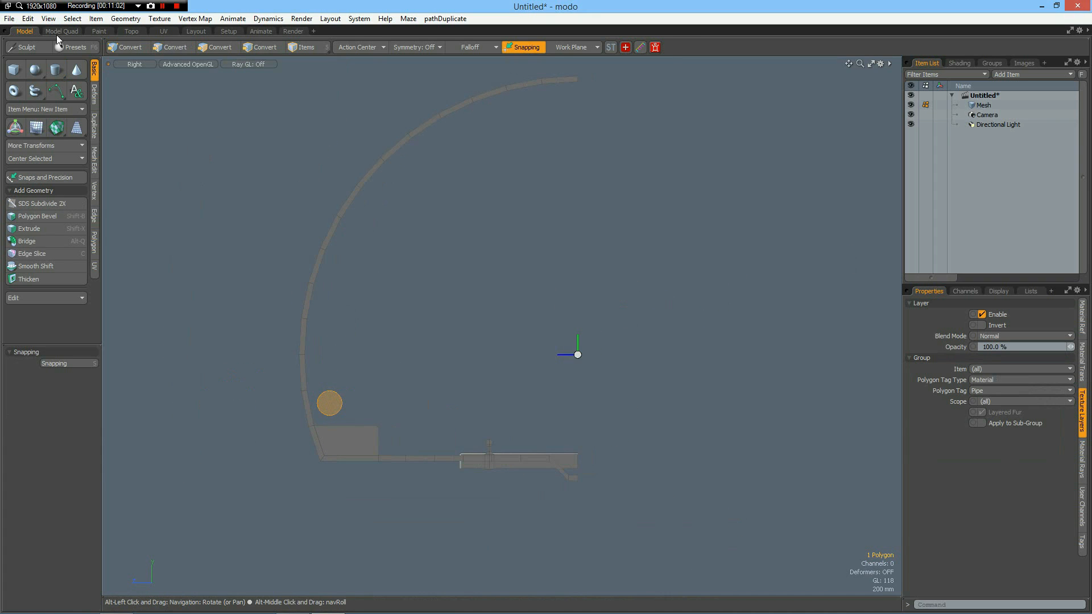
pyautogui.click(54, 70)
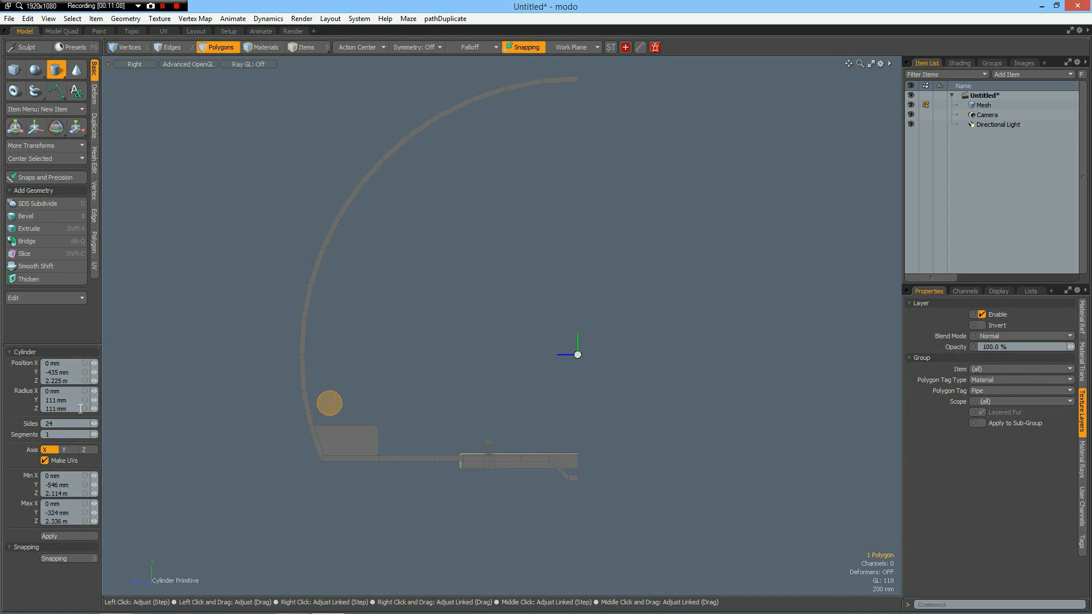
pyautogui.click(62, 424)
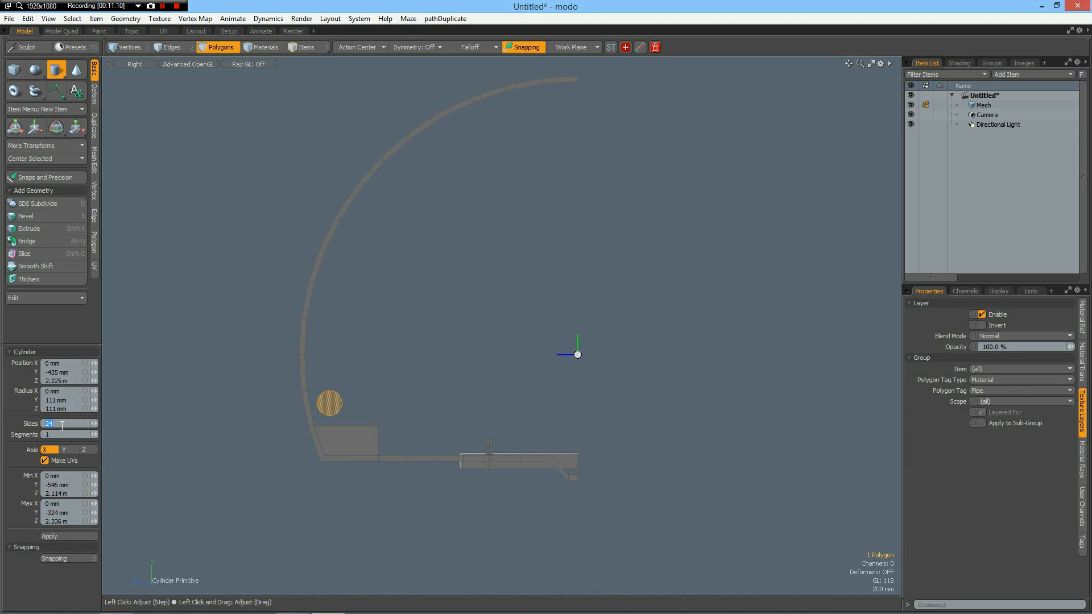
pyautogui.press('Return')
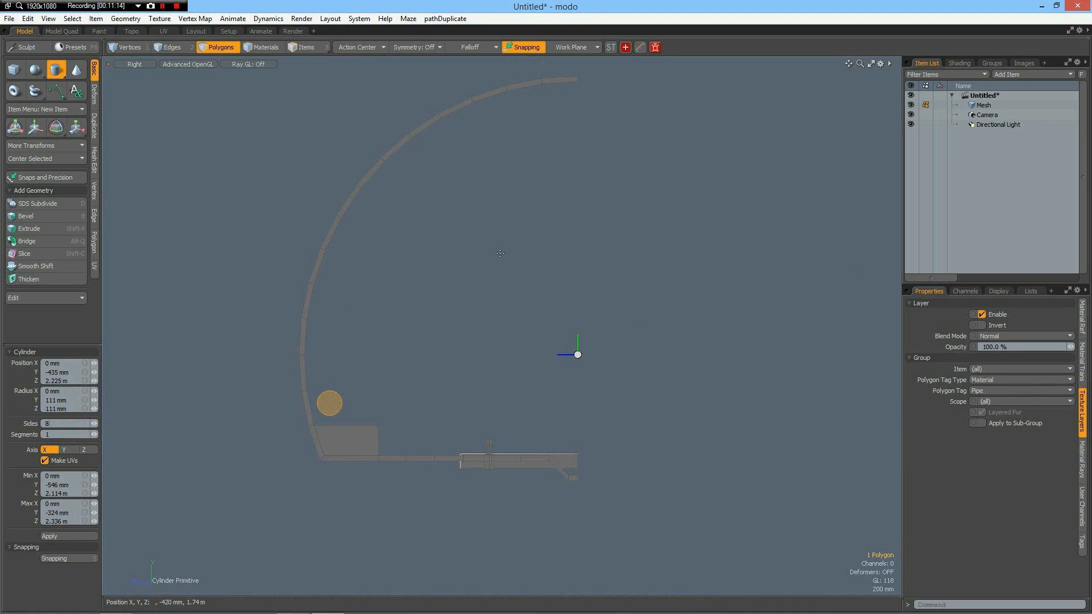
pyautogui.click(580, 265)
pyautogui.moveTo(573, 260); pyautogui.dragTo(572, 255)
pyautogui.click(69, 402)
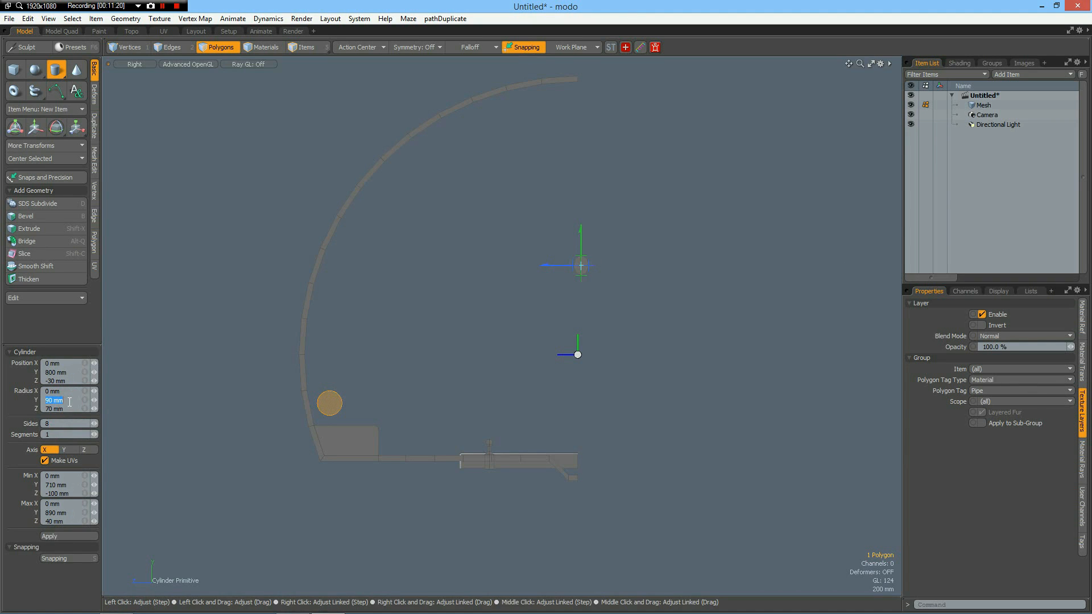
pyautogui.write('33')
pyautogui.press('Tab')
pyautogui.write('33')
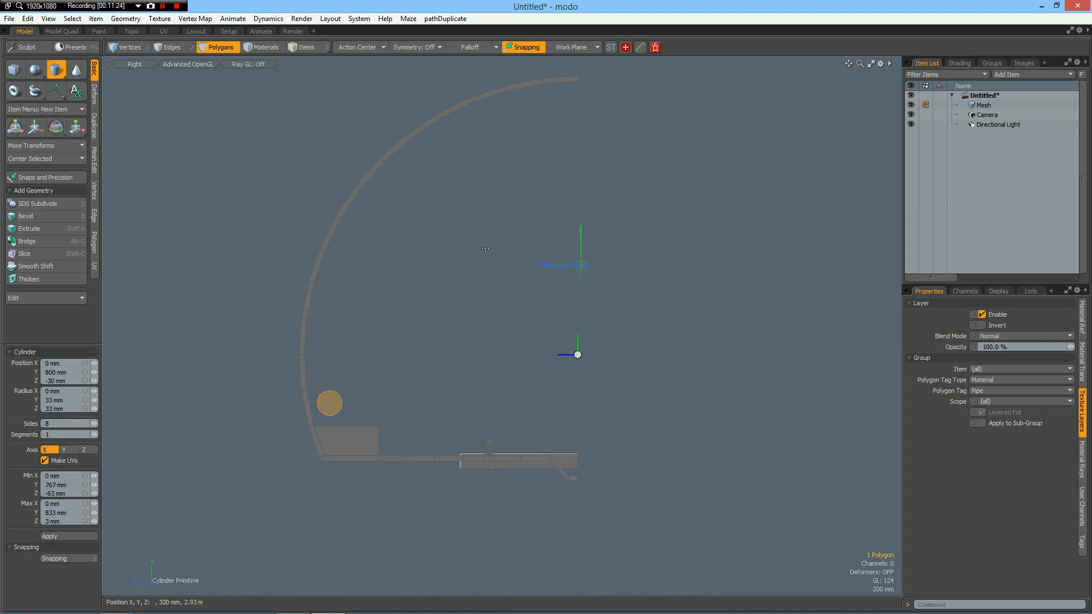
pyautogui.press('space')
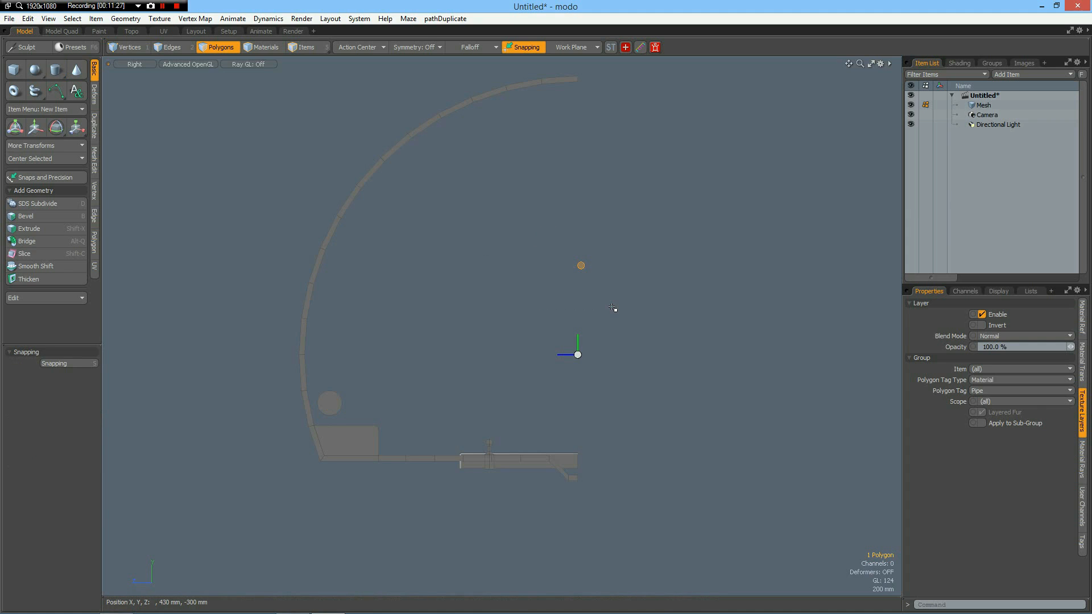
# Center the small 8-sided disc on the Z centre plane.
pyautogui.press('alt')
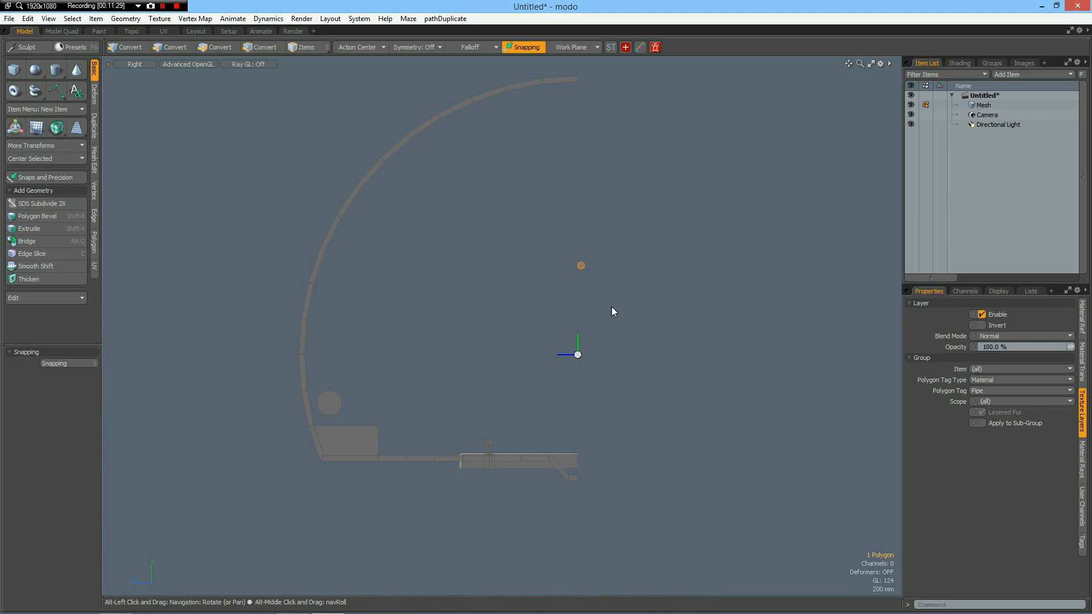
pyautogui.hotkey('alt', 'c')
pyautogui.click(636, 331)
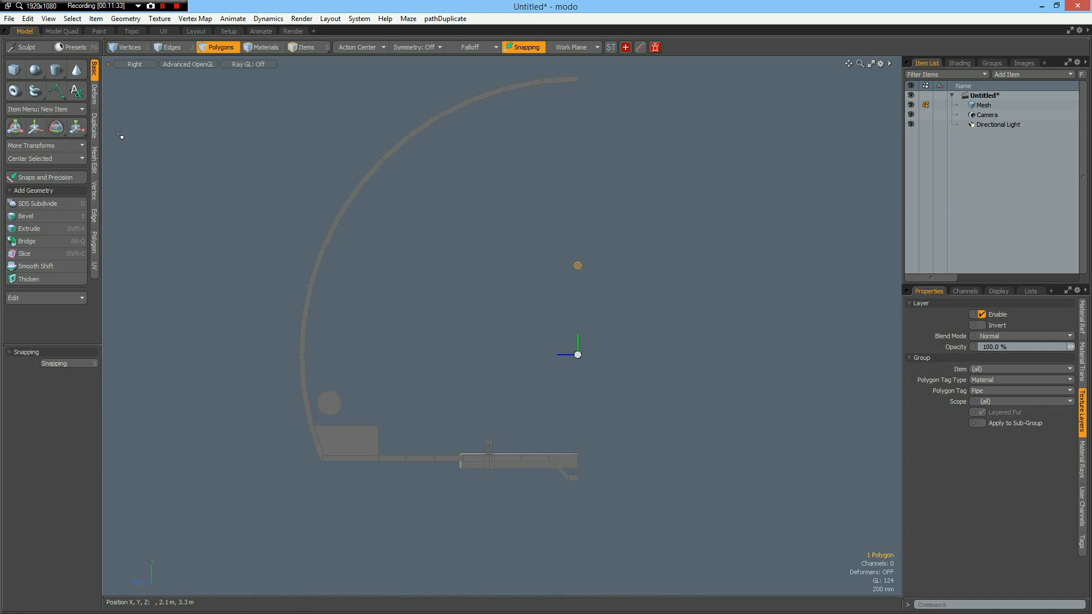
# Clone the small 8-sided disc four times straight up with a 68 mm Y offset between copies.
pyautogui.click(98, 134)
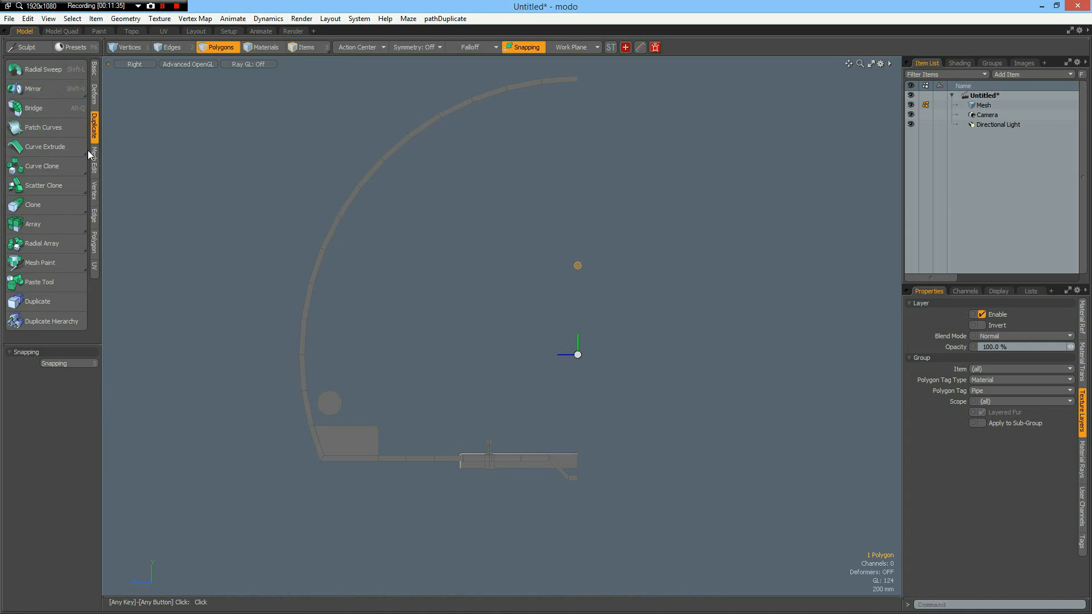
pyautogui.click(47, 214)
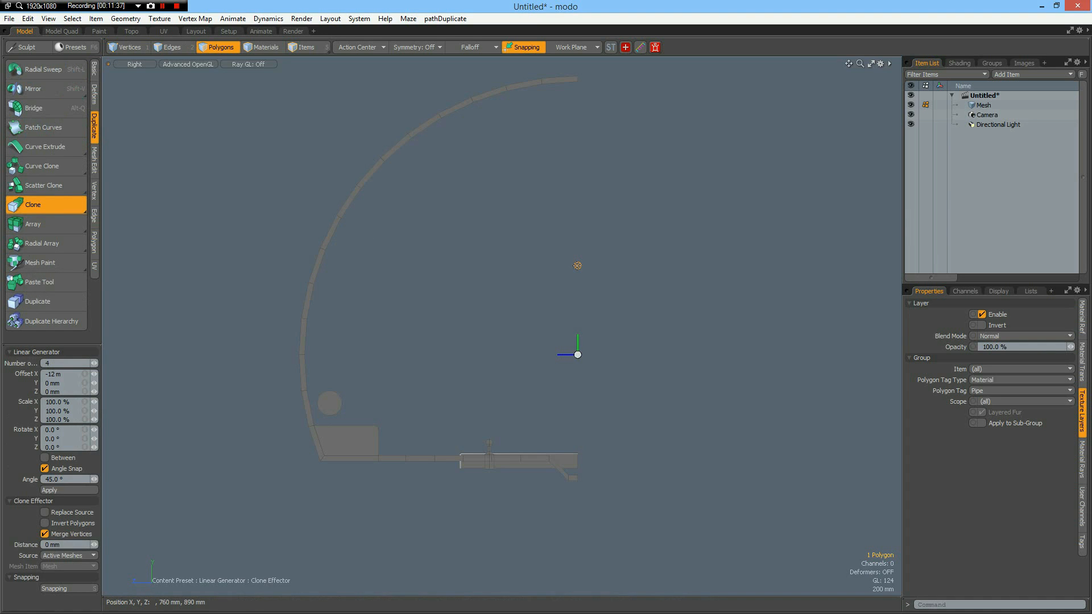
pyautogui.click(577, 244)
pyautogui.moveTo(578, 217); pyautogui.dragTo(576, 209)
pyautogui.scroll(2, 573, 250)
pyautogui.scroll(4, 573, 250)
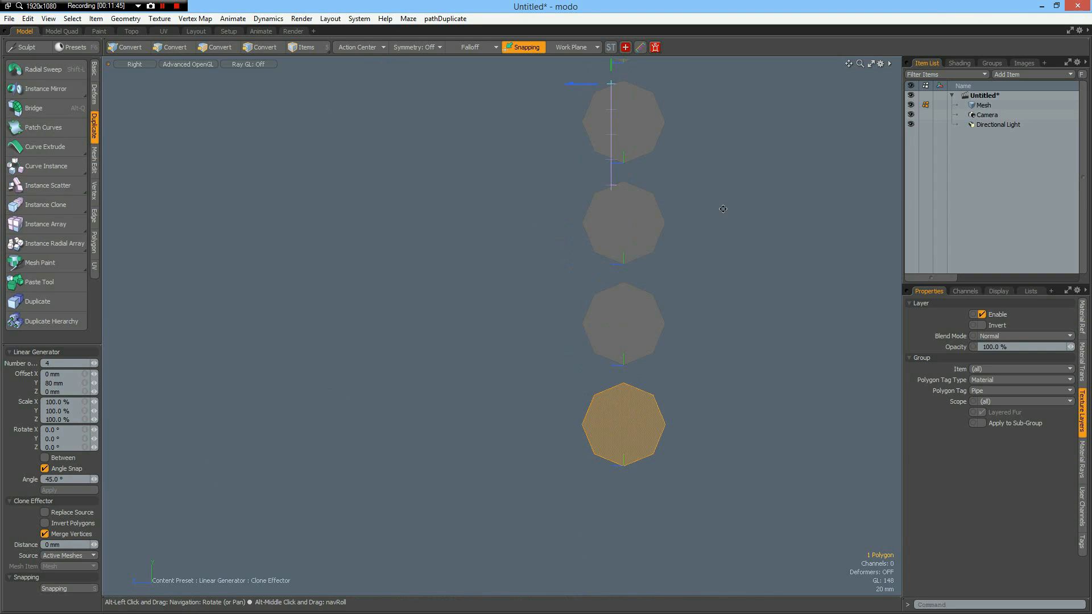
pyautogui.keyDown('alt'); pyautogui.keyDown('shift'); pyautogui.moveTo(690, 249); pyautogui.dragTo(664, 289); pyautogui.keyUp('shift'); pyautogui.keyUp('alt')
pyautogui.moveTo(551, 117); pyautogui.dragTo(551, 111)
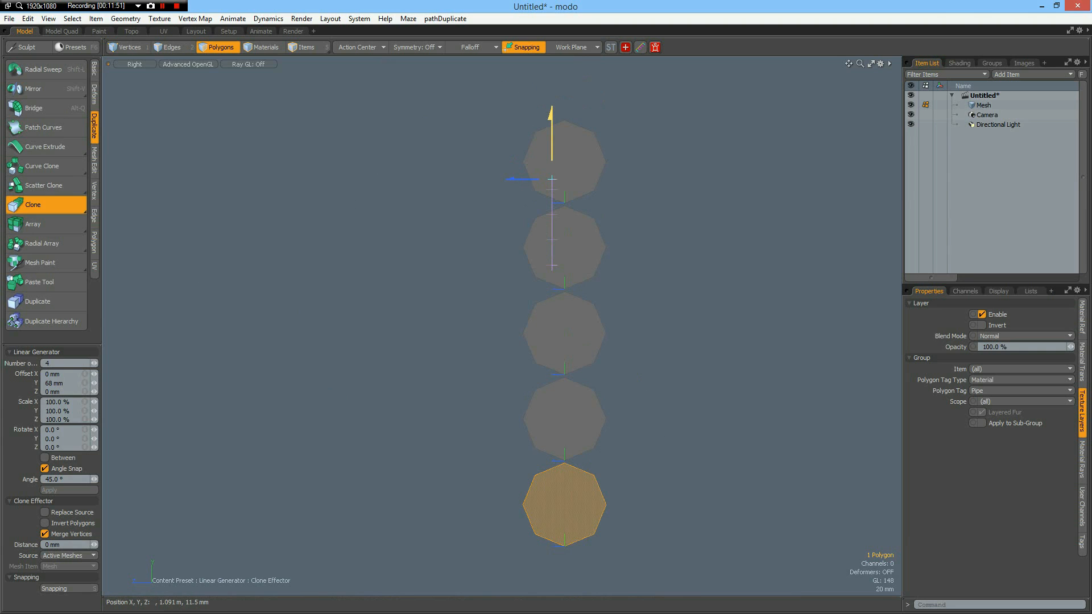
pyautogui.press('space')
# Select all five stacked discs and center them on the origin in all axes.
pyautogui.click(687, 292)
pyautogui.keyDown('alt'); pyautogui.moveTo(633, 354); pyautogui.dragTo(626, 328); pyautogui.keyUp('alt')
pyautogui.moveTo(487, 76); pyautogui.dragTo(650, 589, button='right')
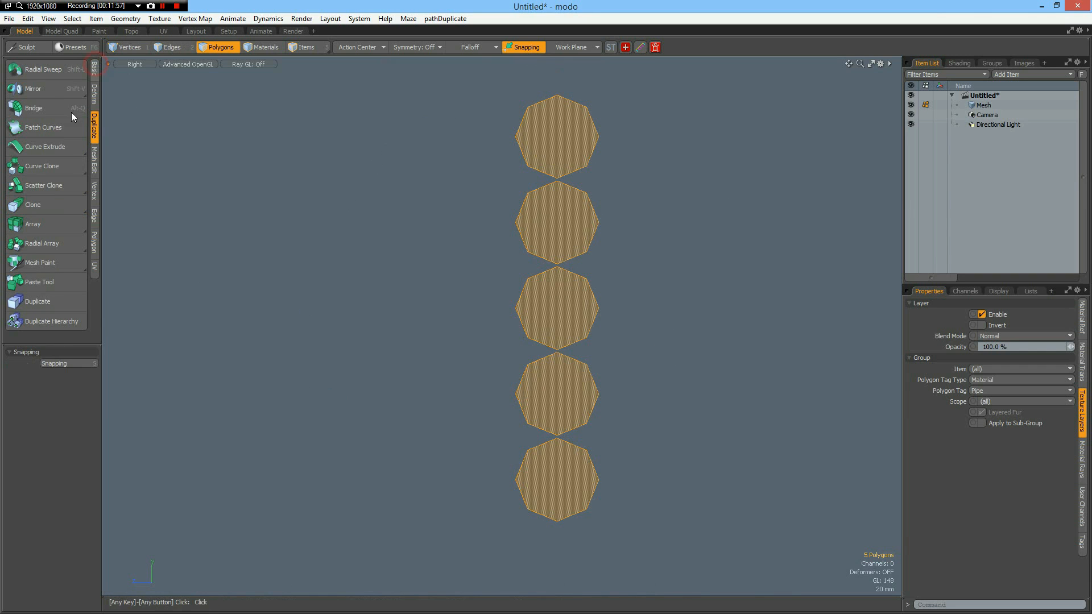
pyautogui.click(94, 66)
pyautogui.click(24, 161)
pyautogui.click(24, 161)
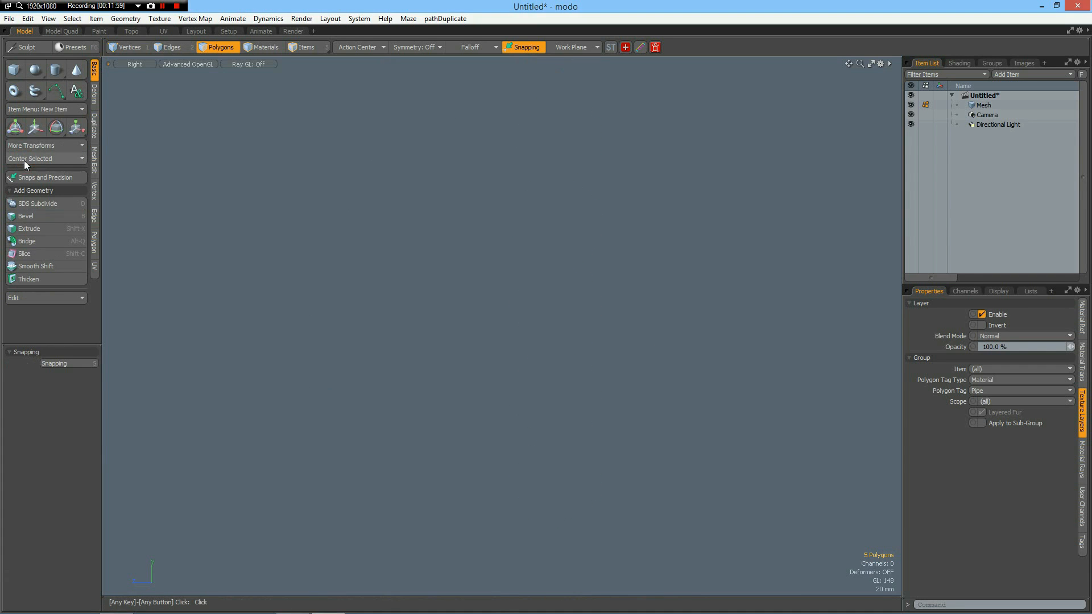
pyautogui.press('a')
pyautogui.scroll(6, 648, 417)
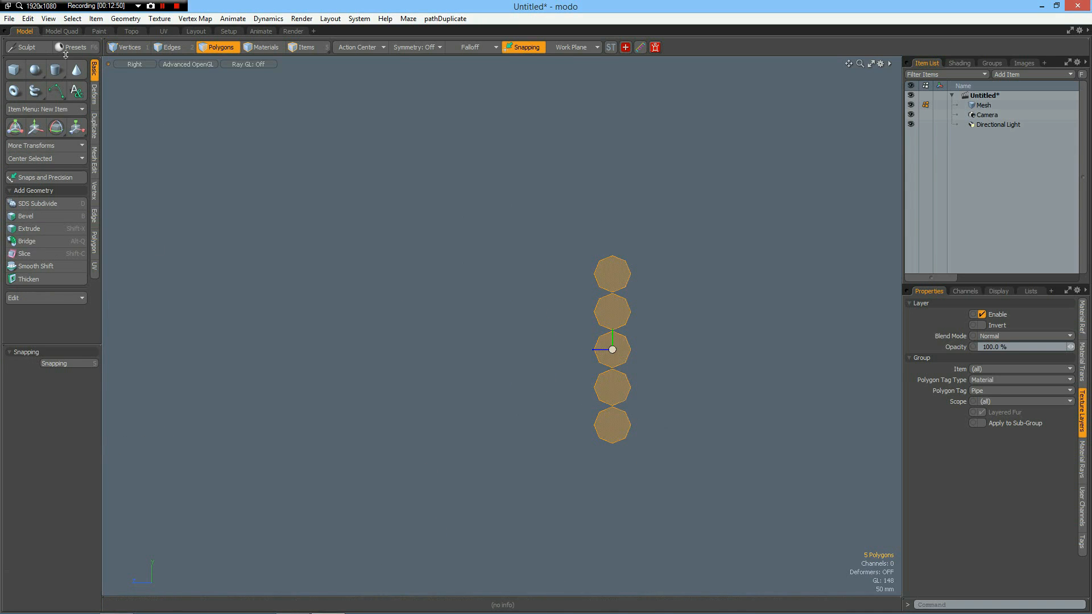
# Draw a flat rectangle around the five discs, about 382 mm in Y and 104 mm in Z, and center it on the origin.
pyautogui.click(15, 70)
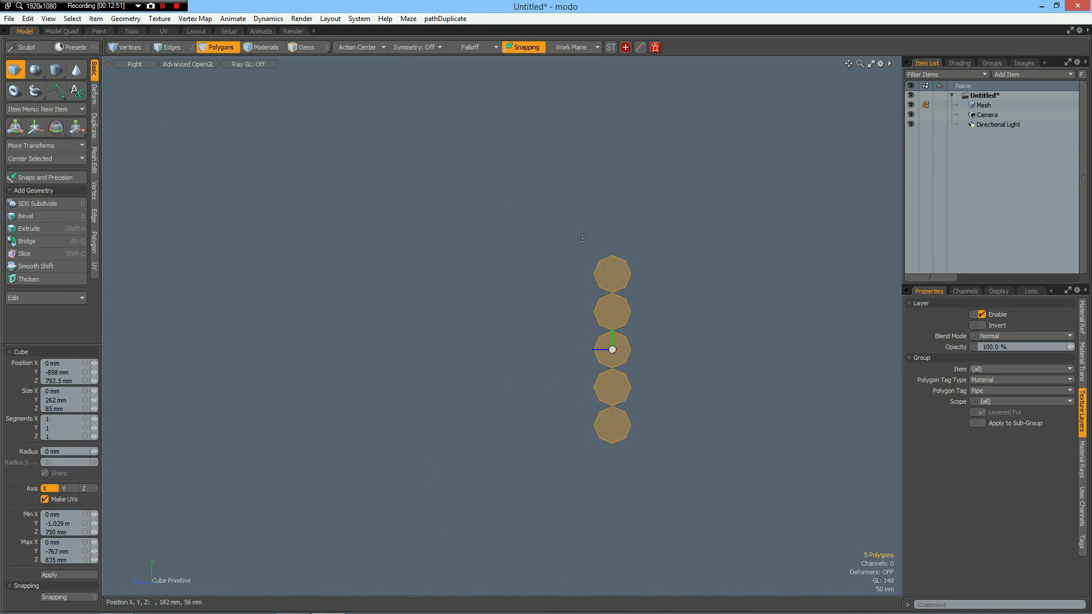
pyautogui.moveTo(582, 239); pyautogui.dragTo(642, 417)
pyautogui.moveTo(641, 456); pyautogui.dragTo(640, 444)
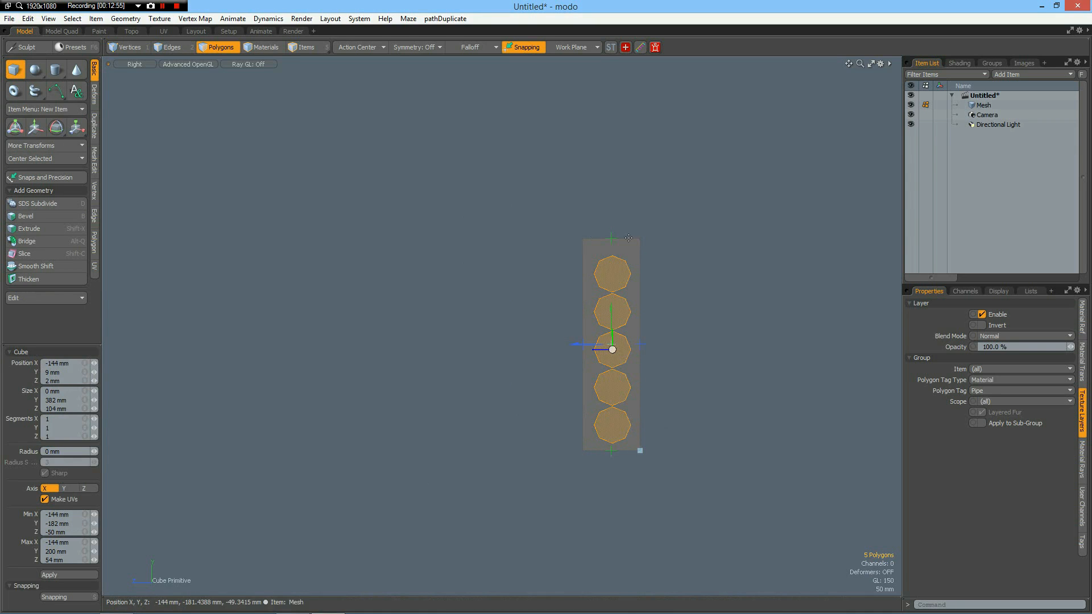
pyautogui.press('space')
pyautogui.click(631, 295)
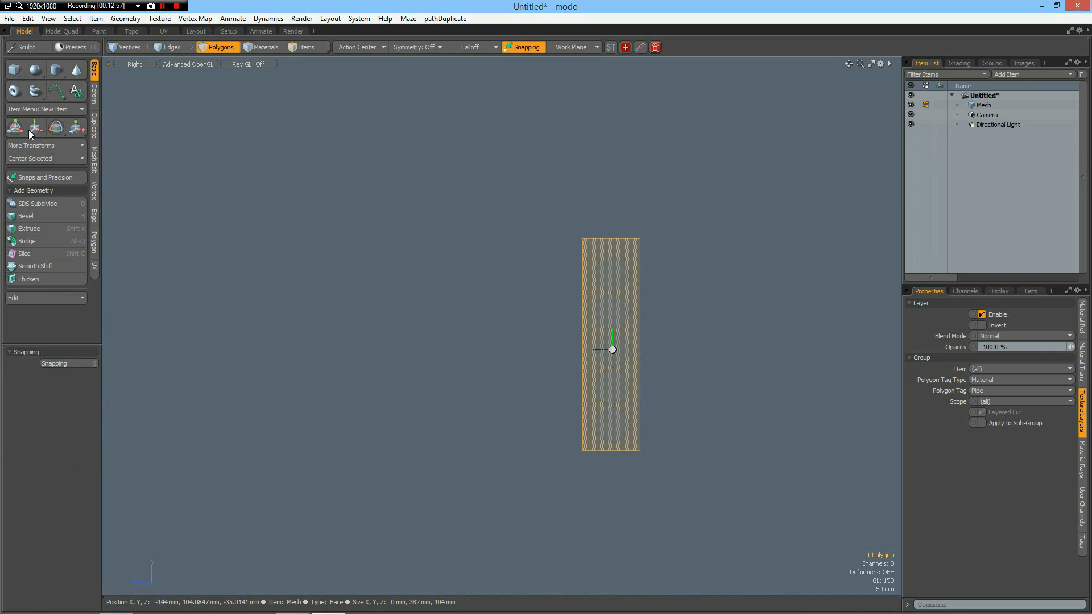
pyautogui.click(32, 160)
pyautogui.click(33, 162)
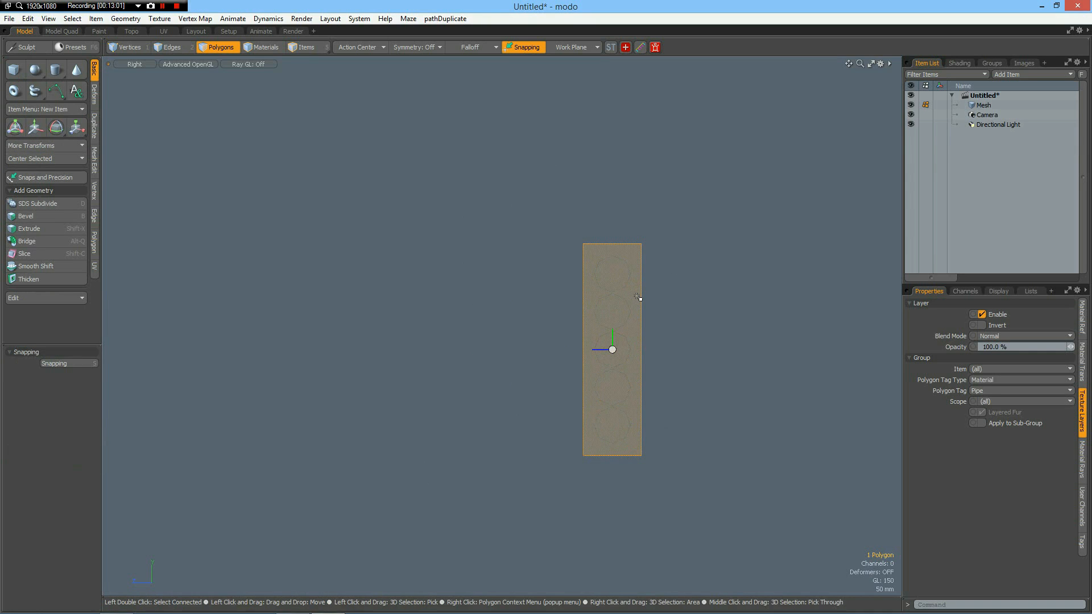
# Bevel the rectangle with a 10.8 mm inset, then delete its inner polygon and the border strip on the positive Z side.
pyautogui.press('b')
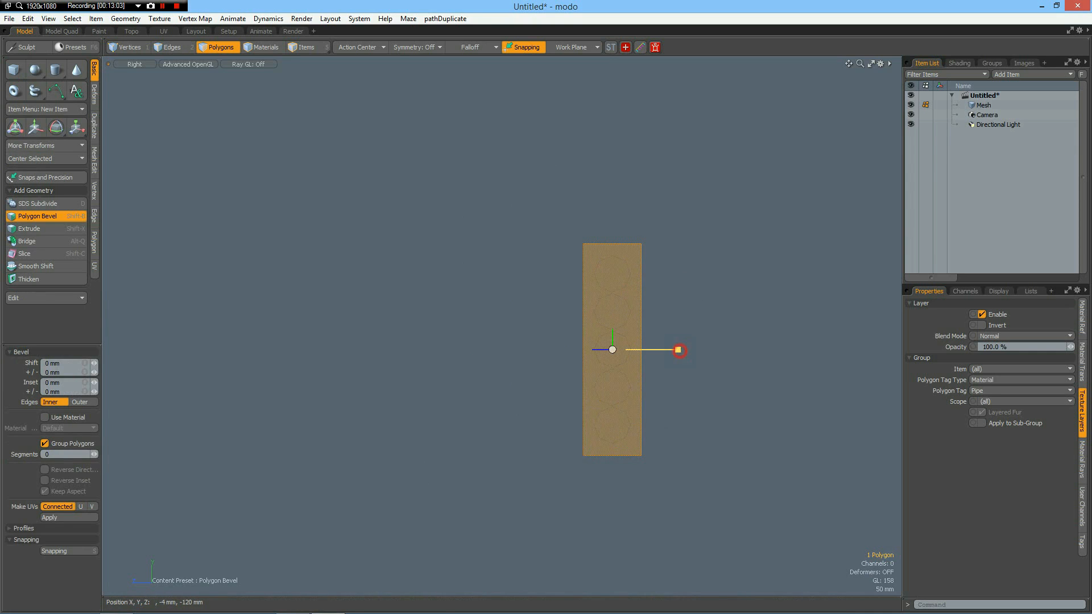
pyautogui.moveTo(678, 350); pyautogui.dragTo(581, 372)
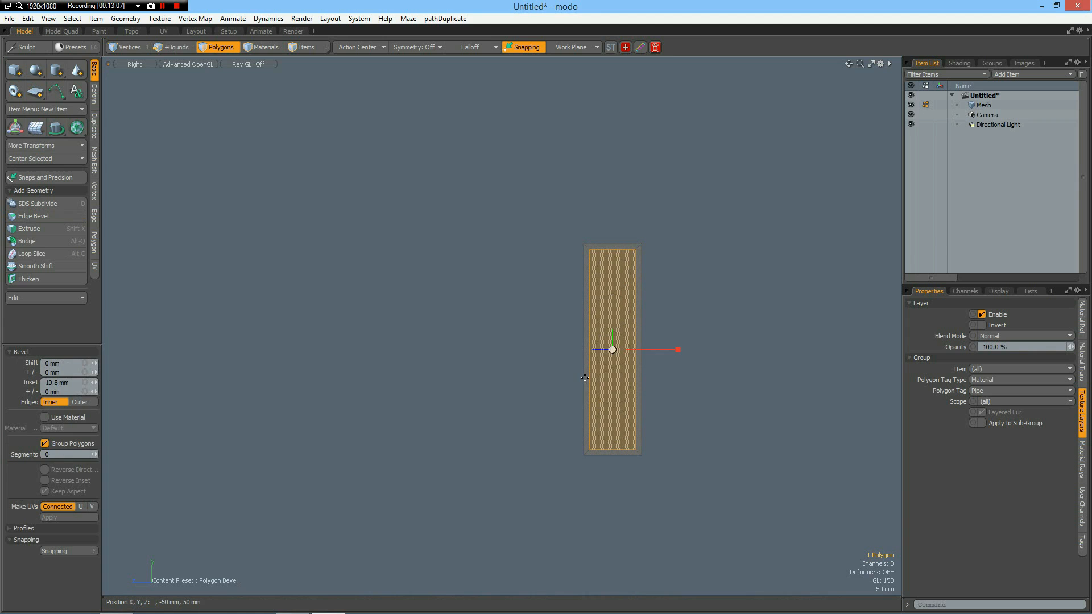
pyautogui.press('space')
pyautogui.keyDown('shift'); pyautogui.click(584, 379); pyautogui.keyUp('shift')
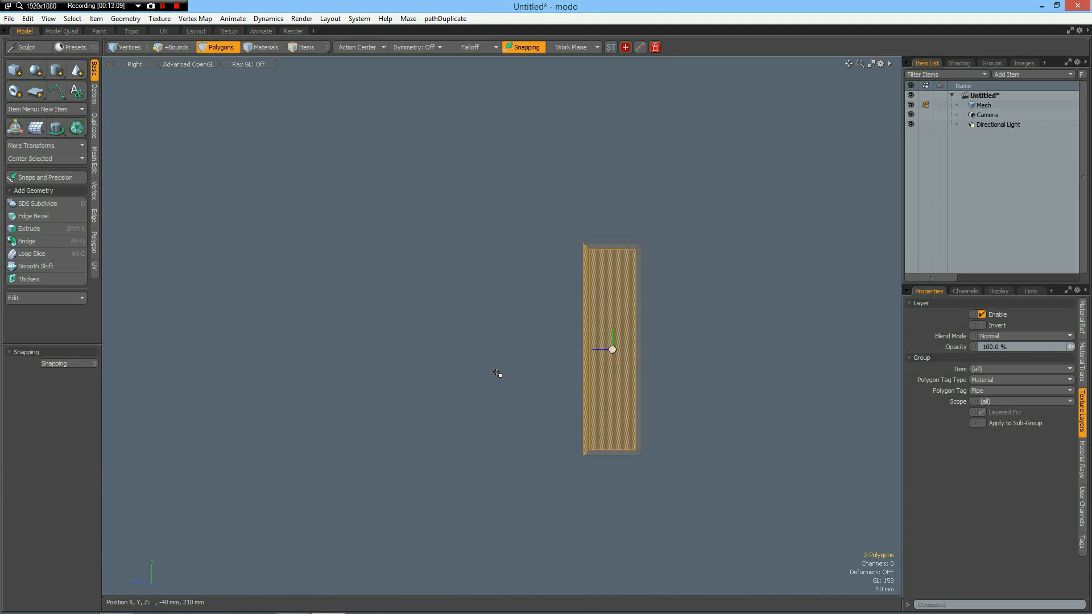
pyautogui.press('Delete')
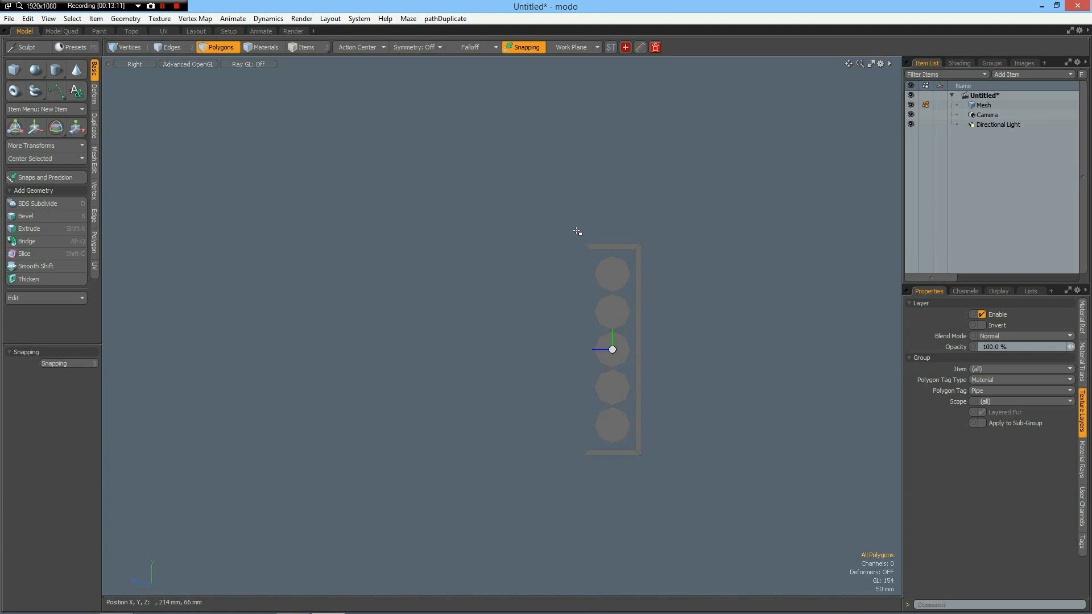
# Flatten the two slanted end edges of the open frame along Z and extend them 58 mm in positive Z.
pyautogui.press('2')
pyautogui.moveTo(581, 225); pyautogui.dragTo(596, 259, button='right')
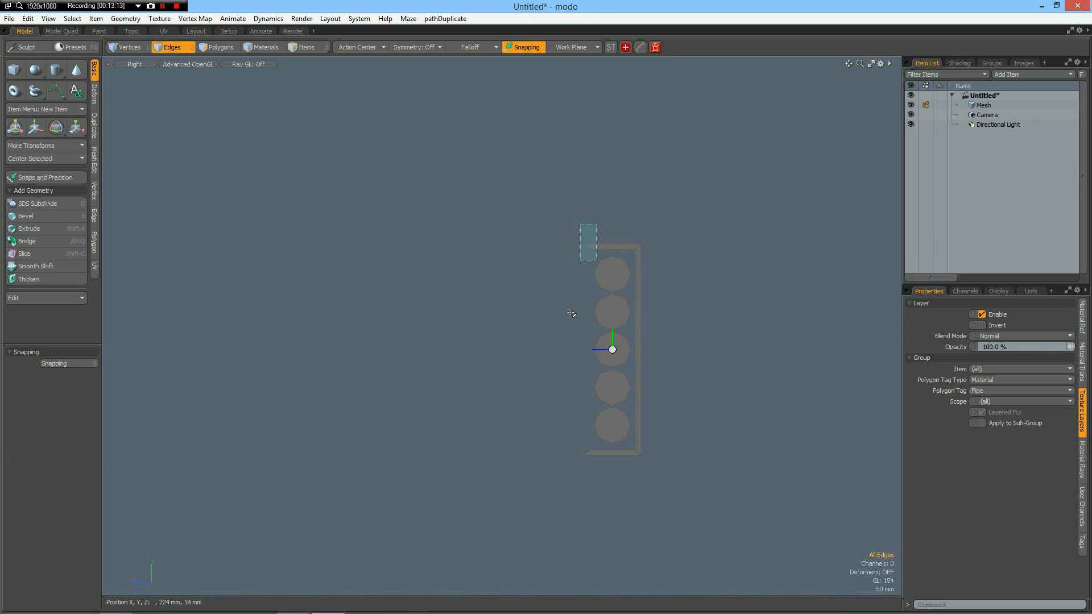
pyautogui.keyDown('shift'); pyautogui.moveTo(582, 440); pyautogui.dragTo(599, 472, button='right'); pyautogui.keyUp('shift')
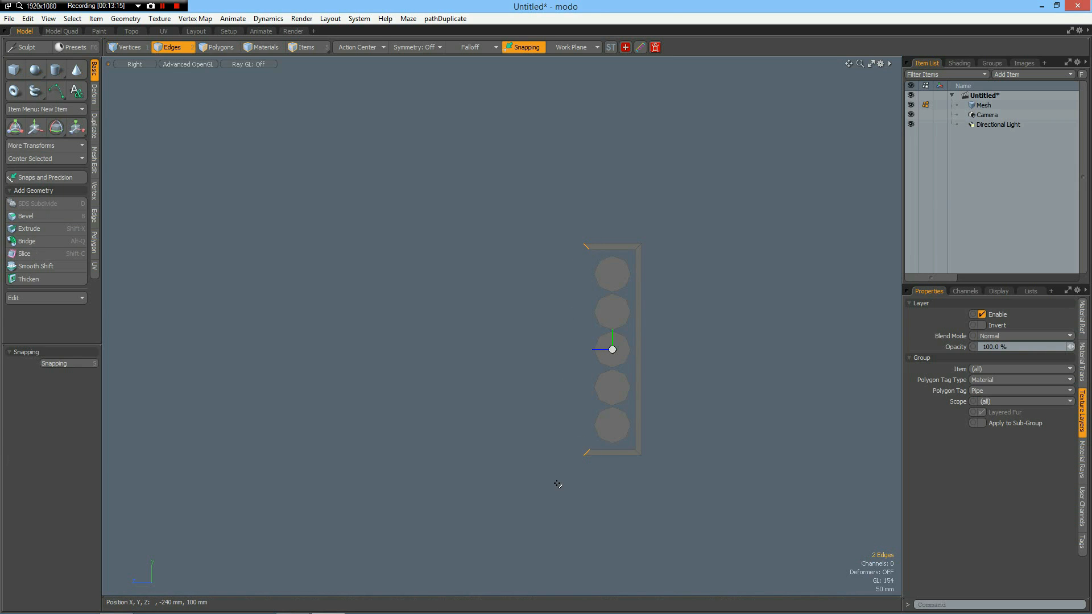
pyautogui.press('y')
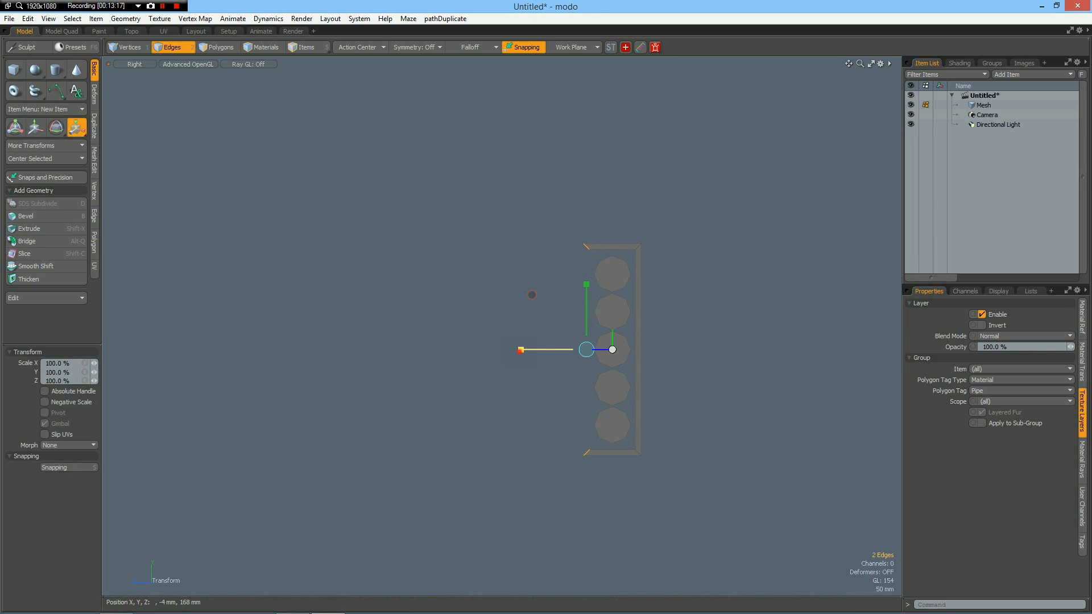
pyautogui.moveTo(544, 349); pyautogui.dragTo(500, 352)
pyautogui.press('w')
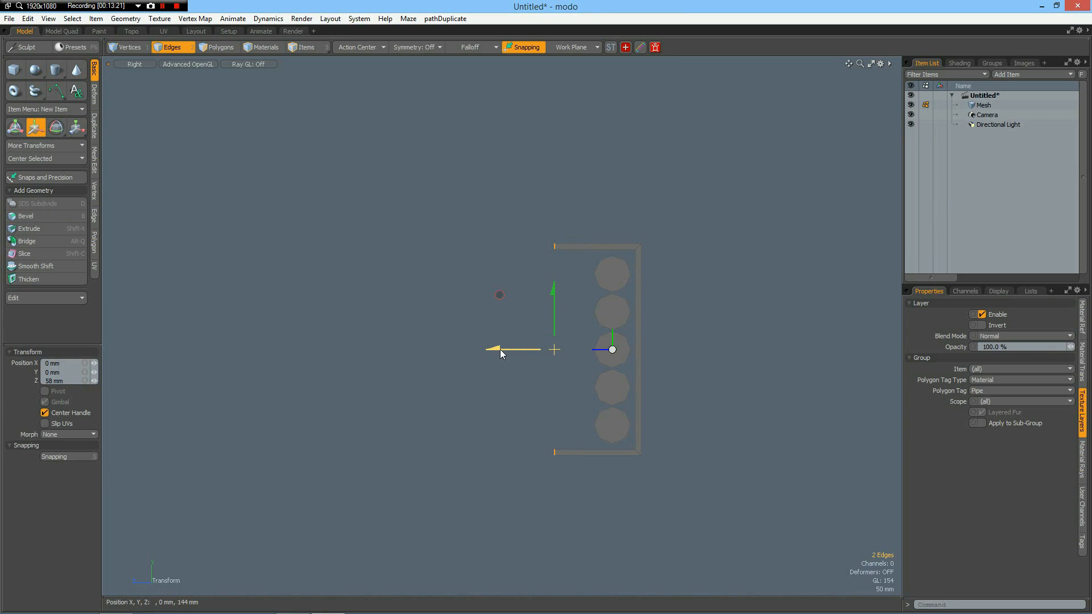
pyautogui.press('space')
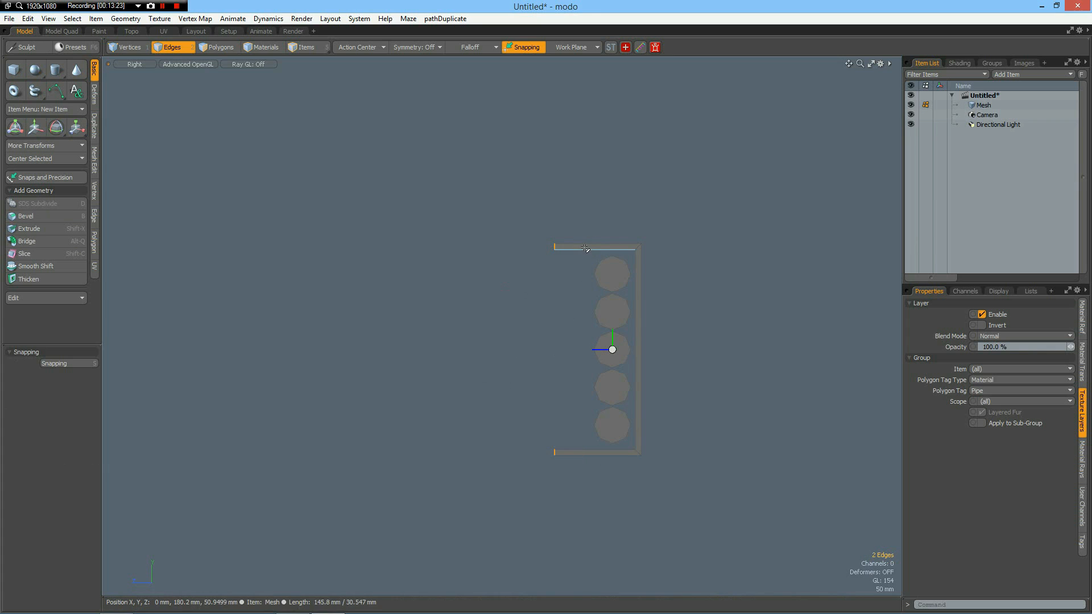
# Assign a new material named CableSupport to the whole C-shaped frame.
pyautogui.press('3')
pyautogui.doubleClick(588, 246)
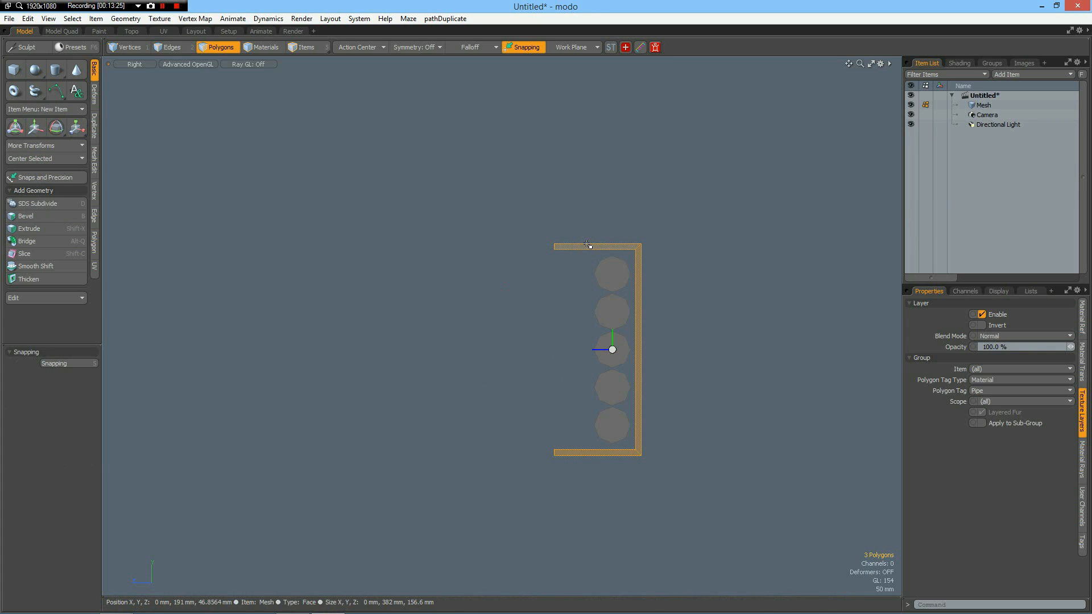
pyautogui.press('m')
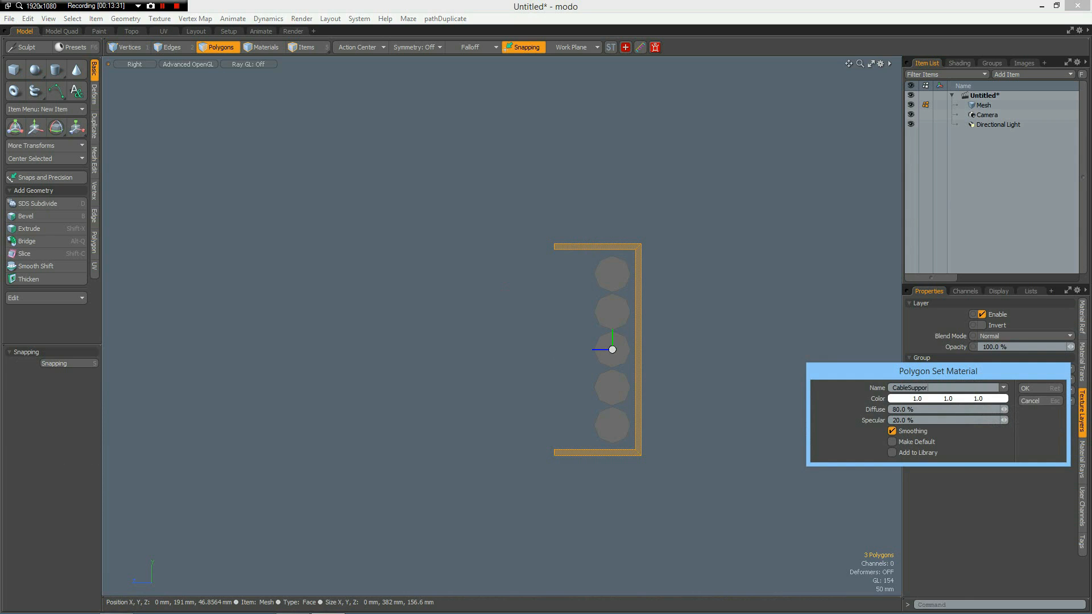
pyautogui.press('Return')
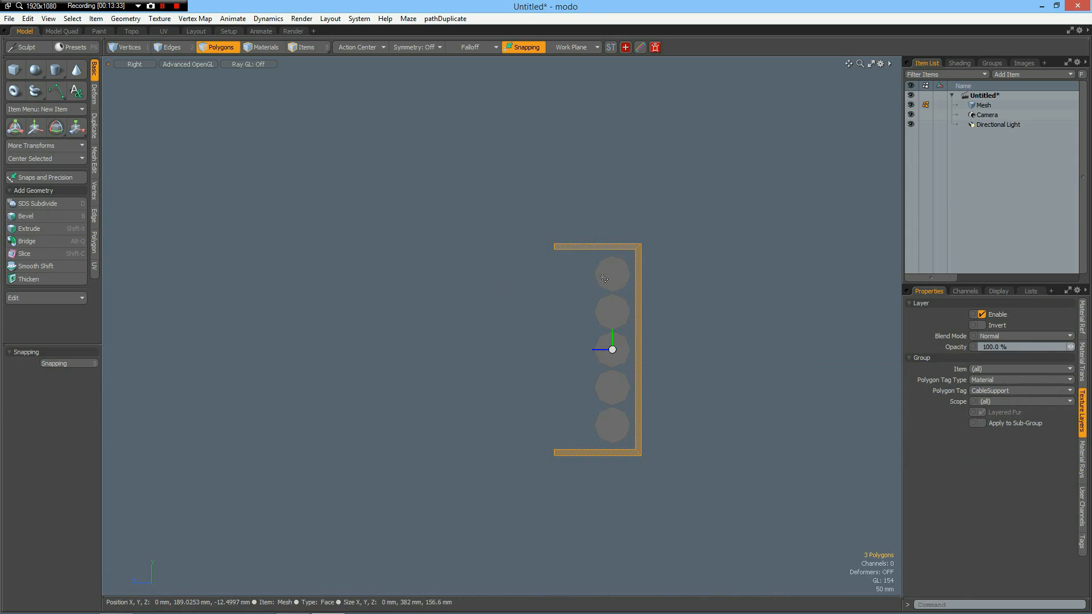
# Select the five discs inside the frame and assign them a new material named Cable.
pyautogui.press('1')
pyautogui.press('2')
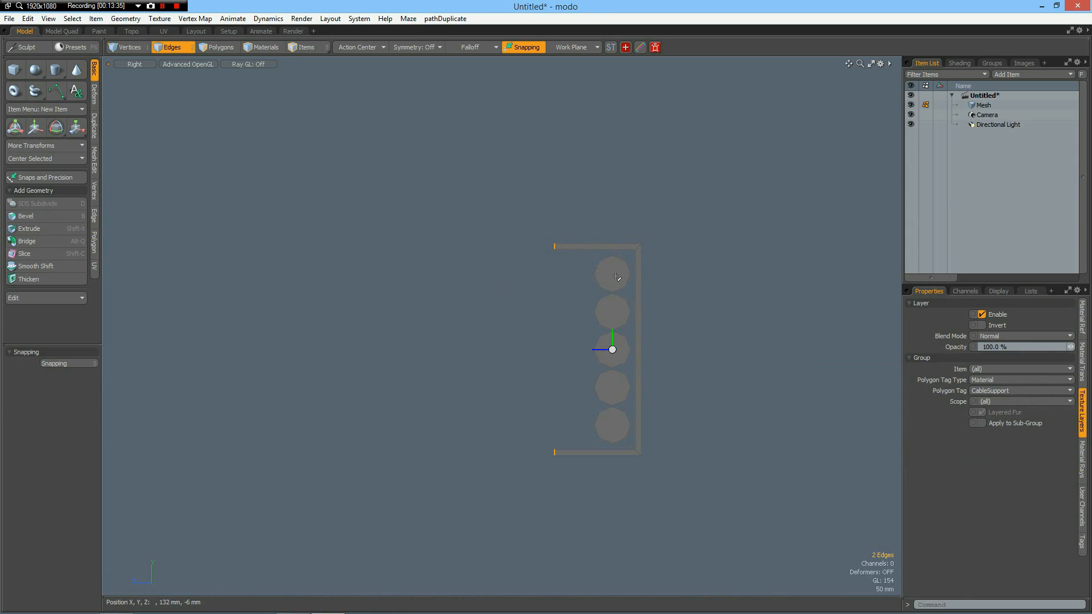
pyautogui.press('3')
pyautogui.click(616, 276)
pyautogui.keyDown('shift'); pyautogui.click(606, 303); pyautogui.keyUp('shift')
pyautogui.keyDown('shift'); pyautogui.click(617, 356); pyautogui.keyUp('shift')
pyautogui.keyDown('shift'); pyautogui.click(614, 387); pyautogui.keyUp('shift')
pyautogui.keyDown('shift'); pyautogui.click(607, 429); pyautogui.keyUp('shift')
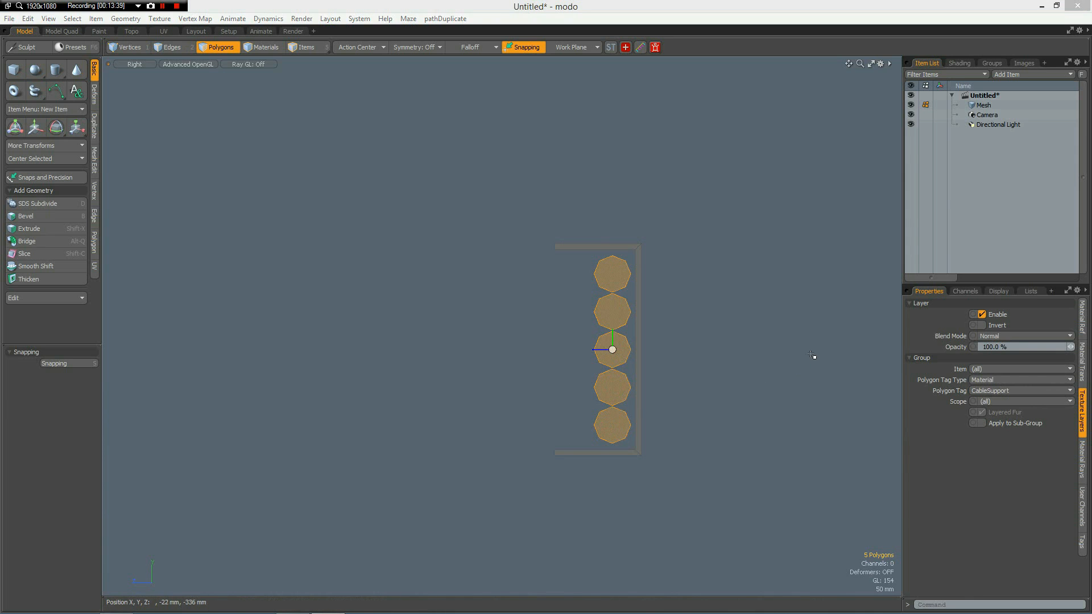
pyautogui.press('m')
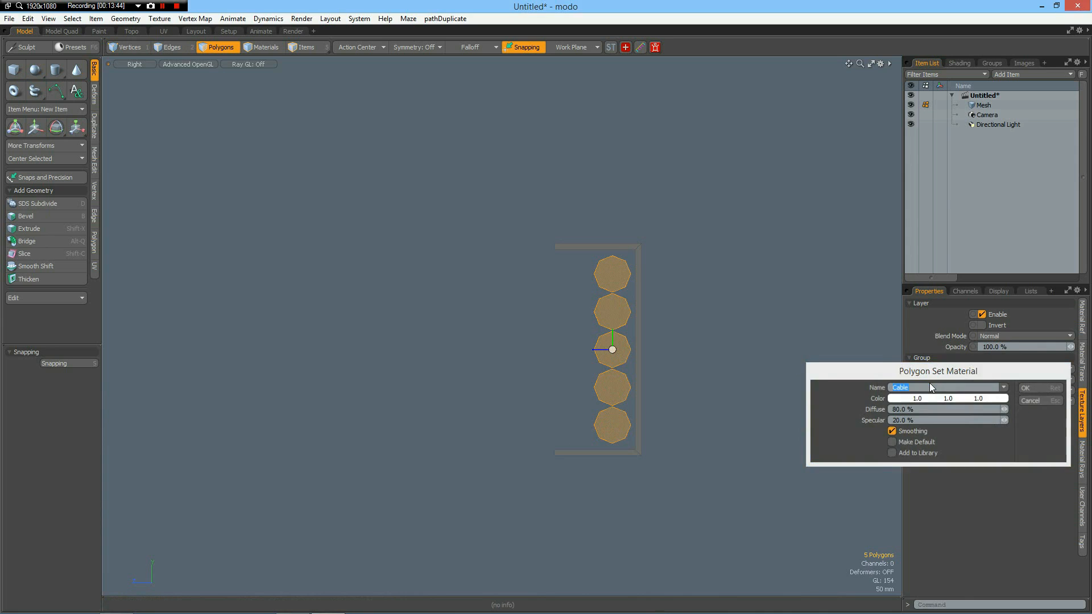
pyautogui.press('Return')
# Duplicate the cable support together with its five discs and move the copy straight up, leaving a gap above the original.
pyautogui.press('1')
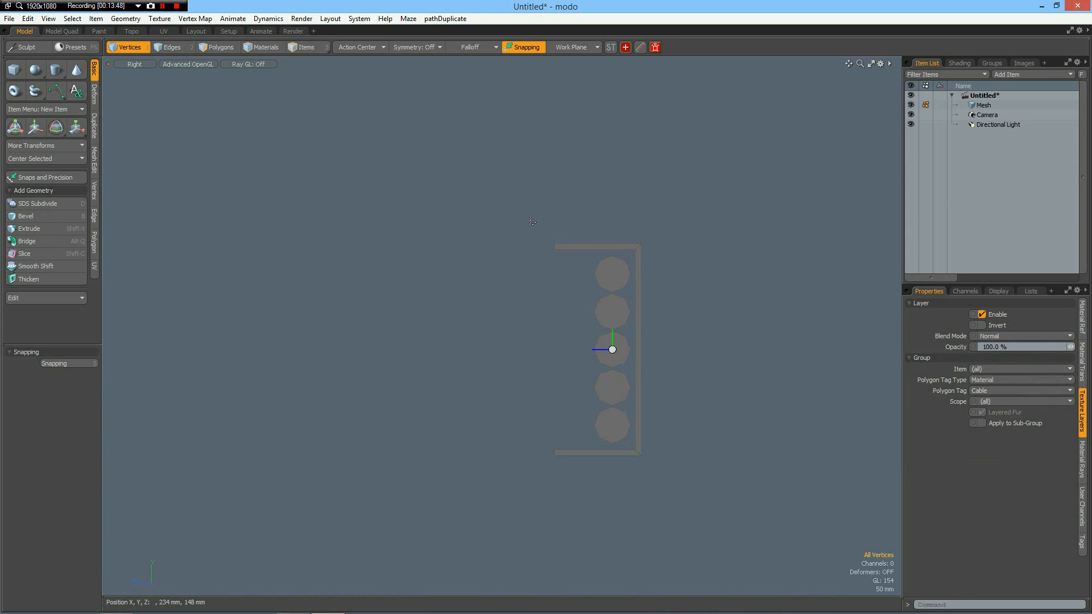
pyautogui.press('3')
pyautogui.moveTo(533, 221); pyautogui.dragTo(725, 493, button='right')
pyautogui.press('w')
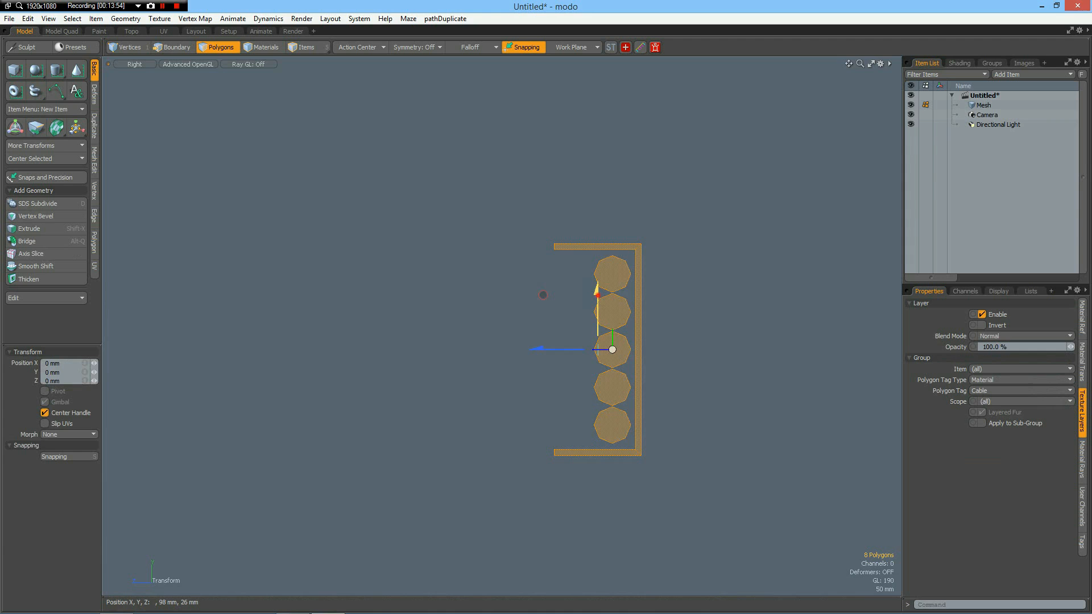
pyautogui.keyDown('ctrl'); pyautogui.moveTo(596, 293); pyautogui.dragTo(596, 2); pyautogui.keyUp('ctrl')
pyautogui.keyDown('alt'); pyautogui.keyDown('shift'); pyautogui.moveTo(744, 236); pyautogui.dragTo(704, 549); pyautogui.keyUp('shift'); pyautogui.keyUp('alt')
pyautogui.scroll(-5, 683, 442)
pyautogui.keyDown('alt'); pyautogui.keyDown('shift'); pyautogui.moveTo(707, 457); pyautogui.dragTo(681, 416); pyautogui.keyUp('shift'); pyautogui.keyUp('alt')
pyautogui.press('space')
# Duplicate the topmost disc of the upper cable support and move the copy up 220 mm in Y.
pyautogui.click(633, 354)
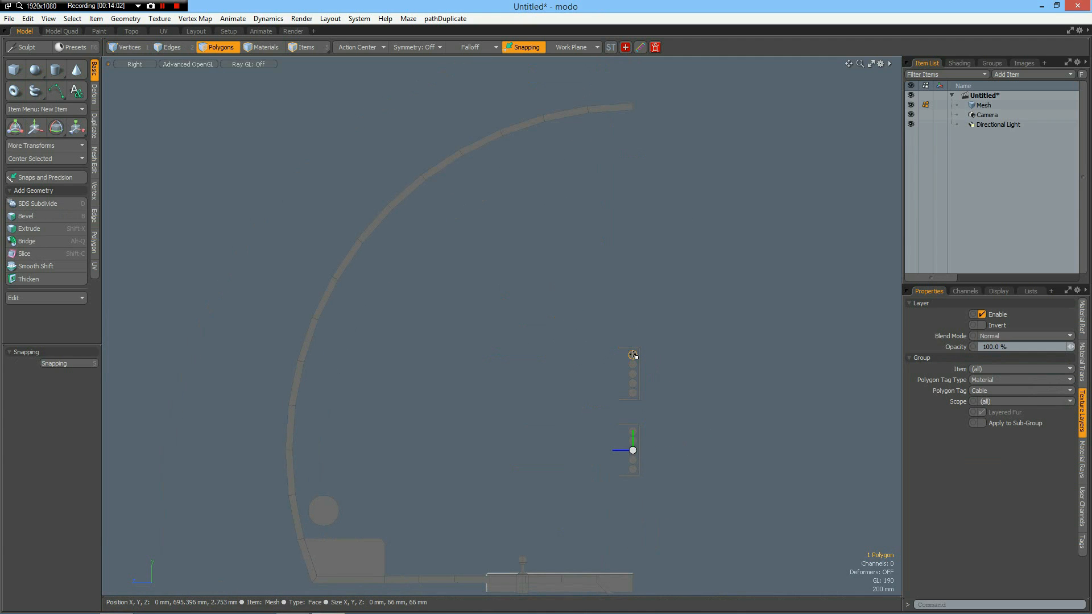
pyautogui.press('ctrl')
pyautogui.press('w')
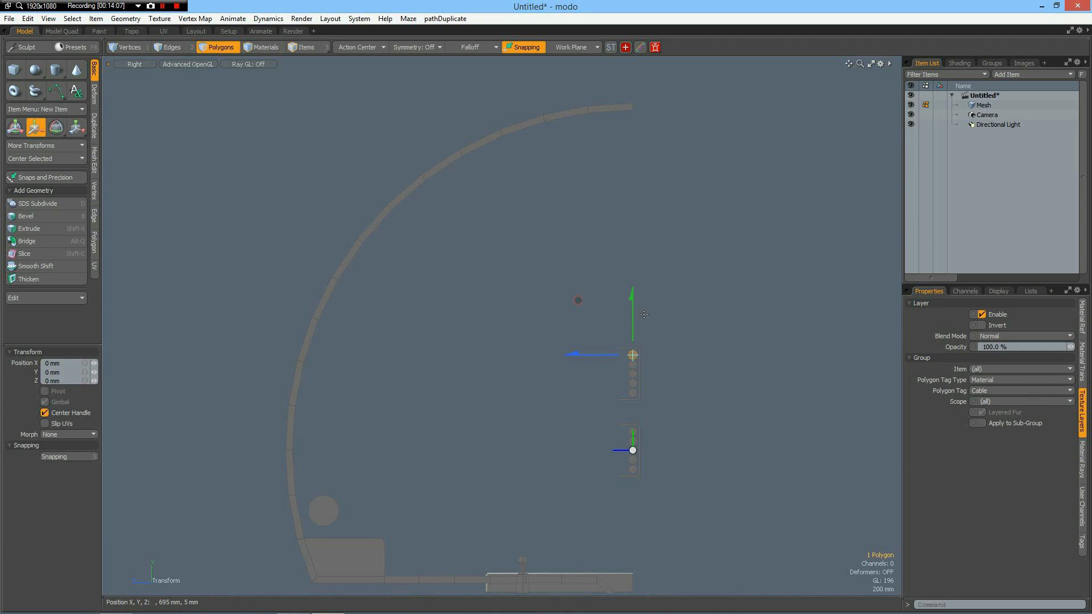
pyautogui.moveTo(631, 300); pyautogui.dragTo(631, 269)
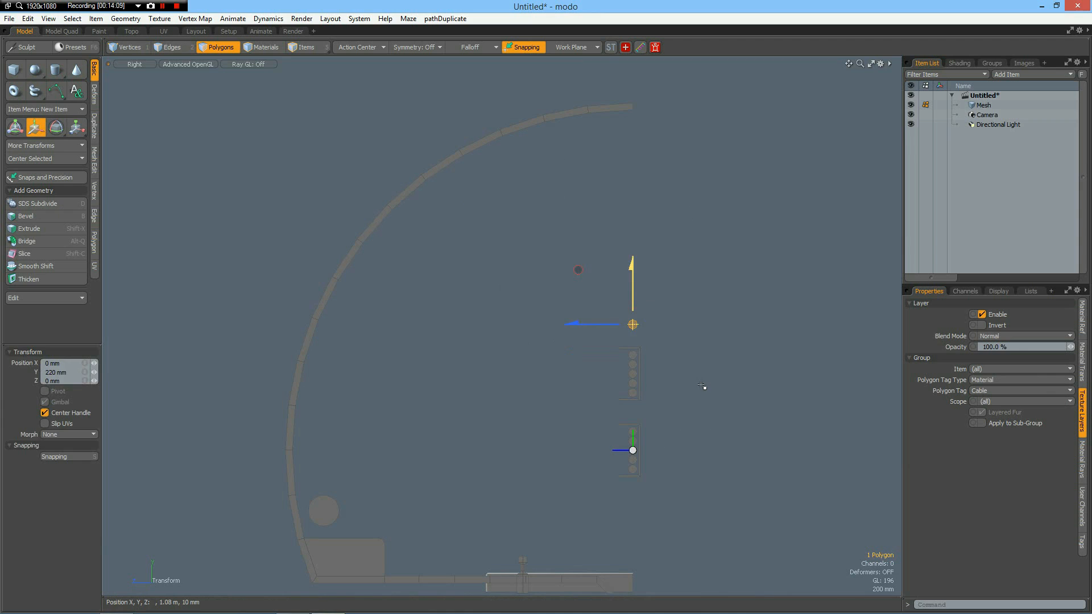
pyautogui.press('space')
# Select both cable supports with their discs and move them 2.395 m in Z against the tunnel wall.
pyautogui.moveTo(592, 336); pyautogui.dragTo(655, 502, button='right')
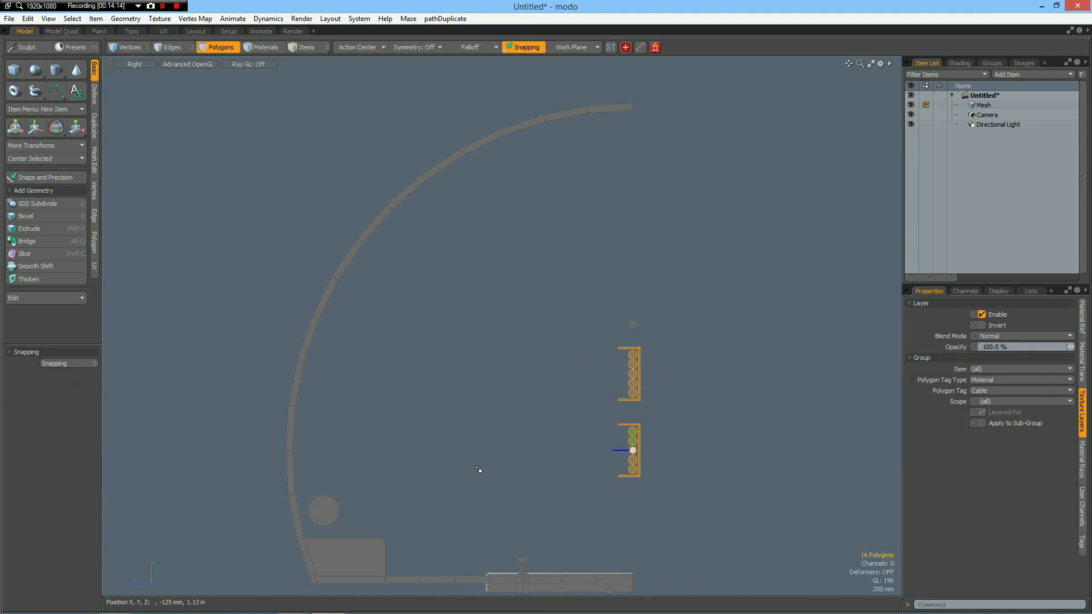
pyautogui.press('w')
pyautogui.moveTo(568, 411); pyautogui.dragTo(296, 411)
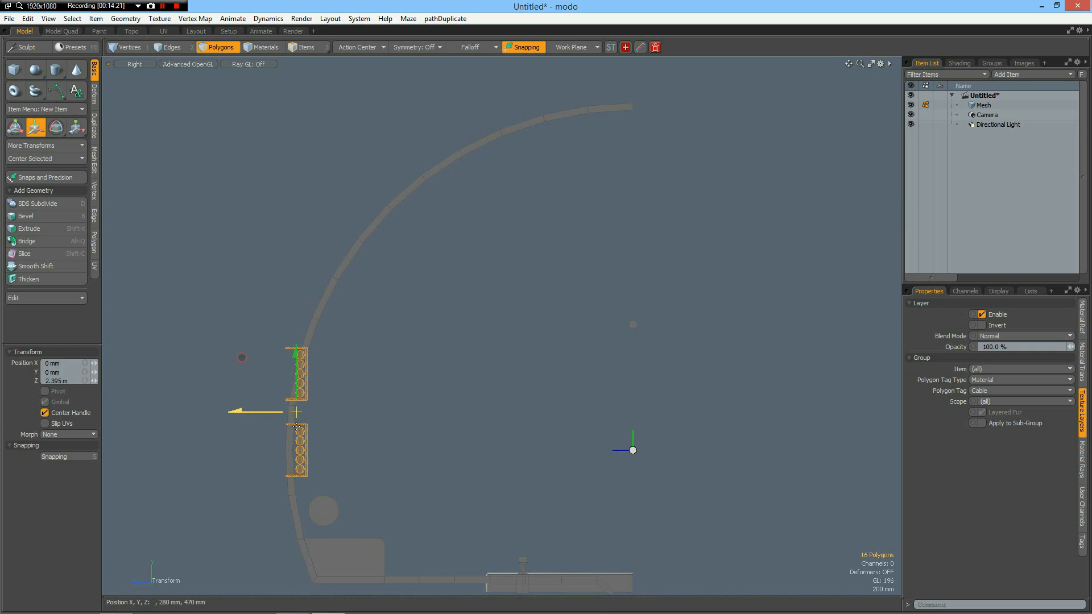
pyautogui.hotkey('shift', 'a')
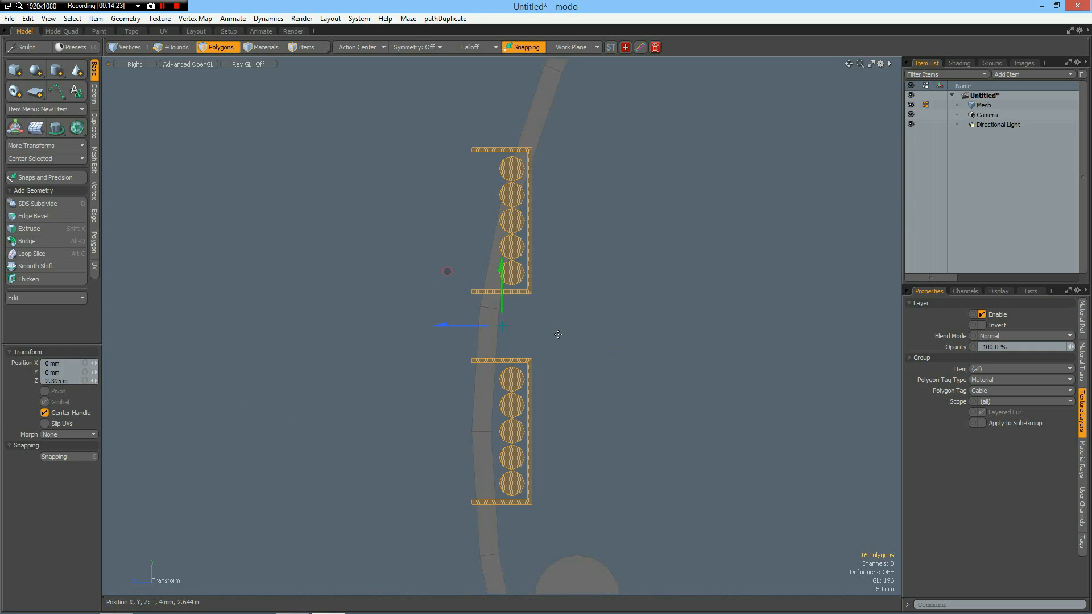
pyautogui.scroll(3, 500, 294)
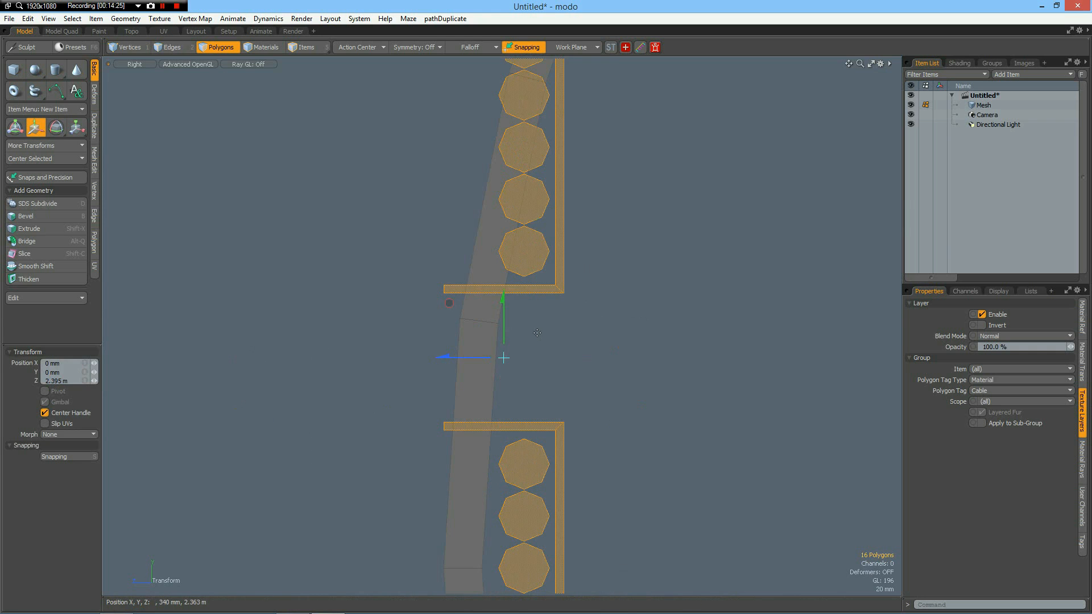
# Select the upper cable support with its five discs and shift the group slightly inward from the tunnel wall.
pyautogui.press('space')
pyautogui.doubleClick(549, 292)
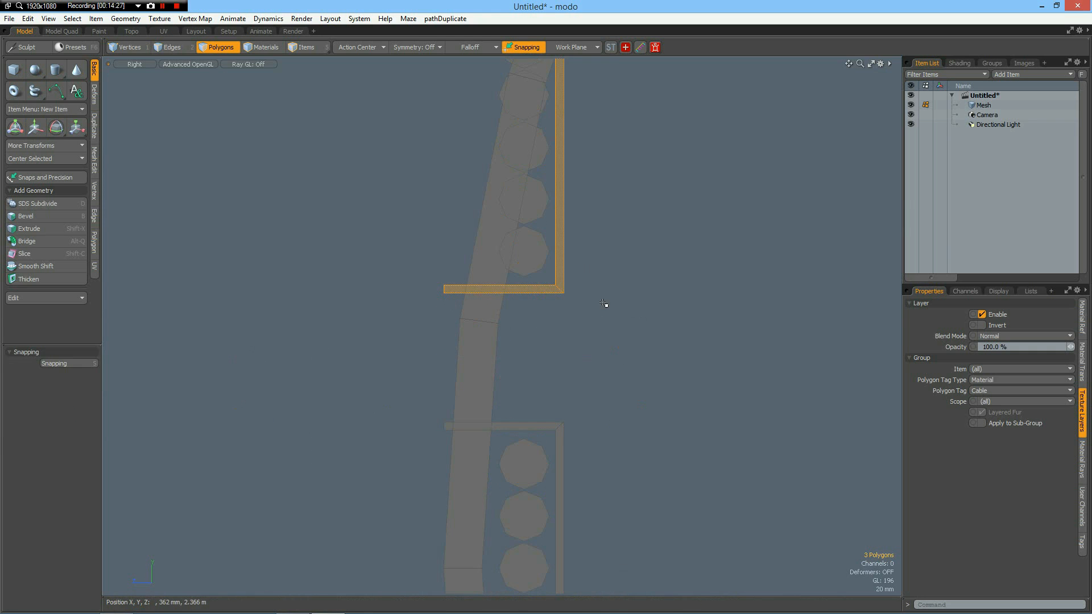
pyautogui.scroll(-3, 606, 304)
pyautogui.moveTo(560, 176)
pyautogui.keyDown('shift'); pyautogui.mouseDown()
pyautogui.moveTo(568, 275)
pyautogui.moveTo(543, 273)
pyautogui.moveTo(592, 139)
pyautogui.moveTo(641, 175)
pyautogui.mouseUp(); pyautogui.keyUp('shift')
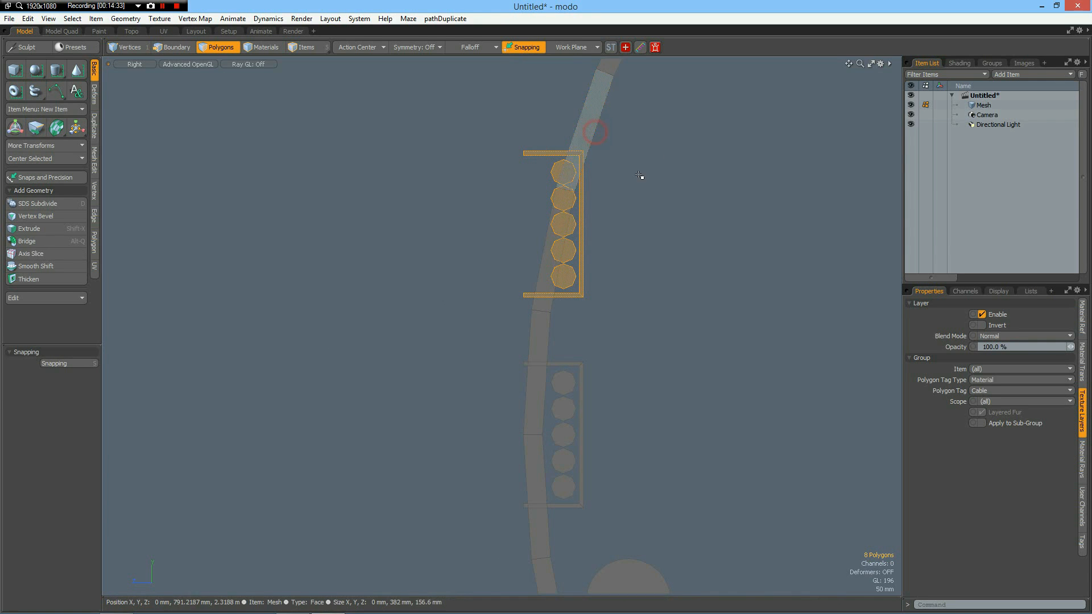
pyautogui.scroll(2, 602, 227)
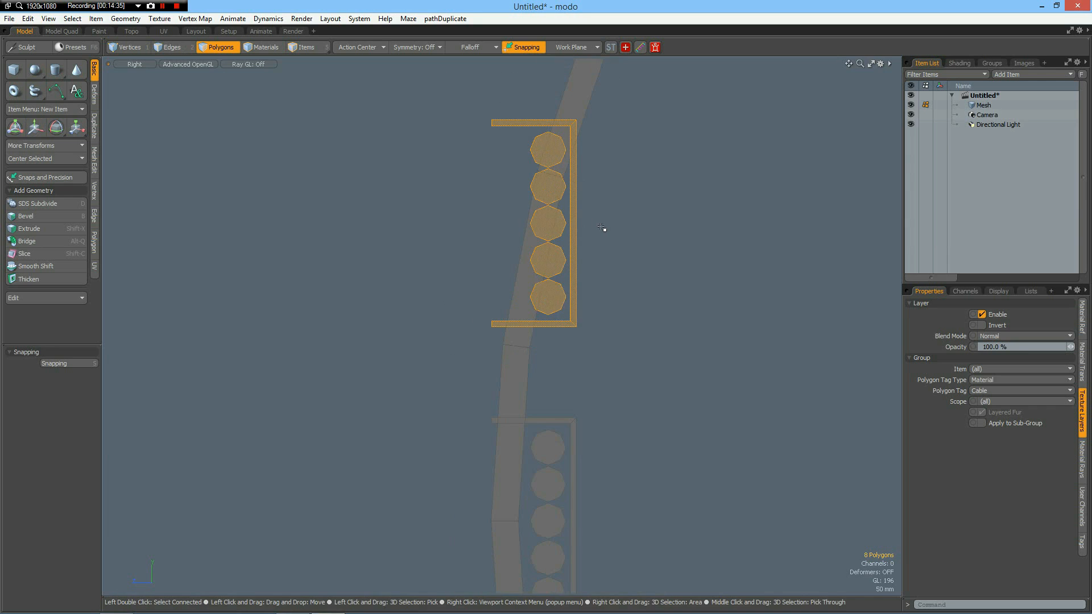
pyautogui.press('w')
pyautogui.moveTo(476, 225); pyautogui.dragTo(489, 222)
# Rotate the upper cable support with its discs to match the slope of the wall segment behind it, and deselect it.
pyautogui.press('e')
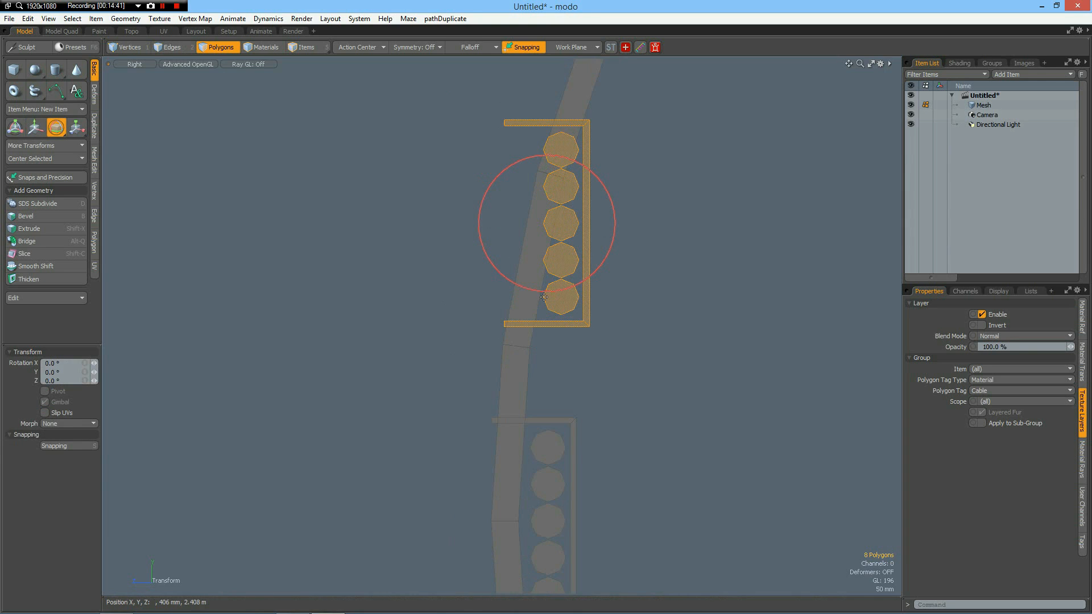
pyautogui.moveTo(599, 259); pyautogui.dragTo(597, 261)
pyautogui.moveTo(643, 233); pyautogui.dragTo(769, 212)
pyautogui.press('space')
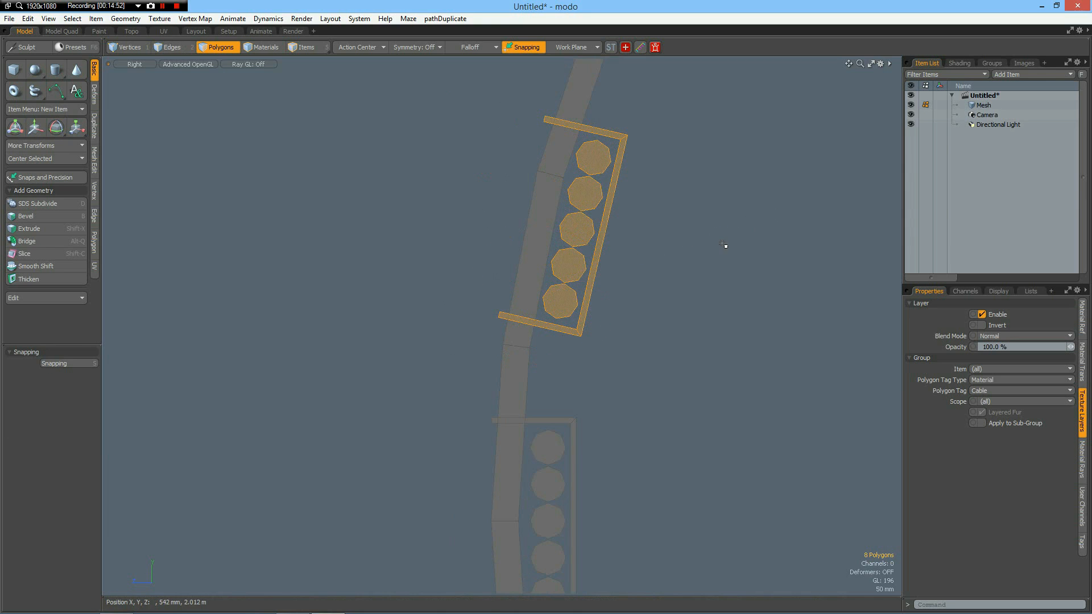
pyautogui.click(720, 248)
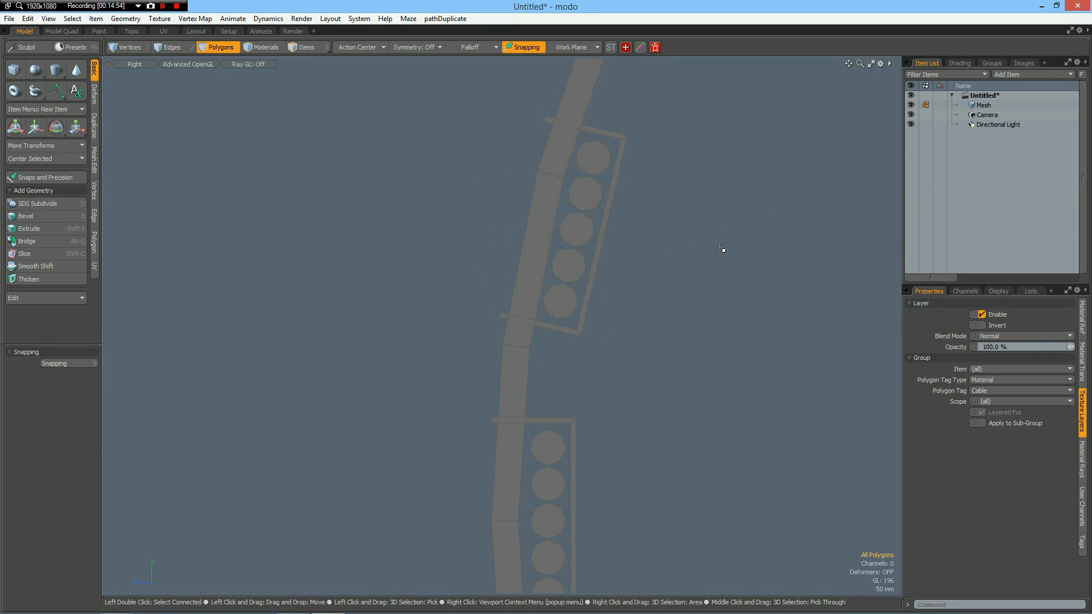
# Select all polygons of the section except the sleeper block and the two cable support frames by inverting the selection.
pyautogui.scroll(-3, 720, 247)
pyautogui.keyDown('alt'); pyautogui.moveTo(687, 294); pyautogui.dragTo(404, 280); pyautogui.keyUp('alt')
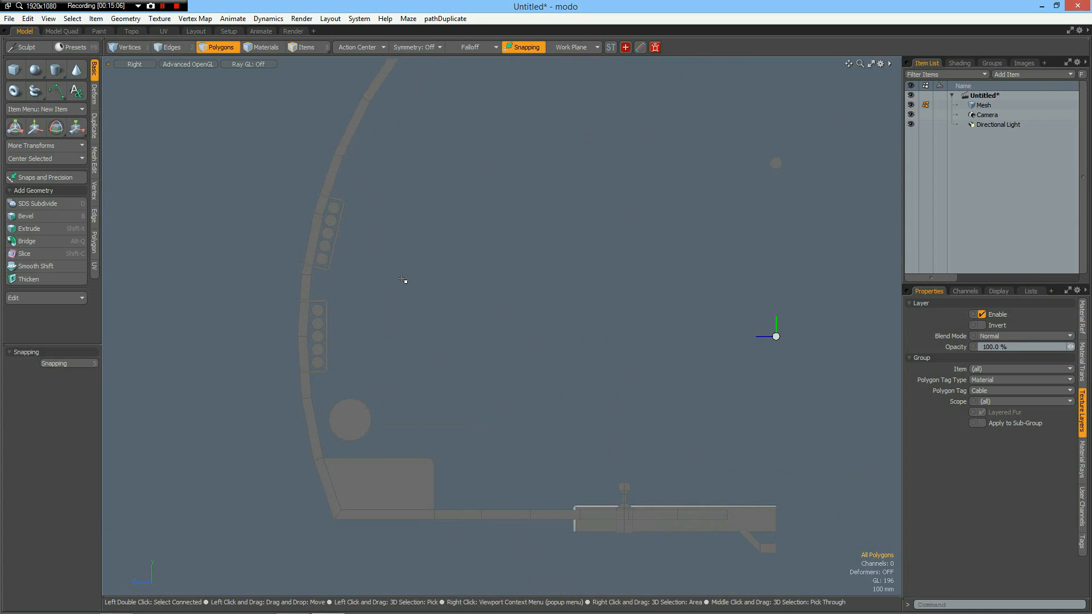
pyautogui.doubleClick(698, 527)
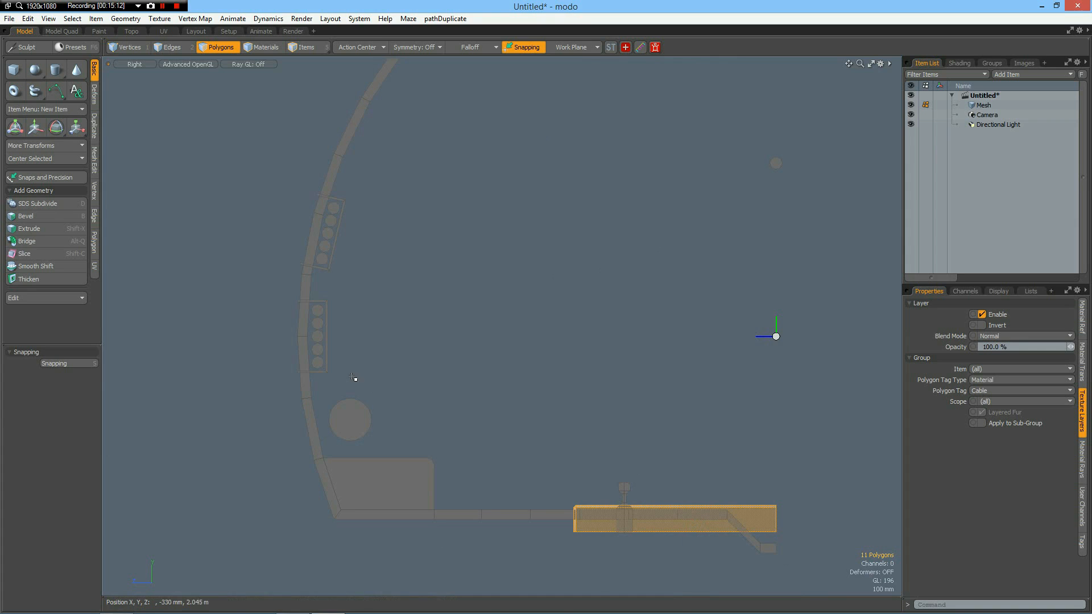
pyautogui.keyDown('shift'); pyautogui.doubleClick(325, 367); pyautogui.keyUp('shift')
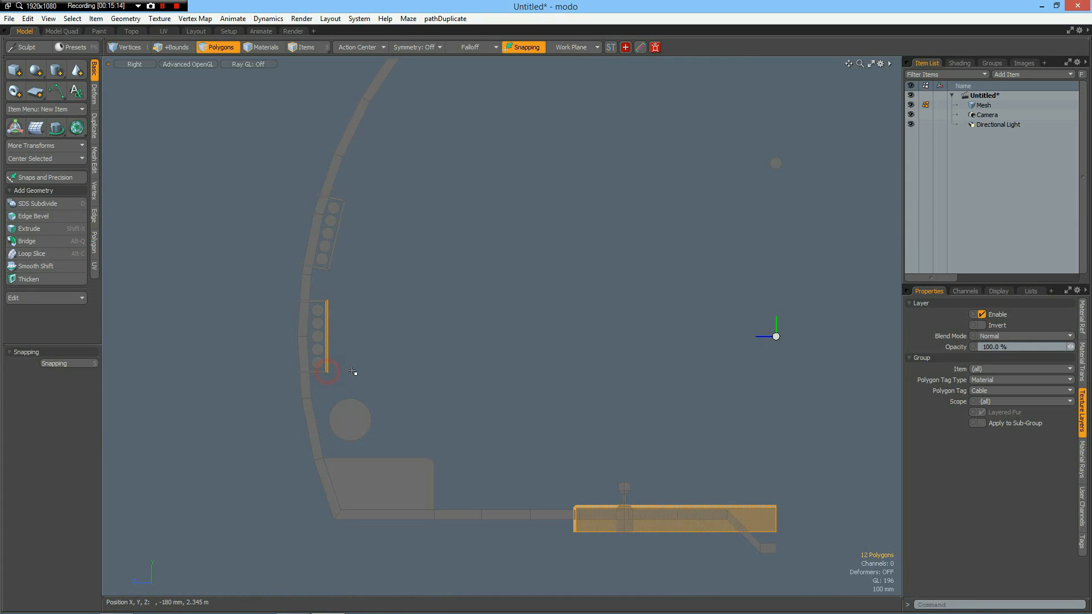
pyautogui.keyDown('shift'); pyautogui.doubleClick(329, 267); pyautogui.keyUp('shift')
pyautogui.press('[')
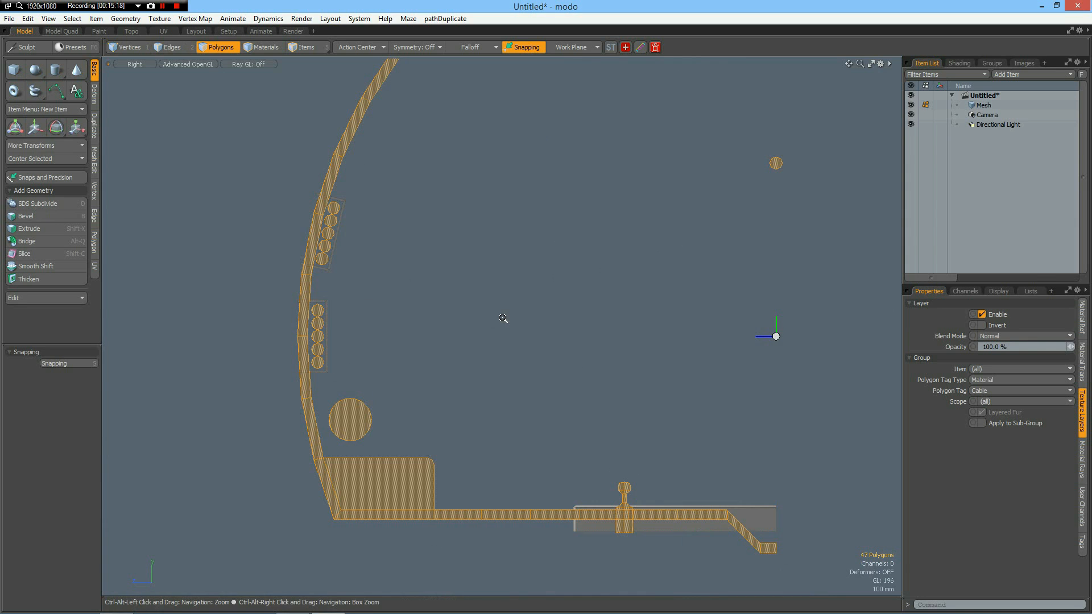
# Extrude the selected profiles by -1 m in X and 0 mm in Y, and delete the end polygons that remain selected.
pyautogui.hotkey('ctrl', 'space')
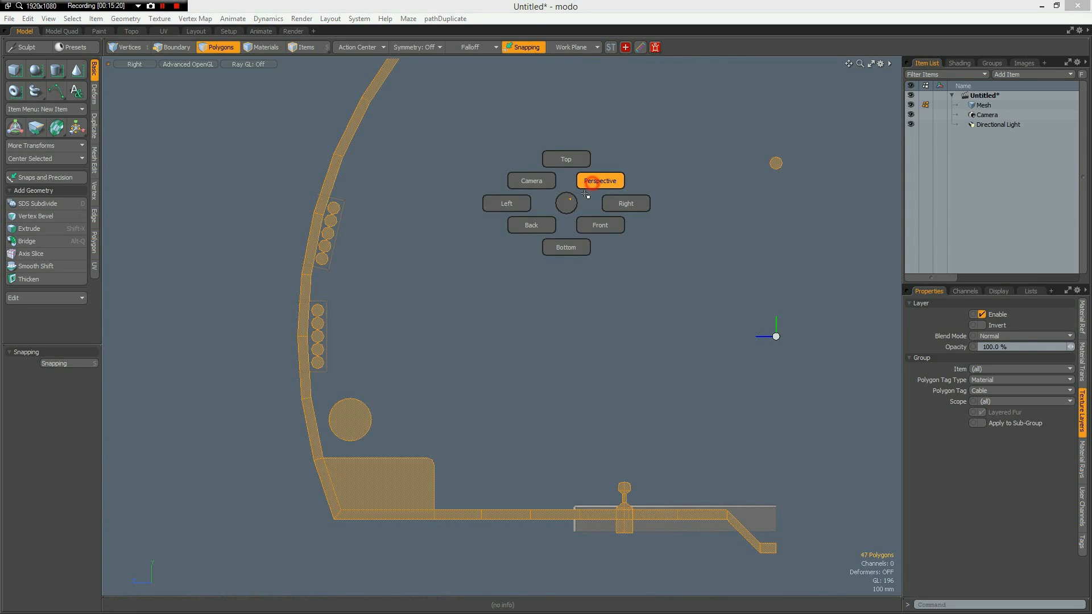
pyautogui.click(591, 181)
pyautogui.keyDown('alt'); pyautogui.moveTo(581, 325); pyautogui.dragTo(224, 292); pyautogui.keyUp('alt')
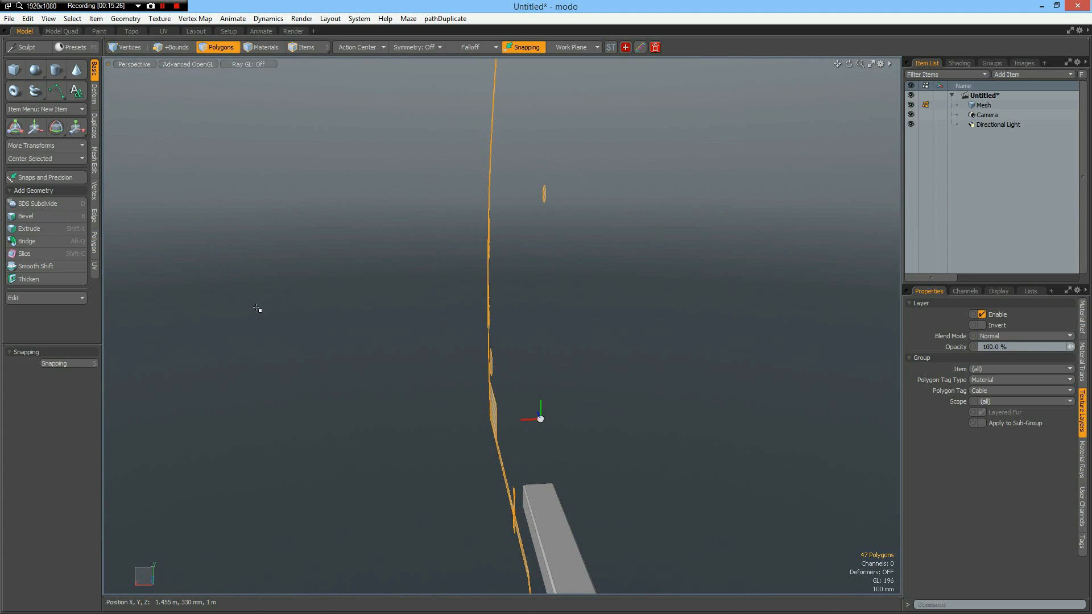
pyautogui.hotkey('shift', 'x')
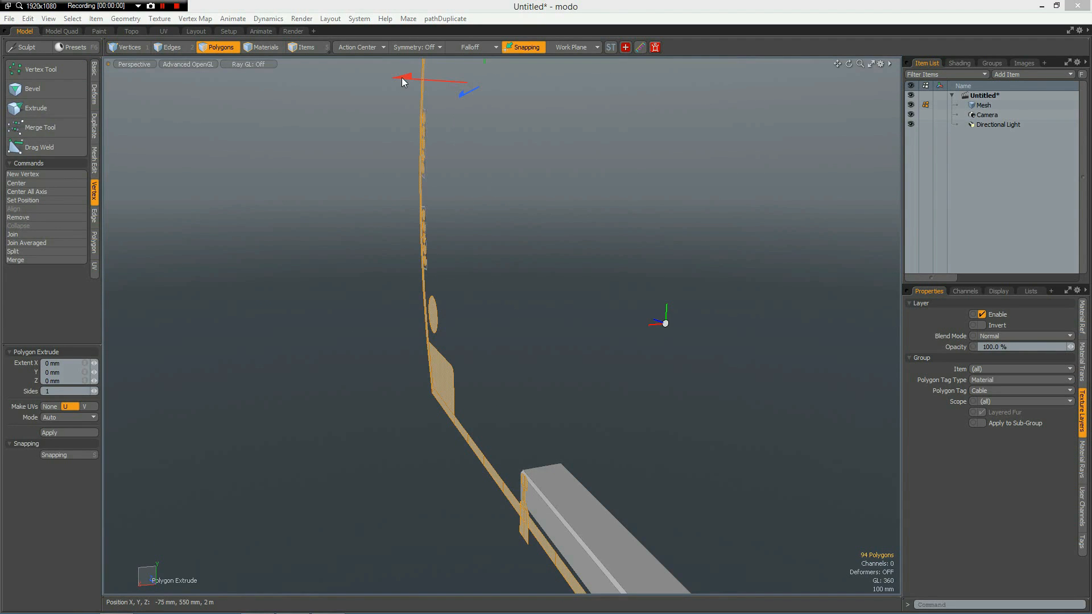
pyautogui.moveTo(401, 81); pyautogui.dragTo(517, 90)
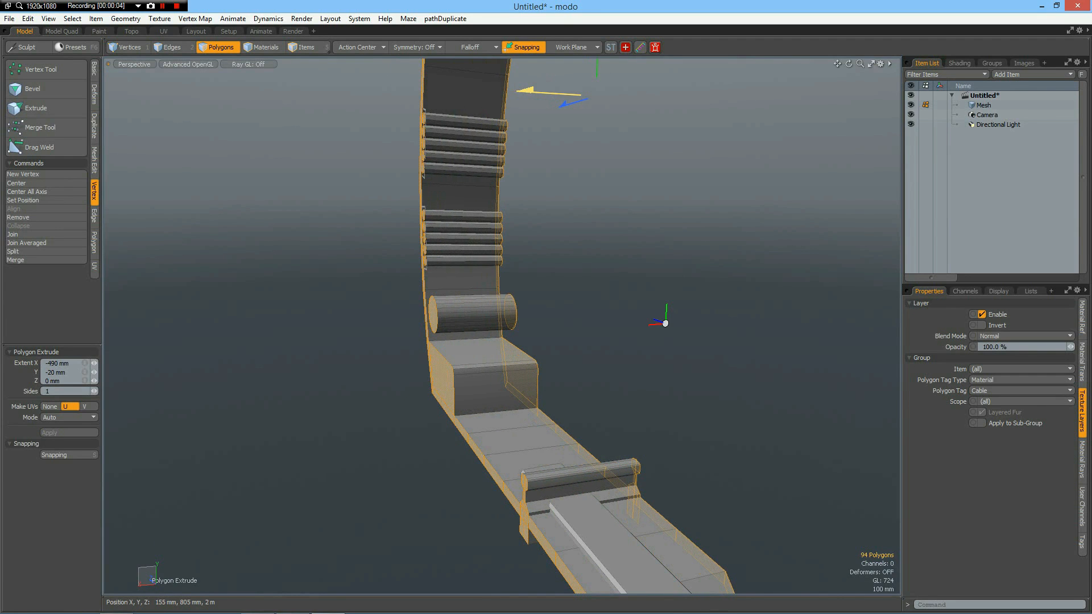
pyautogui.click(71, 364)
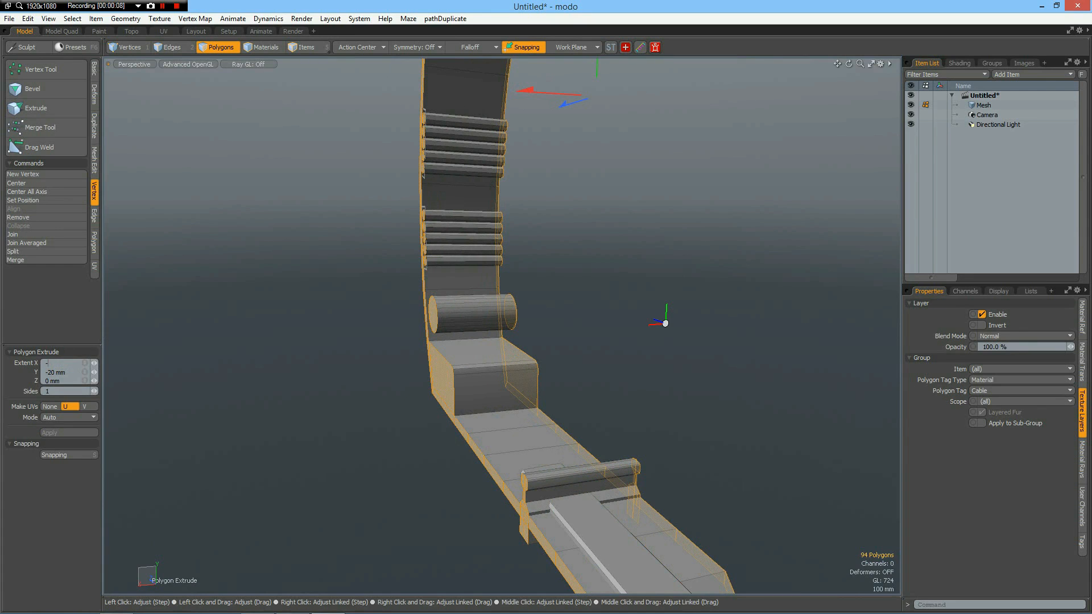
pyautogui.press('Return')
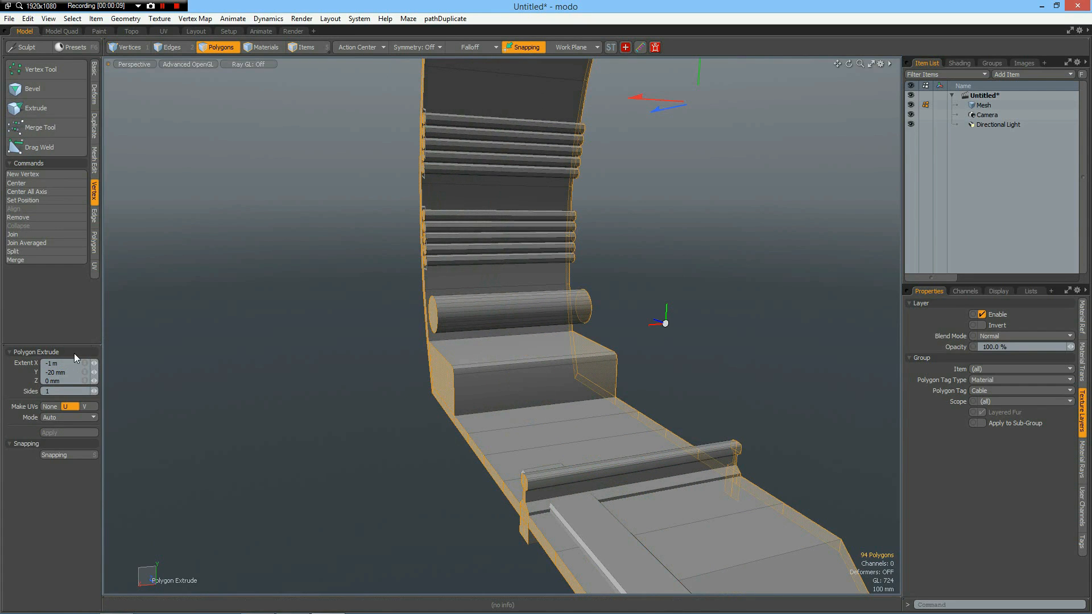
pyautogui.click(67, 373)
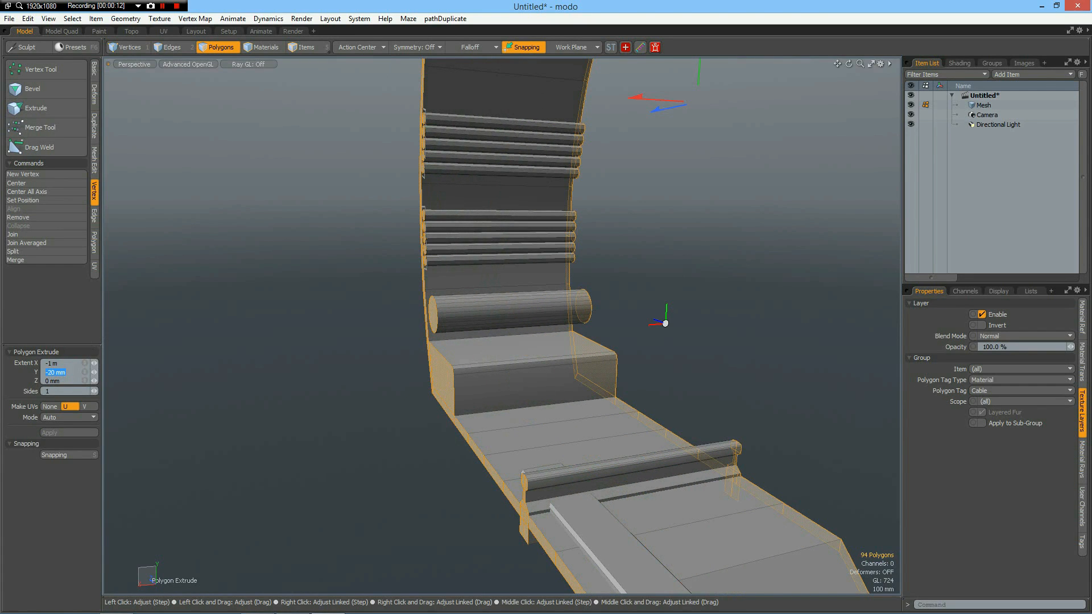
pyautogui.press('Return')
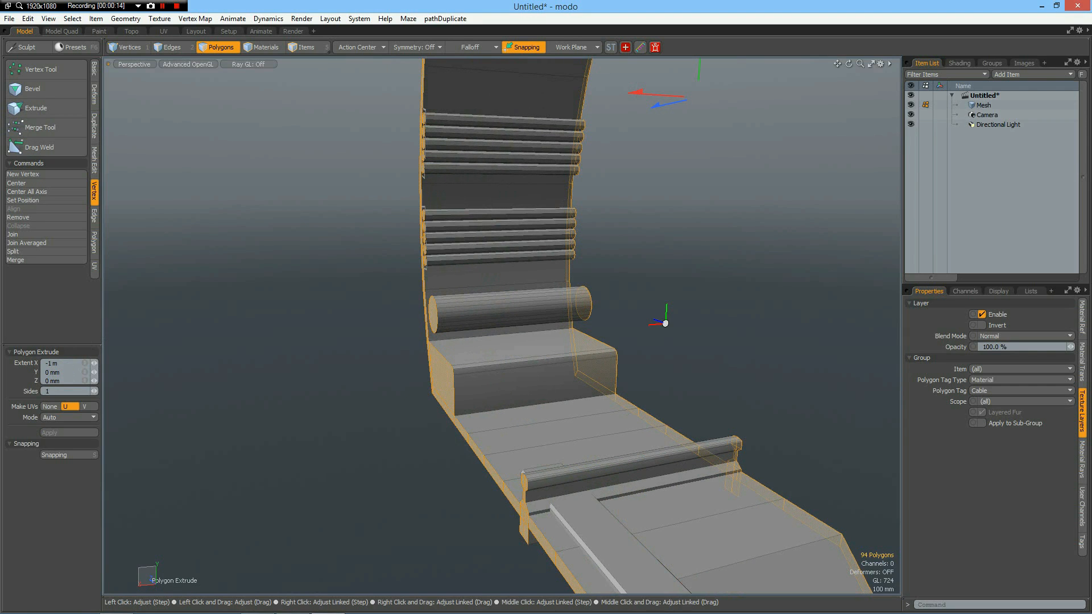
pyautogui.press('Delete')
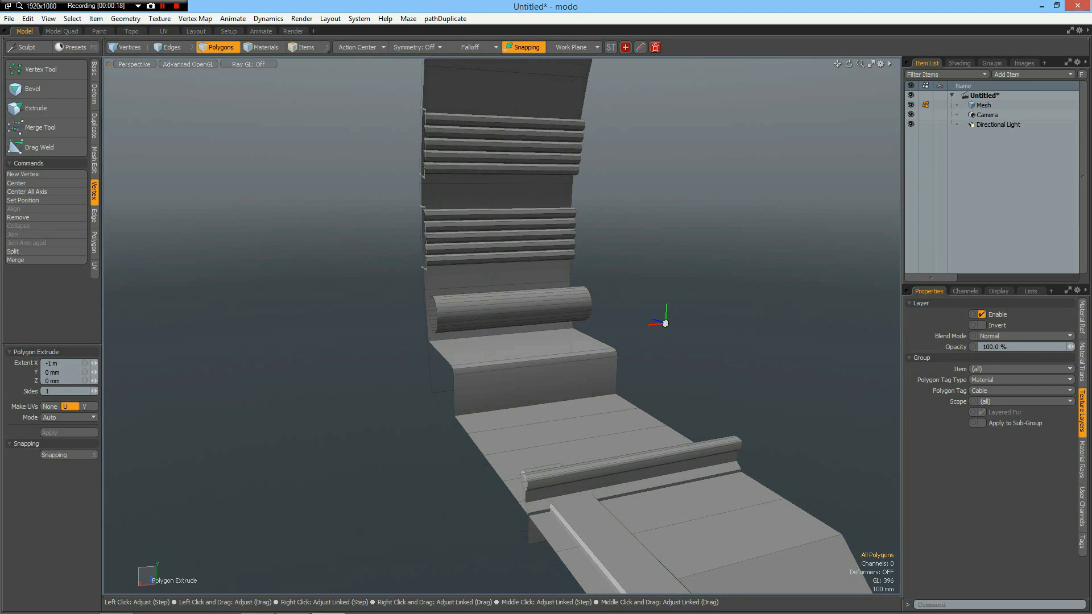
pyautogui.press('space')
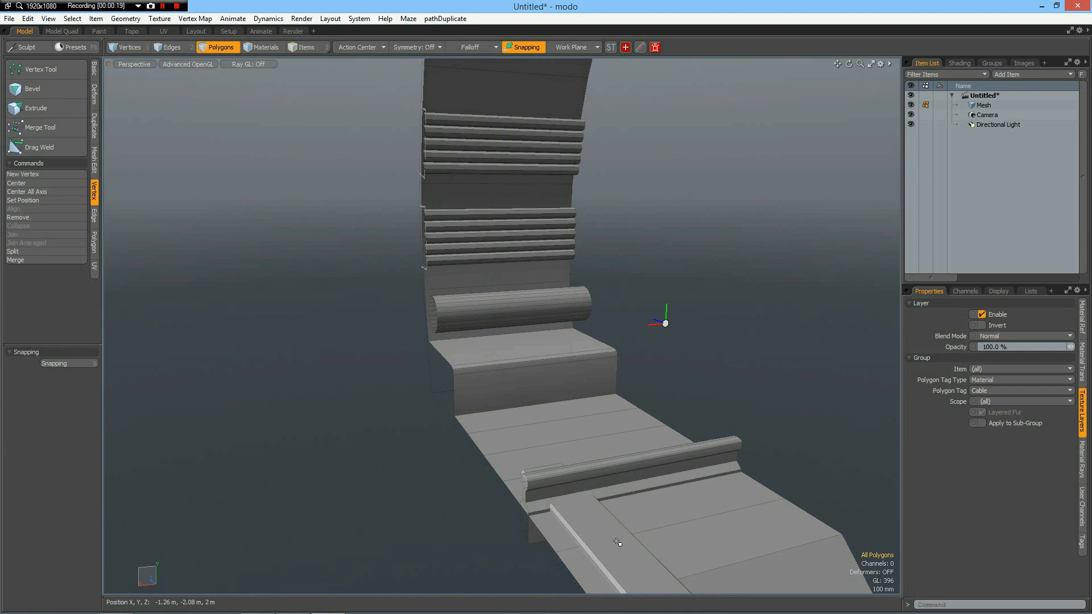
# Move the sleeper block along X to roughly the middle of the extruded section's length.
pyautogui.doubleClick(616, 542)
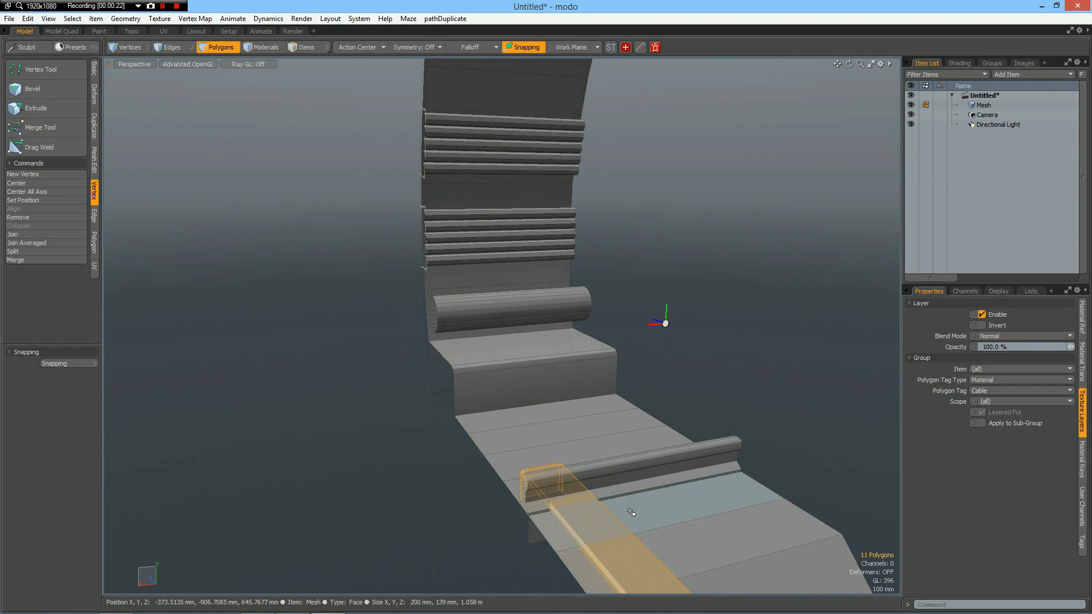
pyautogui.press('y')
pyautogui.moveTo(516, 570); pyautogui.dragTo(597, 554)
pyautogui.press('space')
# Select lengthwise edges on all ten cables and add two uniform loop slices across them.
pyautogui.keyDown('alt'); pyautogui.keyDown('shift'); pyautogui.moveTo(534, 302); pyautogui.dragTo(524, 401); pyautogui.keyUp('shift'); pyautogui.keyUp('alt')
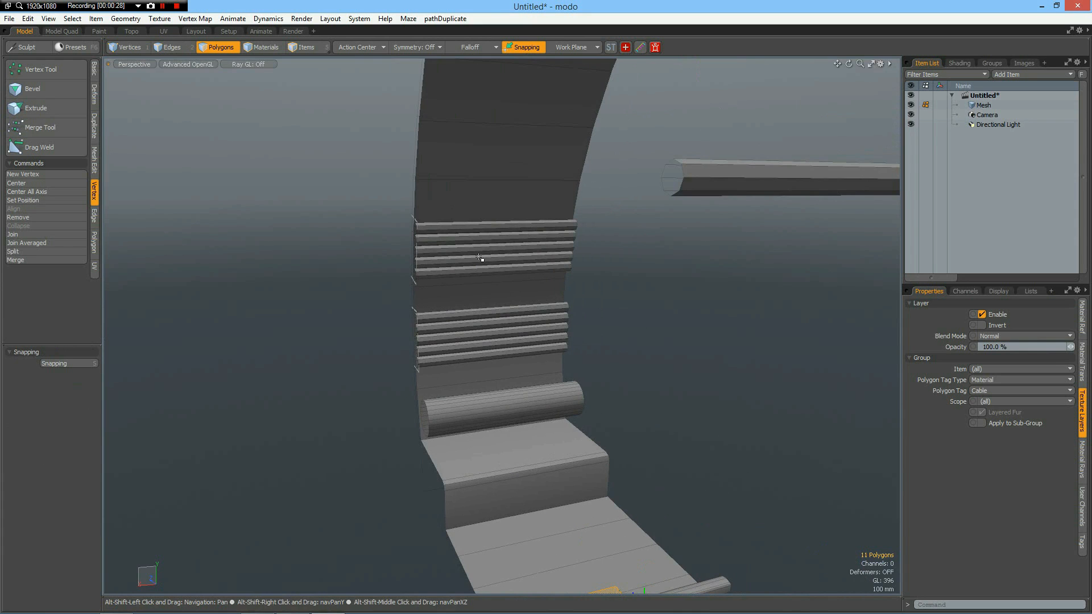
pyautogui.scroll(5, 485, 256)
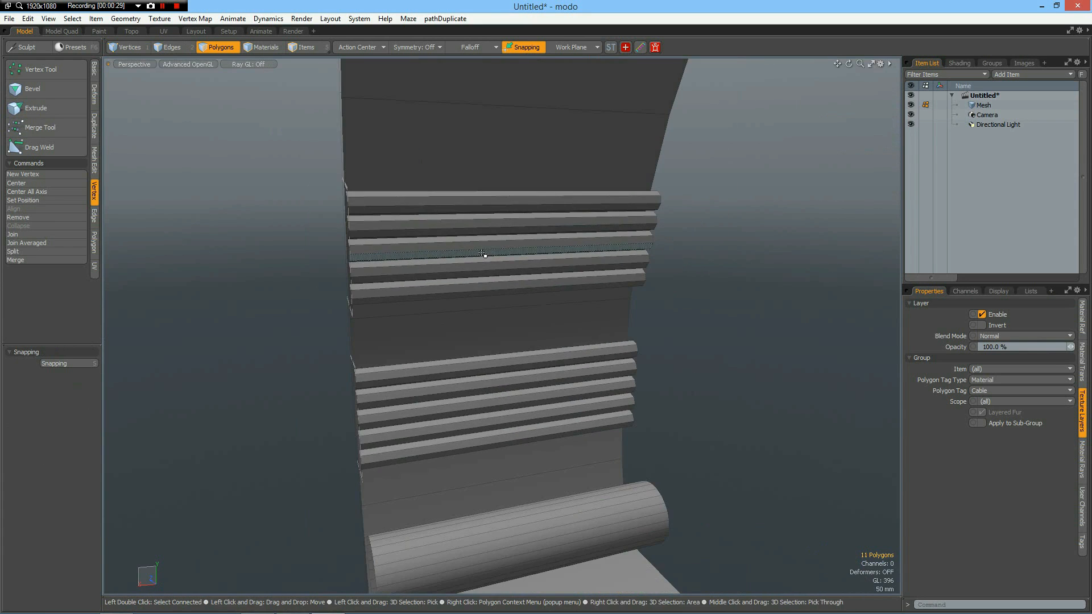
pyautogui.press('2')
pyautogui.doubleClick(485, 202)
pyautogui.moveTo(493, 207); pyautogui.dragTo(487, 448)
pyautogui.hotkey('alt', 'c')
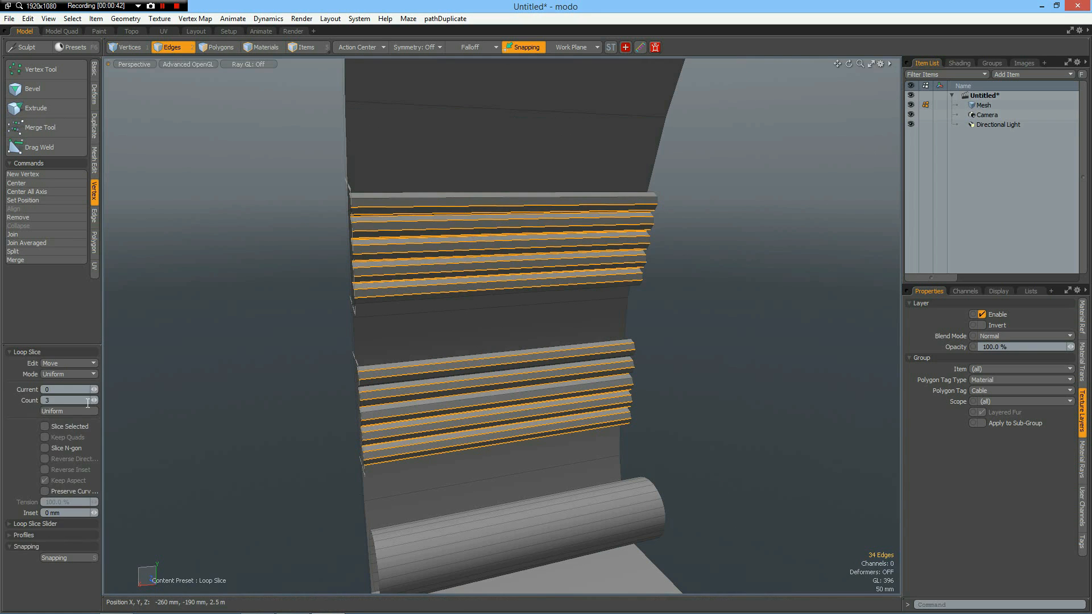
pyautogui.write('2')
pyautogui.click(245, 307)
pyautogui.press('space')
# Select the edge loops nearest the support on all five upper cables and lower them slightly to create a sag.
pyautogui.moveTo(451, 165); pyautogui.dragTo(477, 345)
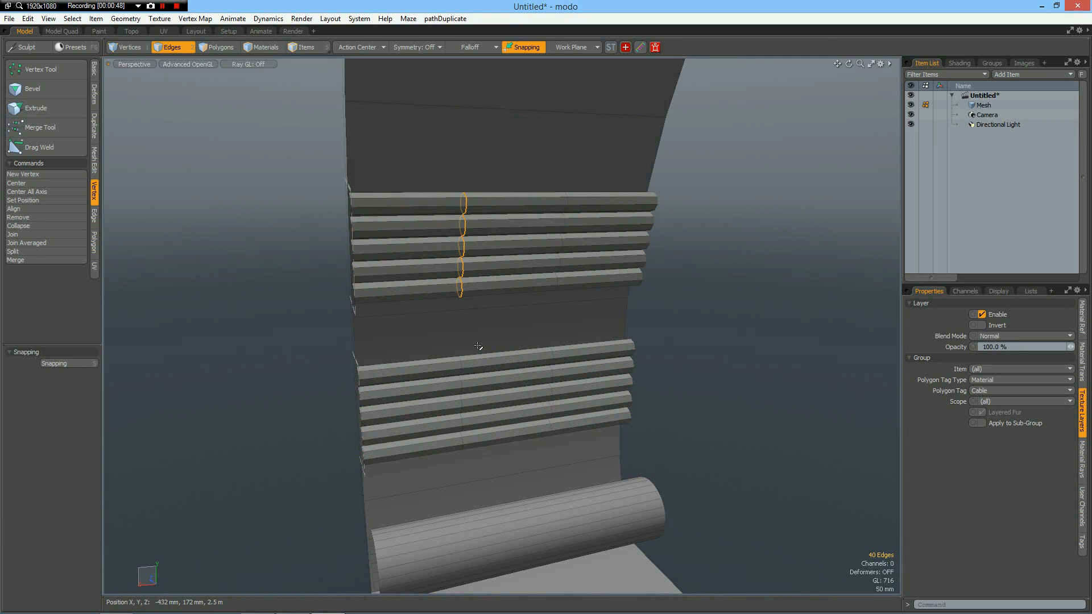
pyautogui.press('y')
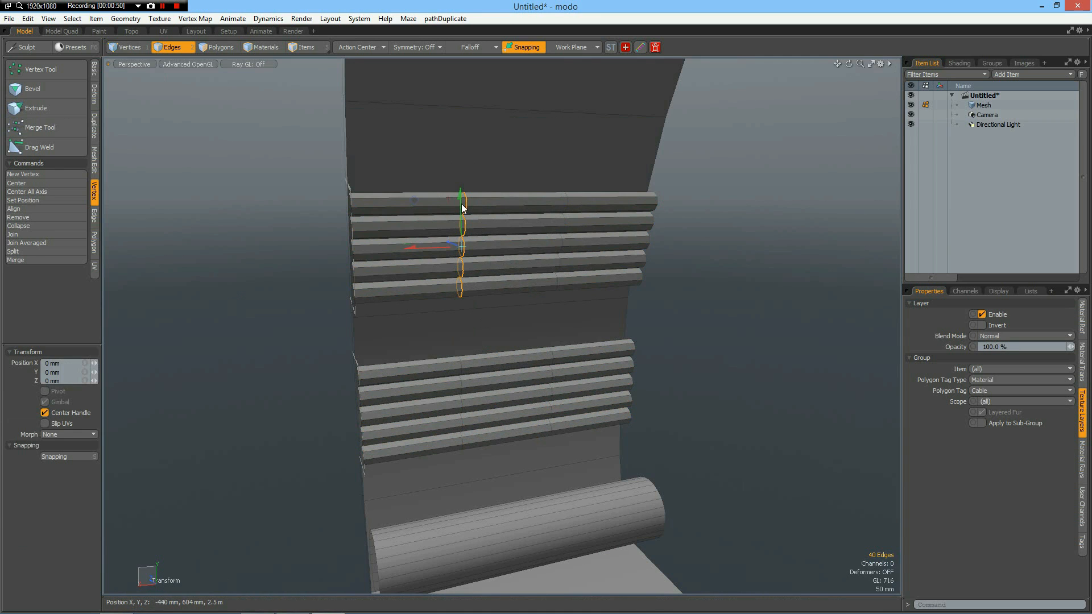
pyautogui.moveTo(460, 200); pyautogui.dragTo(461, 211)
pyautogui.press('space')
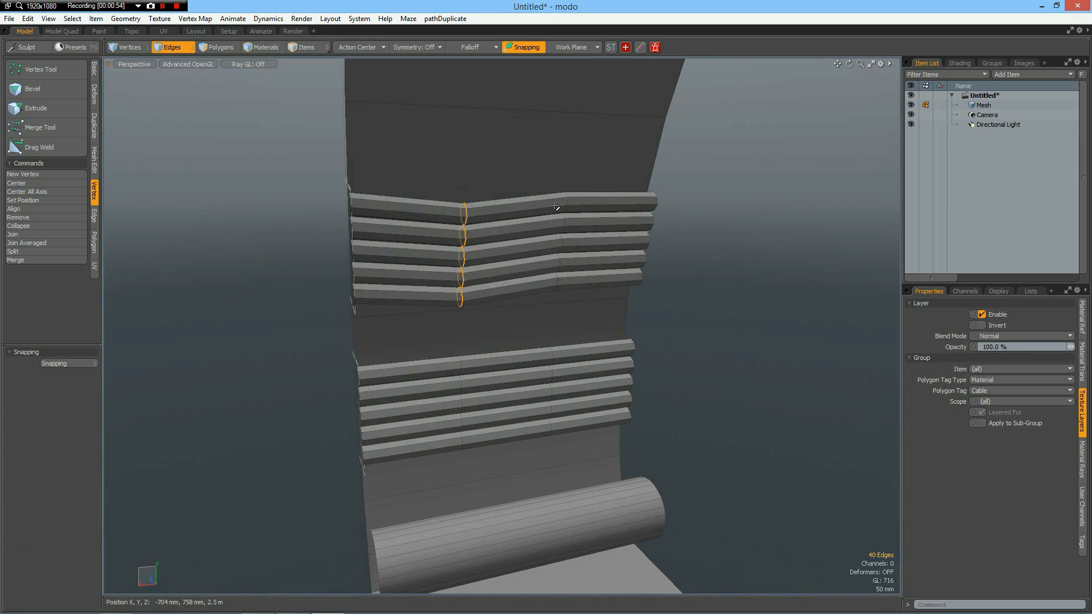
# In the far edge loops of the upper bundle, raise those of the top two cables slightly and lower that of the bottom cable.
pyautogui.moveTo(568, 239); pyautogui.dragTo(573, 233, button='middle')
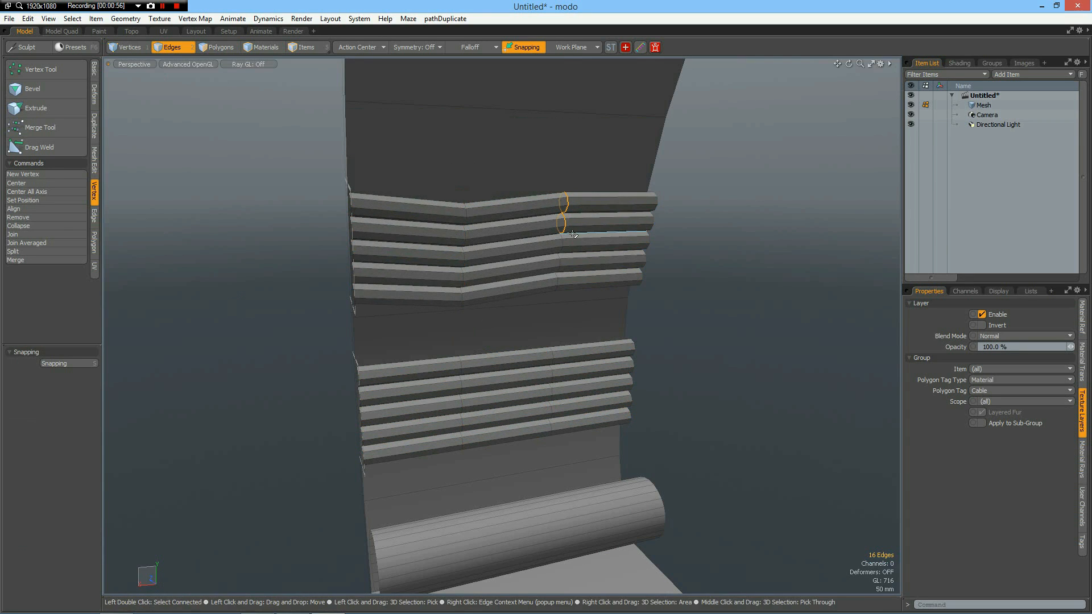
pyautogui.press('w')
pyautogui.moveTo(563, 176); pyautogui.dragTo(563, 171)
pyautogui.press('space')
pyautogui.moveTo(549, 278); pyautogui.dragTo(559, 288, button='middle')
pyautogui.press('w')
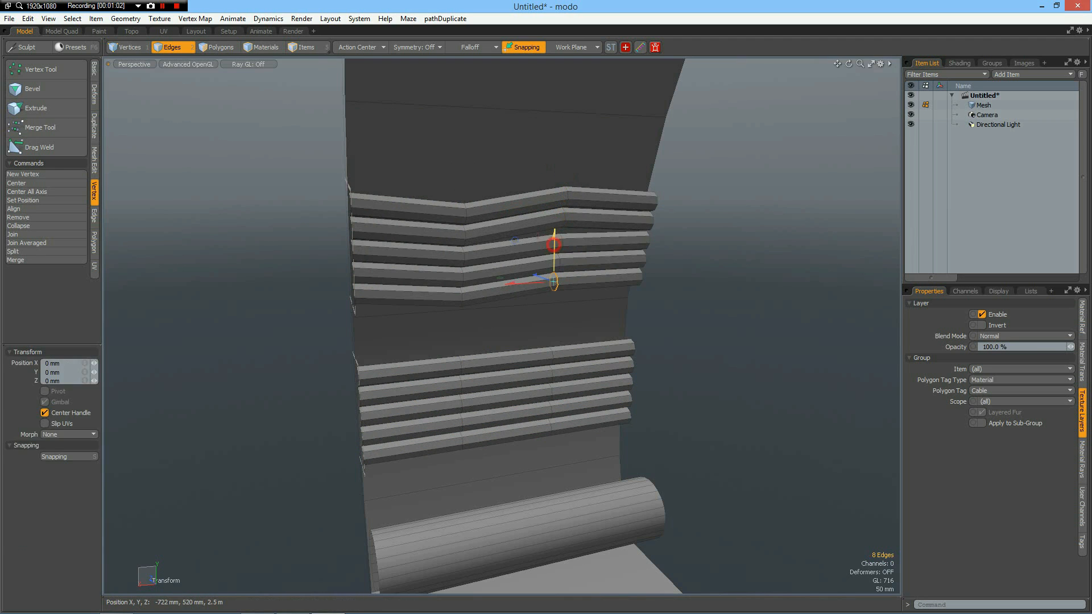
pyautogui.moveTo(554, 244); pyautogui.dragTo(555, 250)
pyautogui.press('space')
# Select the far edge loops on all five cables of the lower bundle and move them down slightly.
pyautogui.moveTo(540, 325); pyautogui.dragTo(571, 446, button='middle')
pyautogui.press('w')
pyautogui.moveTo(550, 350); pyautogui.dragTo(550, 362)
pyautogui.press('space')
# In the lower bundle's loops nearest the support, raise the top cable's loop slightly and lower those of the bottommost cables.
pyautogui.moveTo(454, 359); pyautogui.dragTo(465, 370, button='middle')
pyautogui.press('w')
pyautogui.moveTo(459, 321); pyautogui.dragTo(459, 316)
pyautogui.press('space')
pyautogui.moveTo(453, 419); pyautogui.dragTo(481, 457, button='middle')
pyautogui.press('w')
pyautogui.moveTo(459, 389); pyautogui.dragTo(459, 394)
pyautogui.press('space')
pyautogui.click(711, 408)
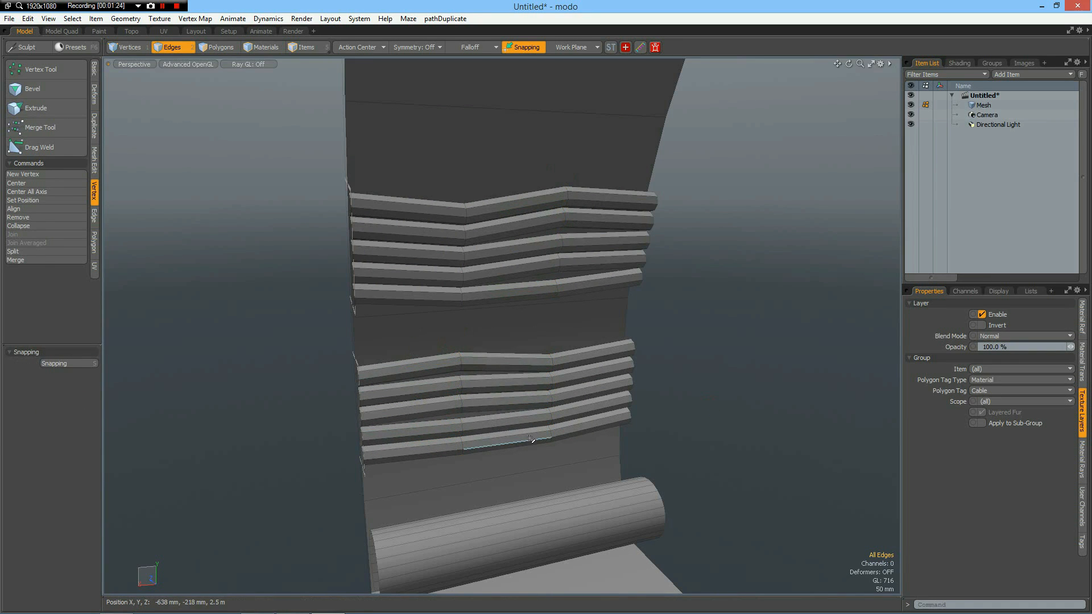
# Select the polygons of all ten cables and turn on subdivision smoothing for them.
pyautogui.press('3')
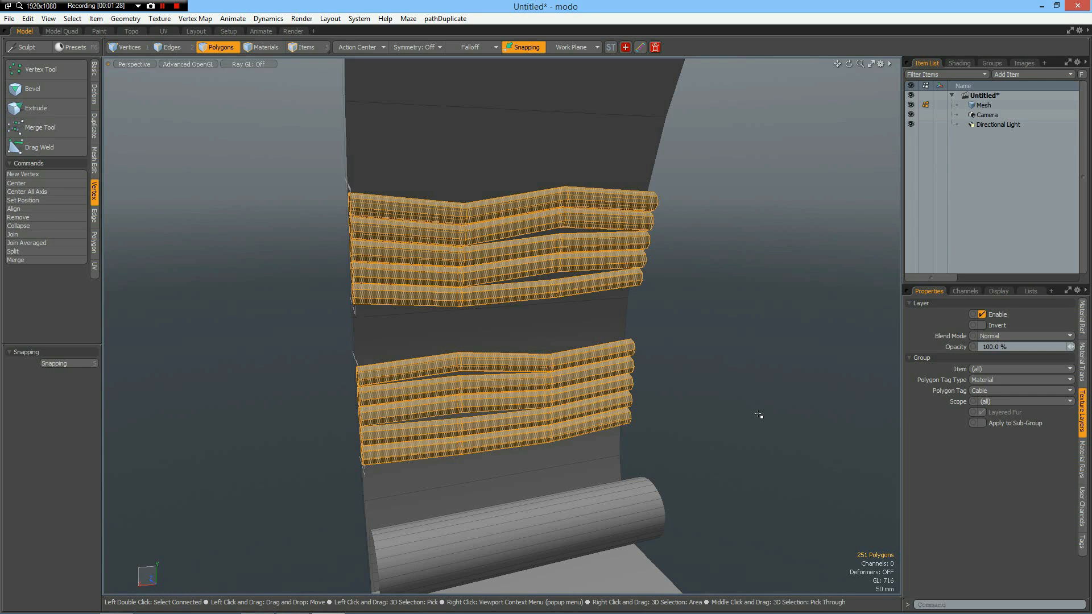
pyautogui.press('Tab')
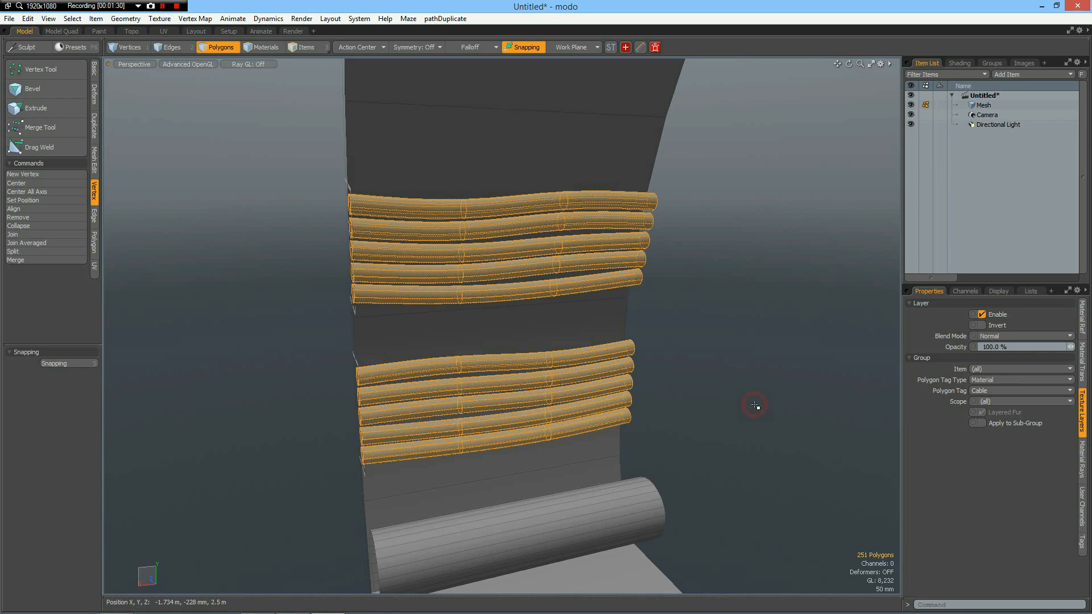
pyautogui.click(755, 405)
# Select both cable support frames and extrude them a short distance along X to give them thickness.
pyautogui.keyDown('alt'); pyautogui.moveTo(661, 409); pyautogui.dragTo(707, 419); pyautogui.keyUp('alt')
pyautogui.click(391, 326)
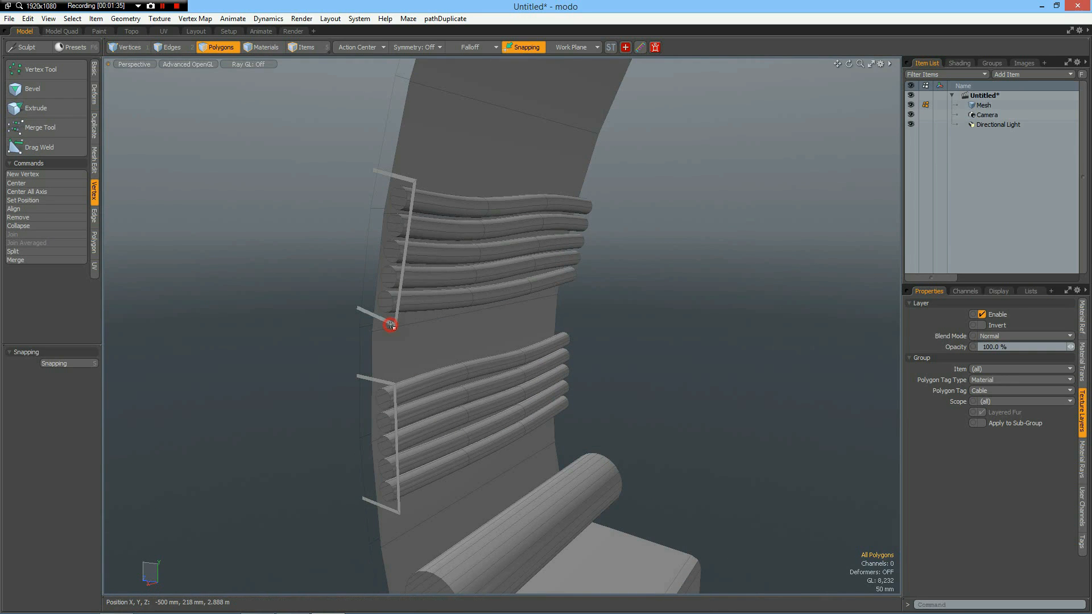
pyautogui.keyDown('shift'); pyautogui.click(378, 380); pyautogui.keyUp('shift')
pyautogui.keyDown('shift'); pyautogui.doubleClick(378, 380); pyautogui.keyUp('shift')
pyautogui.hotkey('shift', 'x')
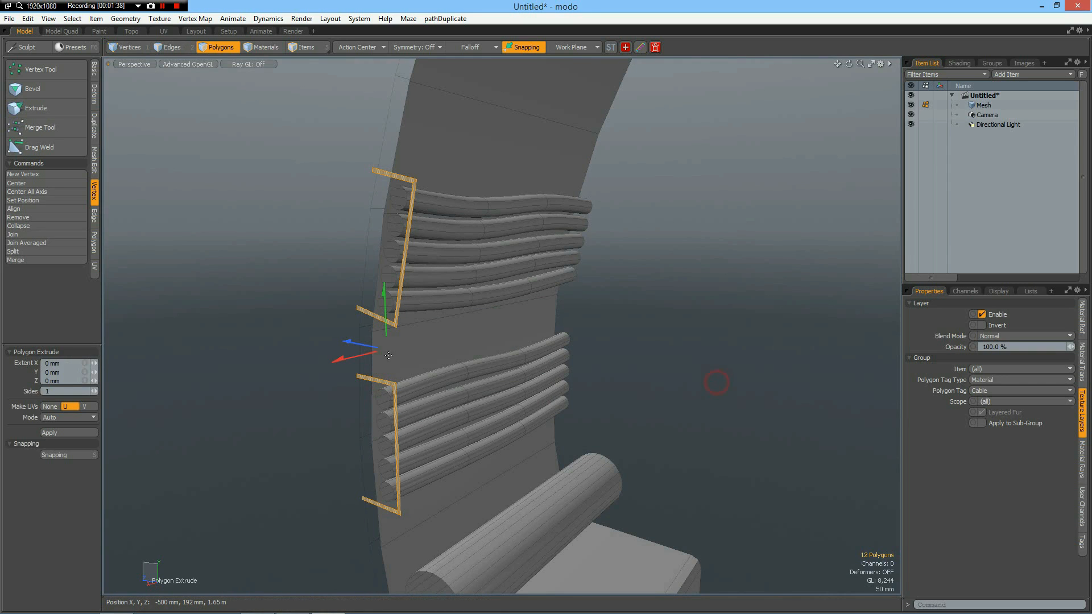
pyautogui.moveTo(337, 359); pyautogui.dragTo(342, 357)
pyautogui.press('space')
pyautogui.click(702, 394)
pyautogui.keyDown('alt'); pyautogui.moveTo(624, 394); pyautogui.dragTo(685, 408); pyautogui.keyUp('alt')
pyautogui.scroll(-5, 685, 413)
pyautogui.keyDown('alt'); pyautogui.keyDown('shift'); pyautogui.moveTo(632, 445); pyautogui.dragTo(444, 345); pyautogui.keyUp('shift'); pyautogui.keyUp('alt')
pyautogui.keyDown('alt'); pyautogui.moveTo(504, 402); pyautogui.dragTo(473, 361); pyautogui.keyUp('alt')
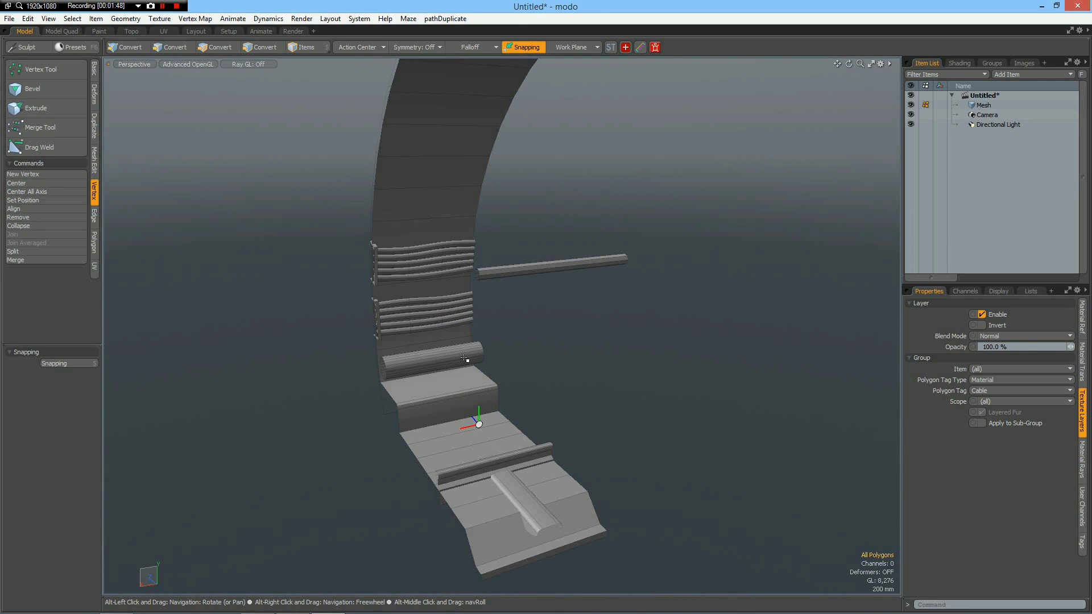
pyautogui.scroll(6, 455, 360)
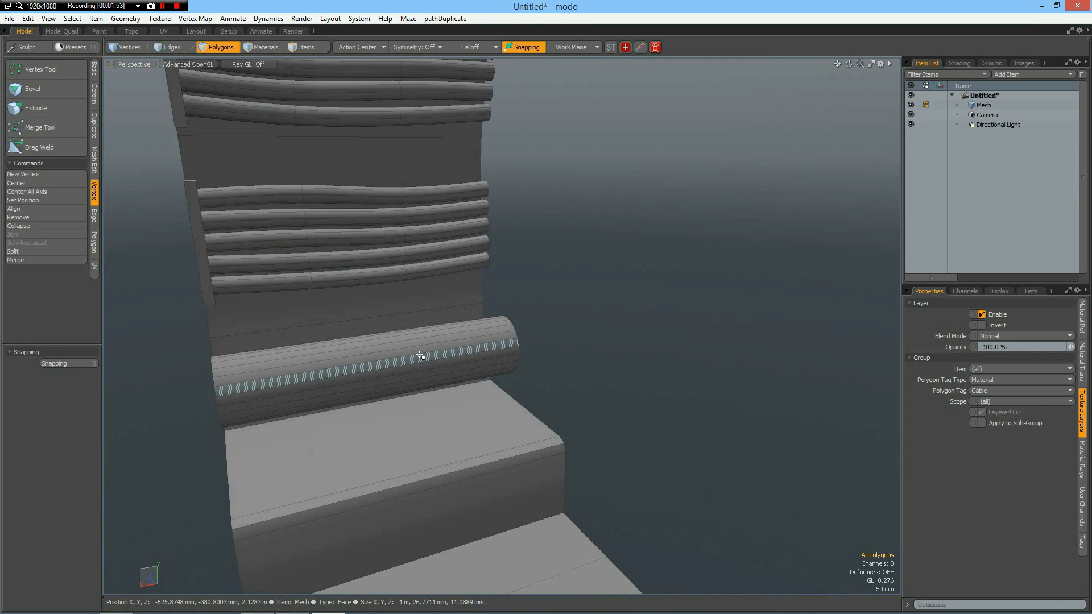
# Clone the whole tunnel section into two additional copies with an X offset of -1 m and vertex merging on.
pyautogui.scroll(-4, 421, 355)
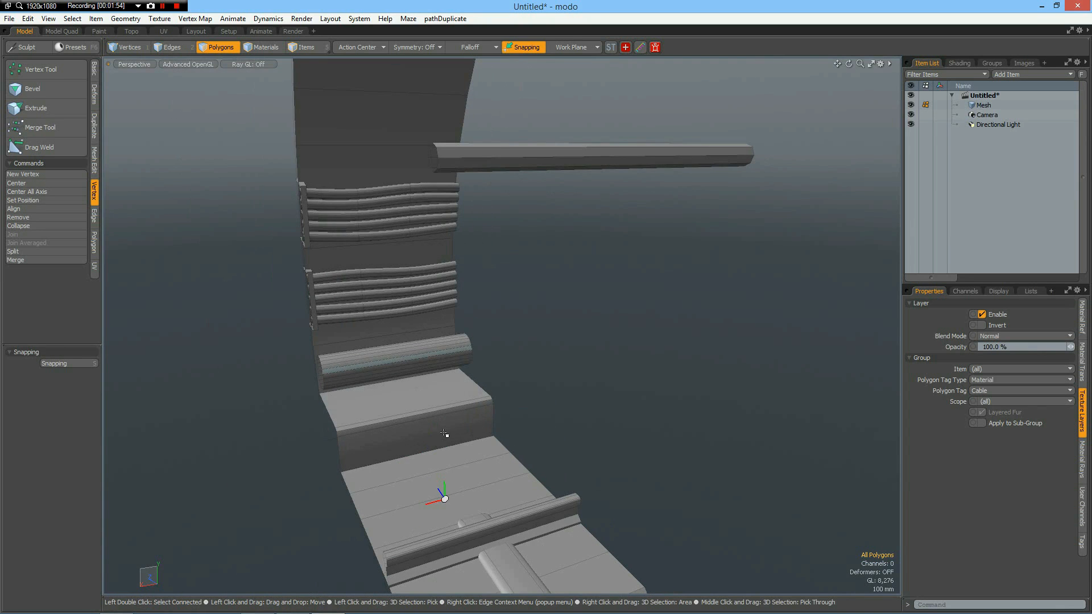
pyautogui.scroll(-4, 444, 433)
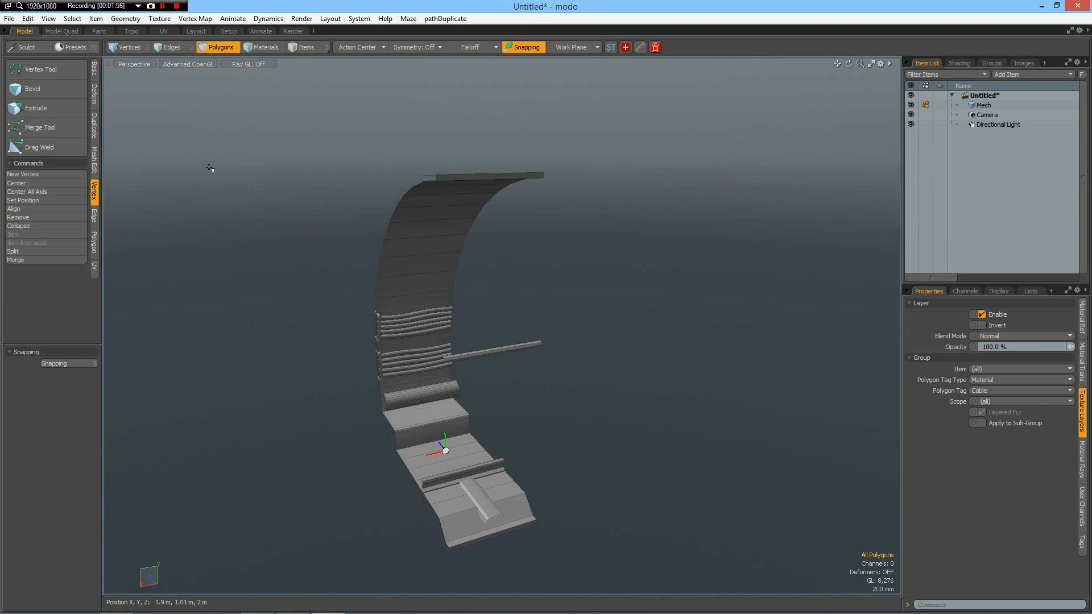
pyautogui.click(92, 131)
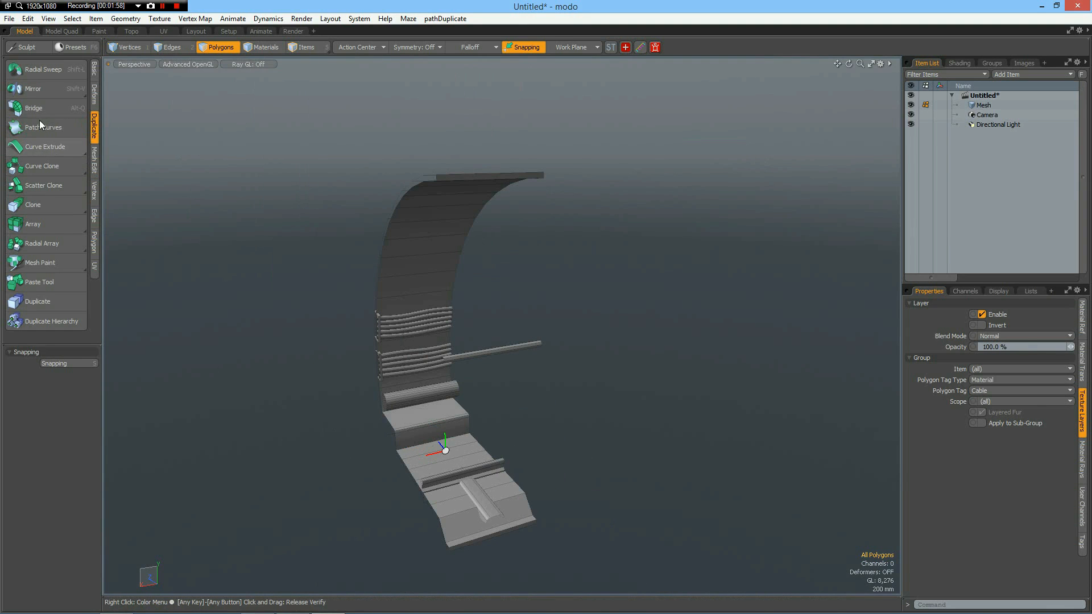
pyautogui.click(34, 205)
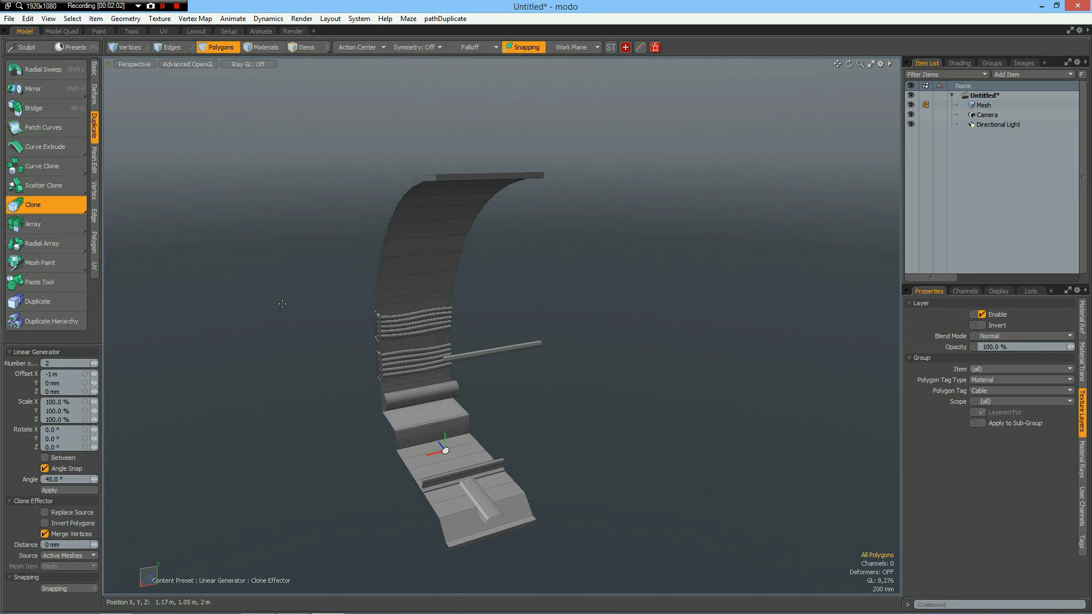
pyautogui.click(283, 303)
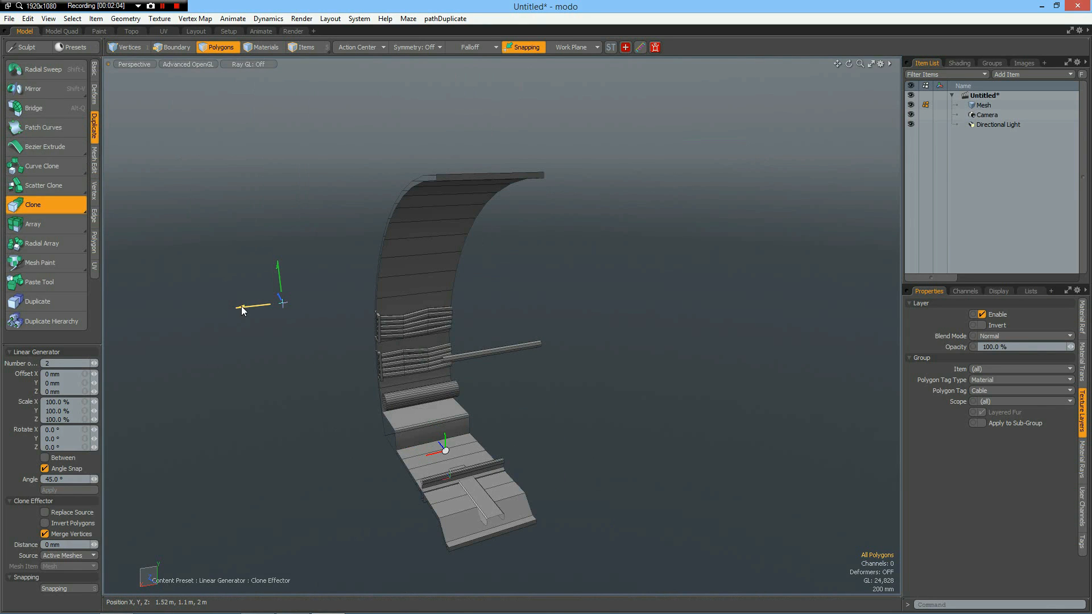
pyautogui.moveTo(283, 303); pyautogui.dragTo(378, 292)
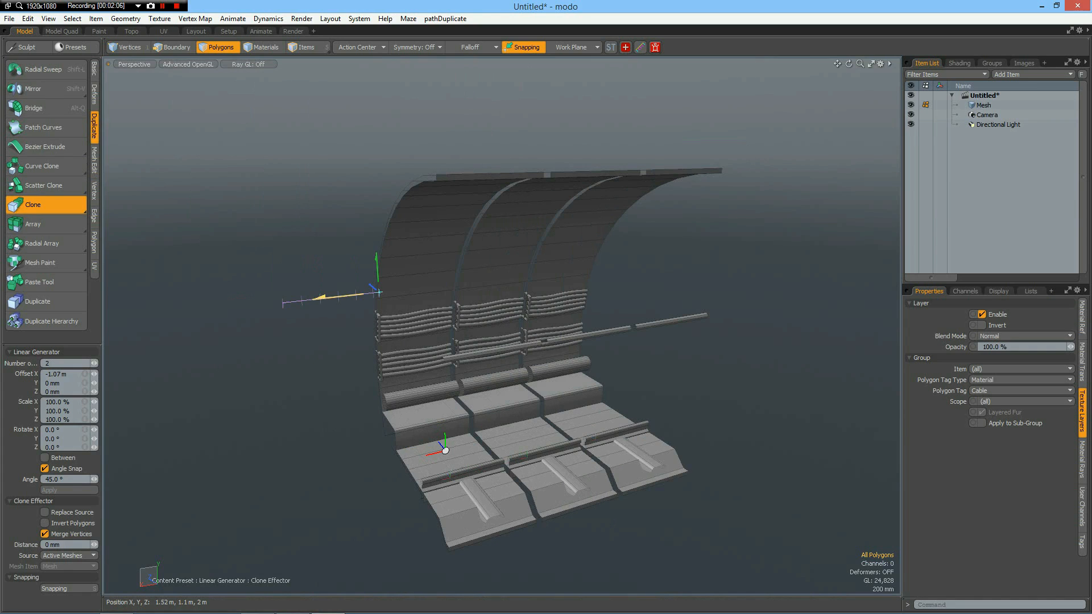
pyautogui.click(70, 378)
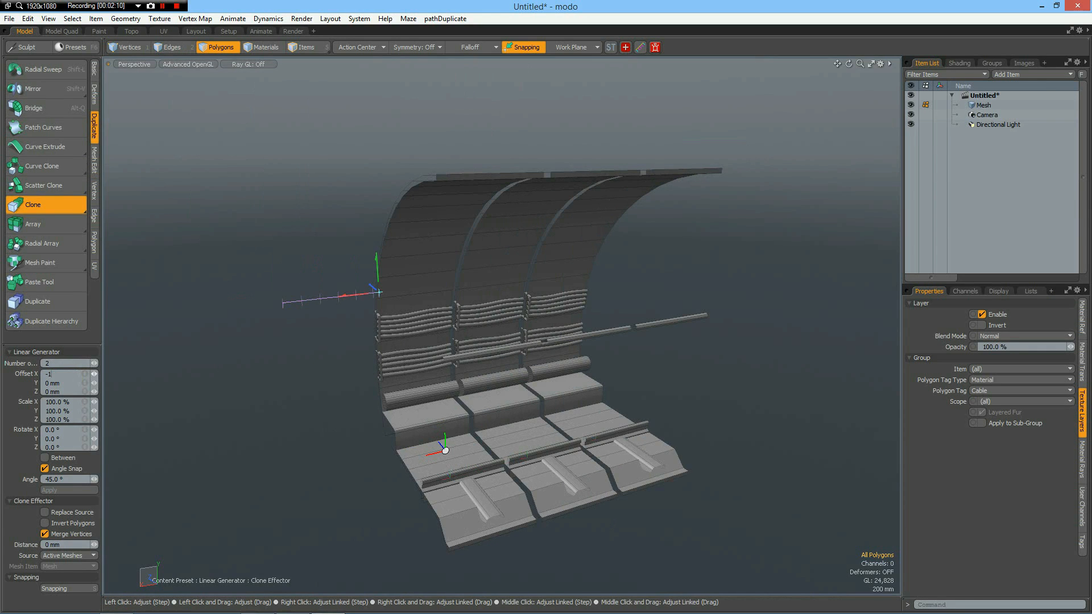
pyautogui.write('-1m')
pyautogui.press('Return')
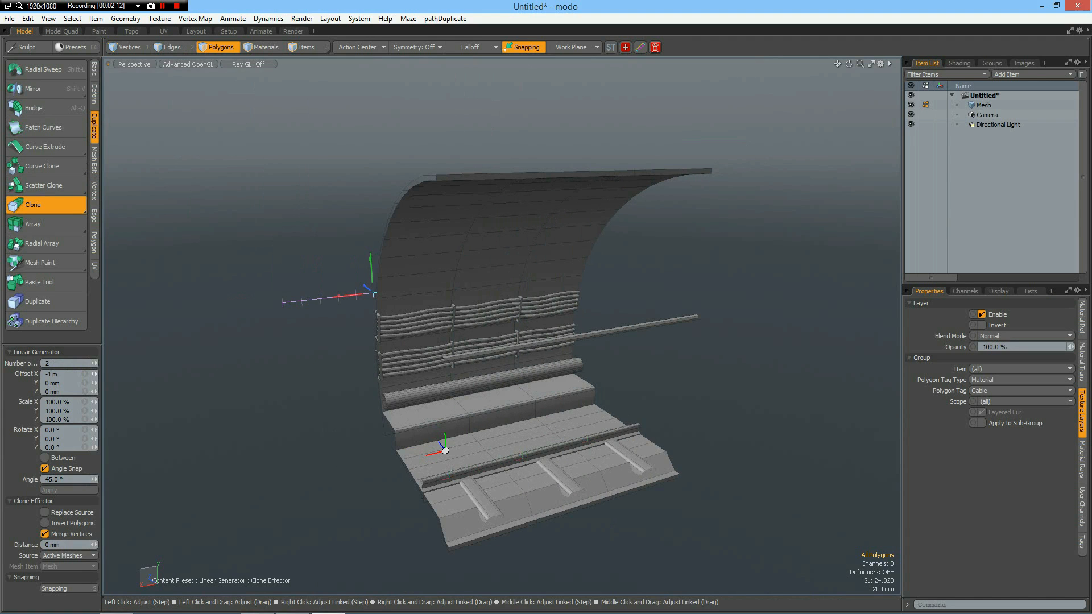
# Merge the coincident vertices of the cloned sections using the Automatic range.
pyautogui.click(94, 193)
pyautogui.click(28, 261)
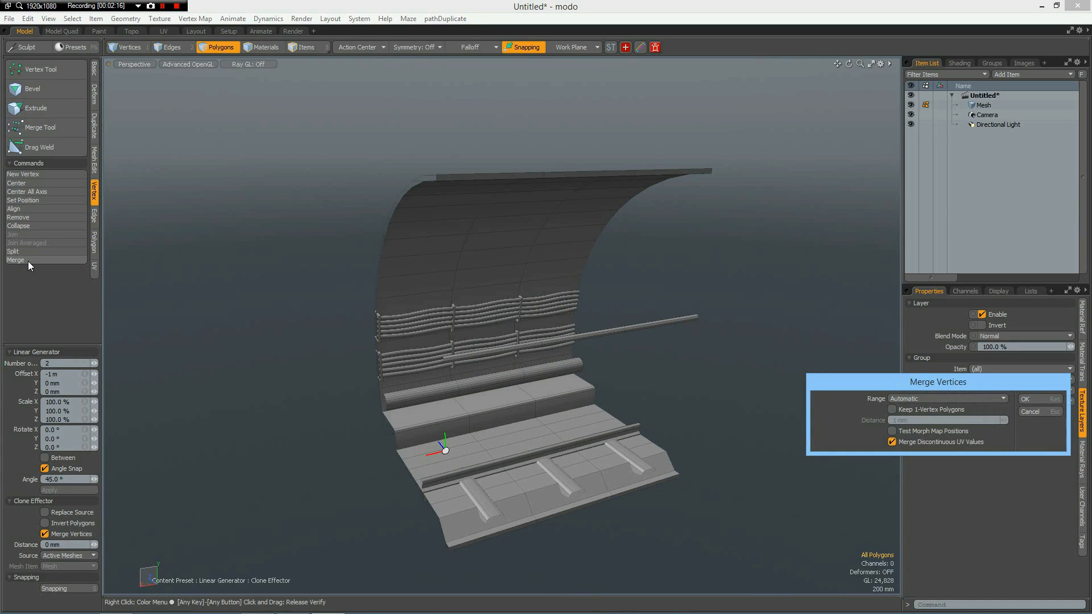
pyautogui.press('Return')
pyautogui.press('Return')
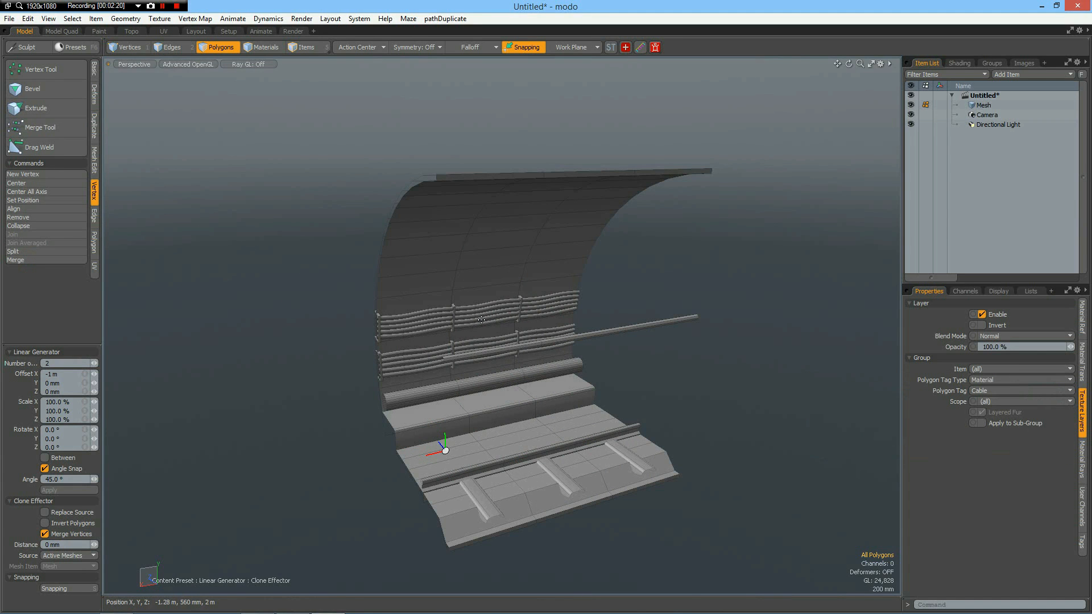
# In the middle section's upper bundle, select one edge loop on each of the two lowest cables and move them down slightly.
pyautogui.scroll(4, 481, 320)
pyautogui.keyDown('alt'); pyautogui.moveTo(482, 336); pyautogui.dragTo(488, 324); pyautogui.keyUp('alt')
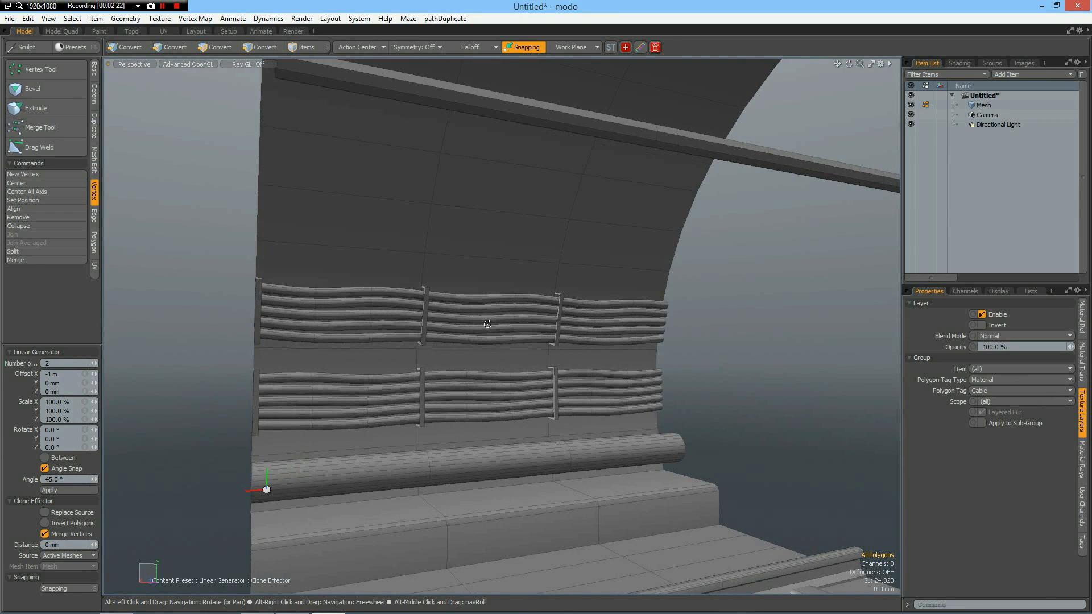
pyautogui.scroll(2, 475, 326)
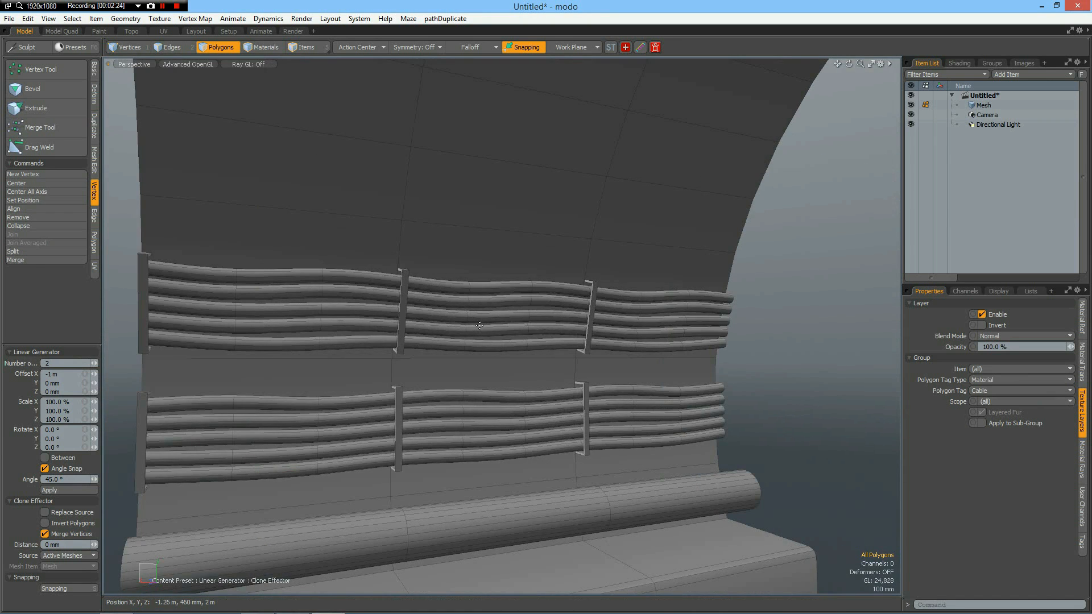
pyautogui.scroll(2, 476, 327)
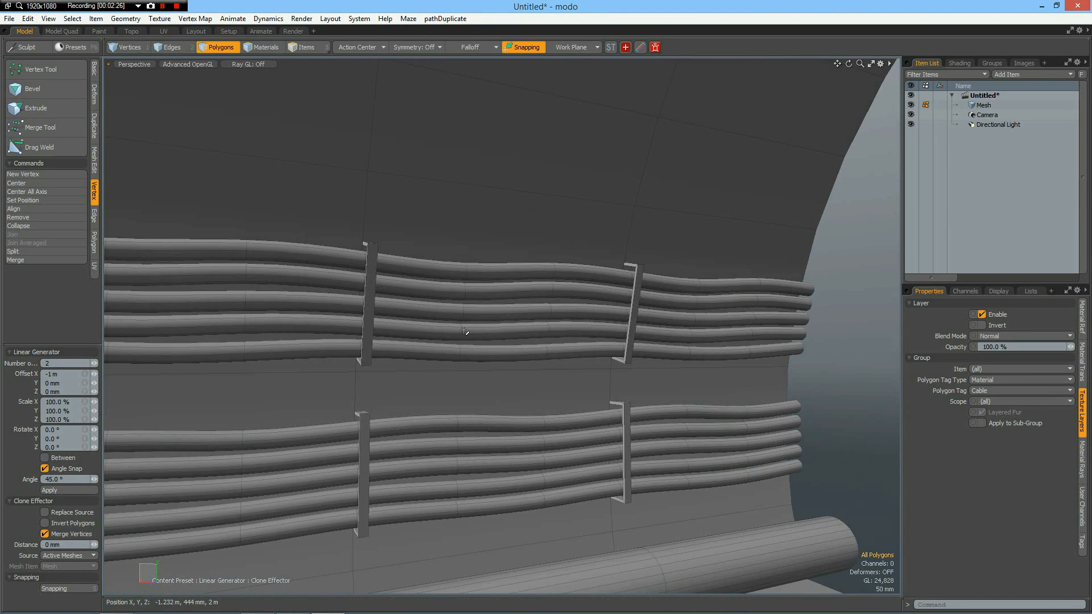
pyautogui.press('2')
pyautogui.click(464, 332)
pyautogui.keyDown('shift'); pyautogui.click(462, 352); pyautogui.keyUp('shift')
pyautogui.press('l')
pyautogui.press('w')
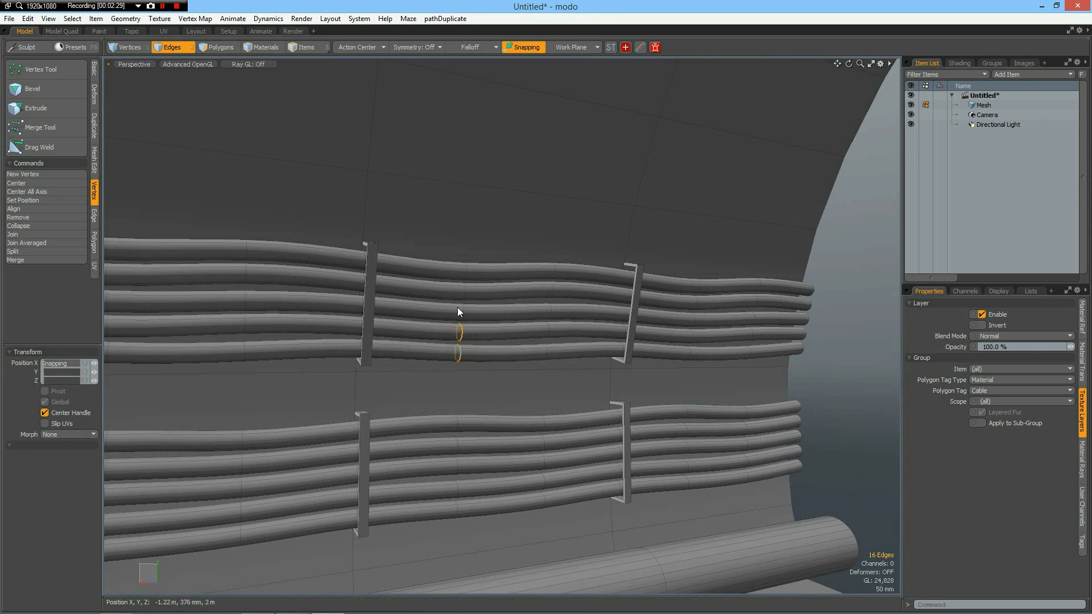
pyautogui.moveTo(458, 309); pyautogui.dragTo(457, 317)
pyautogui.press('q')
# Select the top cable's edge loop in the middle section of the upper bundle and raise it about 36 mm.
pyautogui.click(468, 270)
pyautogui.press('l')
pyautogui.press('w')
pyautogui.moveTo(465, 234); pyautogui.dragTo(464, 227)
pyautogui.press('q')
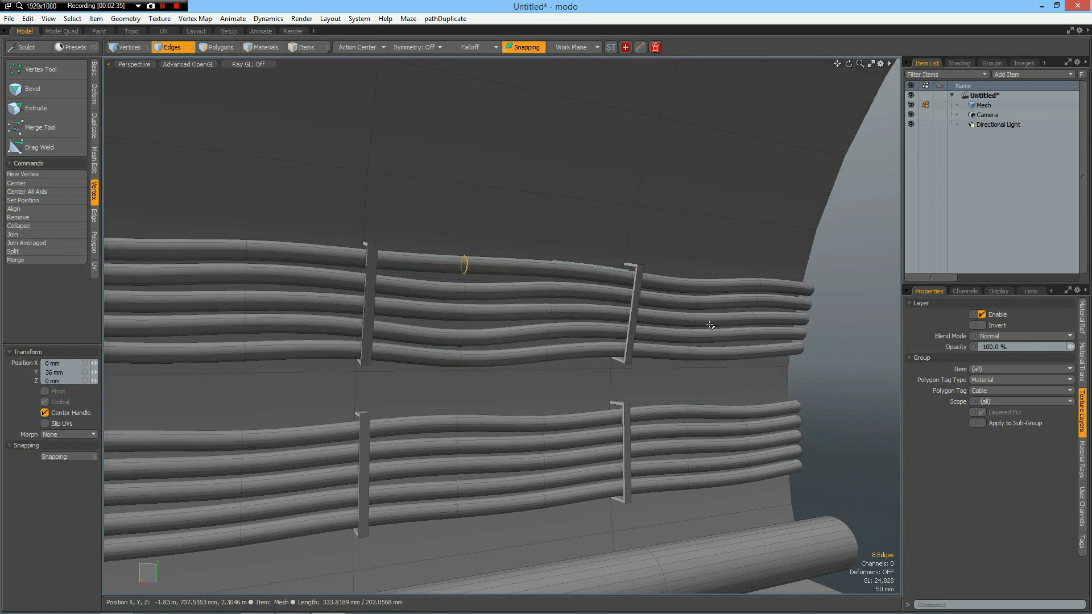
# In the last section's upper bundle, select the edge loops nearest the far end on all five cables and lower them slightly.
pyautogui.moveTo(748, 264); pyautogui.dragTo(756, 371, button='right')
pyautogui.press('l')
pyautogui.scroll(3, 776, 392)
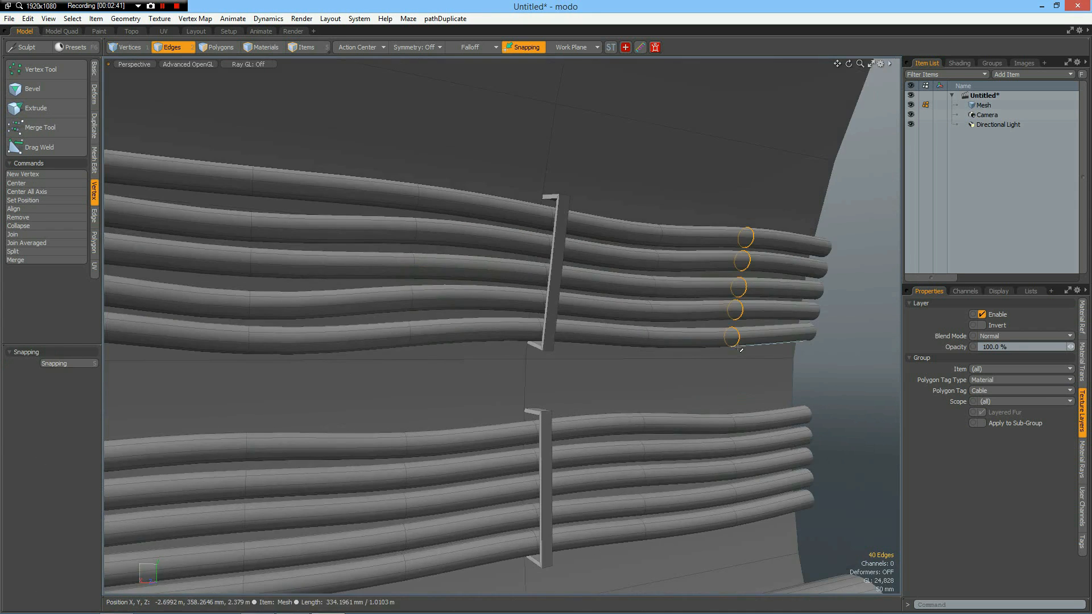
pyautogui.press('w')
pyautogui.moveTo(741, 246); pyautogui.dragTo(741, 261)
pyautogui.press('q')
# In the middle section's lower bundle, select the far edge loops of the top two cables and raise them slightly.
pyautogui.keyDown('alt'); pyautogui.keyDown('shift'); pyautogui.moveTo(452, 474); pyautogui.dragTo(560, 364); pyautogui.keyUp('shift'); pyautogui.keyUp('alt')
pyautogui.moveTo(515, 294); pyautogui.dragTo(550, 373, button='right')
pyautogui.press('l')
pyautogui.scroll(3, 544, 352)
pyautogui.press('w')
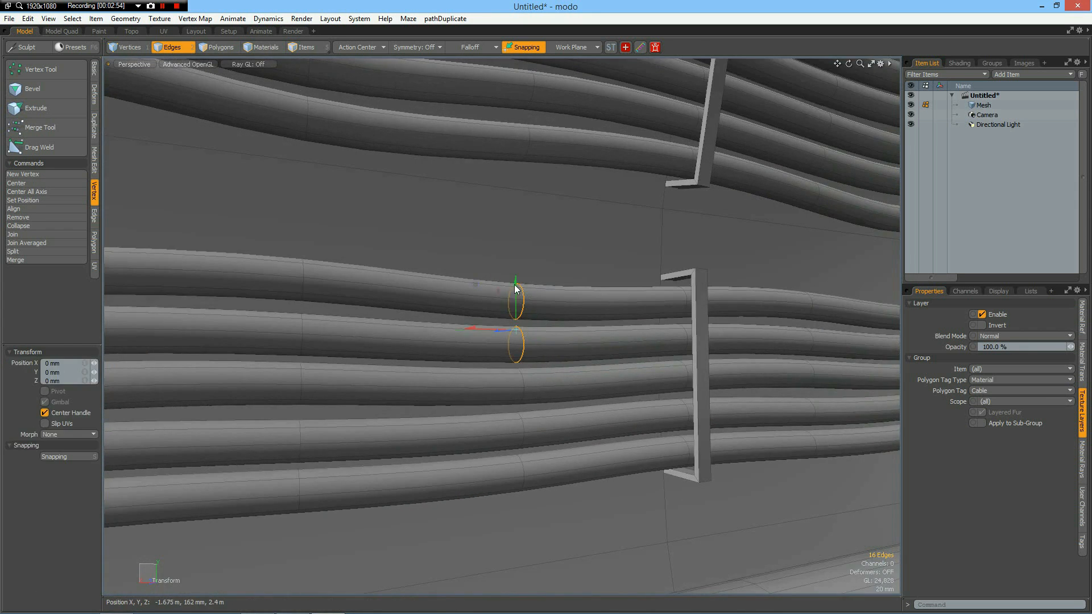
pyautogui.moveTo(516, 284); pyautogui.dragTo(516, 271)
pyautogui.scroll(-3, 542, 362)
pyautogui.press('q')
# Slightly lower the lower bundle's bottommost cable at its far loop in the middle section and its first loop in the last section.
pyautogui.doubleClick(533, 416)
pyautogui.press('w')
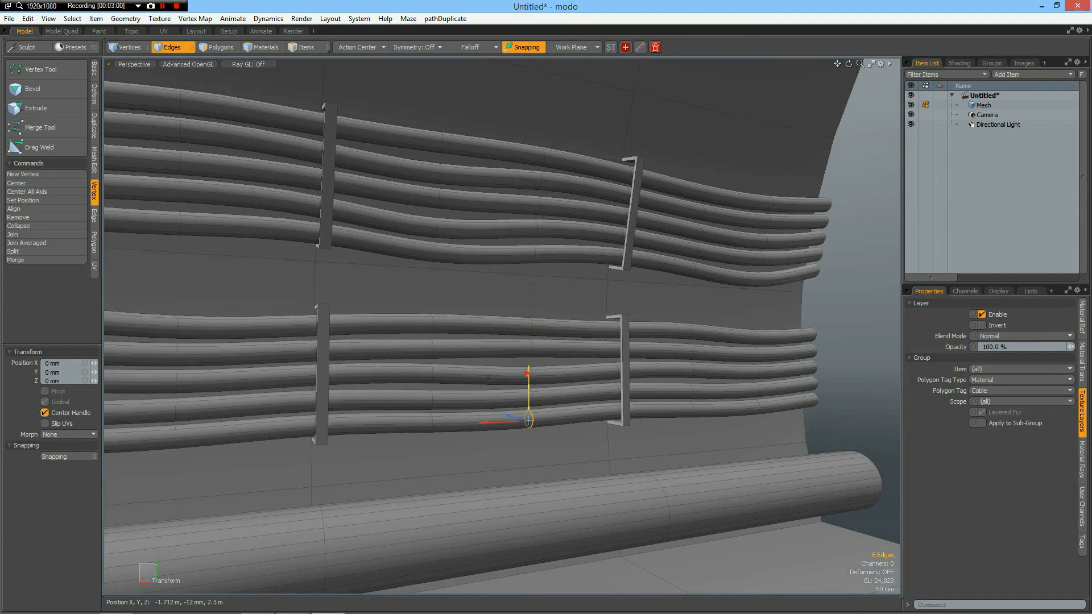
pyautogui.moveTo(530, 373); pyautogui.dragTo(530, 380)
pyautogui.press('q')
pyautogui.doubleClick(694, 410)
pyautogui.press('w')
pyautogui.moveTo(688, 366); pyautogui.dragTo(688, 370)
pyautogui.press('q')
# Select the far-end edge loops of the lower bundle's two bottommost cables in the last section and lower them about 15 mm.
pyautogui.click(760, 403)
pyautogui.doubleClick(760, 403)
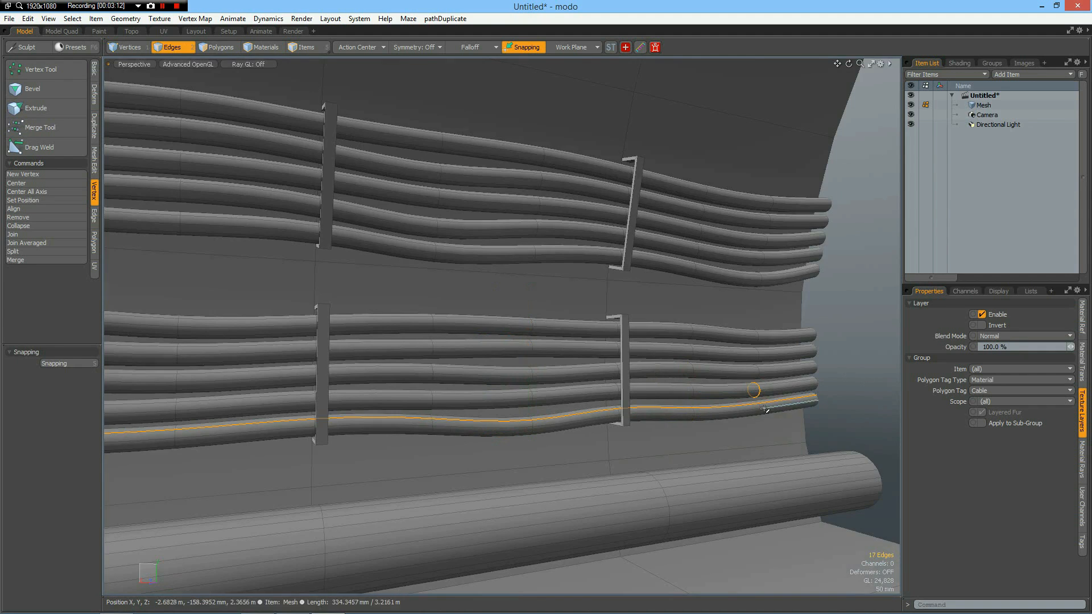
pyautogui.scroll(4, 760, 404)
pyautogui.press('Escape')
pyautogui.doubleClick(752, 371)
pyautogui.keyDown('shift'); pyautogui.doubleClick(756, 405); pyautogui.keyUp('shift')
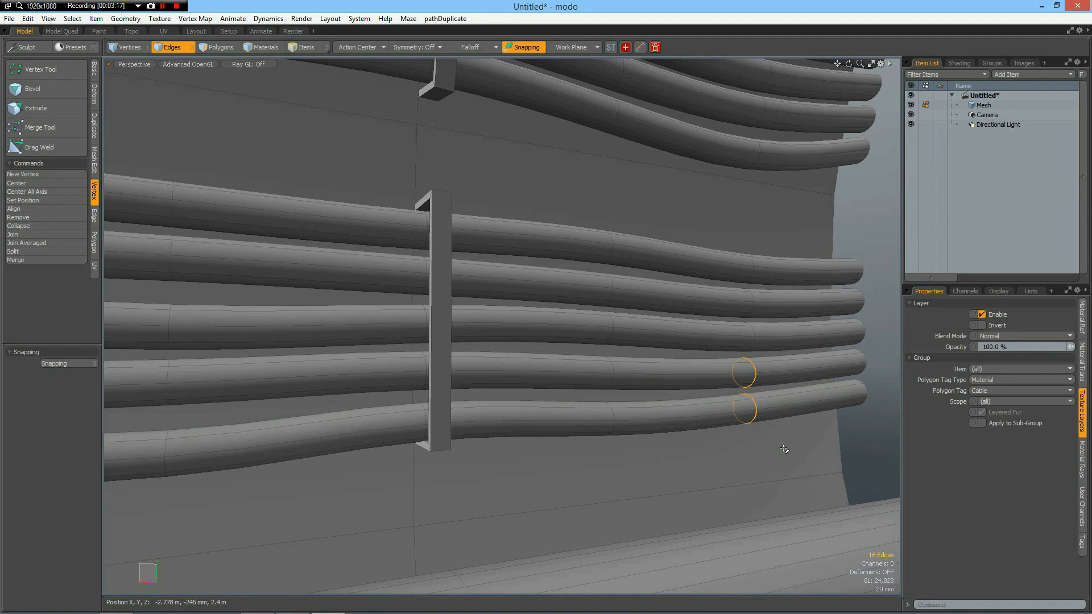
pyautogui.press('w')
pyautogui.moveTo(745, 354); pyautogui.dragTo(744, 358)
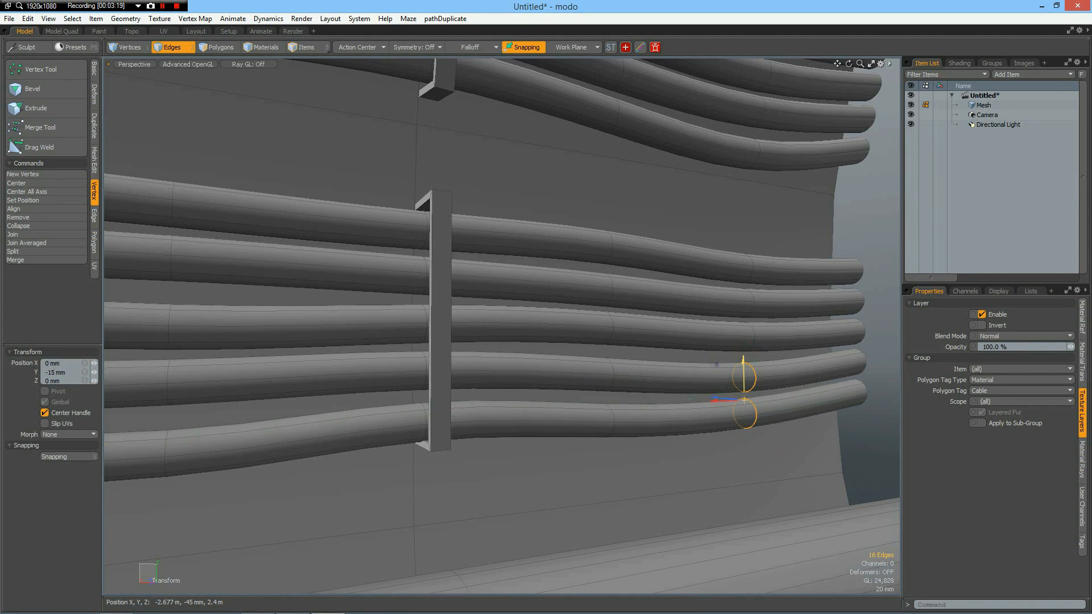
pyautogui.press('q')
# Examine both reshaped cable bundles across the three tunnel sections.
pyautogui.click(869, 335)
pyautogui.scroll(-4, 888, 335)
pyautogui.click(891, 336)
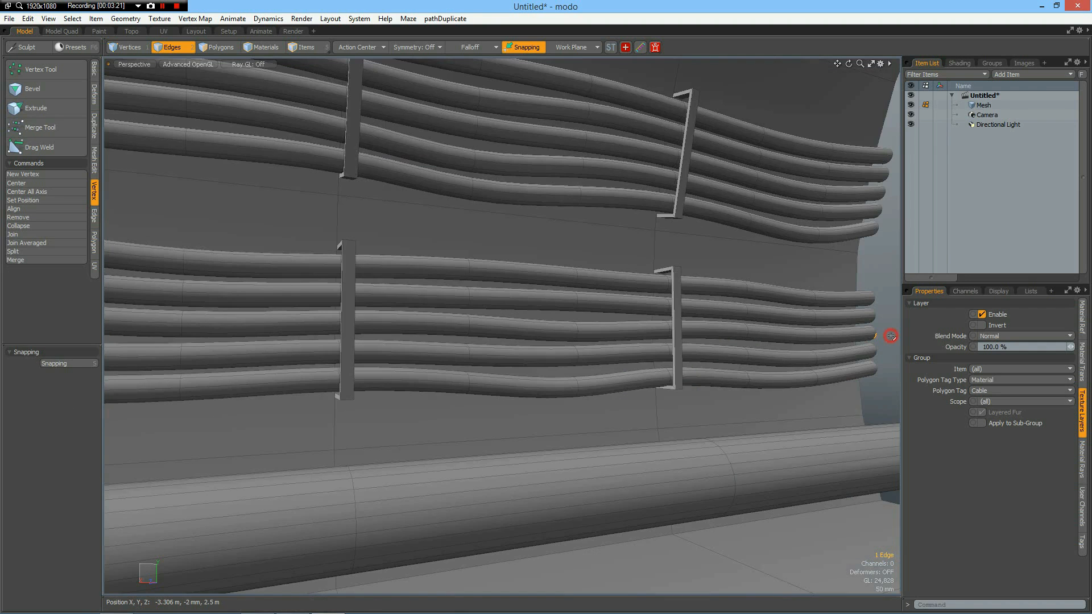
pyautogui.scroll(-5, 886, 339)
pyautogui.keyDown('alt'); pyautogui.moveTo(721, 382); pyautogui.dragTo(561, 380); pyautogui.keyUp('alt')
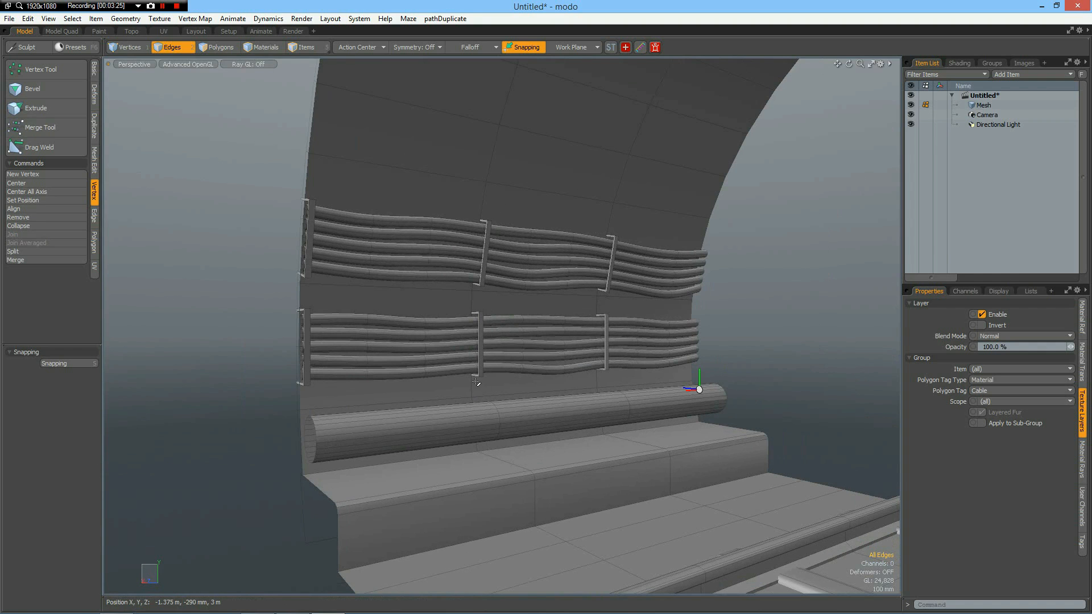
pyautogui.keyDown('alt'); pyautogui.moveTo(431, 368); pyautogui.dragTo(507, 392); pyautogui.keyUp('alt')
pyautogui.scroll(-3, 506, 391)
pyautogui.scroll(5, 506, 392)
# Add an edge loop around the large pipe at about 50% of the middle section's length.
pyautogui.moveTo(571, 429)
pyautogui.keyDown('alt'); pyautogui.mouseDown()
pyautogui.moveTo(522, 432)
pyautogui.moveTo(560, 425)
pyautogui.mouseUp(); pyautogui.keyUp('alt')
pyautogui.scroll(3, 531, 415)
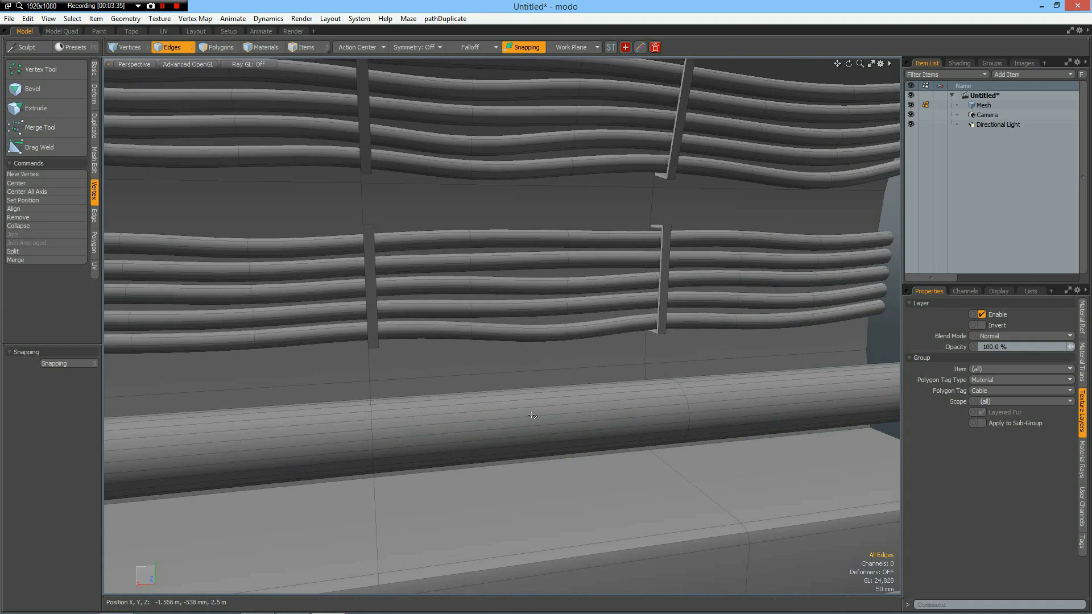
pyautogui.hotkey('alt', 'l')
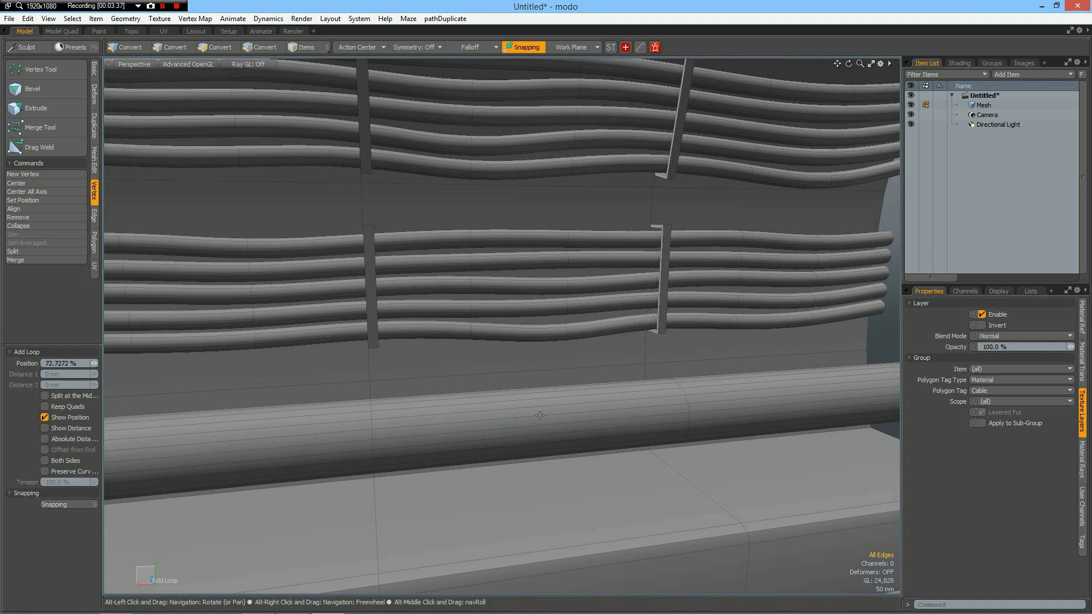
pyautogui.click(541, 414)
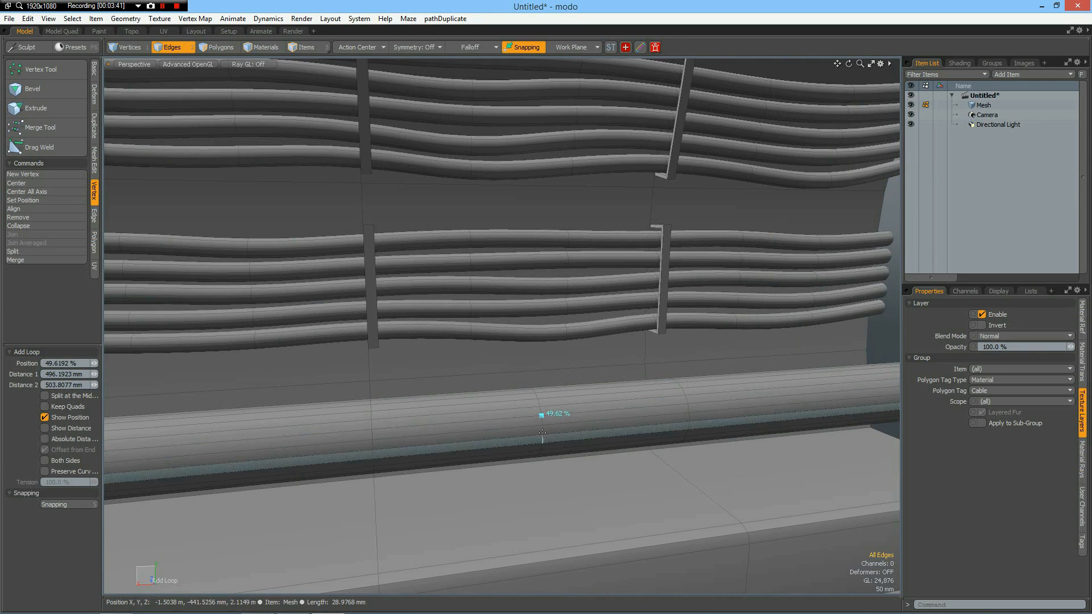
pyautogui.scroll(5, 541, 426)
pyautogui.press('space')
# Select the pipe's new edge loop and bevel it with an inset of about 20.5 mm to form a band.
pyautogui.doubleClick(538, 417)
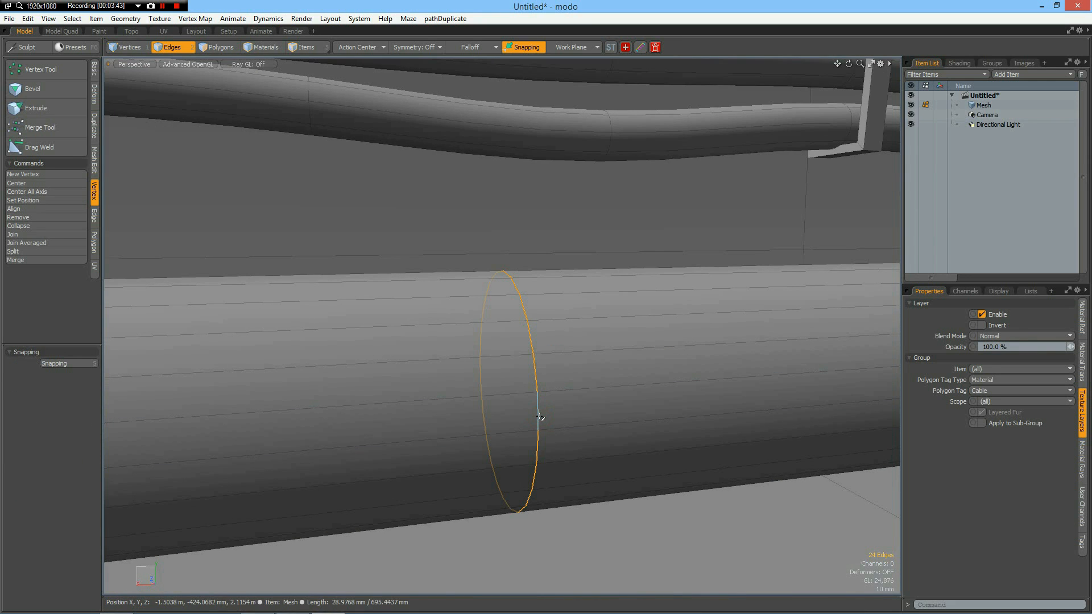
pyautogui.press('b')
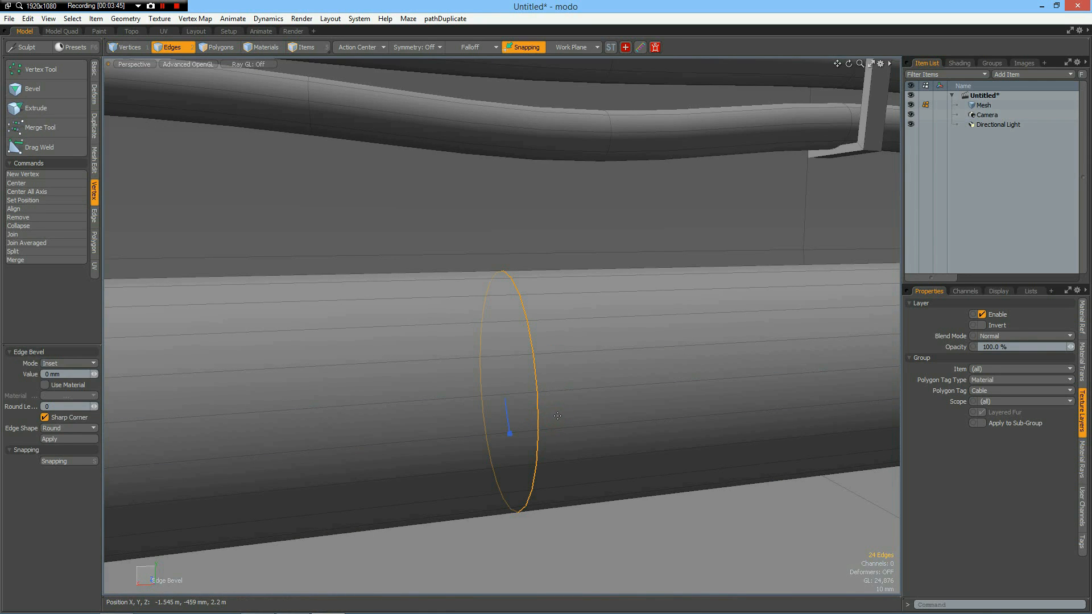
pyautogui.moveTo(512, 434)
pyautogui.mouseDown()
pyautogui.moveTo(603, 434)
pyautogui.moveTo(512, 456)
pyautogui.mouseUp()
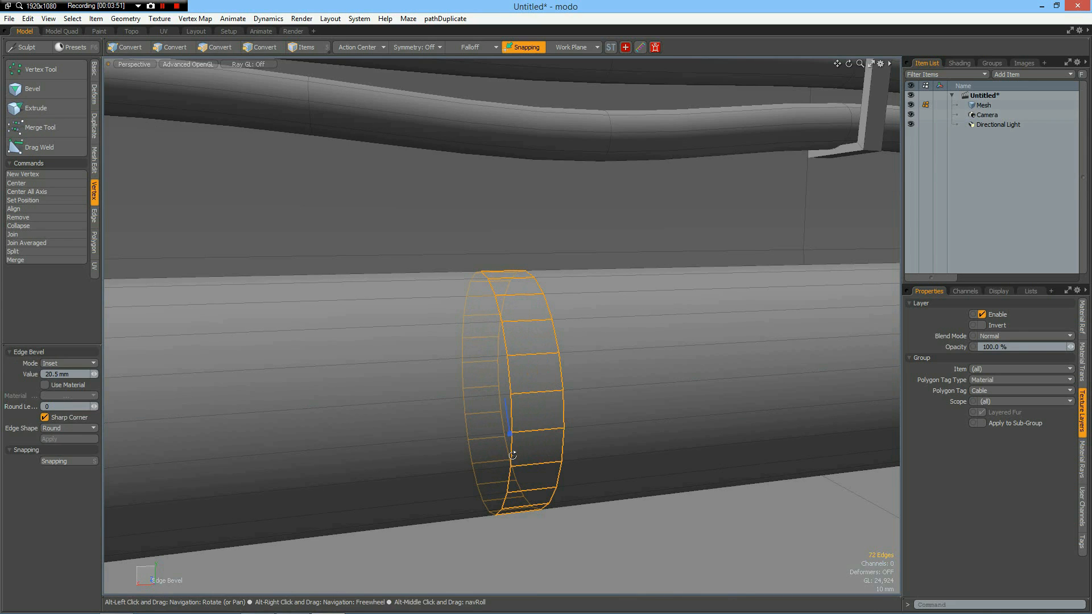
# Convert the band to a polygon selection and bevel it outward with a shift of about 17 mm as a raised ring.
pyautogui.hotkey('alt', '3')
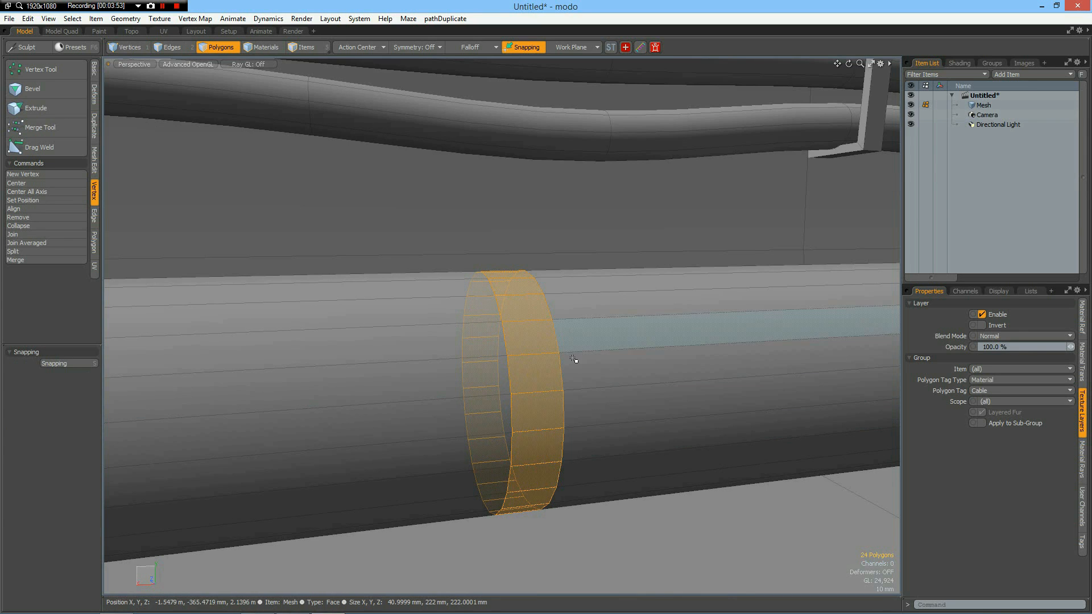
pyautogui.press('b')
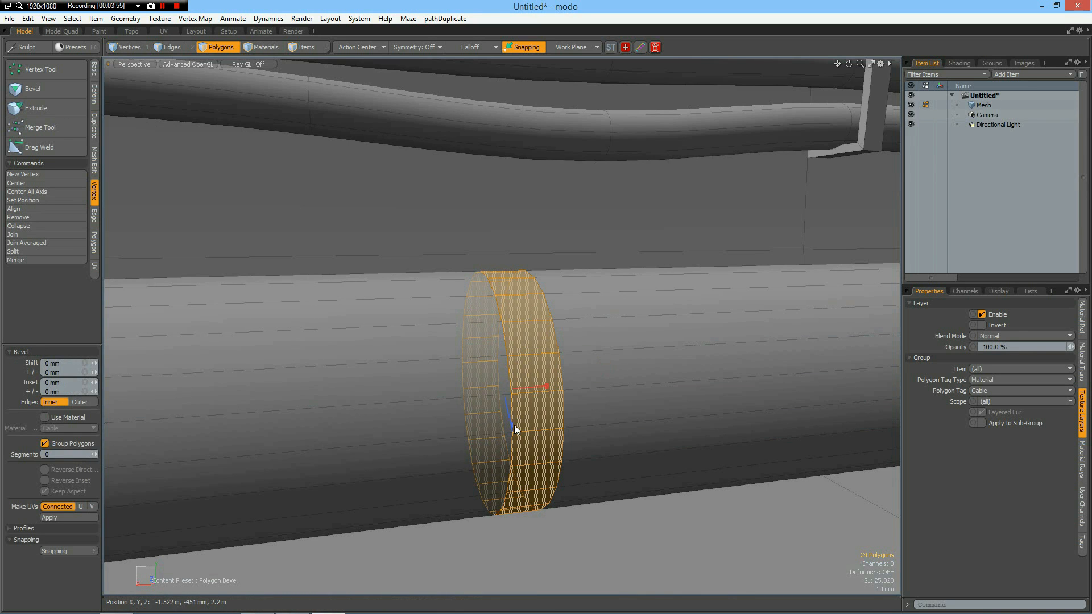
pyautogui.moveTo(513, 427); pyautogui.dragTo(516, 445)
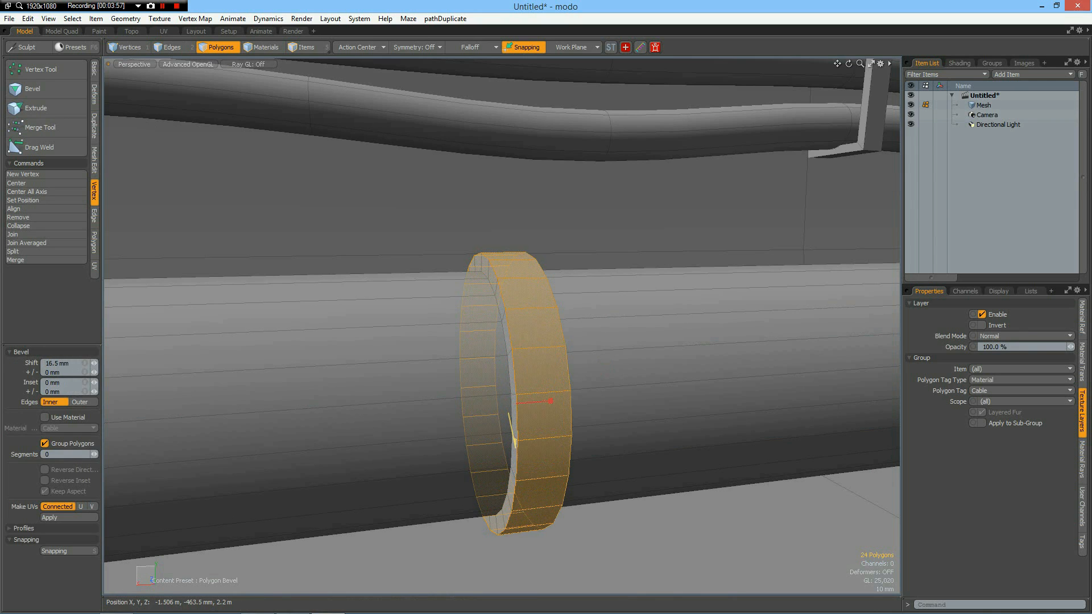
pyautogui.press('space')
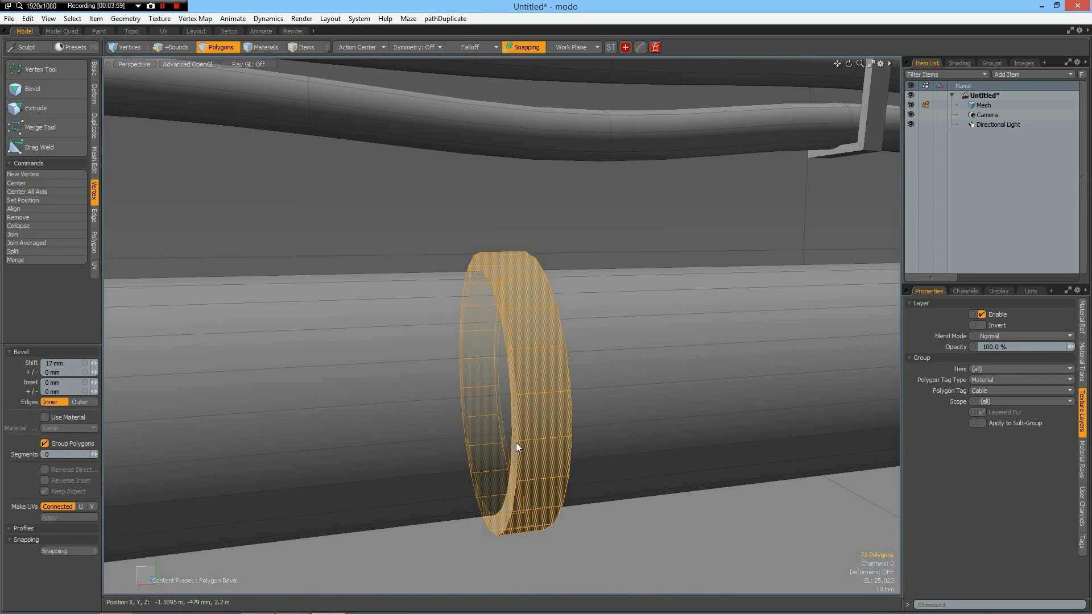
# Assign a new material named PipeSupport to the ring's polygons.
pyautogui.press('m')
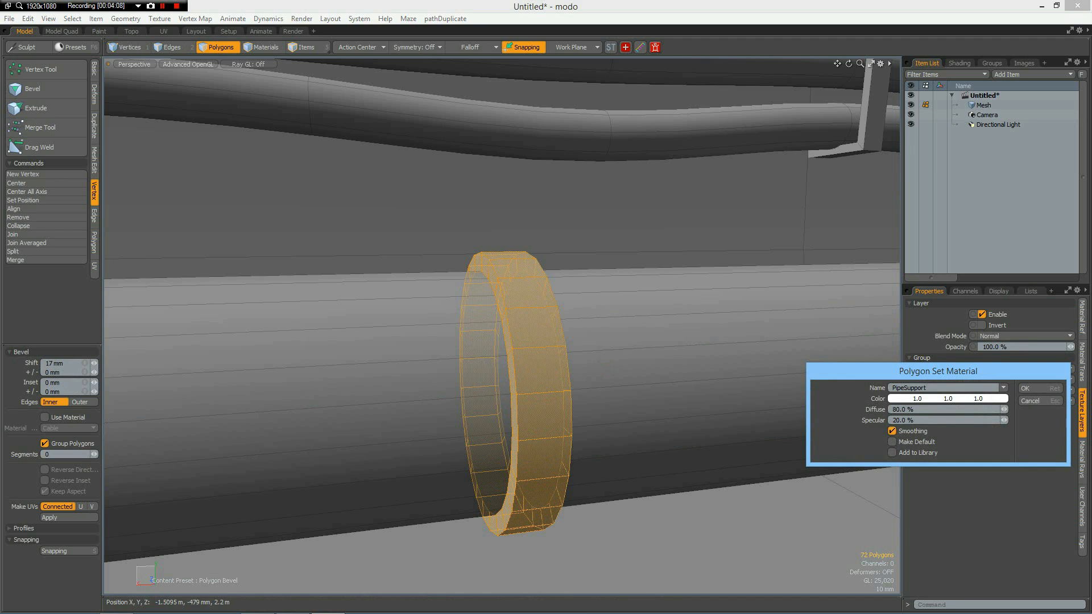
pyautogui.press('Return')
pyautogui.keyDown('alt'); pyautogui.moveTo(503, 404); pyautogui.dragTo(571, 421); pyautogui.keyUp('alt')
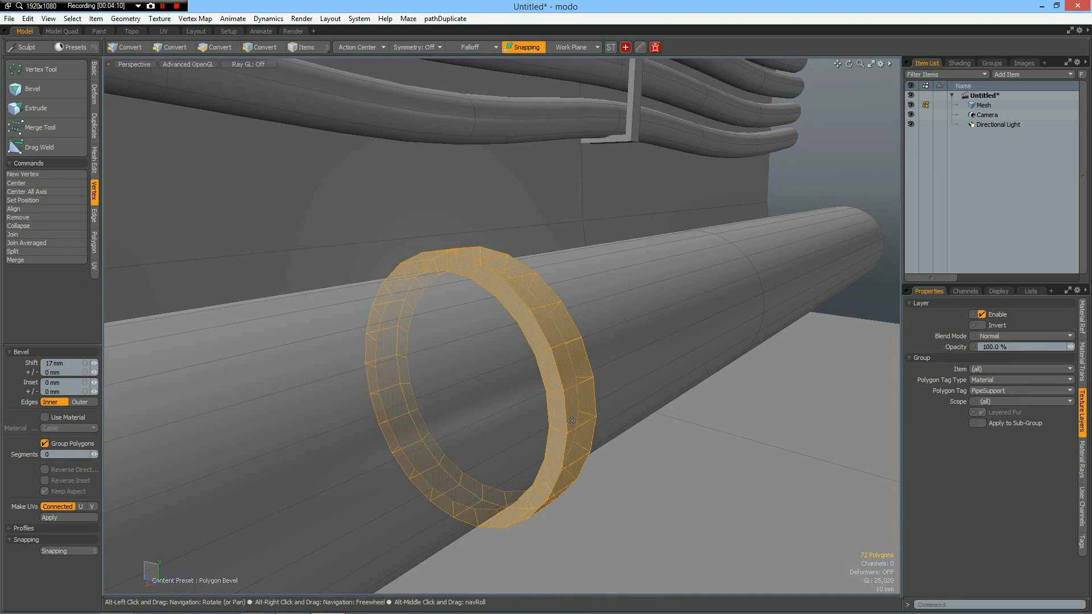
# Extrude the two outer polygons at the pipe ring's underside about 163 mm downward into the walkway as a support leg.
pyautogui.press('KP_3')
pyautogui.scroll(-5, 589, 236)
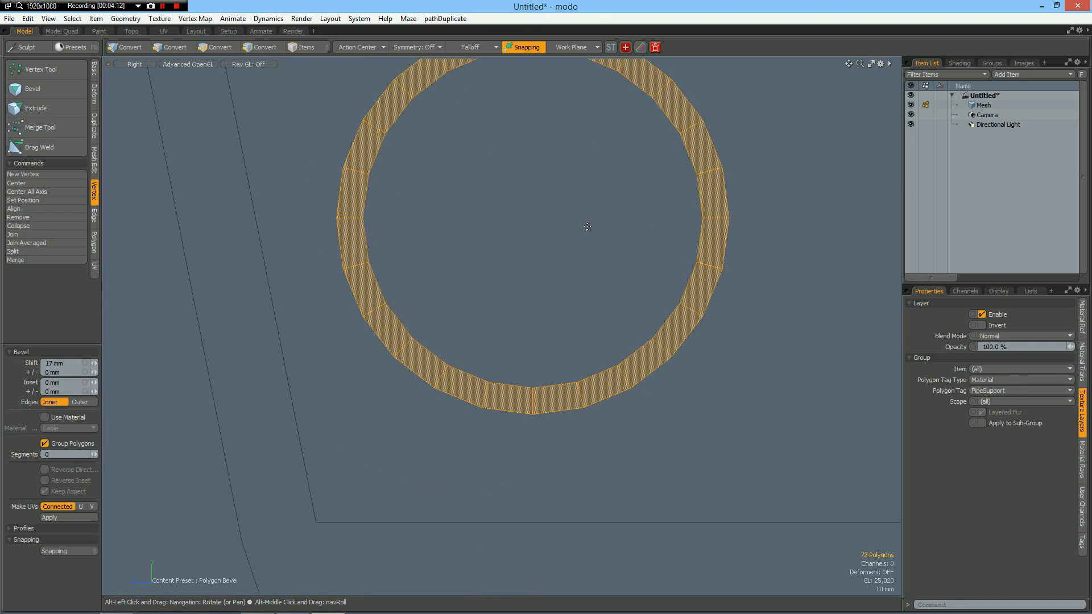
pyautogui.scroll(3, 590, 236)
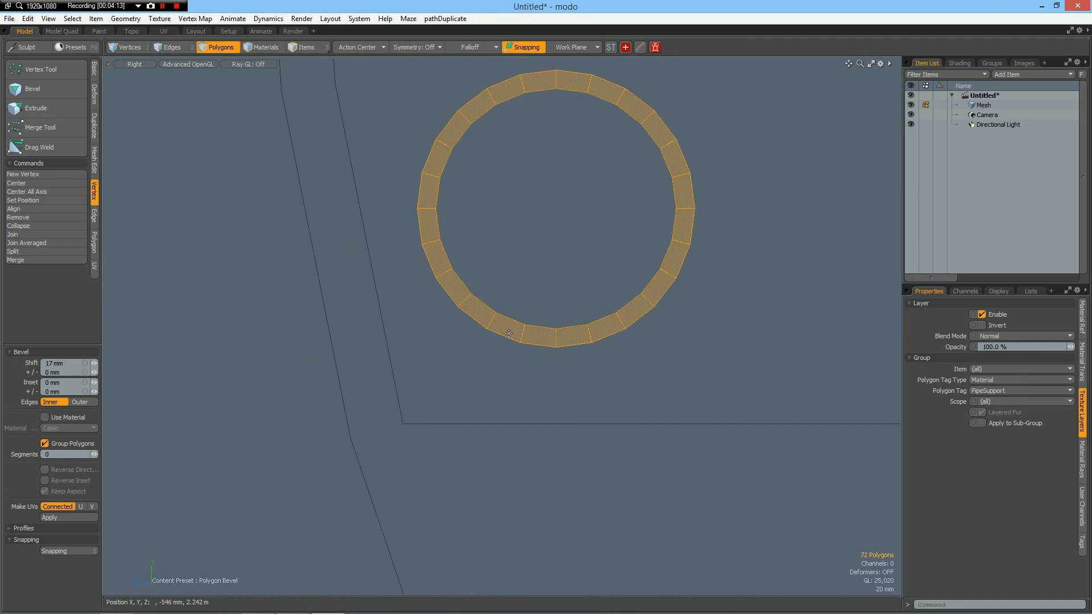
pyautogui.press('space')
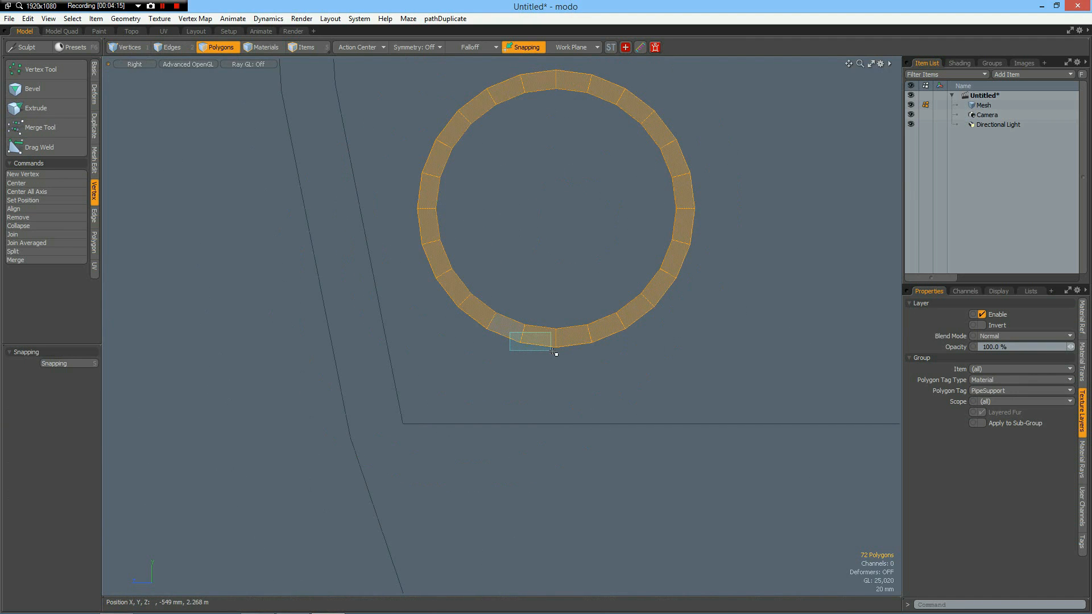
pyautogui.moveTo(611, 358); pyautogui.dragTo(611, 359, button='right')
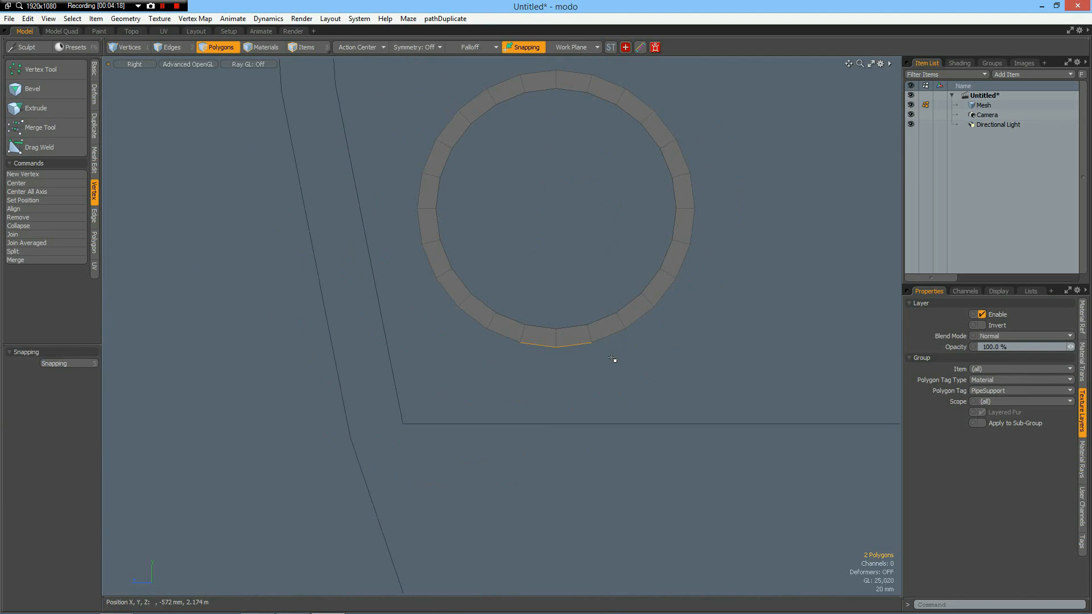
pyautogui.hotkey('shift', 'x')
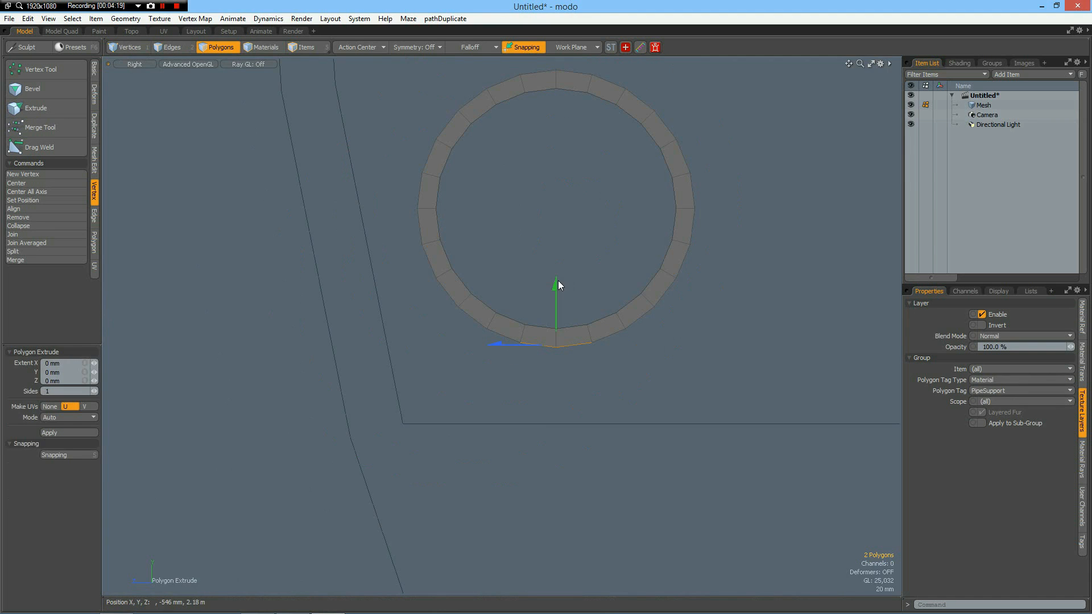
pyautogui.moveTo(556, 283); pyautogui.dragTo(556, 461)
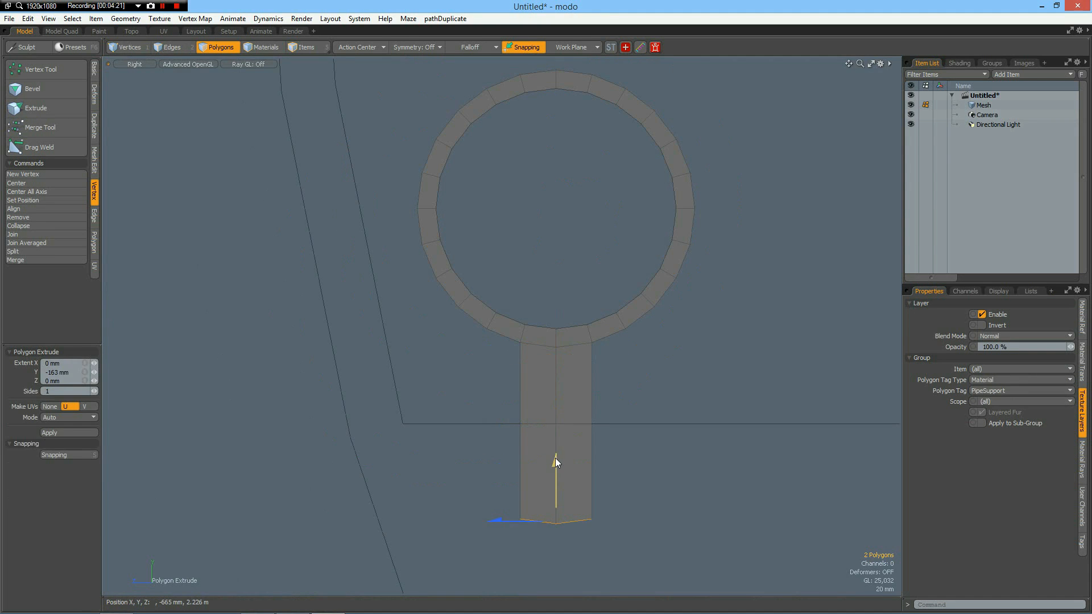
pyautogui.press('Escape')
# Select the end sleeper's connected polygons and turn off its subdivision smoothing.
pyautogui.scroll(-8, 556, 421)
pyautogui.keyDown('alt'); pyautogui.moveTo(549, 385); pyautogui.dragTo(521, 438); pyautogui.keyUp('alt')
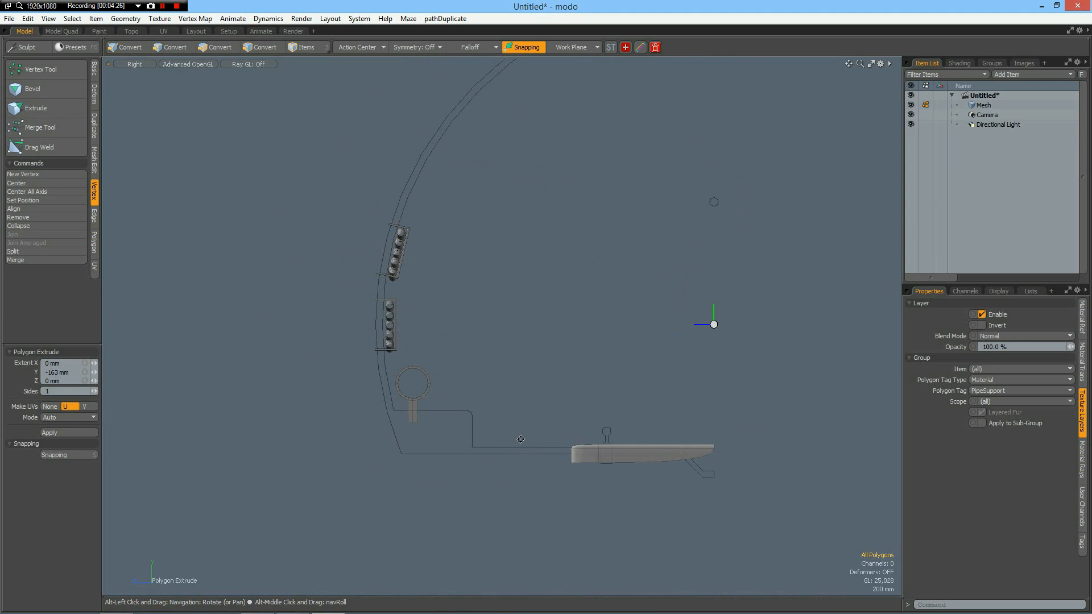
pyautogui.doubleClick(645, 456)
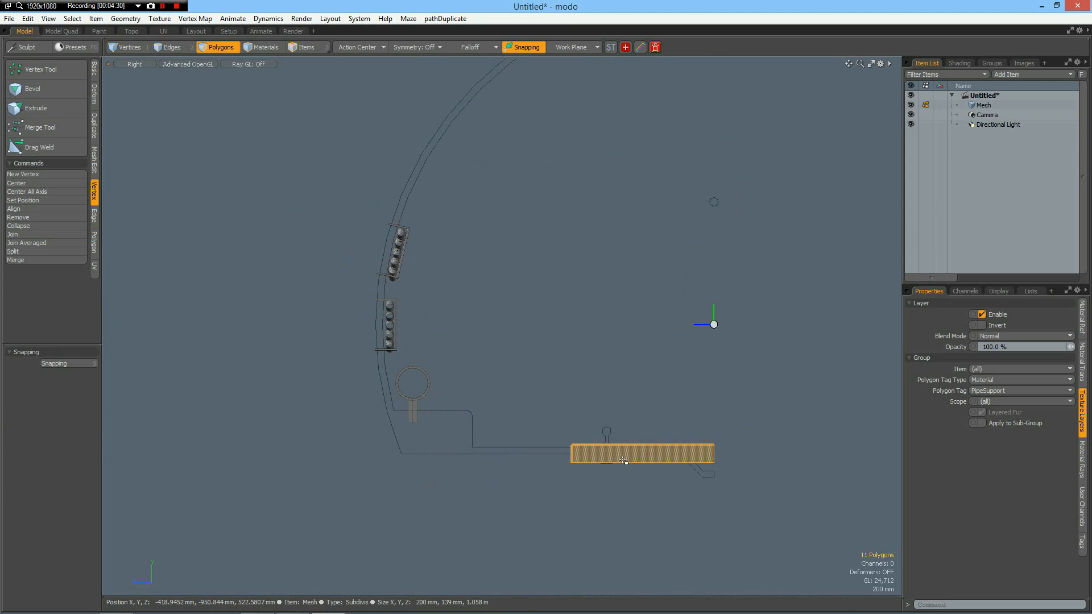
pyautogui.click(767, 422)
# Delete the three narrow edge polygons that close the floor along the tunnel's centreline in the perspective view.
pyautogui.hotkey('ctrl', 'space')
pyautogui.click(801, 386)
pyautogui.keyDown('alt'); pyautogui.moveTo(738, 401); pyautogui.dragTo(544, 527); pyautogui.keyUp('alt')
pyautogui.click(563, 519)
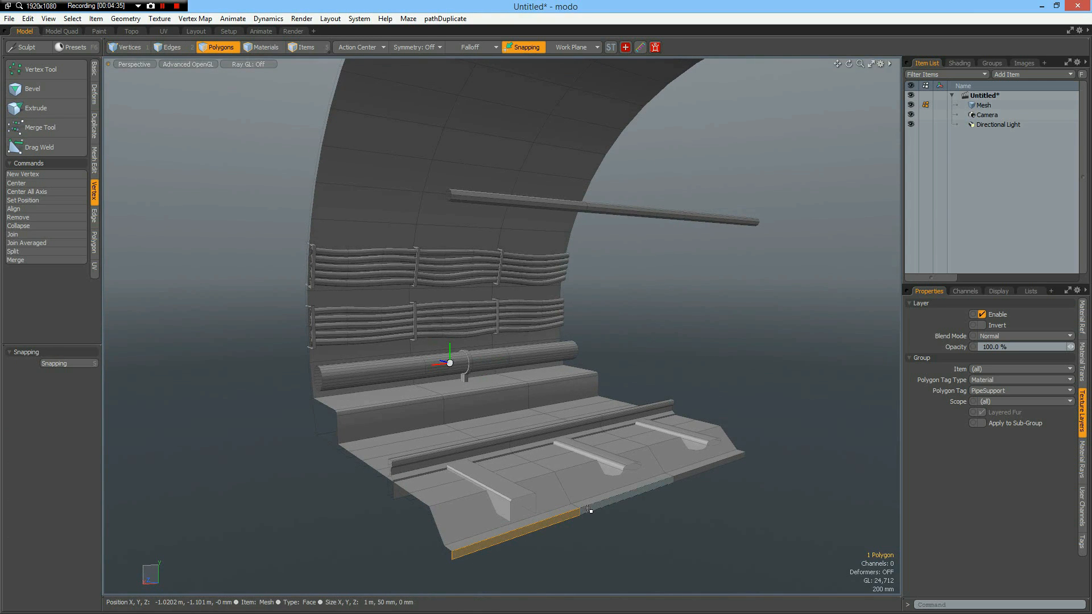
pyautogui.press('Delete')
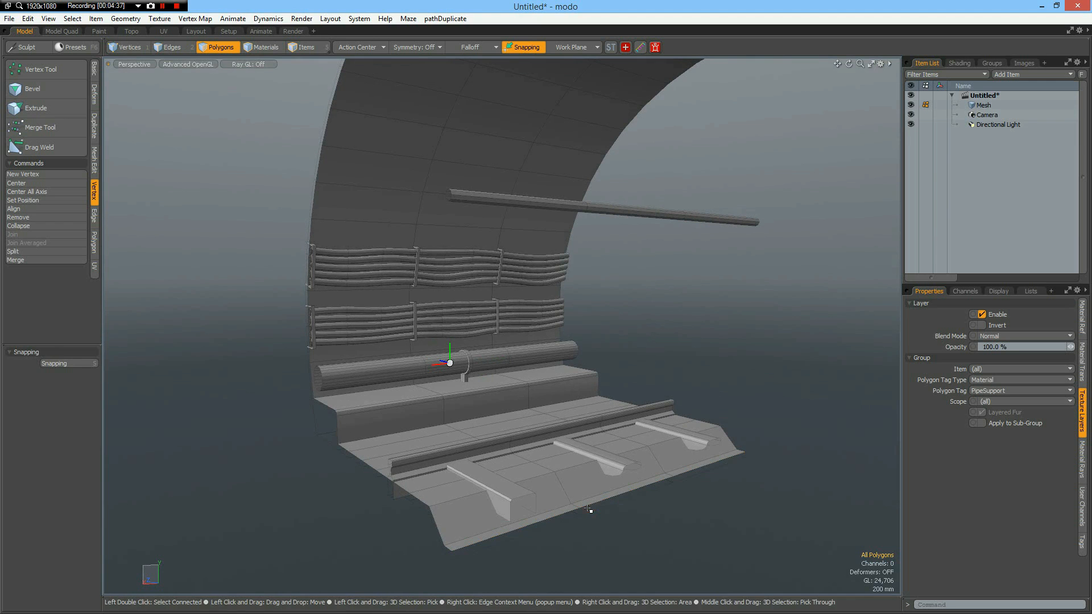
# Delete the three narrow edge polygons that close the roof shell along the tunnel's centreline.
pyautogui.scroll(-6, 578, 244)
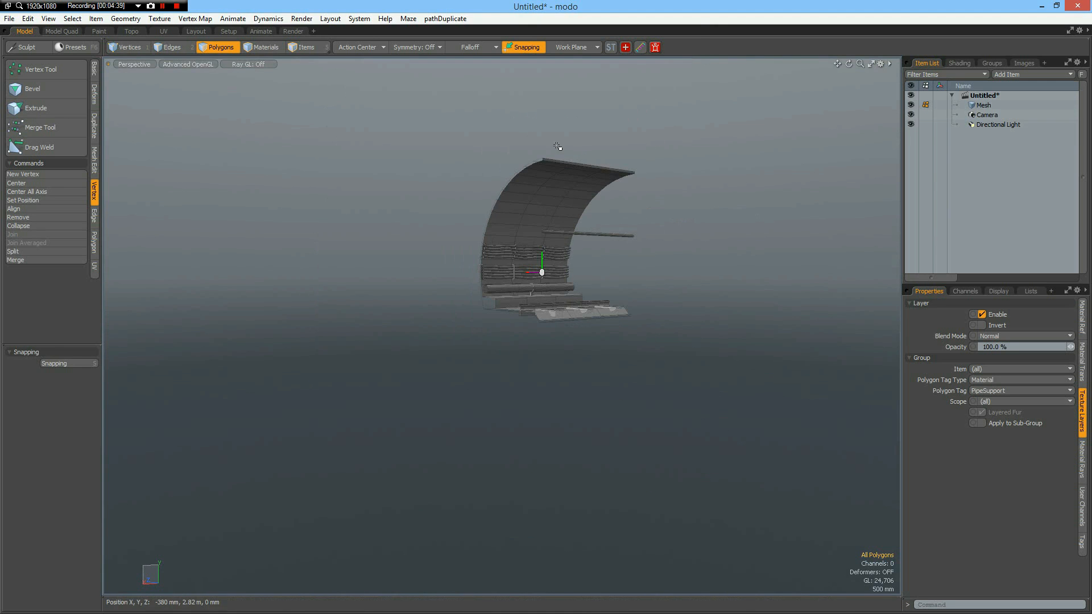
pyautogui.scroll(8, 560, 165)
pyautogui.click(502, 271)
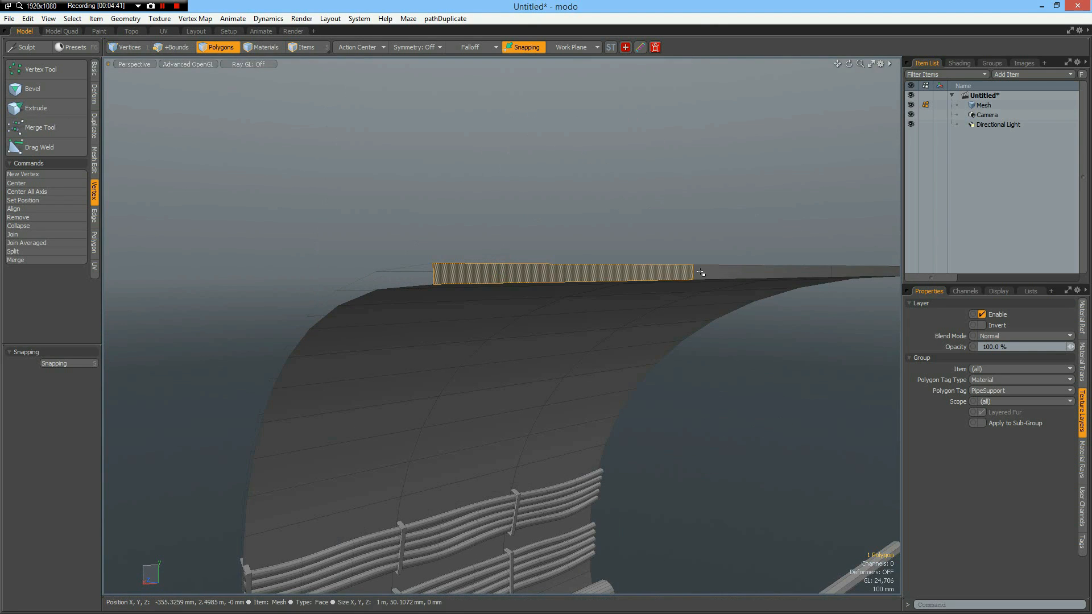
pyautogui.keyDown('shift'); pyautogui.click(723, 275); pyautogui.keyUp('shift')
pyautogui.press('Delete')
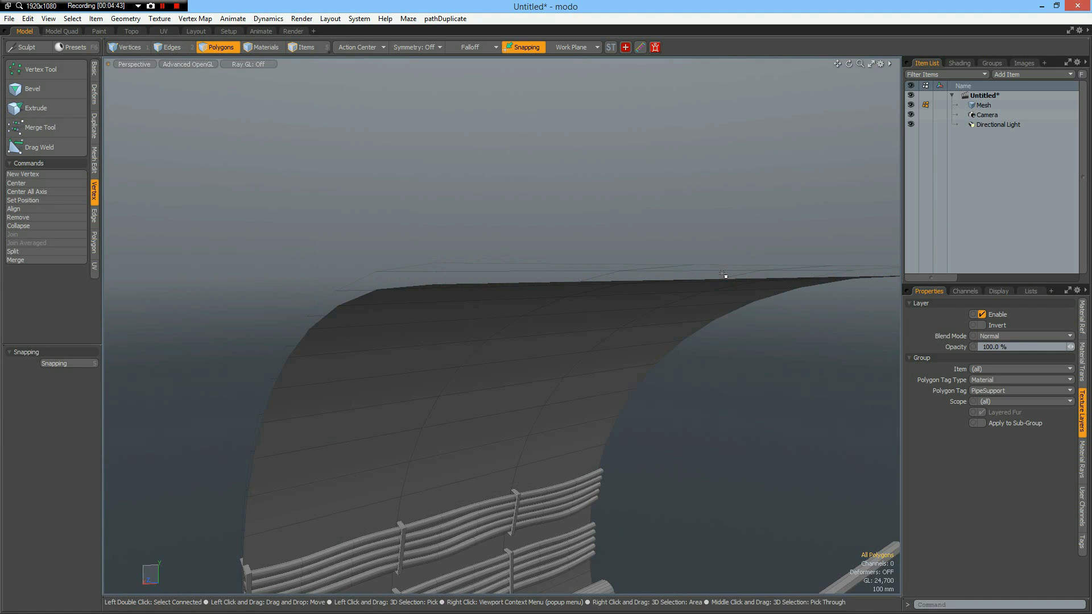
# Select the connected polygons of the tunnel's outer shell and delete them, keeping only the inner surface.
pyautogui.keyDown('alt'); pyautogui.moveTo(486, 313); pyautogui.dragTo(636, 365); pyautogui.keyUp('alt')
pyautogui.doubleClick(637, 364)
pyautogui.press('Delete')
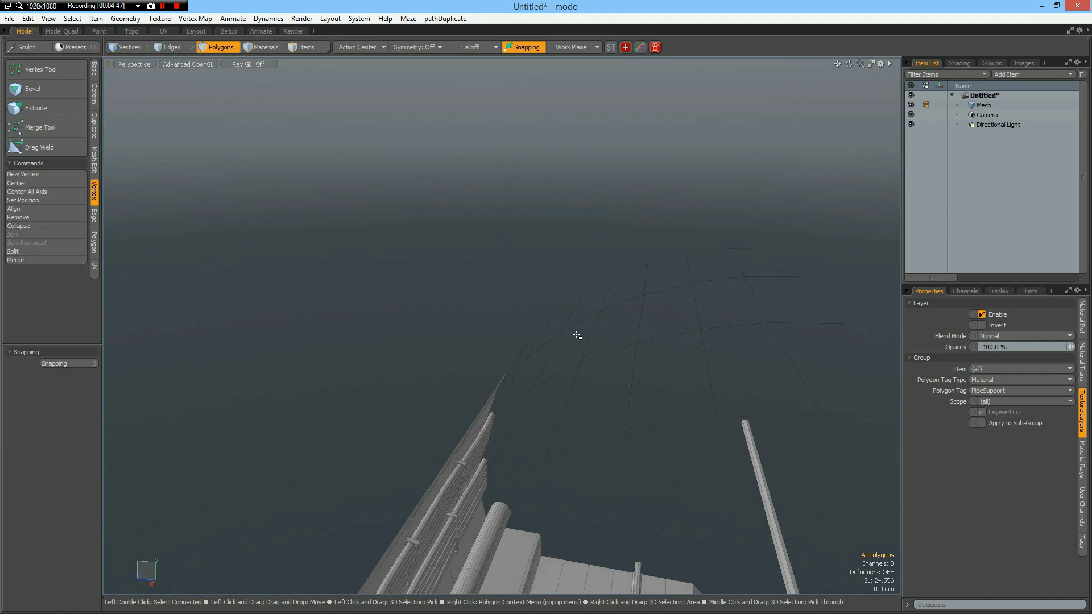
# Clone the whole three-section tunnel mesh once with an X offset of -3 m to extend its length.
pyautogui.scroll(-5, 576, 339)
pyautogui.keyDown('alt'); pyautogui.keyDown('shift'); pyautogui.moveTo(607, 419); pyautogui.dragTo(389, 364); pyautogui.keyUp('shift'); pyautogui.keyUp('alt')
pyautogui.scroll(6, 526, 314)
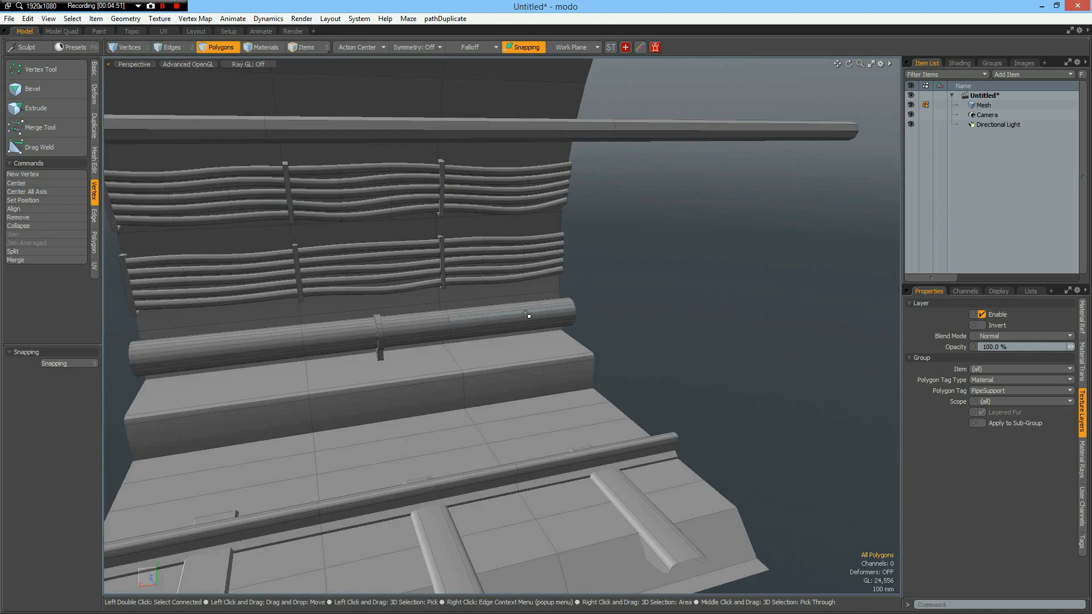
pyautogui.scroll(-6, 526, 314)
pyautogui.keyDown('alt'); pyautogui.keyDown('shift'); pyautogui.moveTo(475, 292); pyautogui.dragTo(518, 349); pyautogui.keyUp('shift'); pyautogui.keyUp('alt')
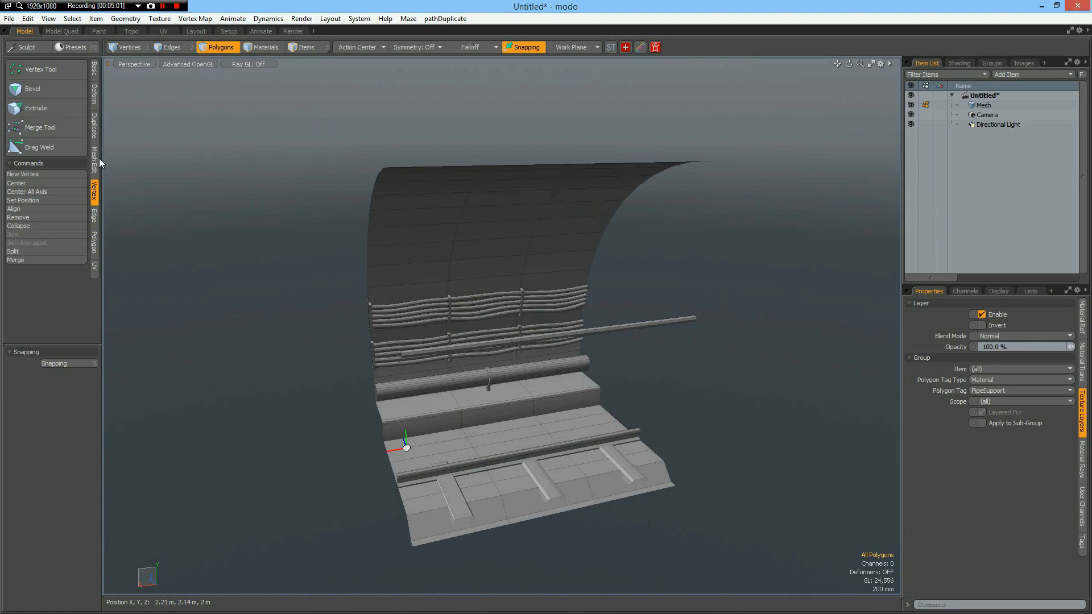
pyautogui.click(94, 125)
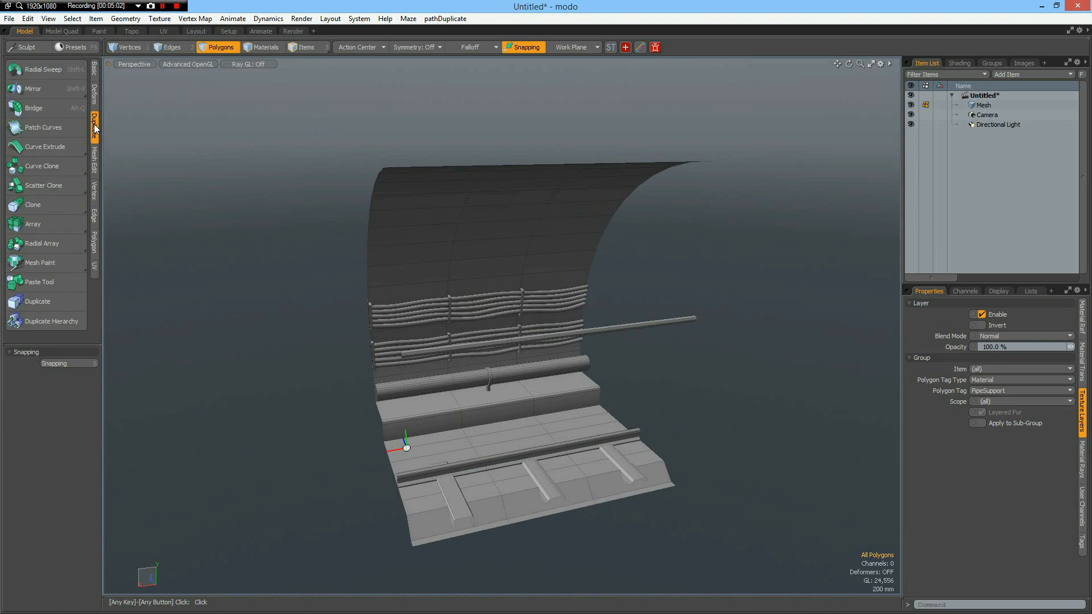
pyautogui.click(46, 204)
pyautogui.write('1')
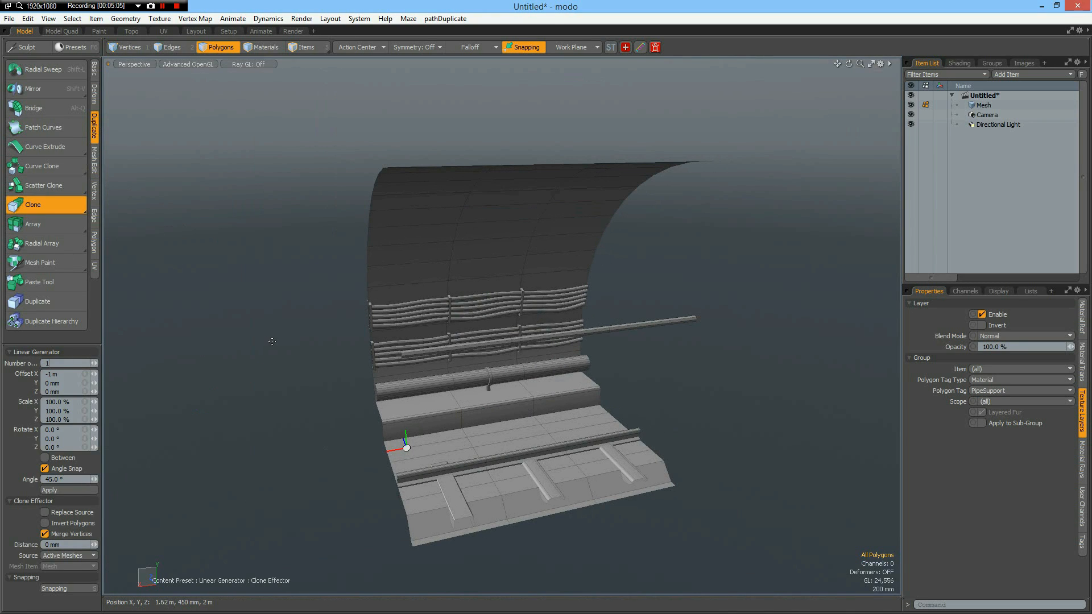
pyautogui.click(272, 341)
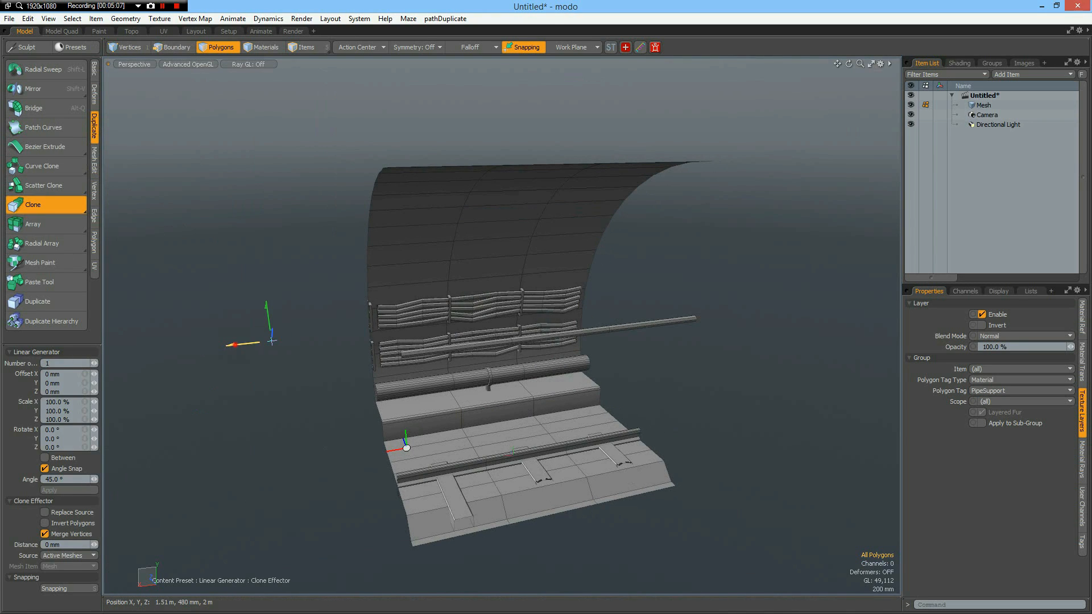
pyautogui.moveTo(272, 341)
pyautogui.mouseDown()
pyautogui.moveTo(377, 317)
pyautogui.moveTo(500, 321)
pyautogui.mouseUp()
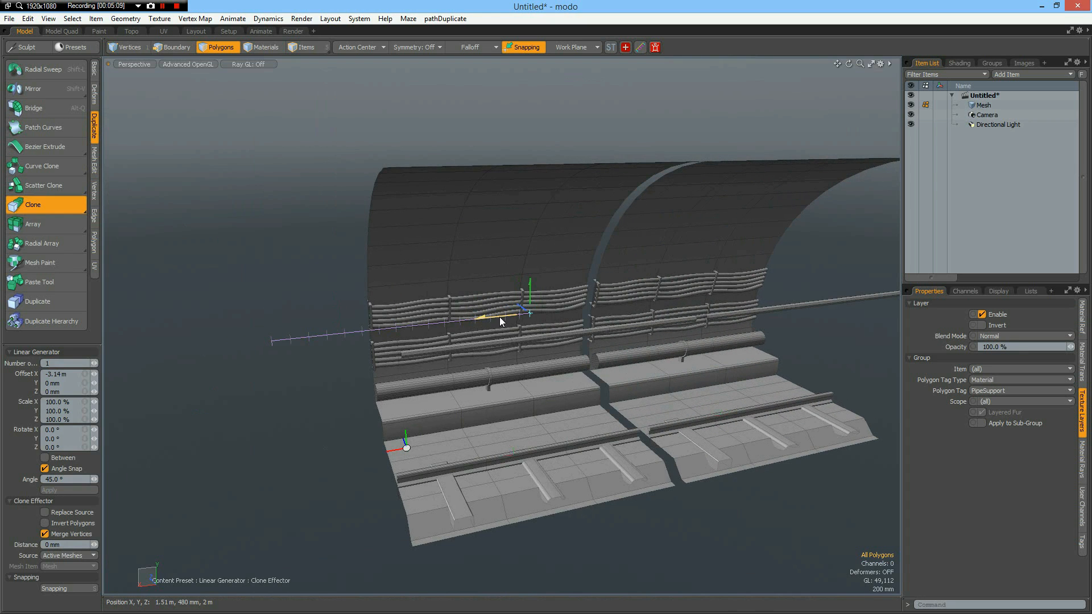
pyautogui.click(74, 374)
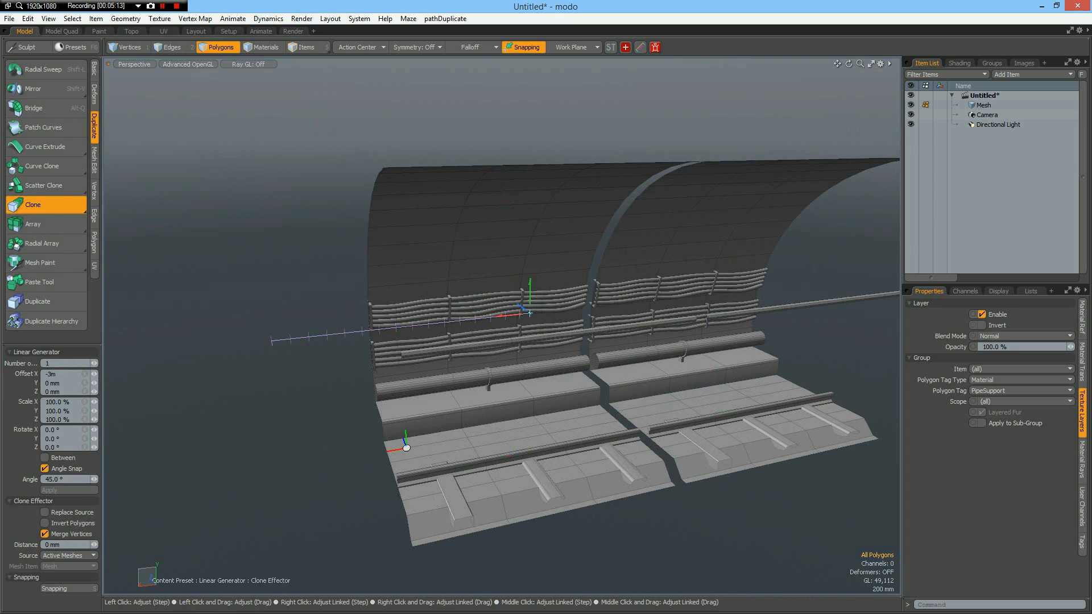
pyautogui.write('-3m')
pyautogui.press('Return')
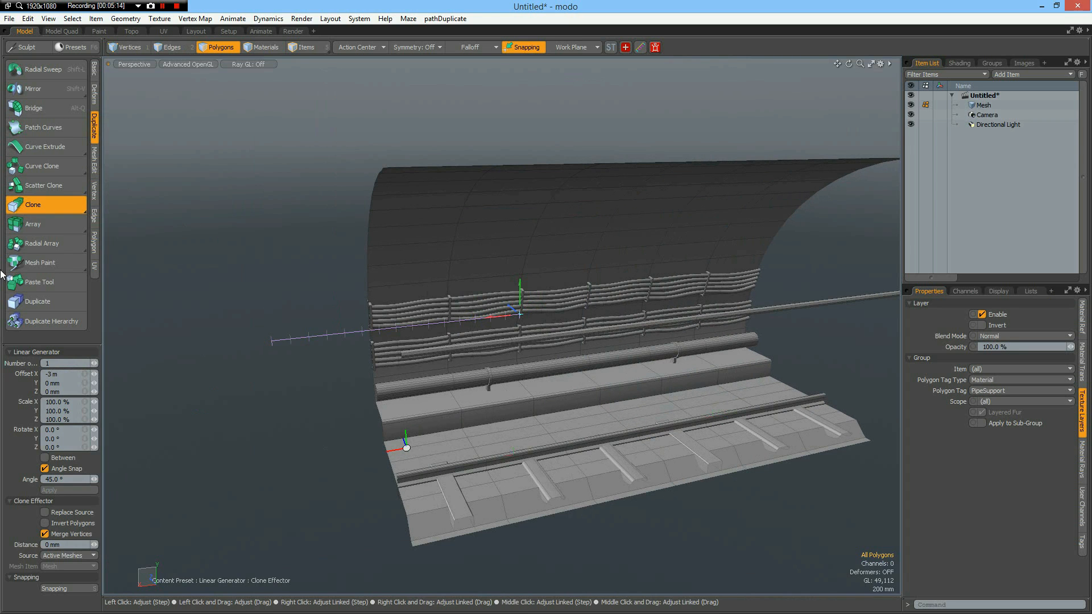
# Merge the coincident vertices where the cloned sections meet and select one whole cable to check its continuity.
pyautogui.click(94, 190)
pyautogui.click(44, 260)
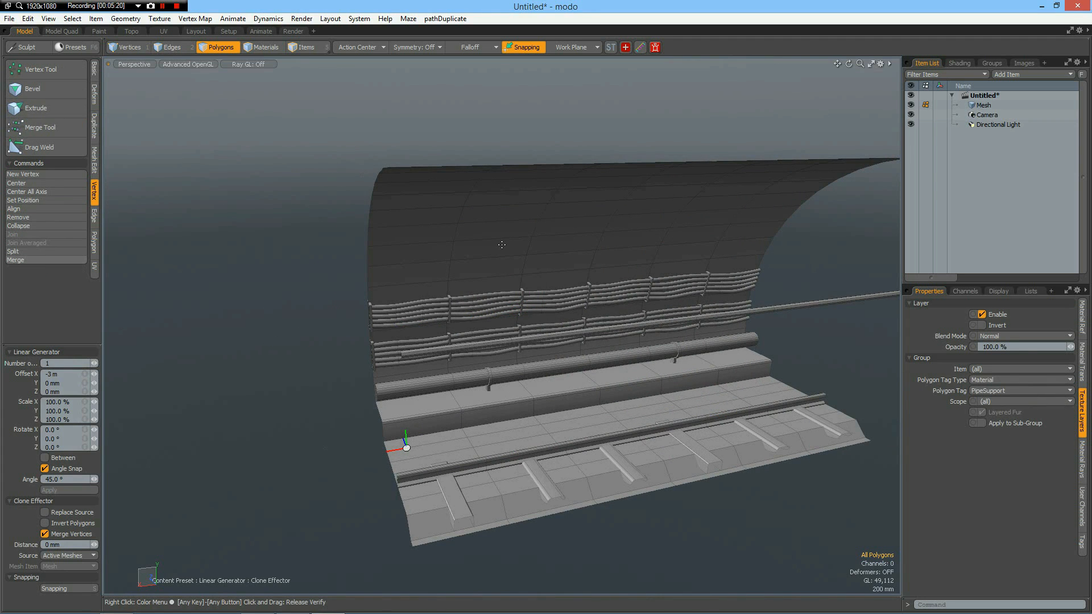
pyautogui.scroll(5, 549, 291)
pyautogui.scroll(2, 548, 290)
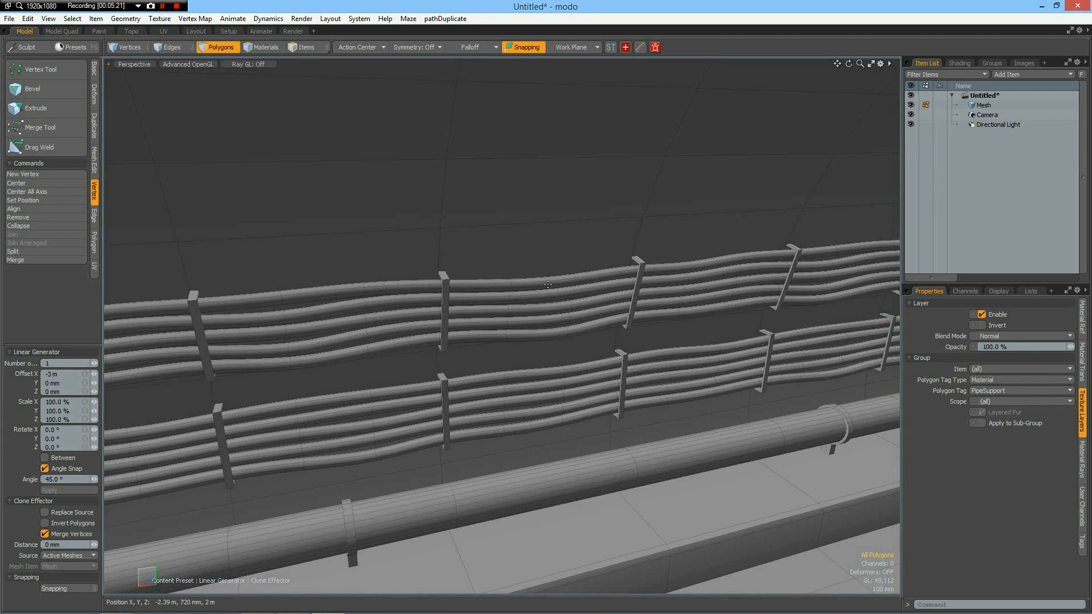
pyautogui.press('space')
pyautogui.doubleClick(547, 283)
pyautogui.scroll(-5, 547, 282)
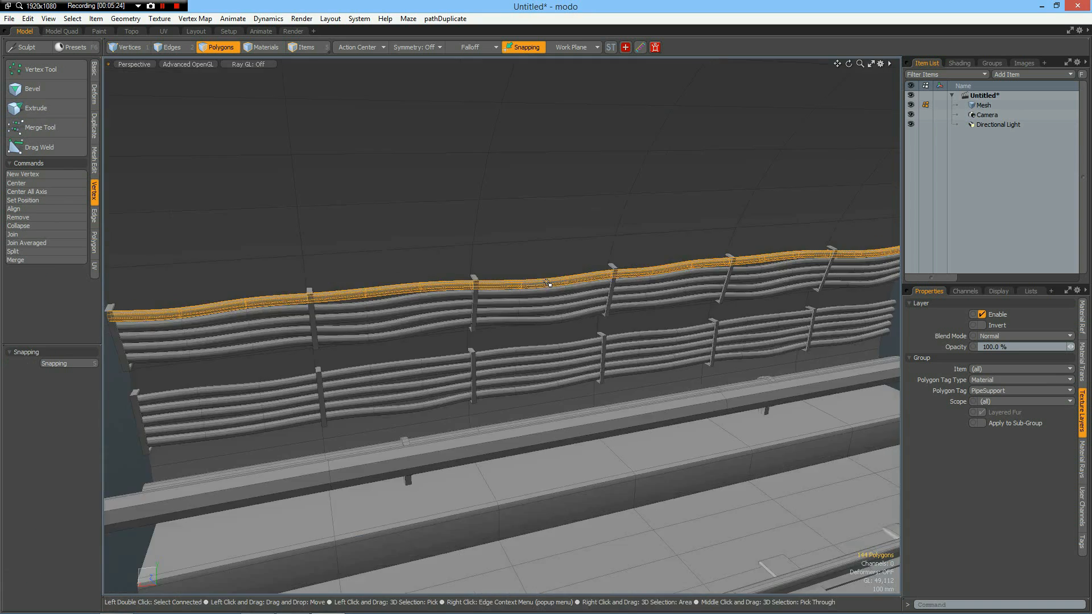
pyautogui.scroll(2, 547, 283)
pyautogui.press('Escape')
pyautogui.scroll(-4, 549, 284)
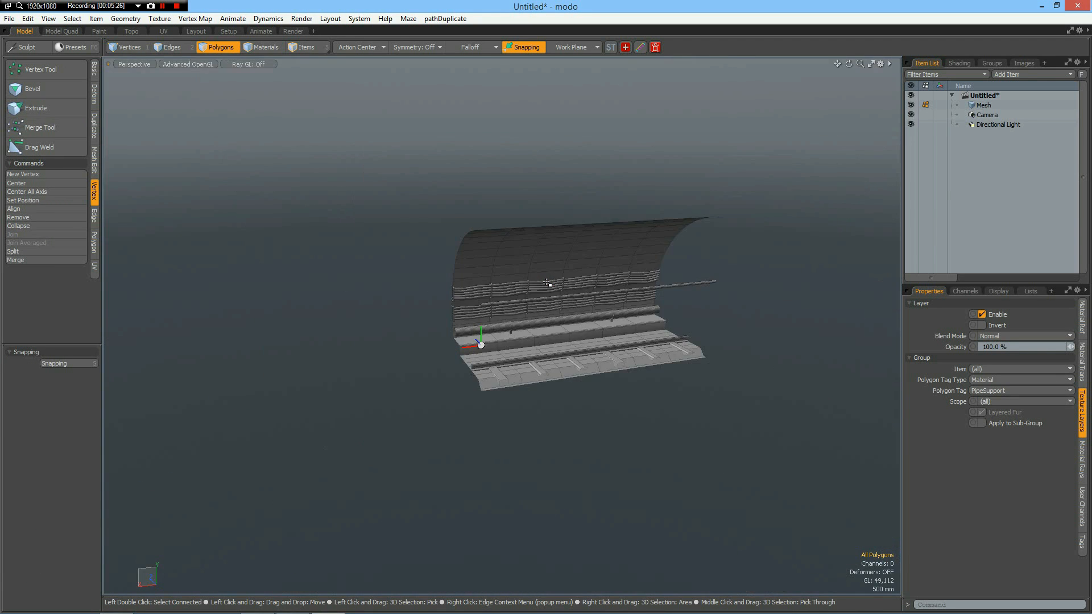
# Select two inner wall polygons in the first 1 m section, one just above the cables and one higher up.
pyautogui.scroll(1, 549, 285)
pyautogui.keyDown('alt'); pyautogui.moveTo(631, 459); pyautogui.dragTo(443, 260); pyautogui.keyUp('alt')
pyautogui.click(443, 260)
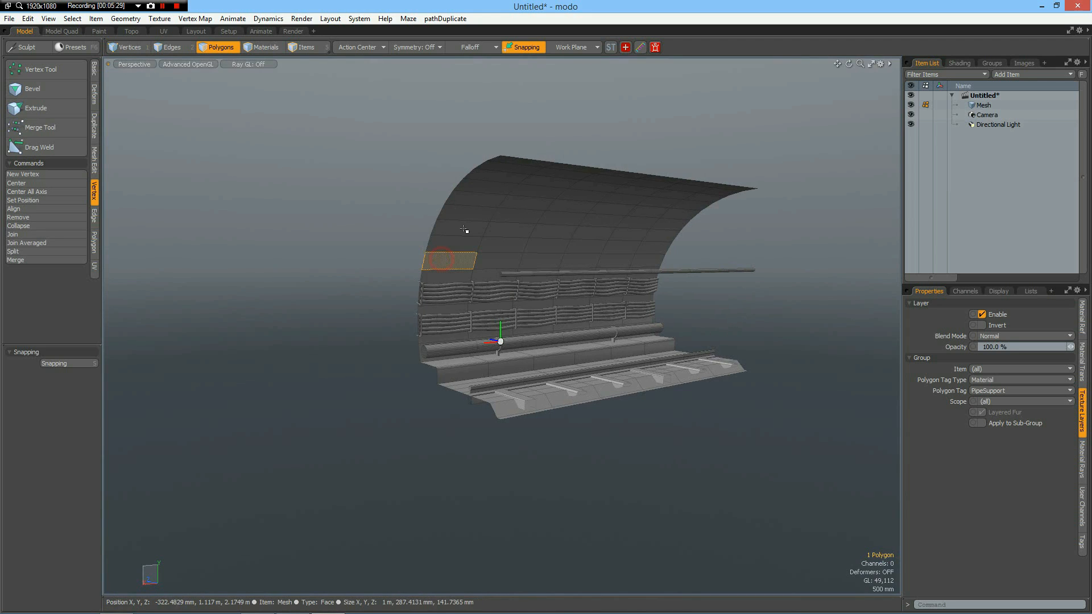
pyautogui.keyDown('shift'); pyautogui.click(482, 190); pyautogui.keyUp('shift')
pyautogui.scroll(5, 475, 243)
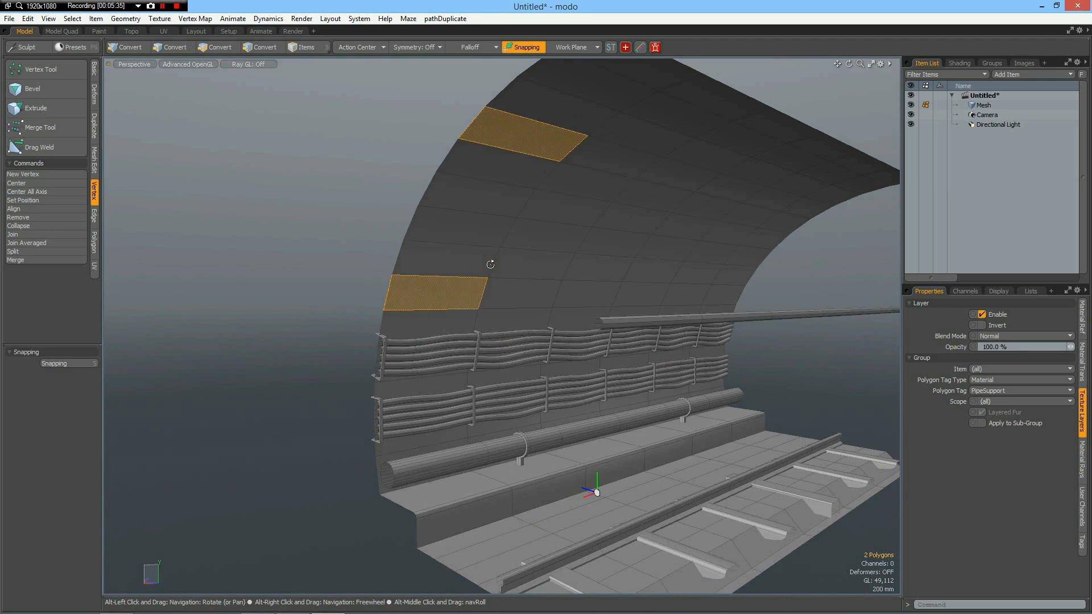
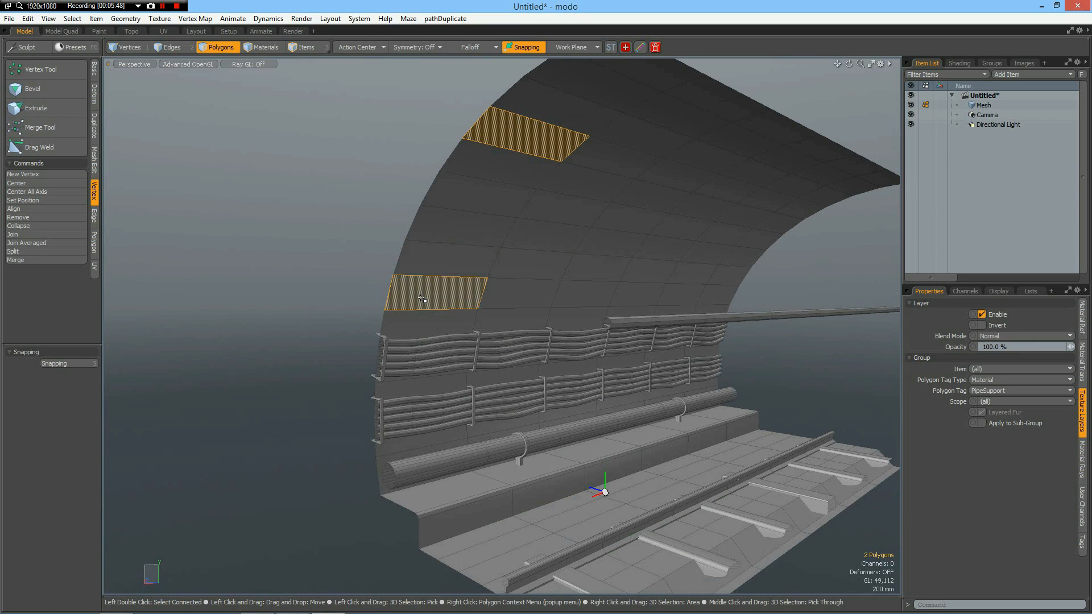
# Inset the two selected inner wall polygons with a bevel and raise them from the wall by a 35 mm shift.
pyautogui.press('b')
pyautogui.moveTo(525, 232); pyautogui.dragTo(454, 231)
pyautogui.keyDown('shift'); pyautogui.click(454, 231); pyautogui.keyUp('shift')
pyautogui.moveTo(513, 268); pyautogui.dragTo(515, 271)
pyautogui.press('space')
# Assign a material named Light to the two raised wall panels.
pyautogui.write('m')
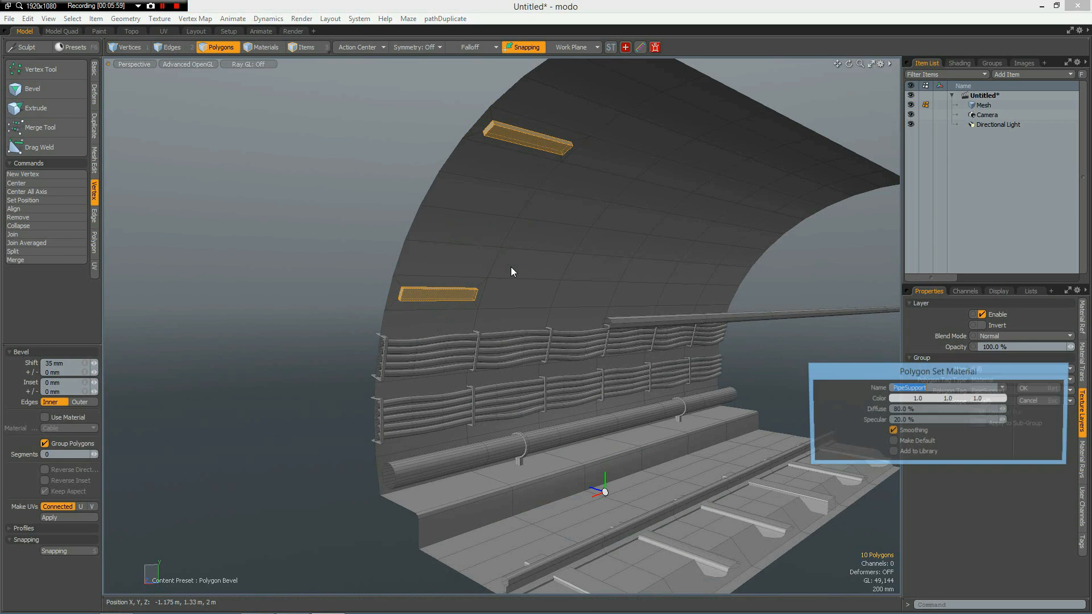
pyautogui.write('Light')
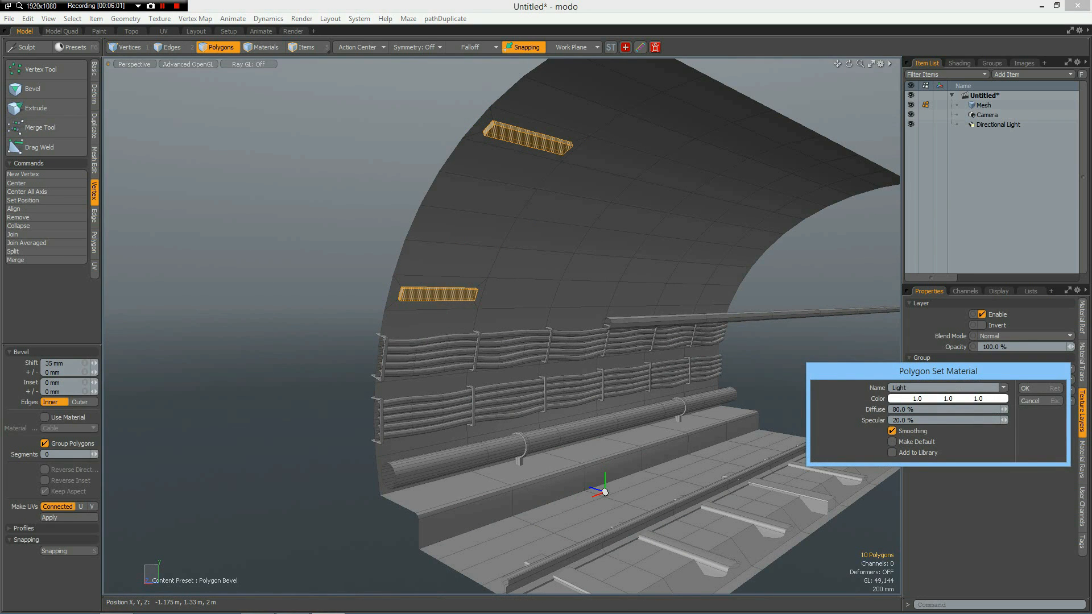
pyautogui.press('Return')
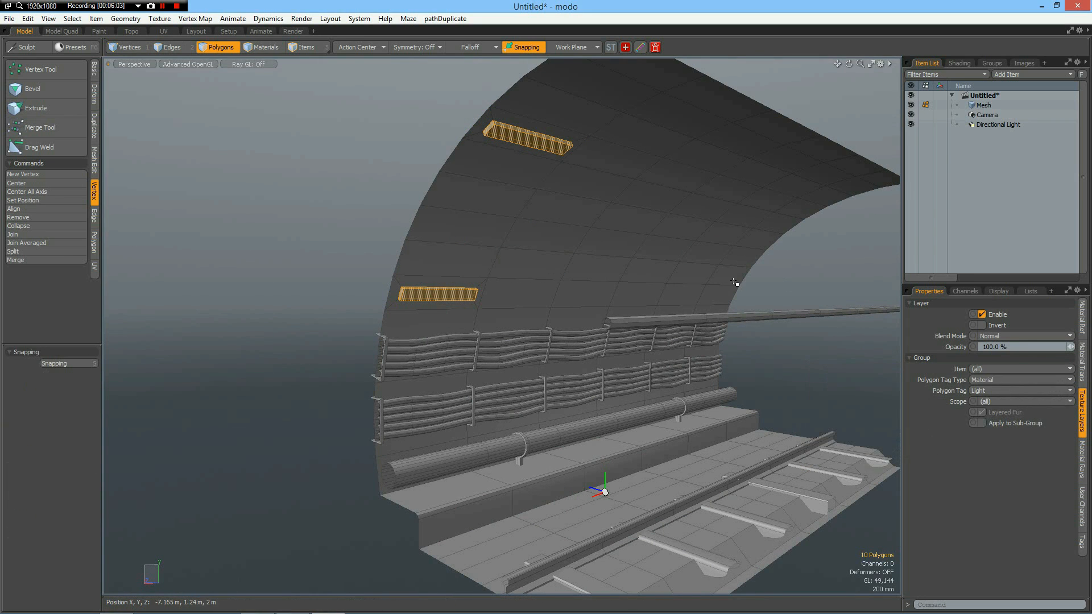
# Draw a horizontal box about 2.125 m long and 80 mm high across the upper tunnel in the right view, with X size 80 mm.
pyautogui.press('KP_3')
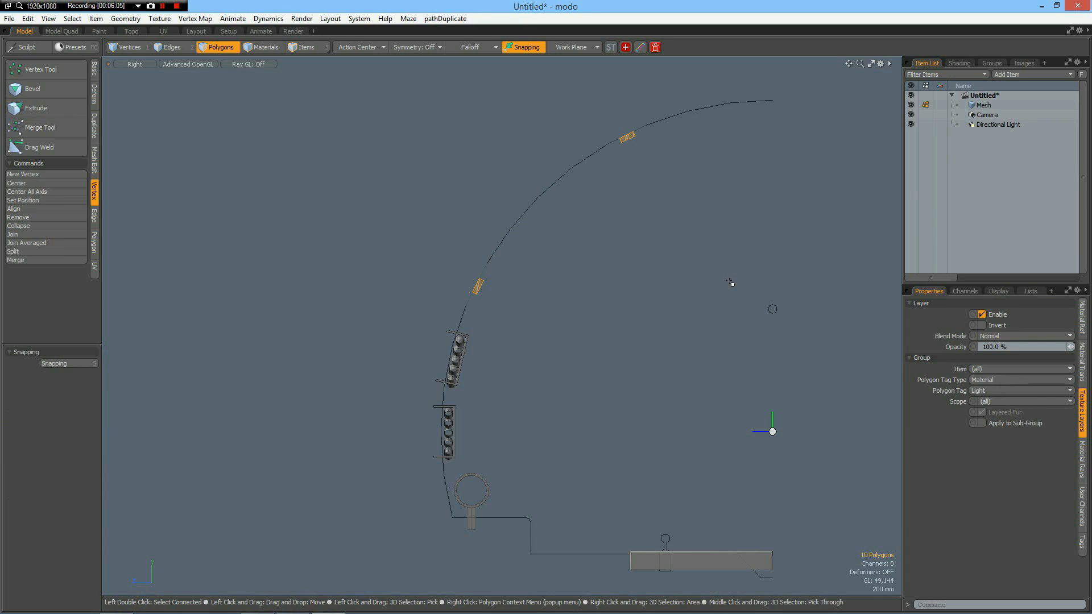
pyautogui.keyDown('alt'); pyautogui.moveTo(719, 268); pyautogui.dragTo(550, 287); pyautogui.keyUp('alt')
pyautogui.click(505, 378)
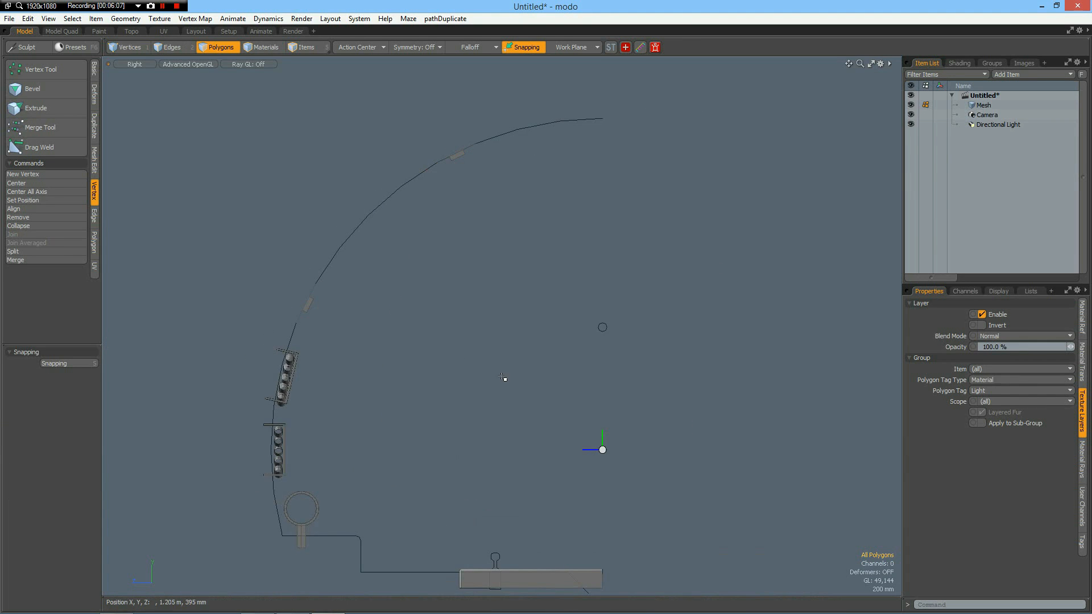
pyautogui.click(94, 67)
pyautogui.click(16, 69)
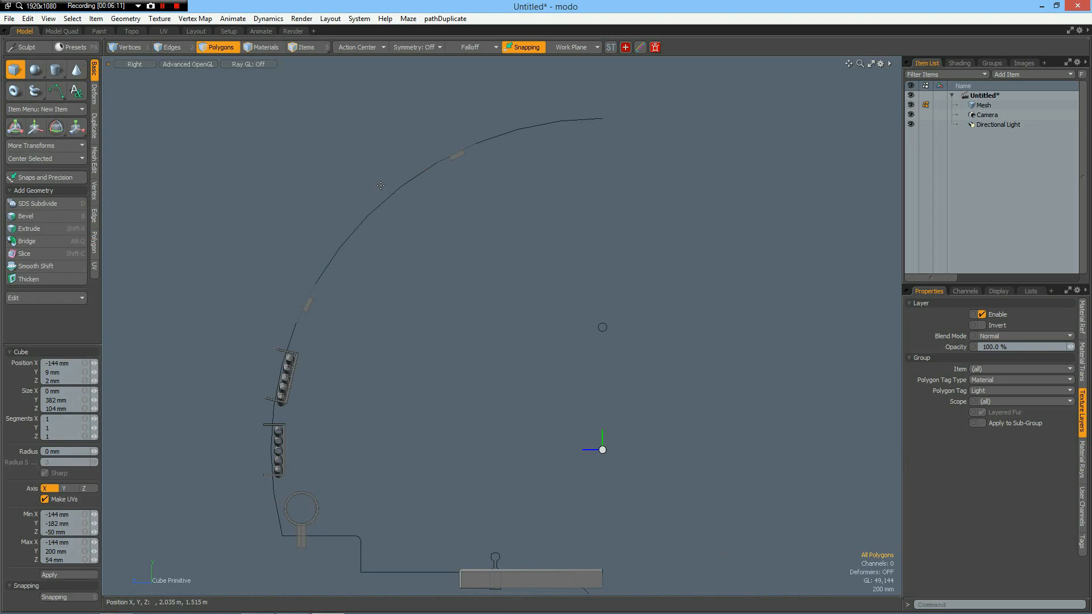
pyautogui.moveTo(328, 191); pyautogui.dragTo(616, 202)
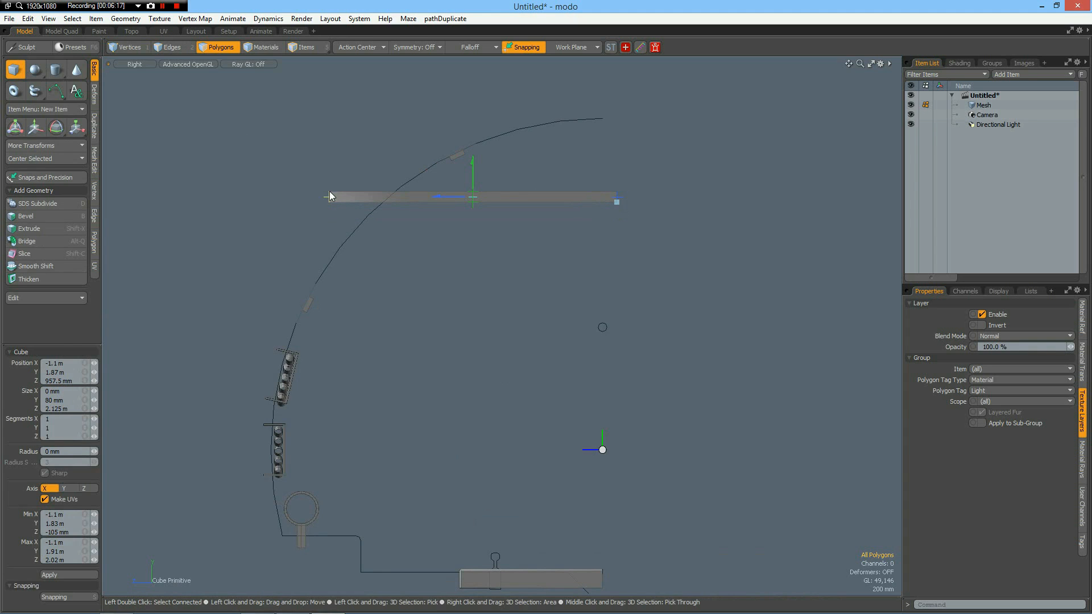
pyautogui.click(75, 392)
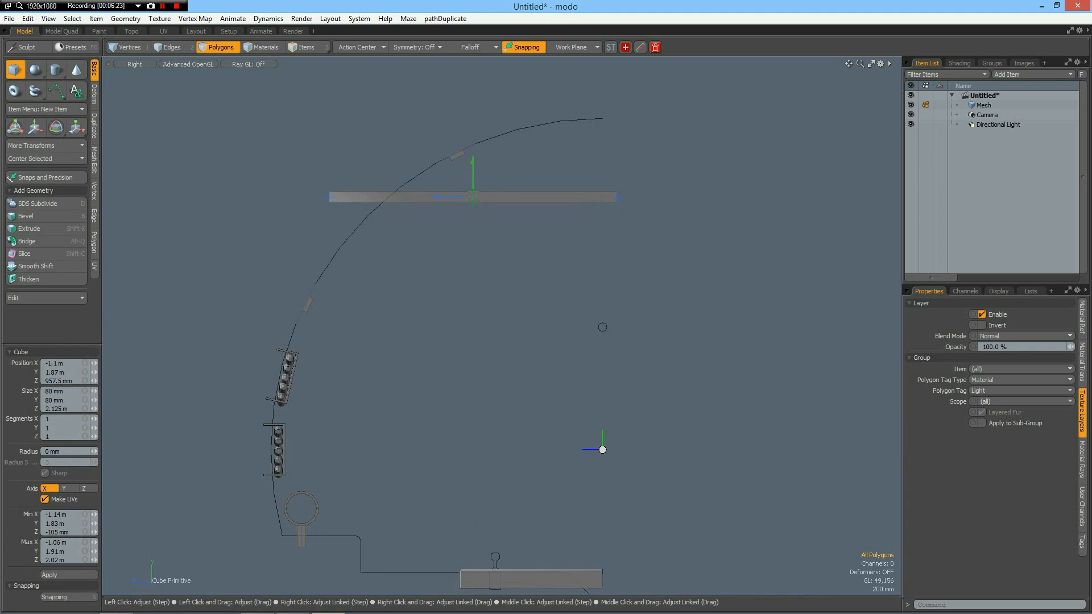
pyautogui.press('space')
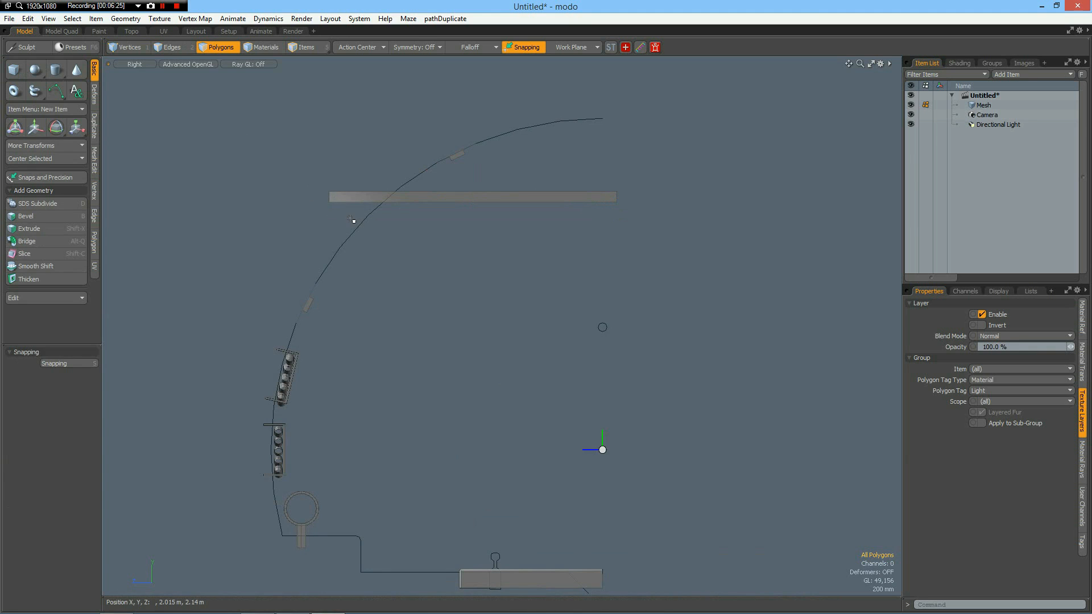
# Select the box's end that overshoots the tunnel's centre and move its four edges flush with the centre line.
pyautogui.moveTo(601, 173); pyautogui.dragTo(635, 228, button='right')
pyautogui.click(635, 228)
pyautogui.press('2')
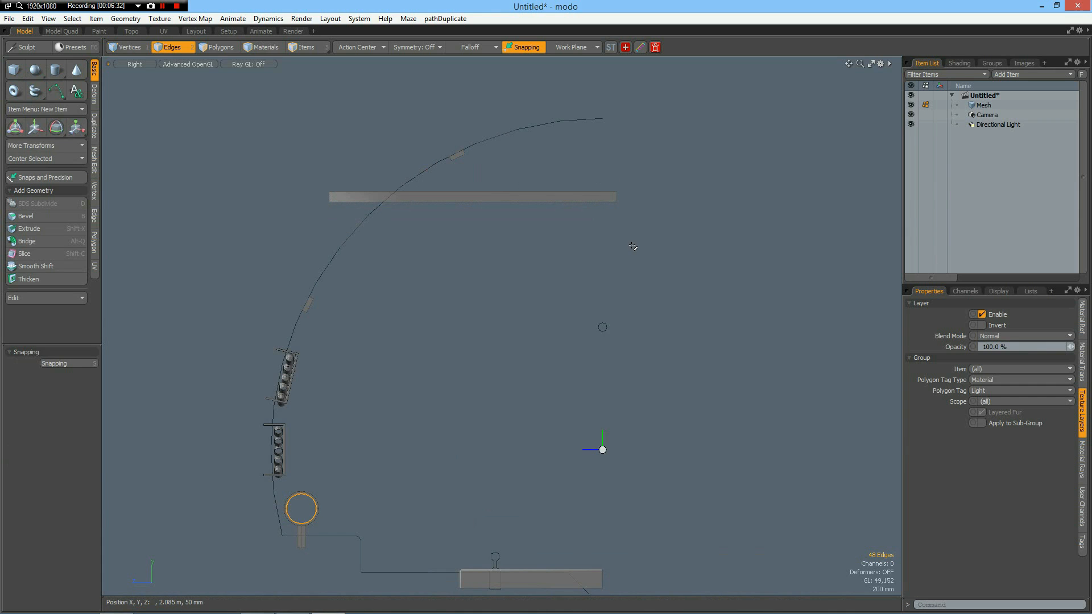
pyautogui.hotkey('alt', 'c')
pyautogui.hotkey('alt', 'c')
pyautogui.click(655, 267)
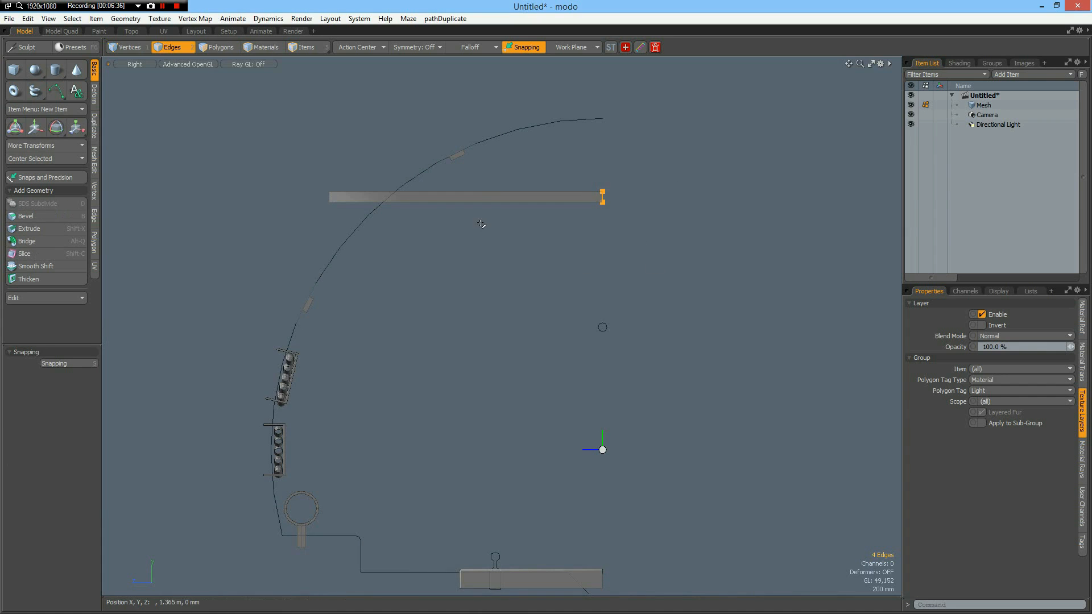
# Add an edge loop across the horizontal beam at about 69.6 % of its length.
pyautogui.click(492, 177)
pyautogui.click(498, 191)
pyautogui.scroll(3, 500, 189)
pyautogui.scroll(-2, 502, 188)
pyautogui.click(521, 294)
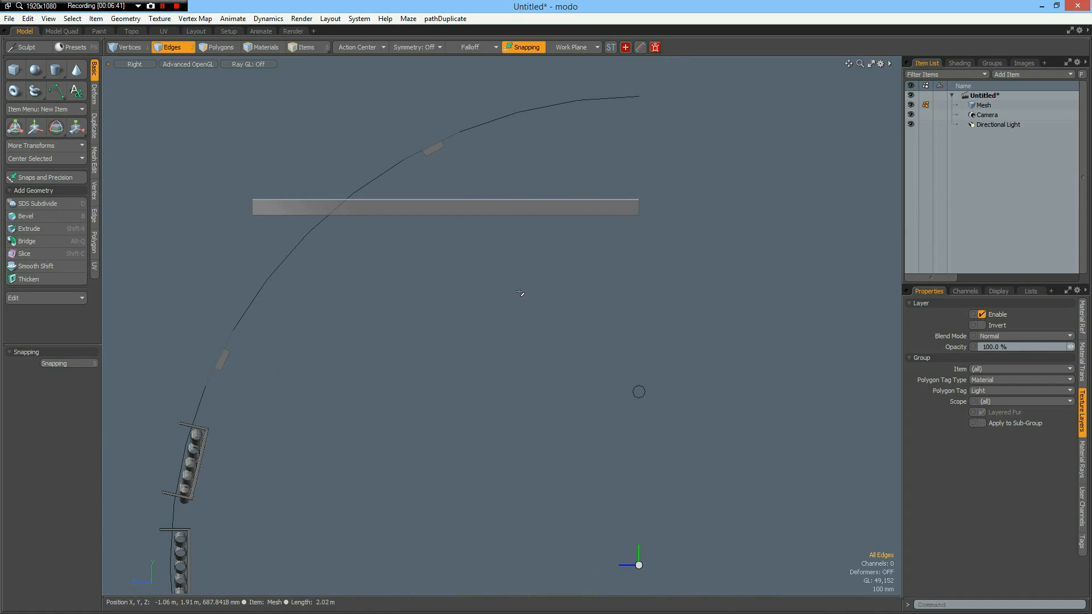
pyautogui.hotkey('alt', 'l')
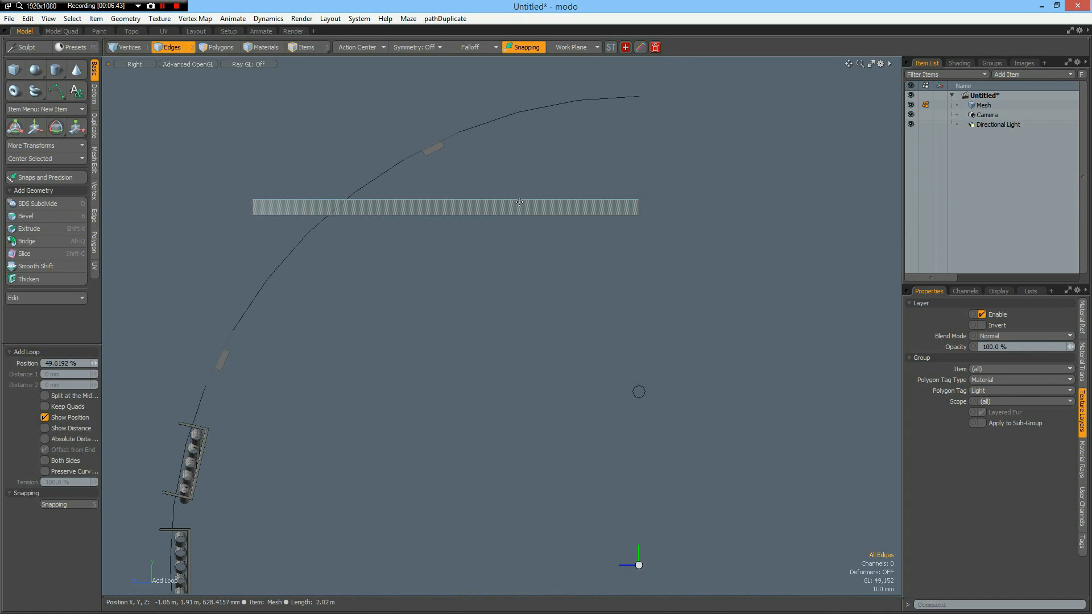
pyautogui.click(521, 199)
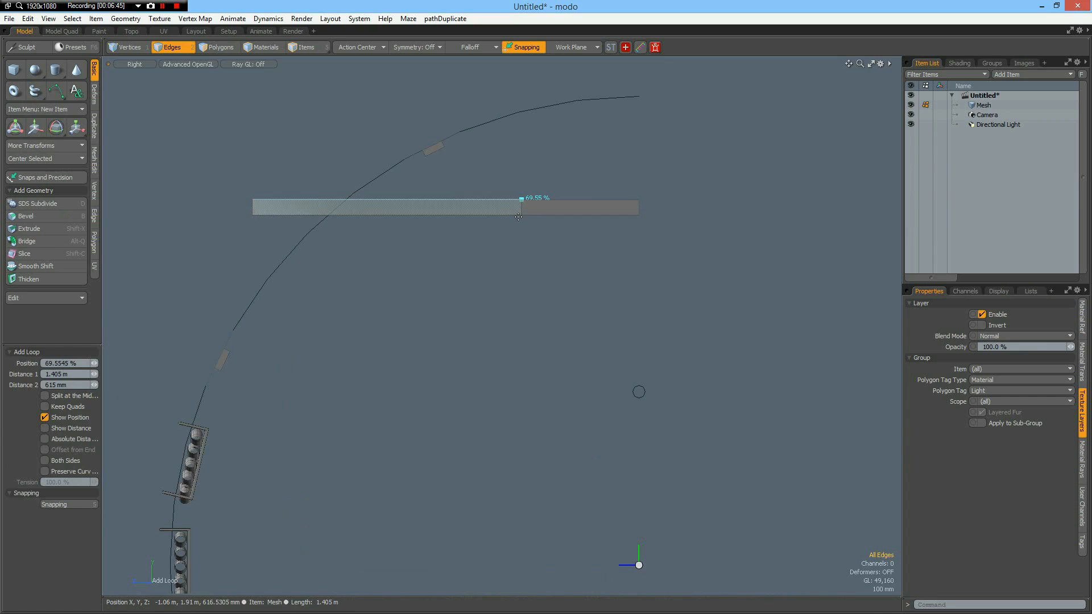
pyautogui.scroll(2, 529, 209)
pyautogui.press('space')
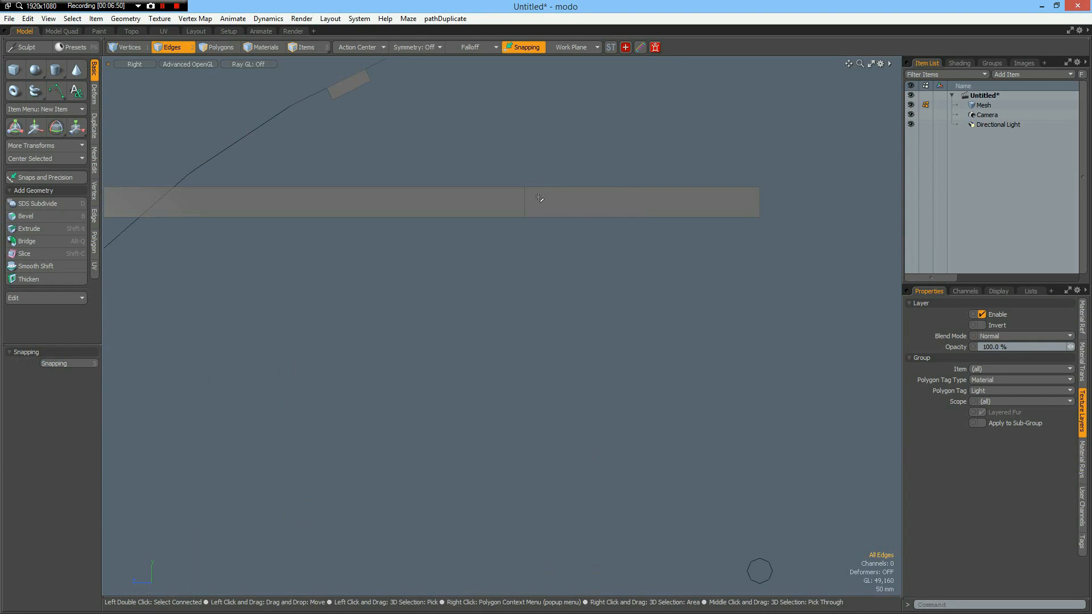
# Add a second edge loop about 31 mm from the first one, on the side toward the tunnel's centre.
pyautogui.press('3')
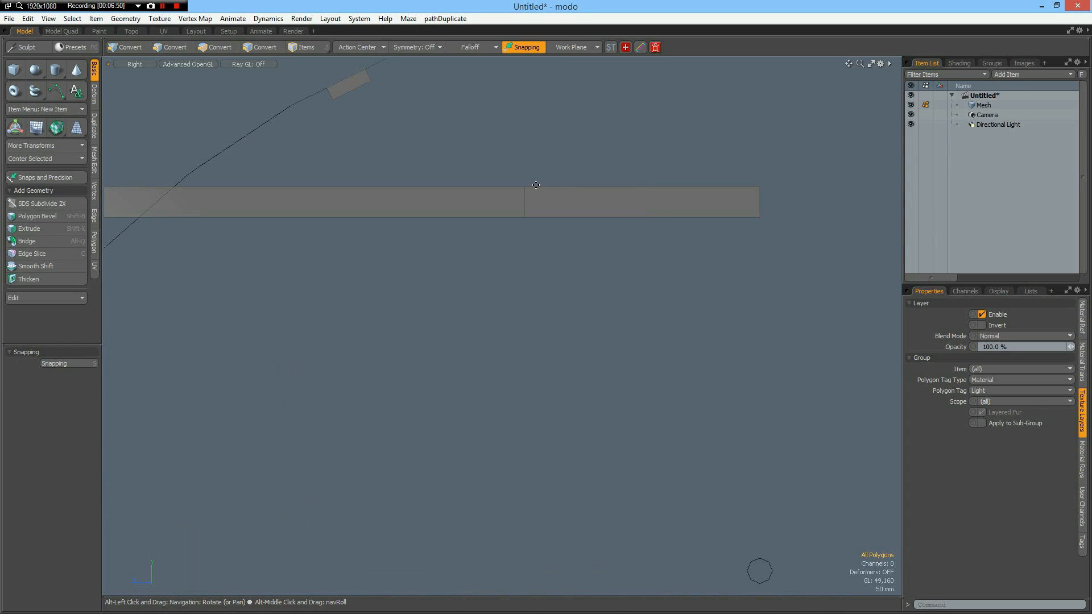
pyautogui.click(539, 189)
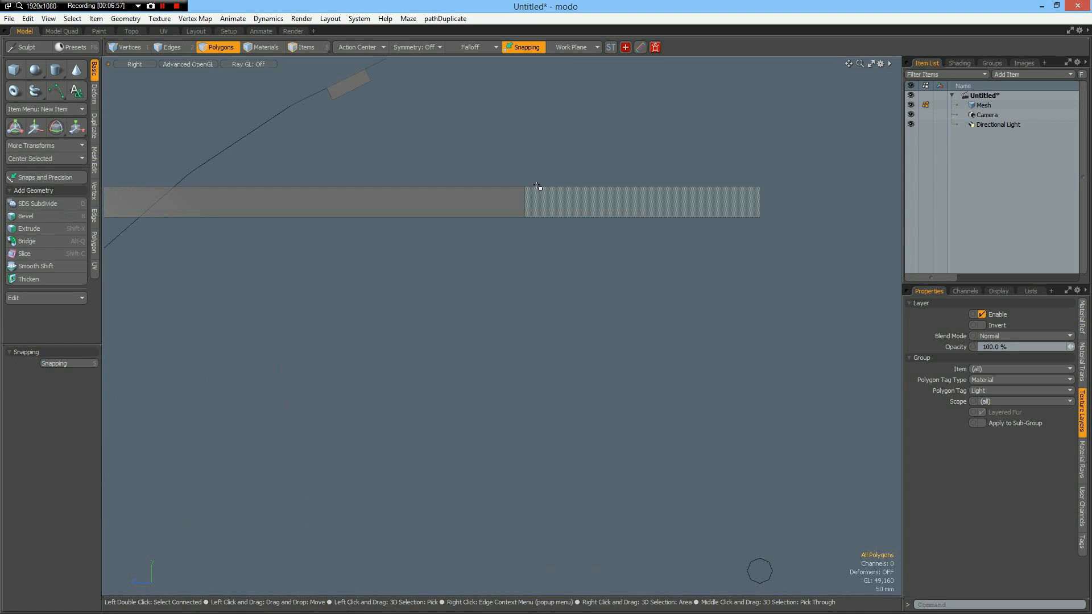
pyautogui.hotkey('alt', 'l')
pyautogui.click(536, 186)
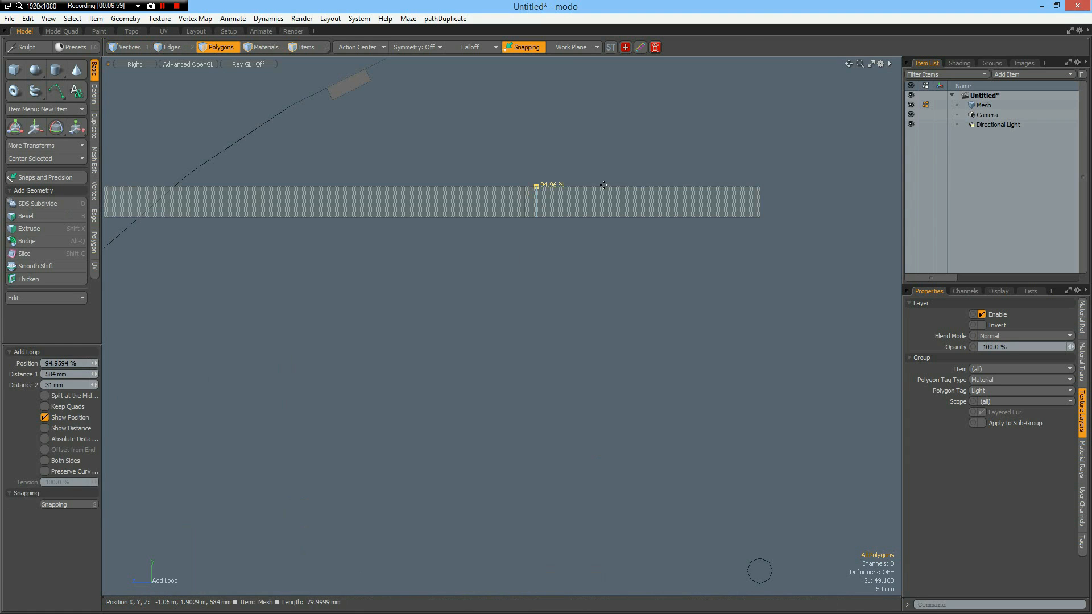
pyautogui.press('space')
# Select the narrow top polygon between the two loops and extrude it about 755 mm upward through the tunnel ceiling.
pyautogui.click(558, 201)
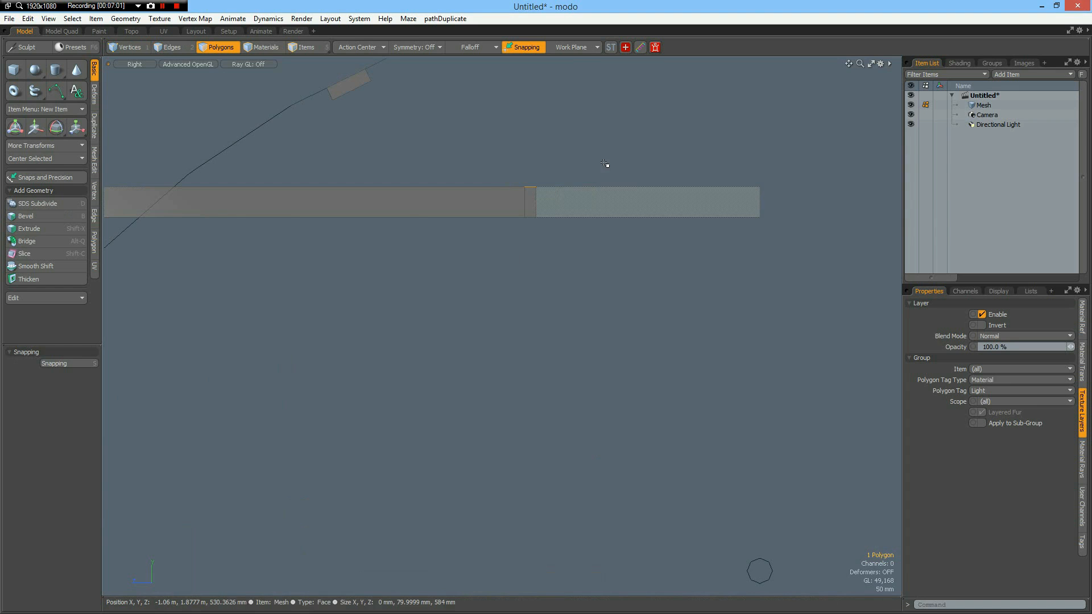
pyautogui.press('a')
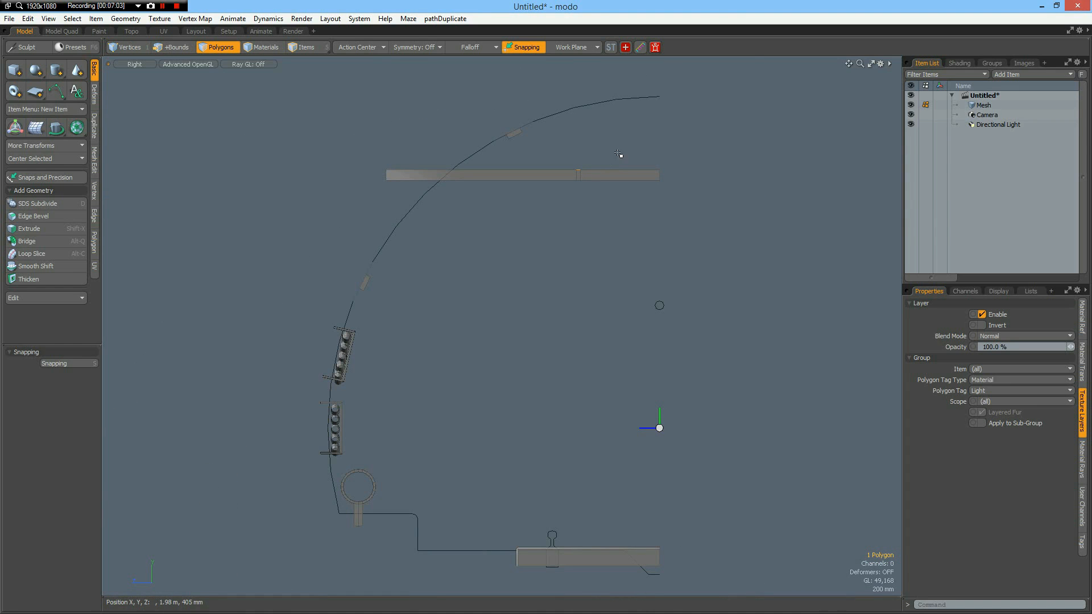
pyautogui.hotkey('shift', 'x')
pyautogui.moveTo(578, 133); pyautogui.dragTo(578, 70)
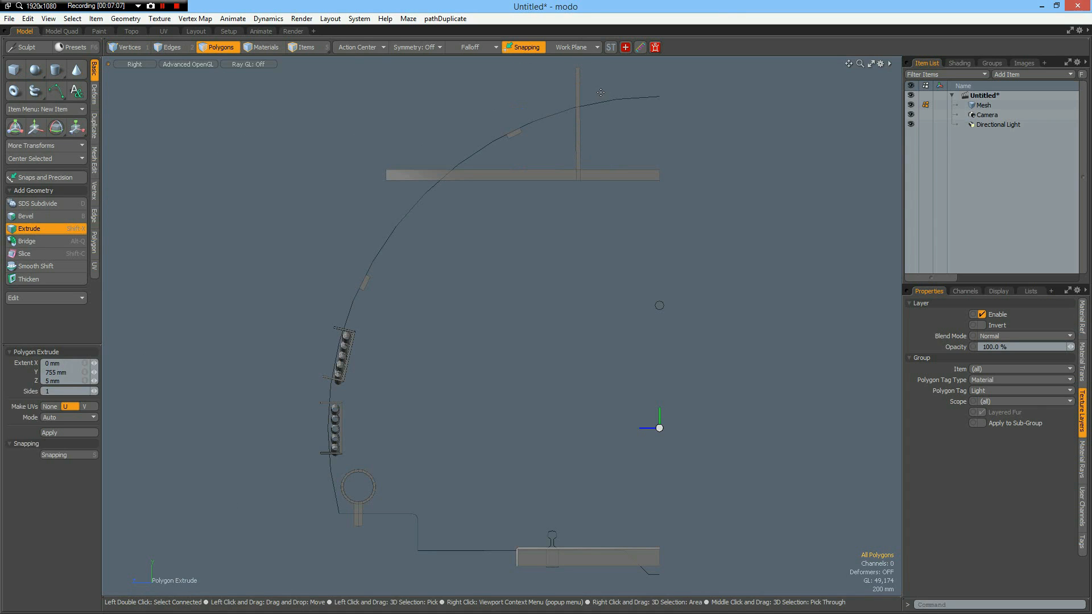
pyautogui.press('space')
# Select the whole T-shaped beam and assign it the TunnelCeiling material.
pyautogui.doubleClick(606, 177)
pyautogui.doubleClick(606, 178)
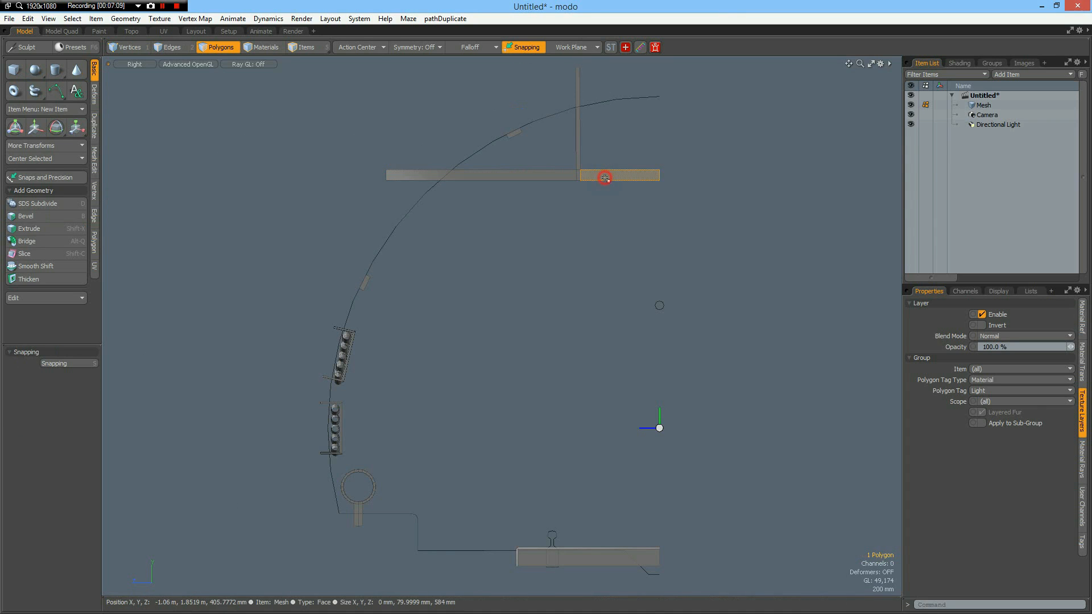
pyautogui.press('m')
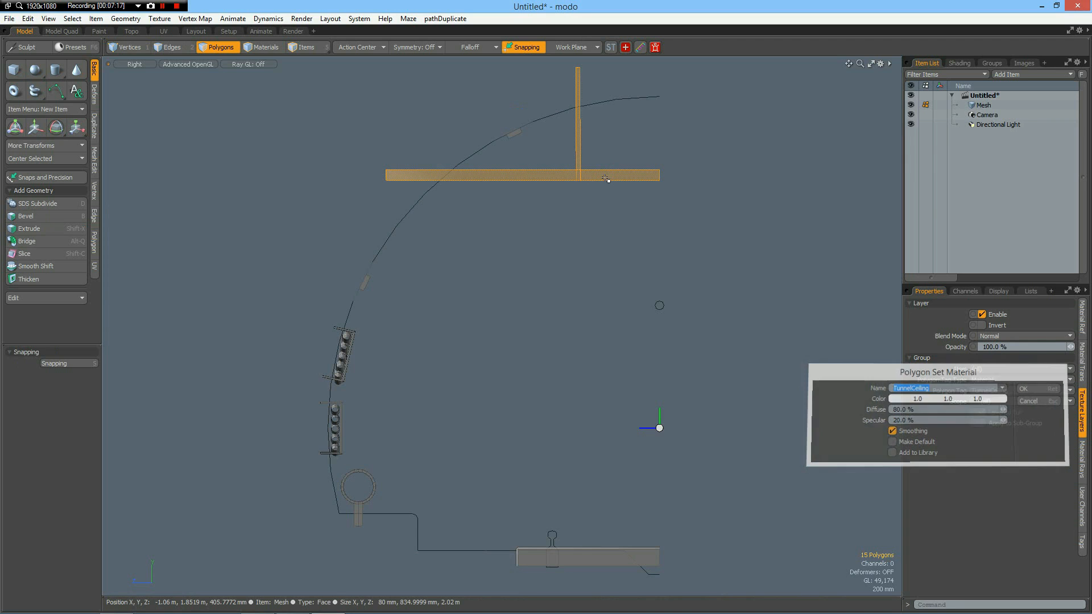
pyautogui.press('Return')
# Move the T-shaped beam along the X axis farther into the tunnel.
pyautogui.scroll(-3, 626, 249)
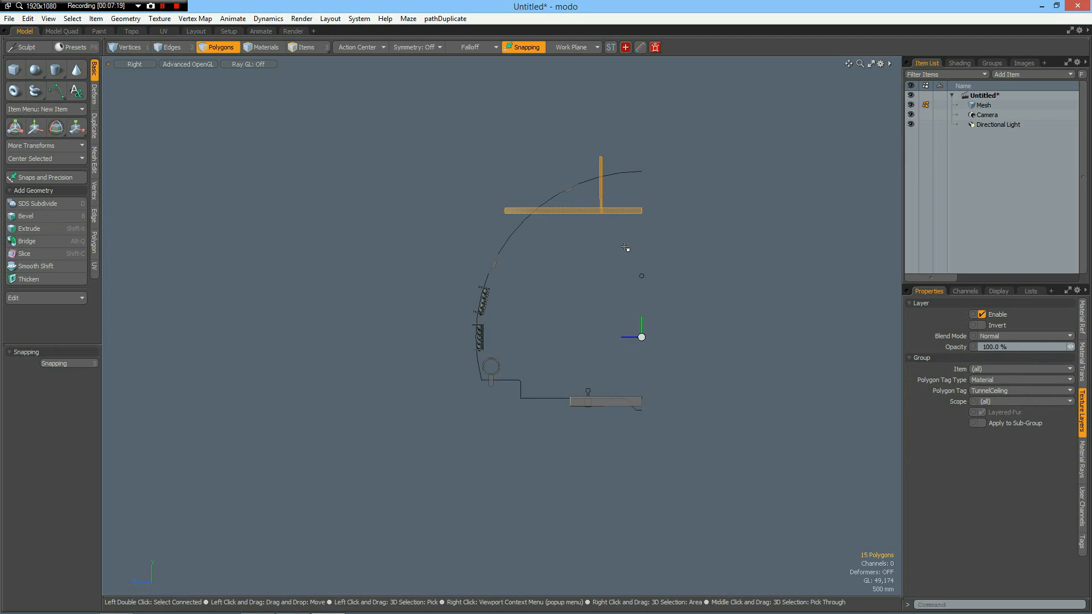
pyautogui.click(625, 247)
pyautogui.doubleClick(622, 209)
pyautogui.hotkey('ctrl', 'space')
pyautogui.click(649, 190)
pyautogui.keyDown('alt'); pyautogui.moveTo(663, 261); pyautogui.dragTo(625, 279); pyautogui.keyUp('alt')
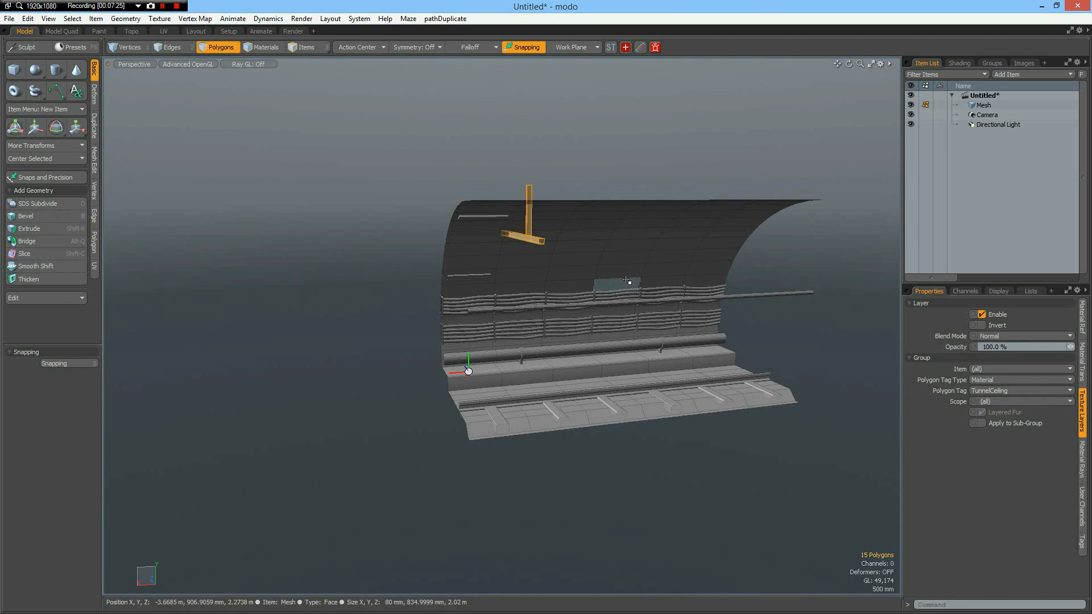
pyautogui.press('w')
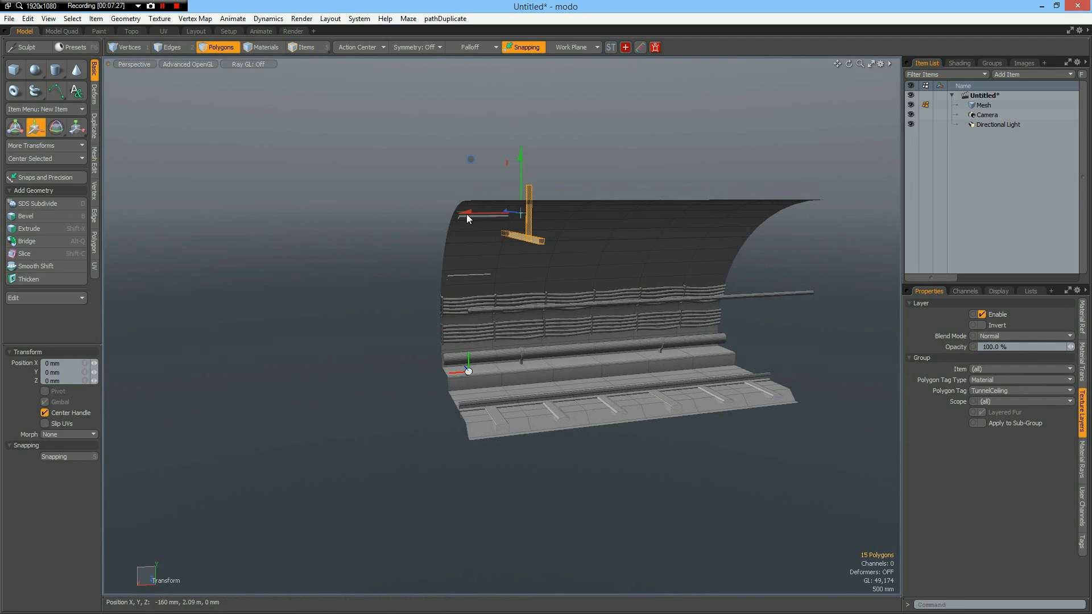
pyautogui.moveTo(463, 215); pyautogui.dragTo(546, 213)
pyautogui.keyDown('alt'); pyautogui.moveTo(625, 266); pyautogui.dragTo(599, 202); pyautogui.keyUp('alt')
pyautogui.press('space')
pyautogui.click(598, 111)
pyautogui.moveTo(551, 141)
pyautogui.keyDown('alt'); pyautogui.mouseDown()
pyautogui.moveTo(544, 112)
pyautogui.moveTo(550, 145)
pyautogui.mouseUp(); pyautogui.keyUp('alt')
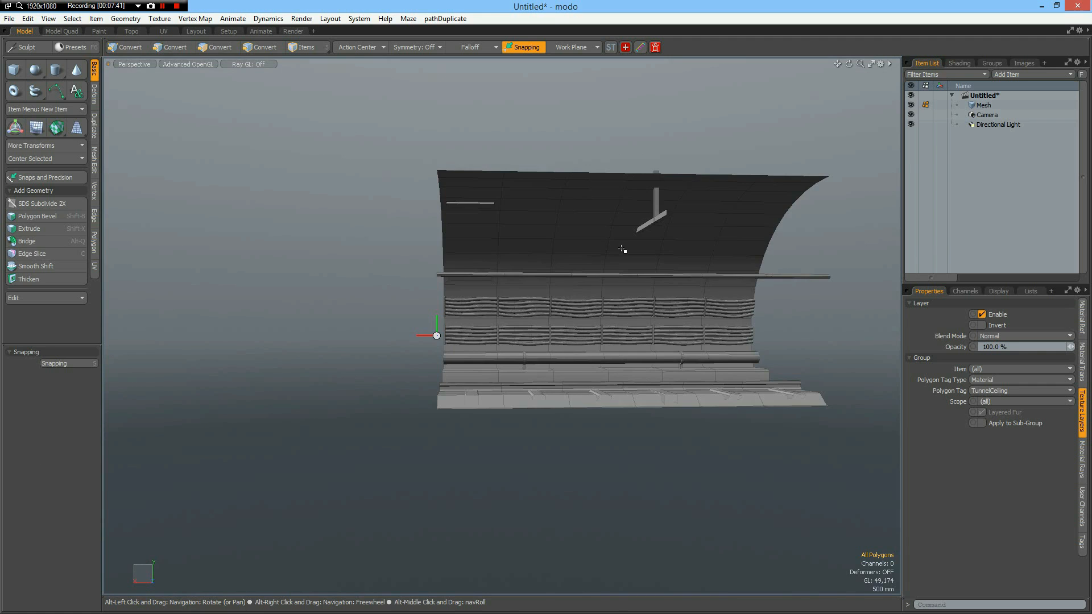
# Insert an edge loop around the third 1 m tunnel section at about 48.6 %, near its middle.
pyautogui.scroll(3, 622, 249)
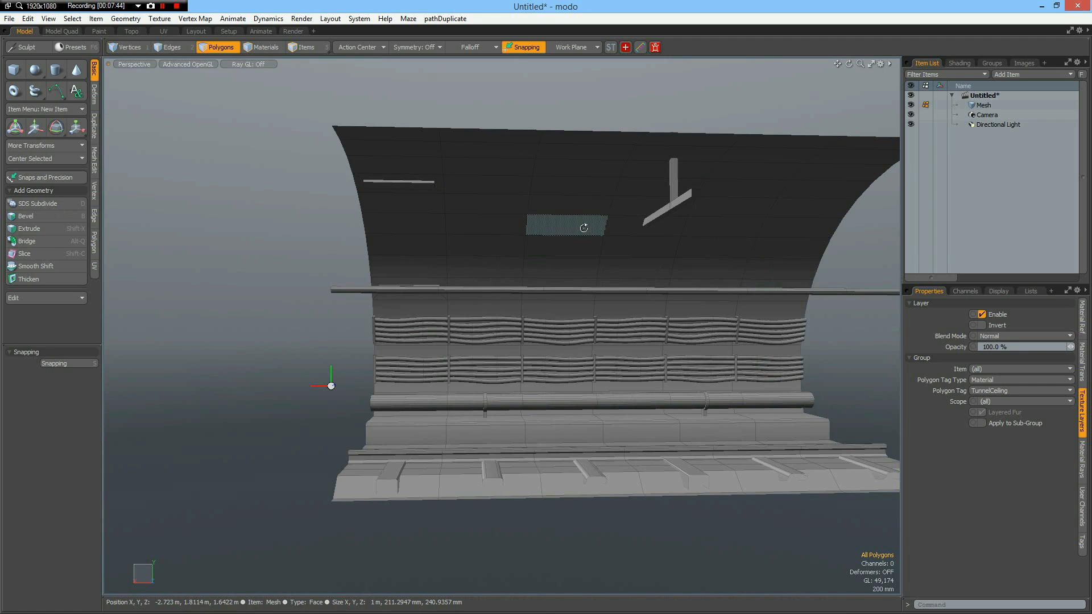
pyautogui.hotkey('alt', 'c')
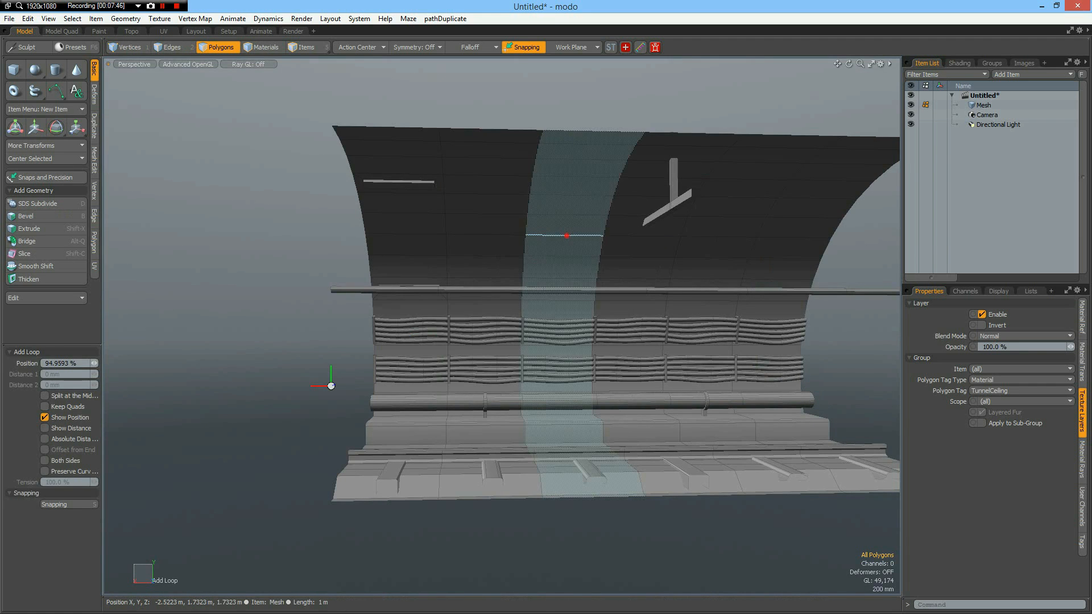
pyautogui.click(567, 235)
pyautogui.moveTo(566, 235); pyautogui.dragTo(566, 235)
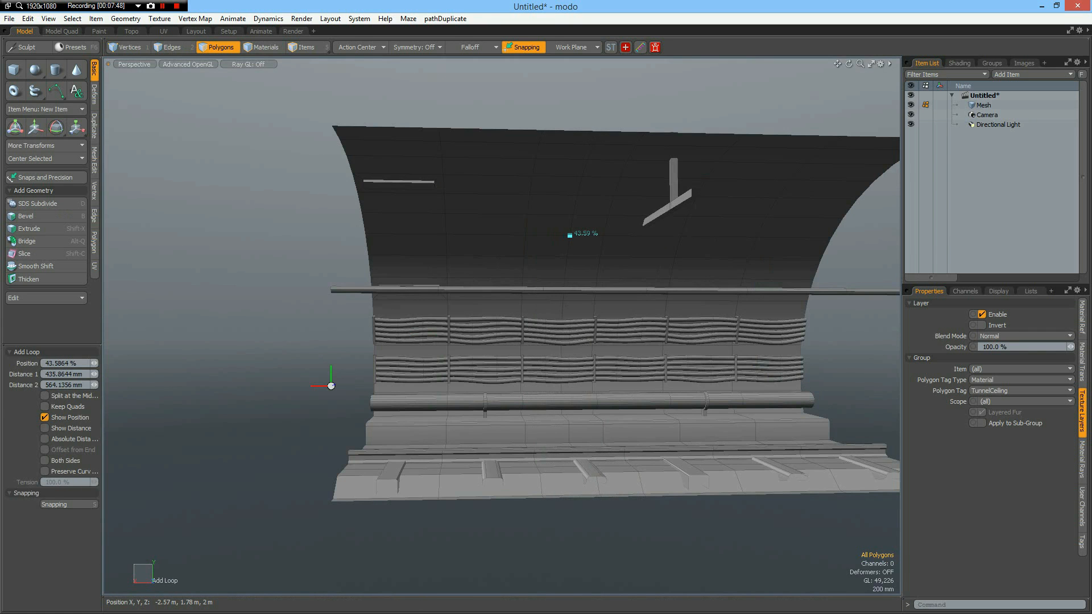
pyautogui.keyDown('alt'); pyautogui.moveTo(586, 316); pyautogui.dragTo(550, 279); pyautogui.keyUp('alt')
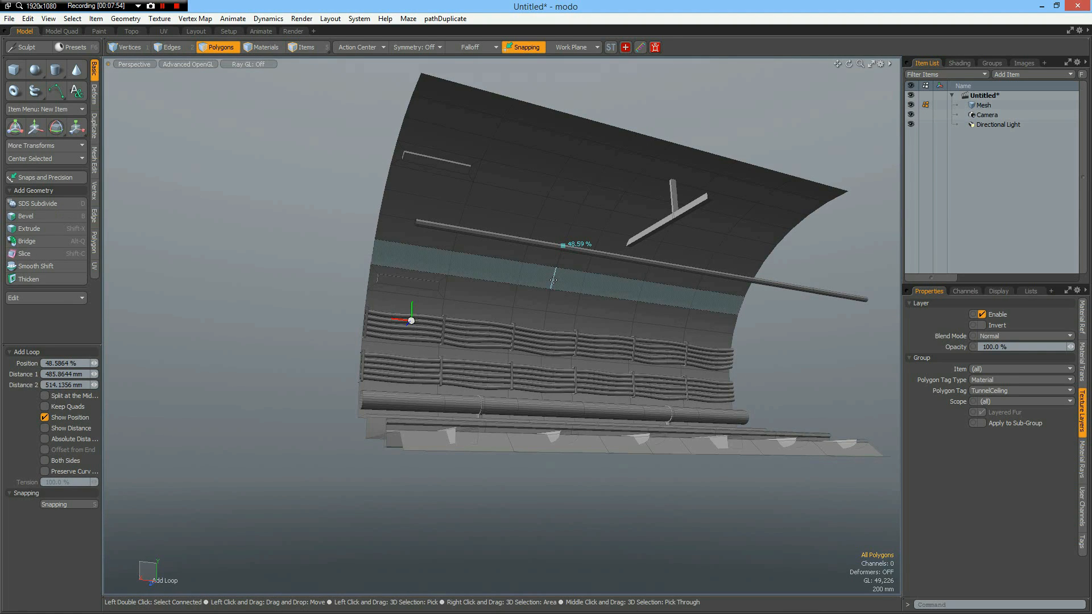
# Select the new edge loop around the tunnel profile and bevel it with a 24 mm inset.
pyautogui.press('2')
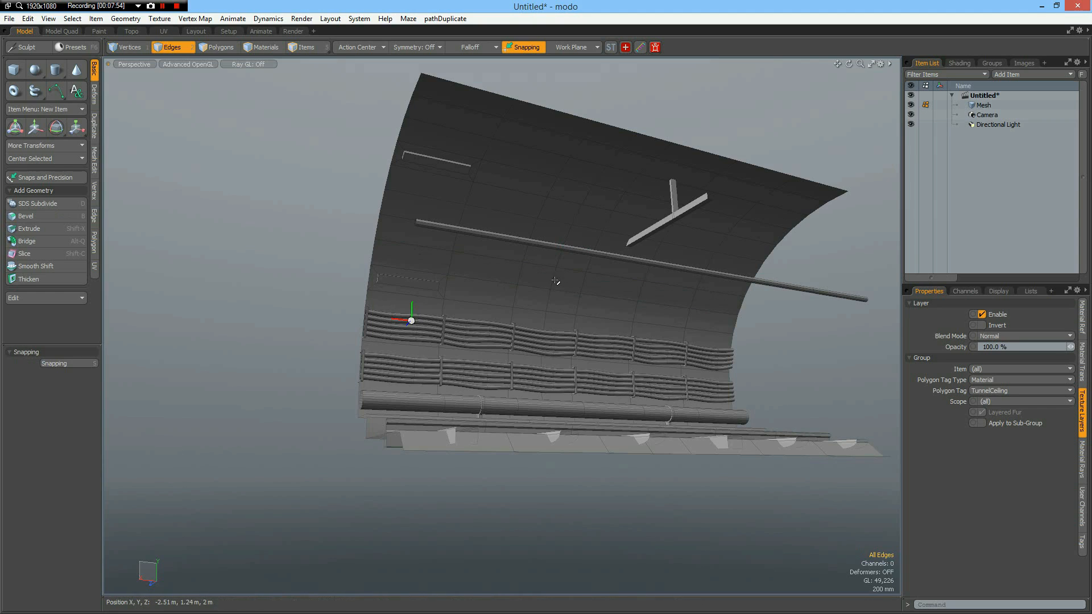
pyautogui.doubleClick(555, 281)
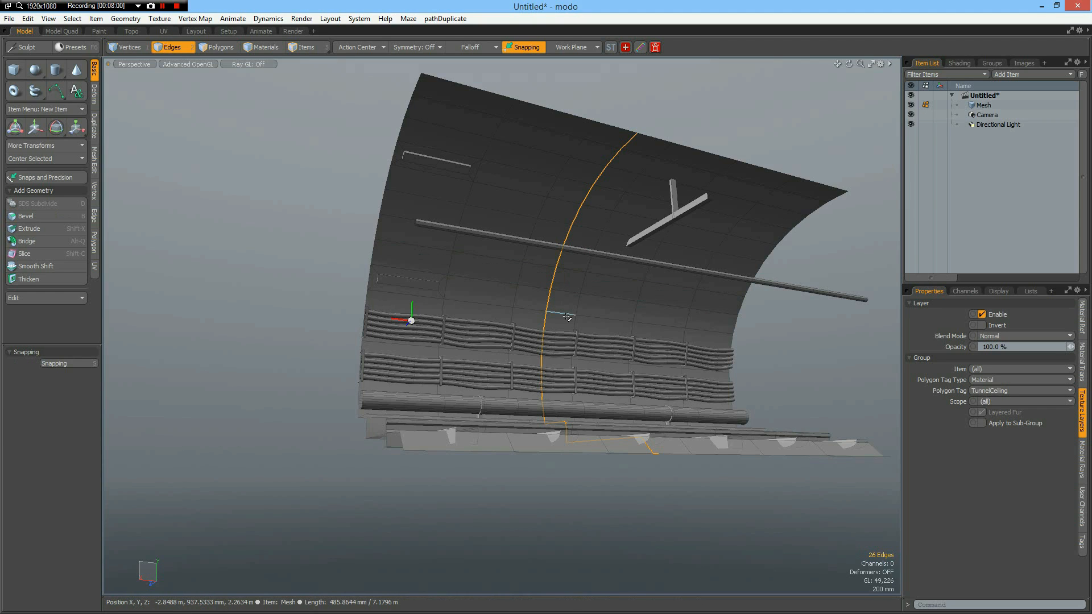
pyautogui.press('b')
pyautogui.moveTo(411, 320); pyautogui.dragTo(428, 321)
pyautogui.scroll(6, 555, 281)
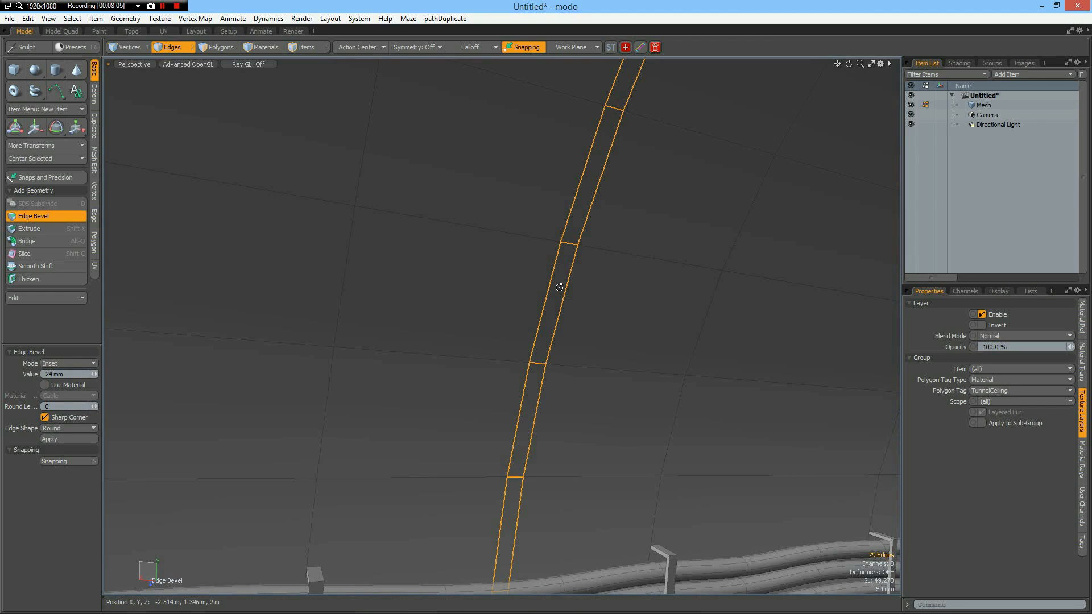
pyautogui.press('space')
pyautogui.press('space')
# Bevel the narrow polygon strip running around the tunnel profile with a -25 mm shift.
pyautogui.scroll(-8, 619, 352)
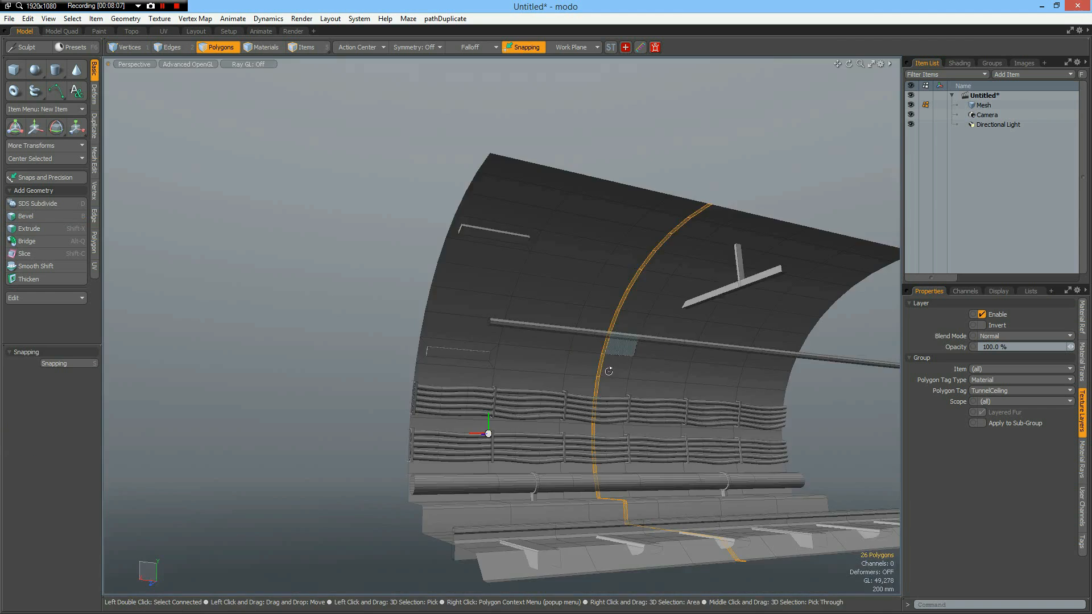
pyautogui.keyDown('alt'); pyautogui.moveTo(619, 353); pyautogui.dragTo(599, 365); pyautogui.keyUp('alt')
pyautogui.scroll(4, 599, 366)
pyautogui.scroll(3, 601, 366)
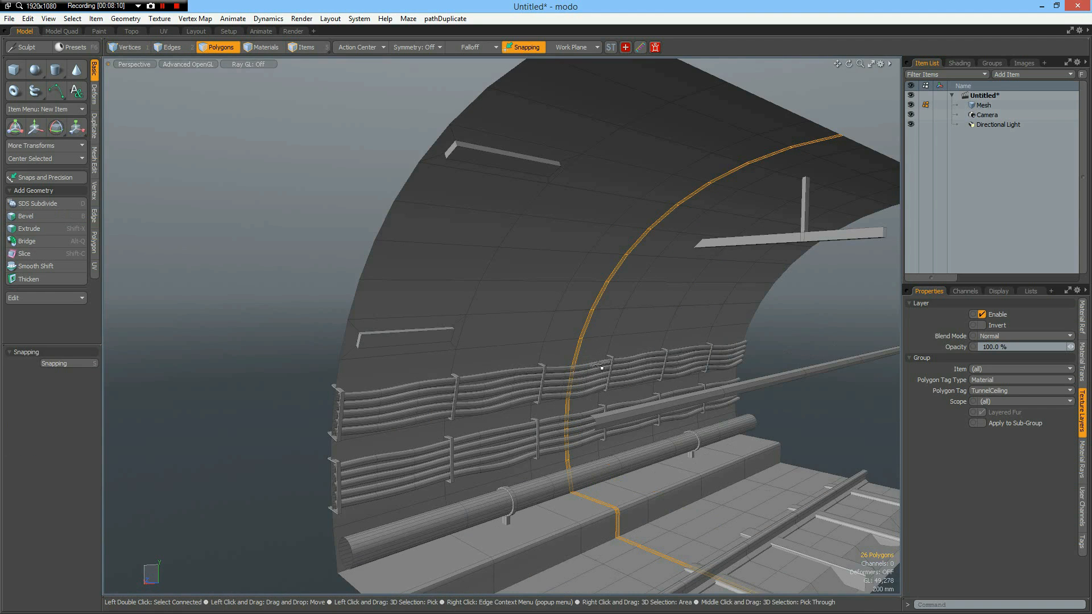
pyautogui.press('b')
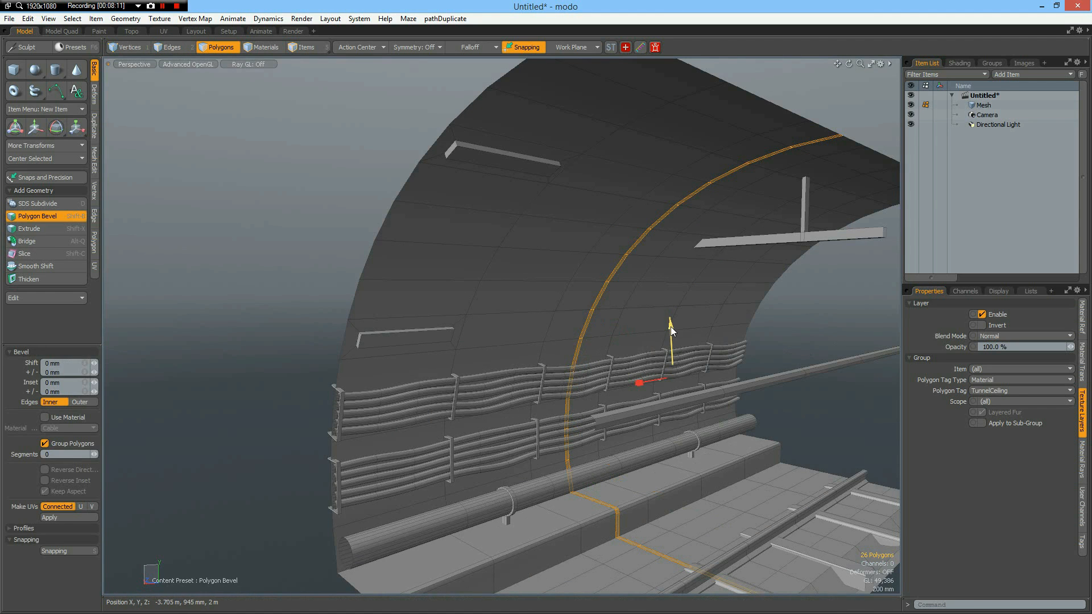
pyautogui.moveTo(671, 327); pyautogui.dragTo(670, 340)
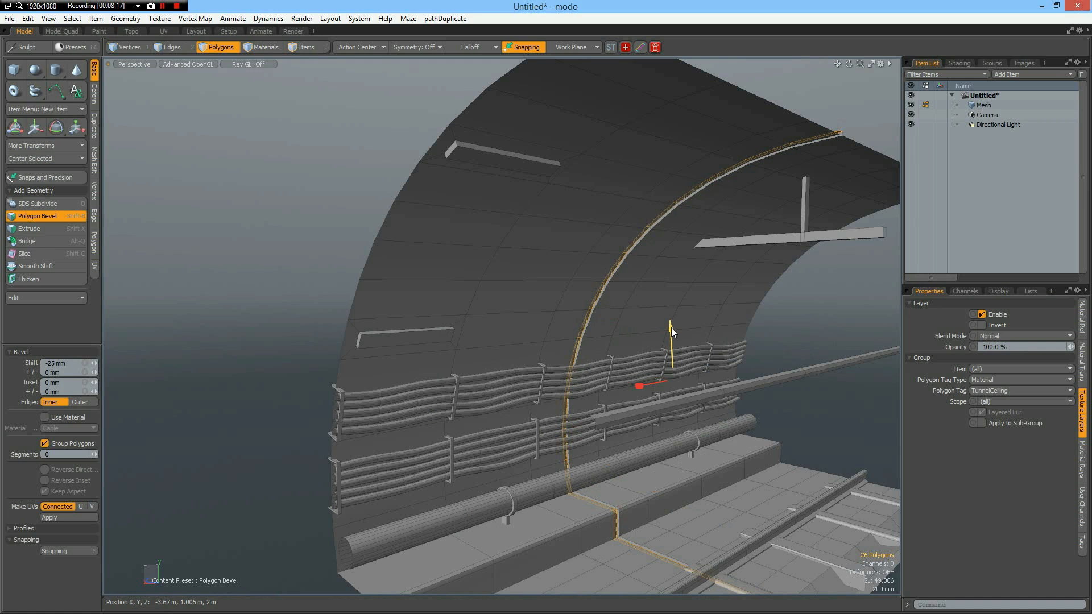
# Expand the selection to the whole beveled strip, assign it a new material named Gap and deselect it.
pyautogui.press('space')
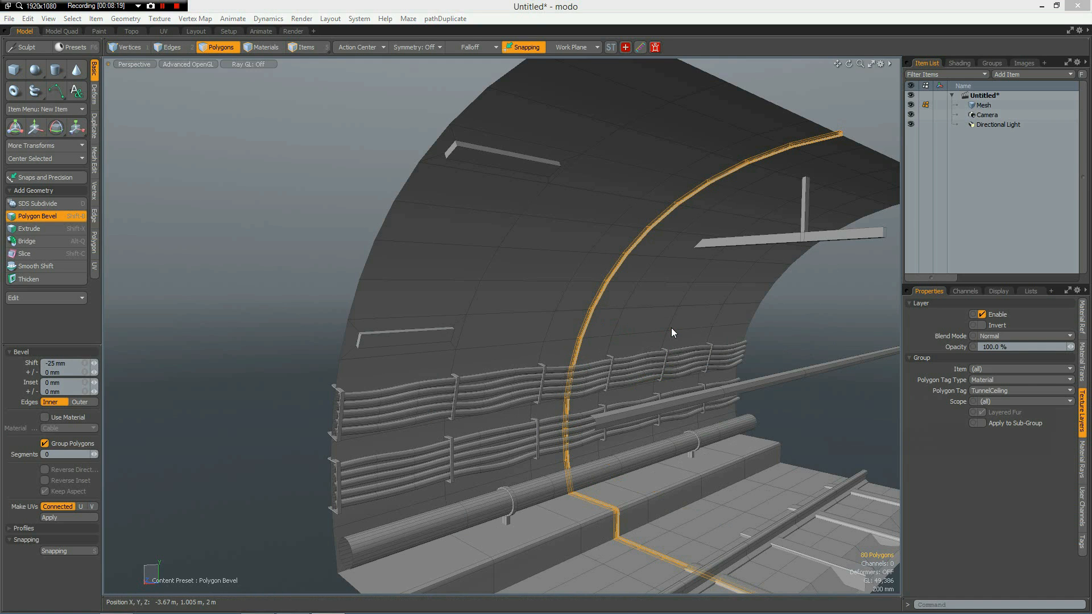
pyautogui.write('mG')
pyautogui.write('ap')
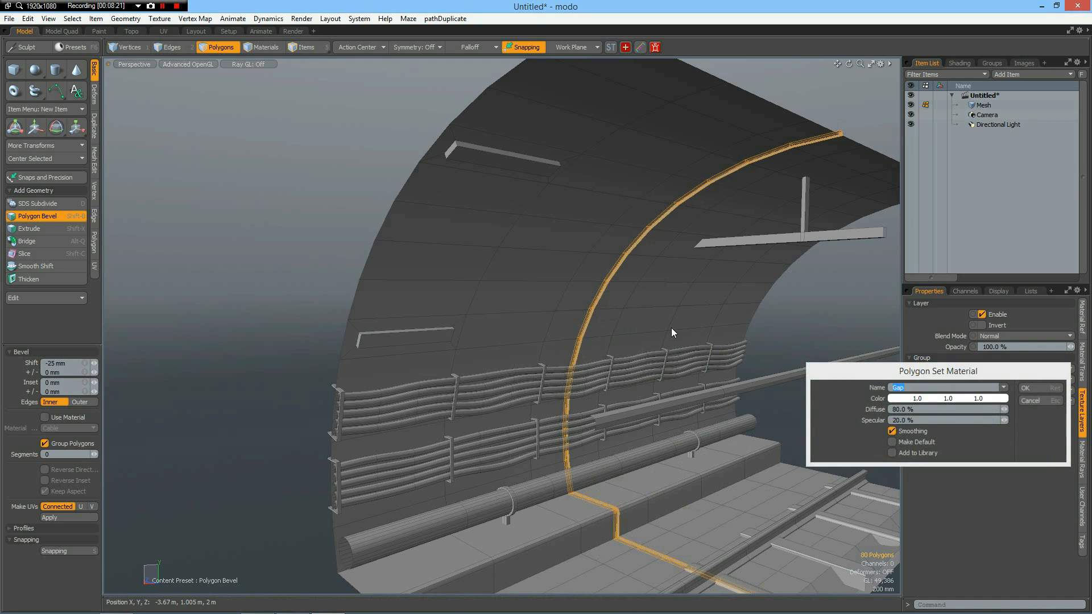
pyautogui.press('Return')
pyautogui.press('space')
pyautogui.click(339, 157)
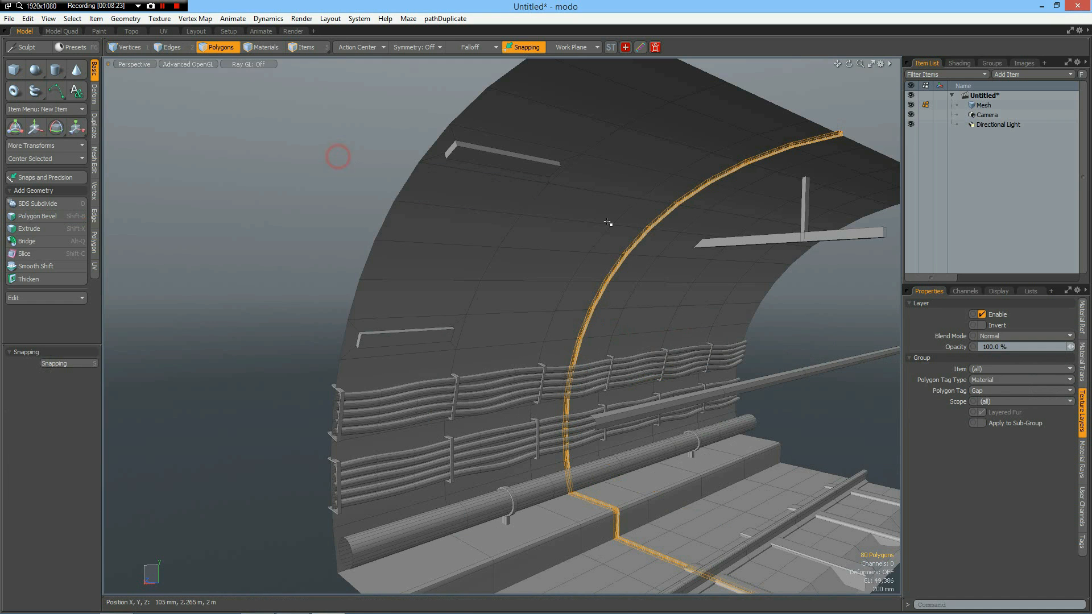
# Clone the entire tunnel mesh once with an X offset of -6 m, extending the tunnel lengthwise.
pyautogui.scroll(-3, 687, 230)
pyautogui.moveTo(651, 280)
pyautogui.keyDown('alt'); pyautogui.mouseDown()
pyautogui.moveTo(739, 276)
pyautogui.moveTo(590, 275)
pyautogui.mouseUp(); pyautogui.keyUp('alt')
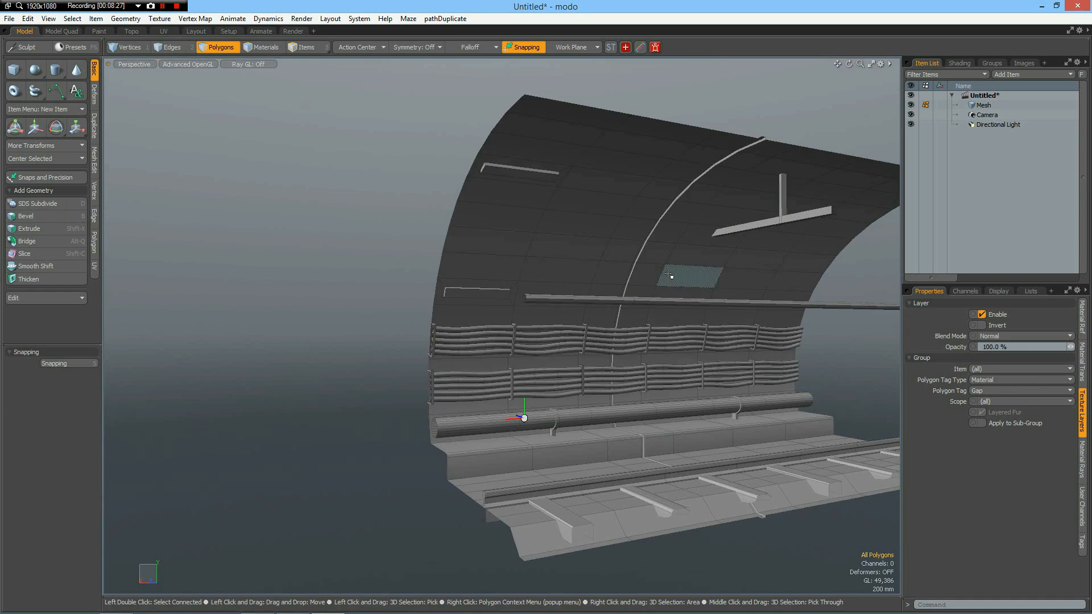
pyautogui.keyDown('alt'); pyautogui.keyDown('shift'); pyautogui.moveTo(694, 329); pyautogui.dragTo(519, 345); pyautogui.keyUp('shift'); pyautogui.keyUp('alt')
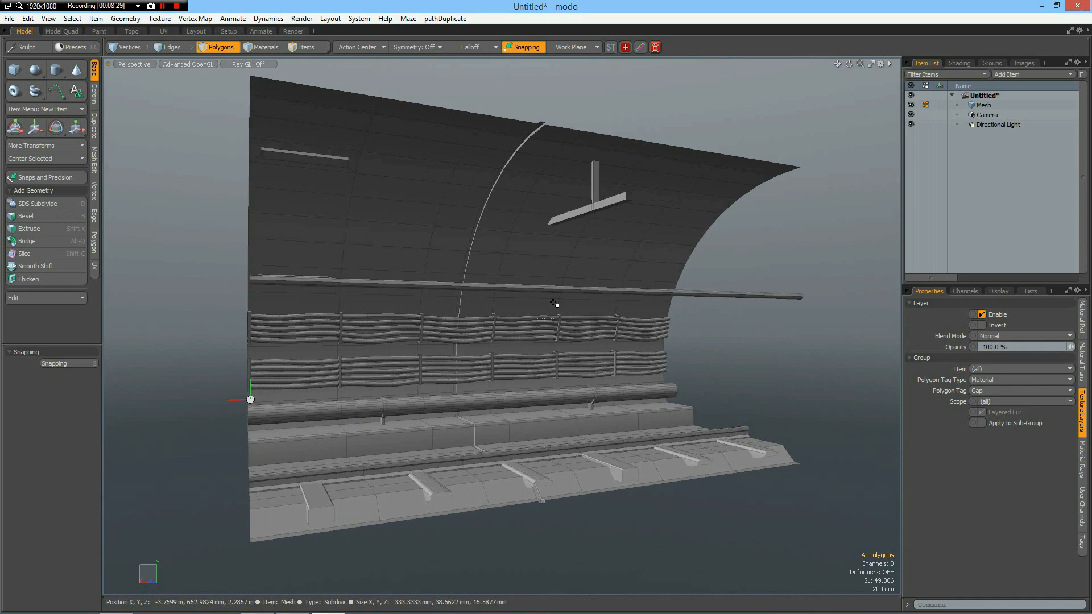
pyautogui.scroll(-3, 555, 304)
pyautogui.scroll(3, 555, 304)
pyautogui.moveTo(612, 263)
pyautogui.keyDown('alt'); pyautogui.mouseDown()
pyautogui.moveTo(592, 275)
pyautogui.moveTo(615, 279)
pyautogui.mouseUp(); pyautogui.keyUp('alt')
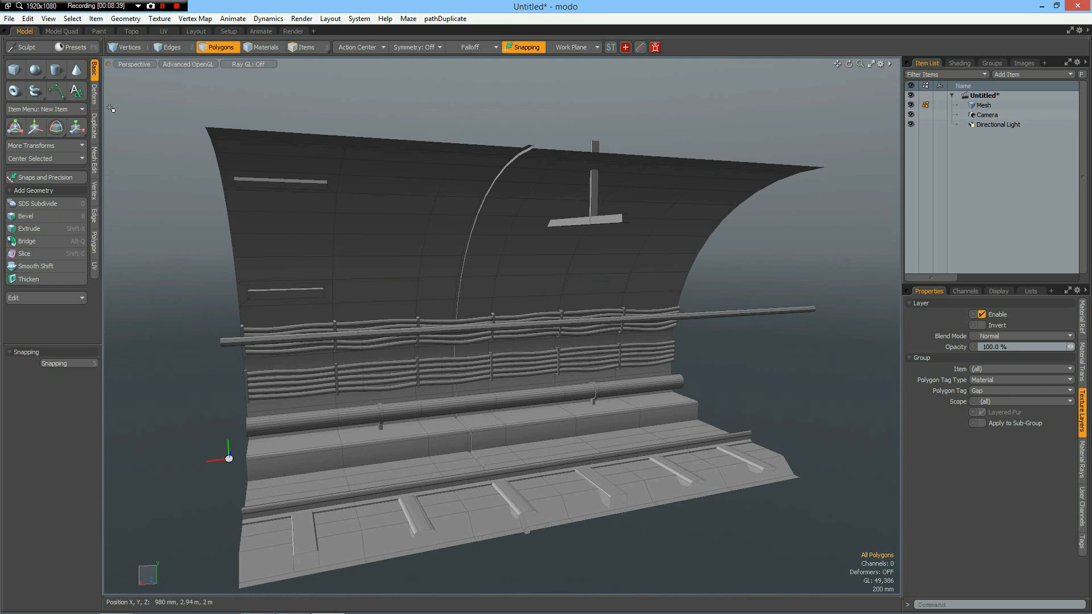
pyautogui.click(94, 127)
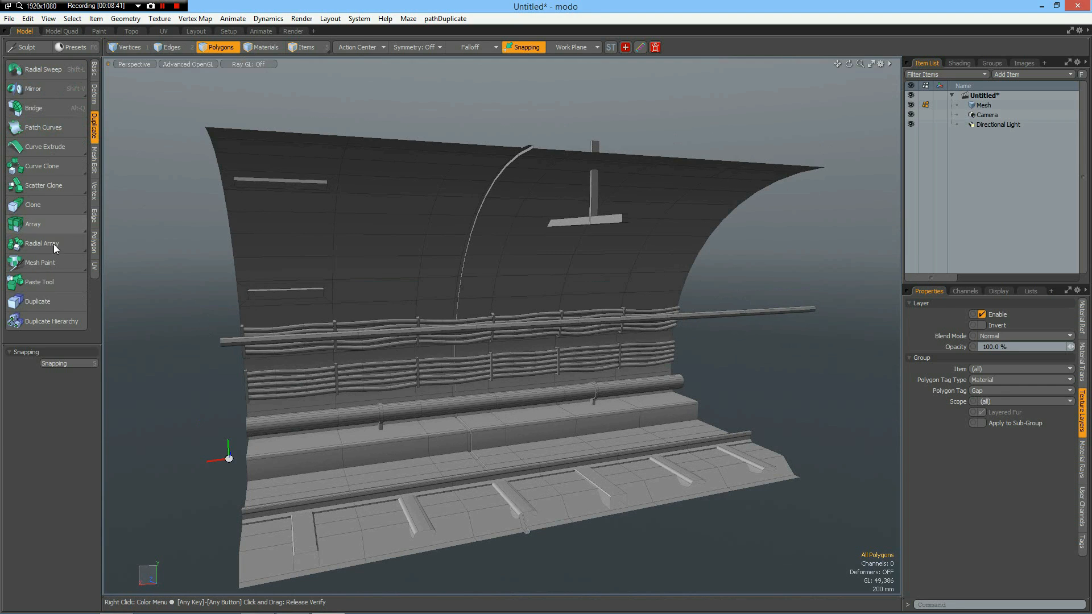
pyautogui.click(47, 204)
pyautogui.click(178, 258)
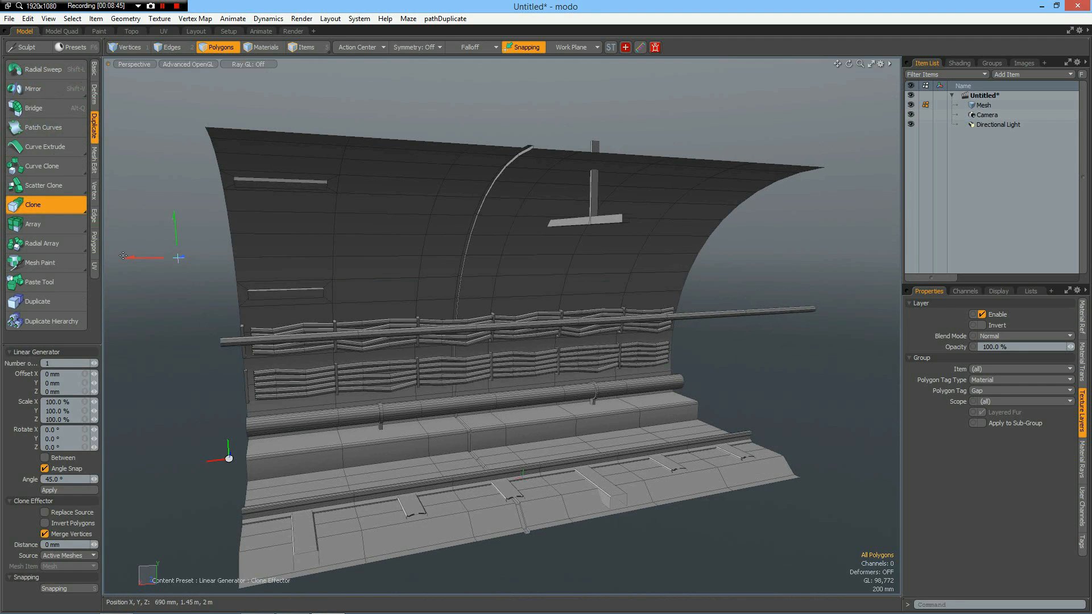
pyautogui.moveTo(128, 258); pyautogui.dragTo(653, 253)
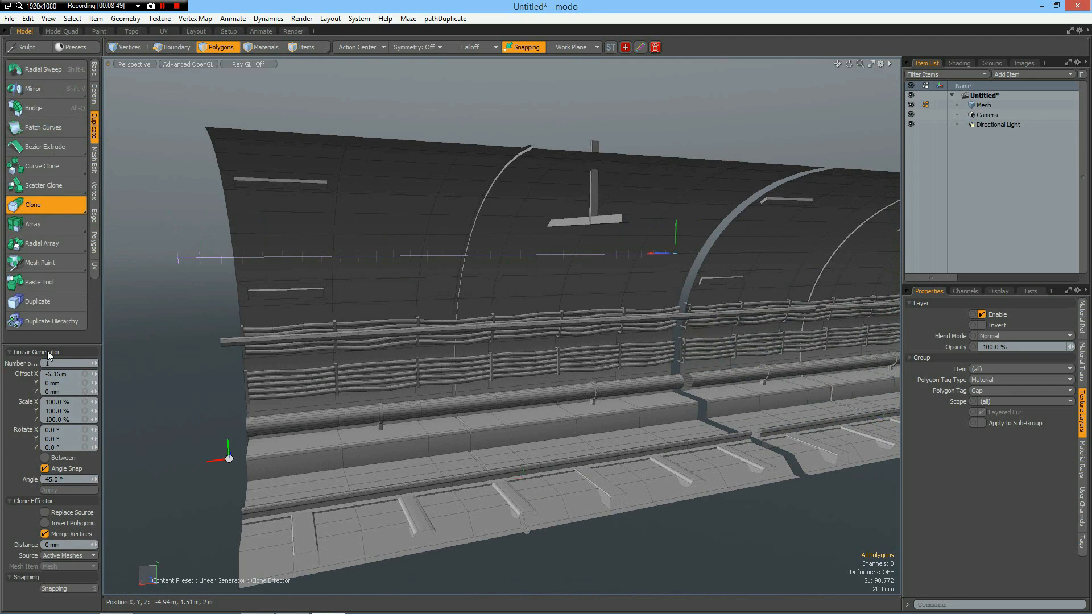
pyautogui.click(73, 373)
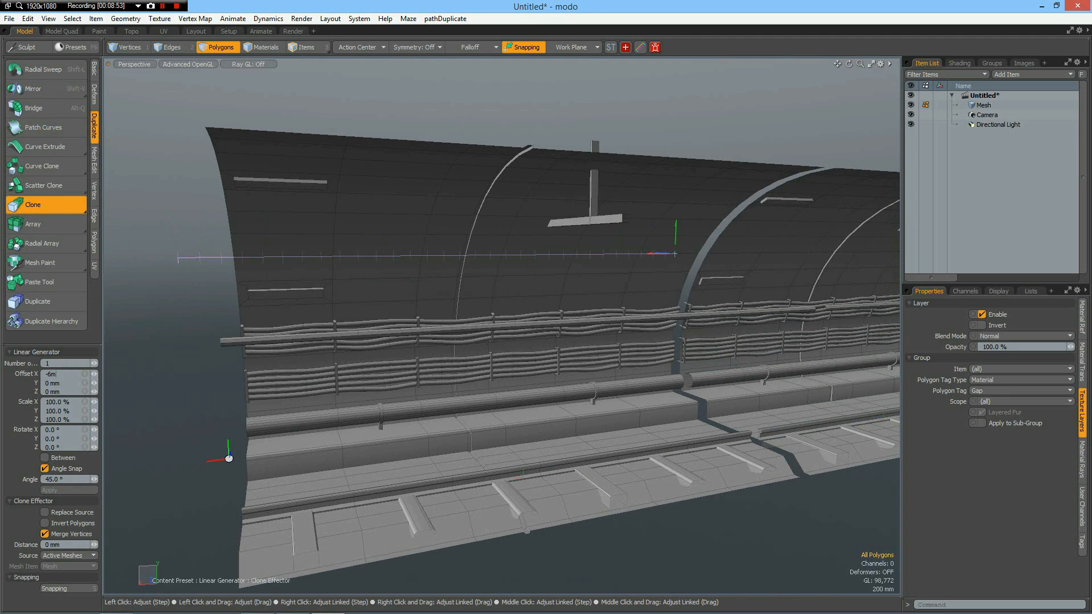
pyautogui.press('Return')
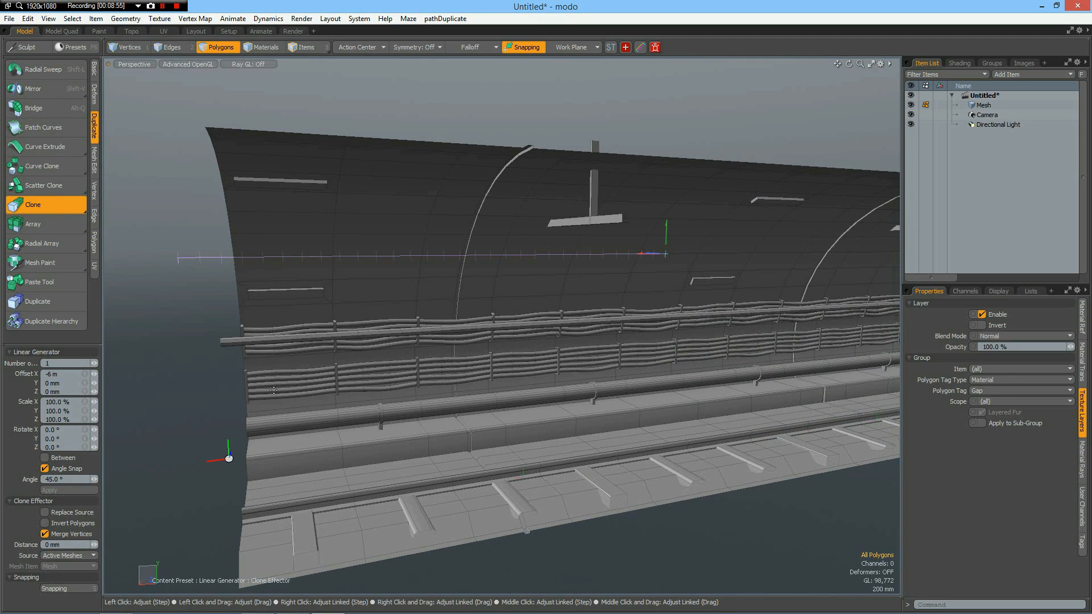
# Run Merge vertices on the cloned tunnel mesh with the default settings.
pyautogui.click(97, 192)
pyautogui.click(37, 261)
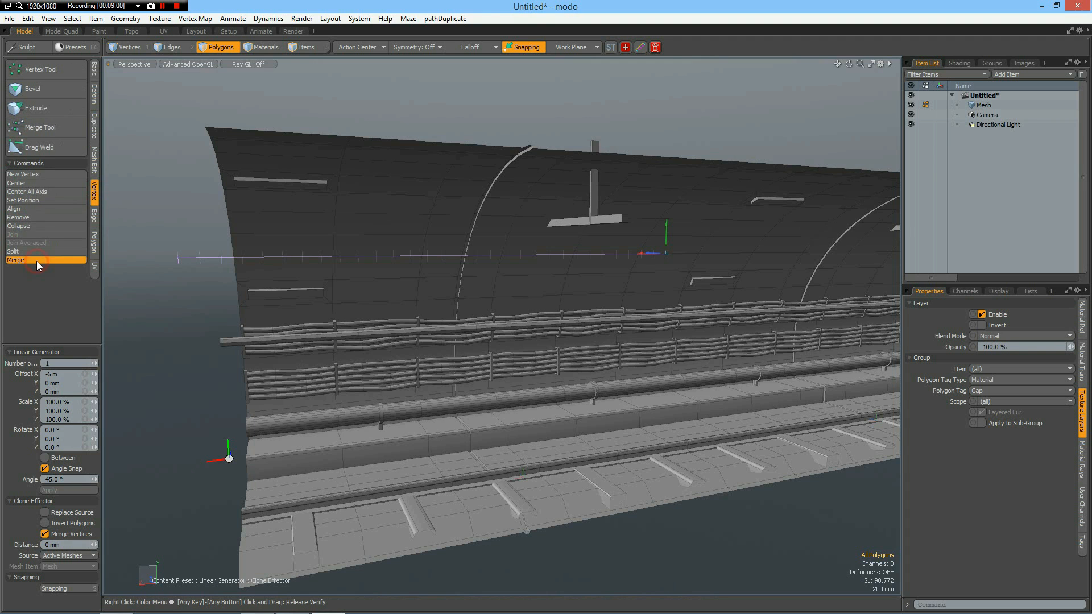
pyautogui.press('Return')
pyautogui.press('Return')
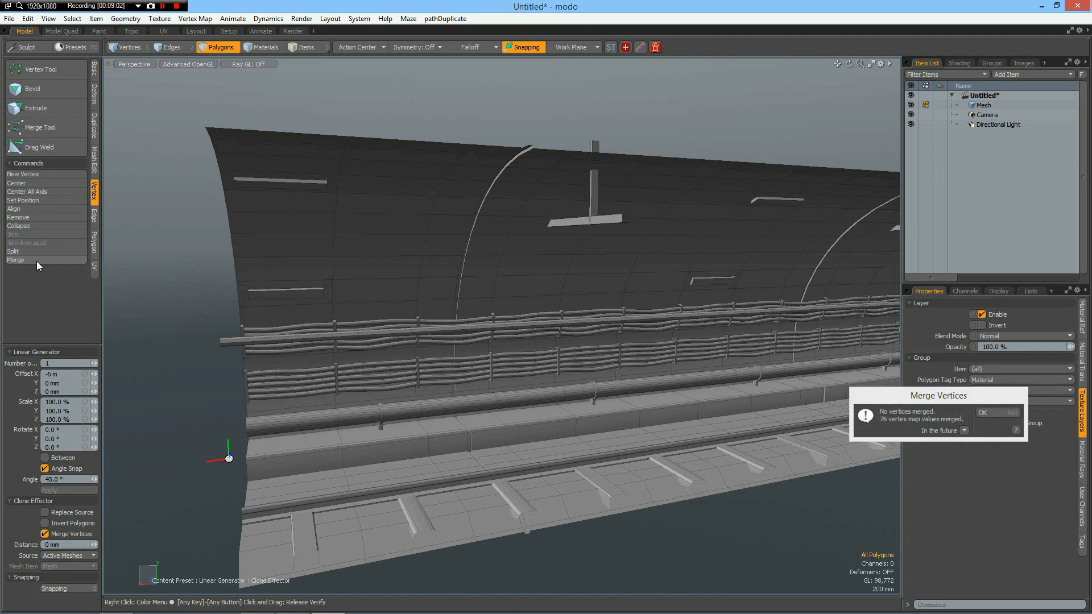
# Bevel two adjacent ceiling polygons beside the first T-shaped beam, first with an inset of about 38 mm, then with a -400 mm shift.
pyautogui.keyDown('alt'); pyautogui.moveTo(738, 370); pyautogui.dragTo(640, 290); pyautogui.keyUp('alt')
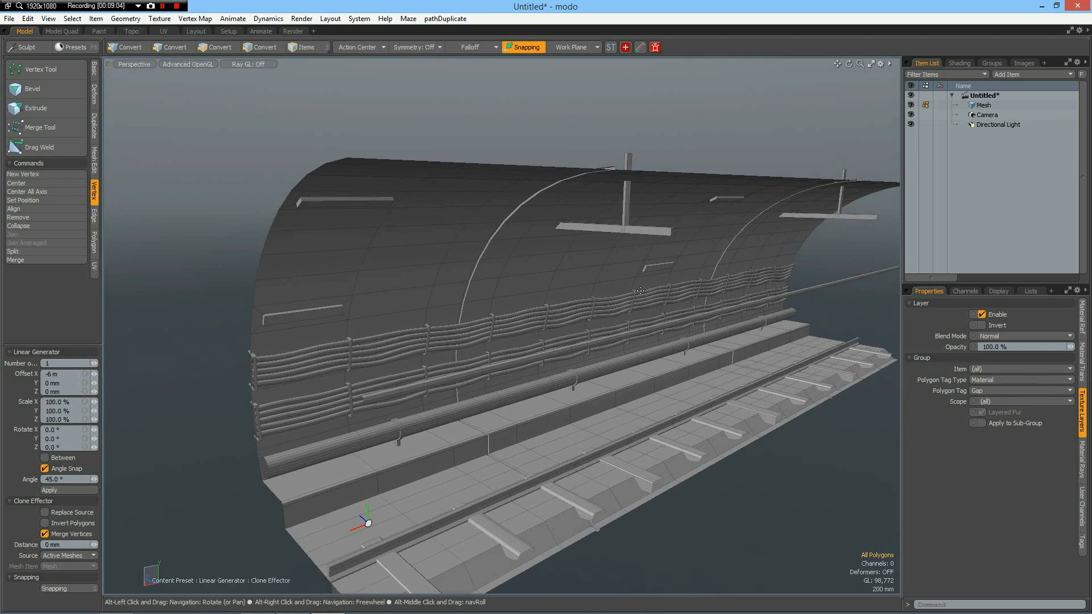
pyautogui.scroll(5, 641, 291)
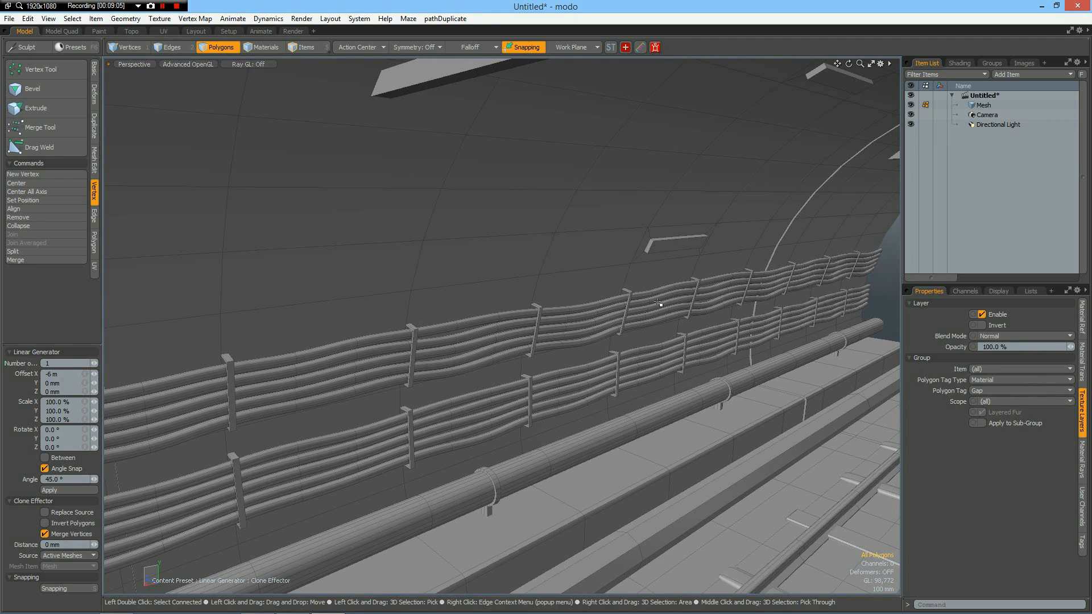
pyautogui.press('space')
pyautogui.doubleClick(660, 307)
pyautogui.scroll(-8, 477, 454)
pyautogui.click(661, 487)
pyautogui.keyDown('alt'); pyautogui.moveTo(660, 487); pyautogui.dragTo(640, 297); pyautogui.keyUp('alt')
pyautogui.click(629, 285)
pyautogui.scroll(4, 602, 285)
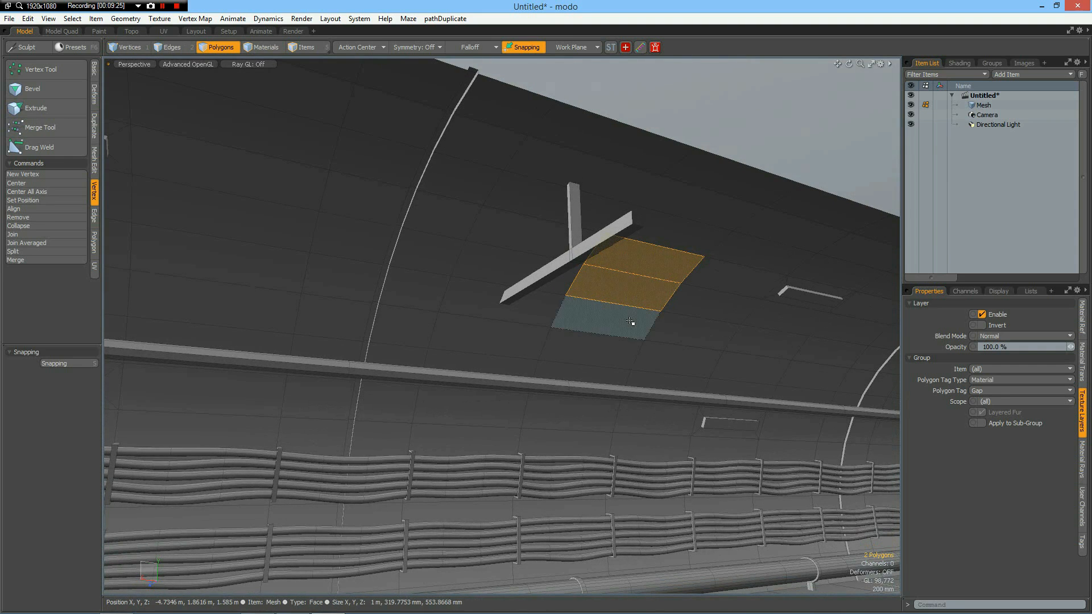
pyautogui.press('b')
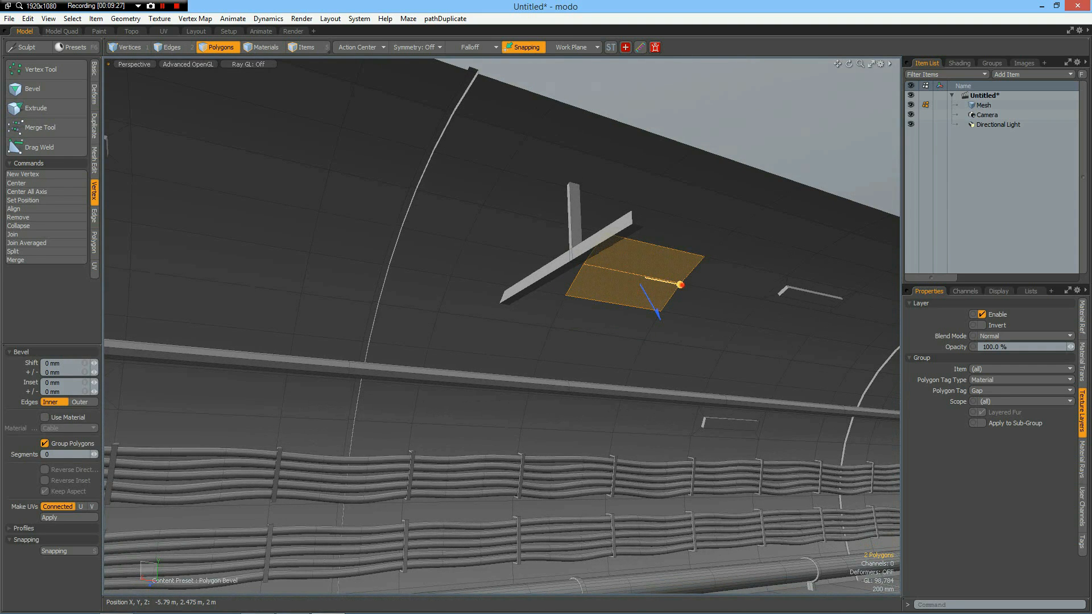
pyautogui.moveTo(679, 284); pyautogui.dragTo(638, 281)
pyautogui.keyDown('shift'); pyautogui.click(586, 287); pyautogui.keyUp('shift')
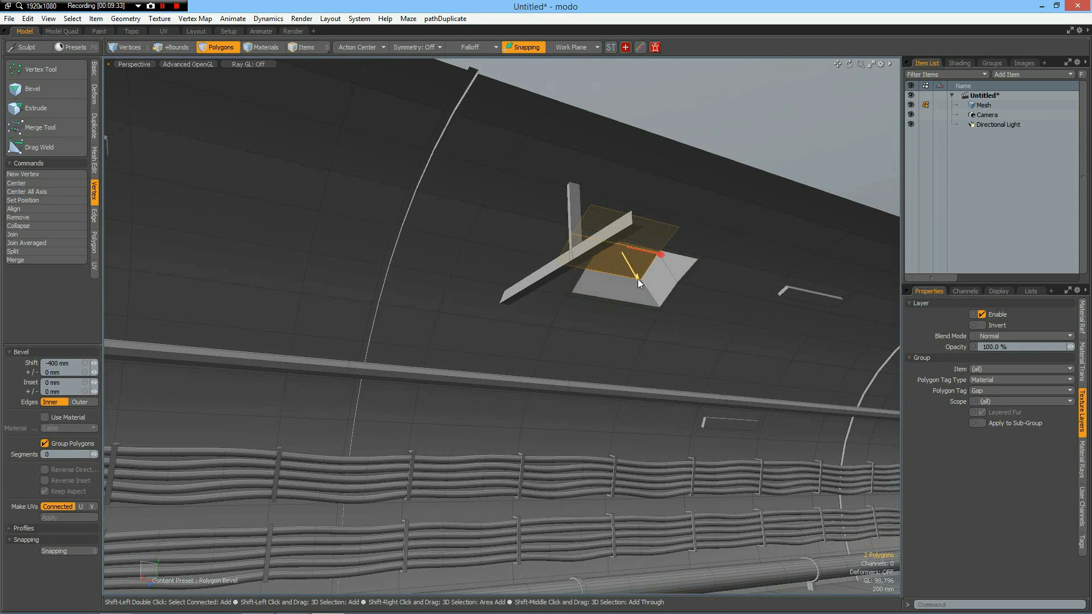
# Expand the selection to the whole recessed ceiling opening and assign it a new material named Ventilation.
pyautogui.hotkey('shift', 'Up')
pyautogui.hotkey('shift', 'Up')
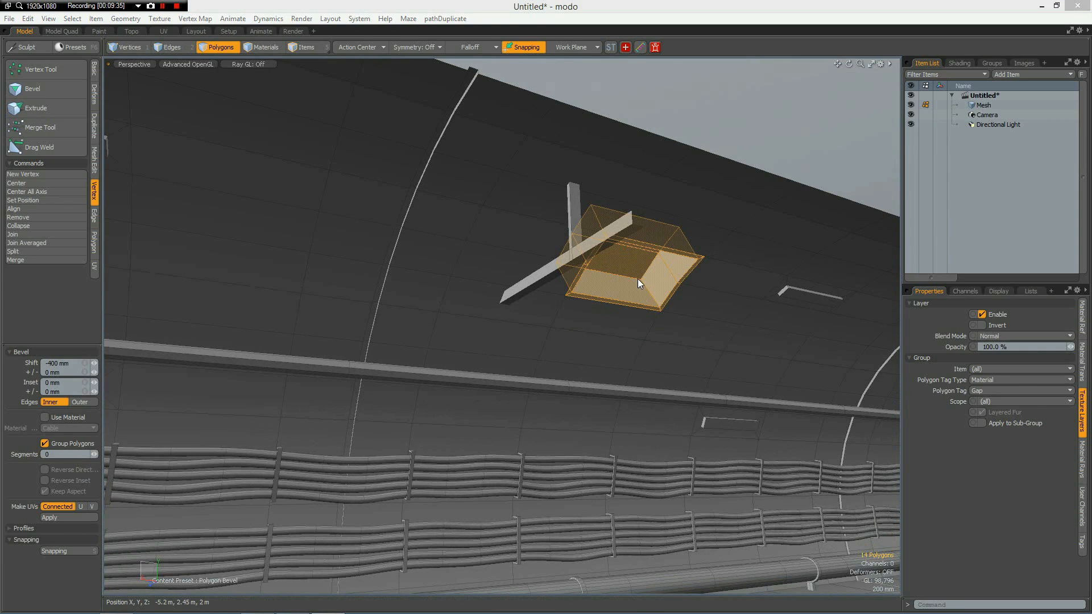
pyautogui.press('m')
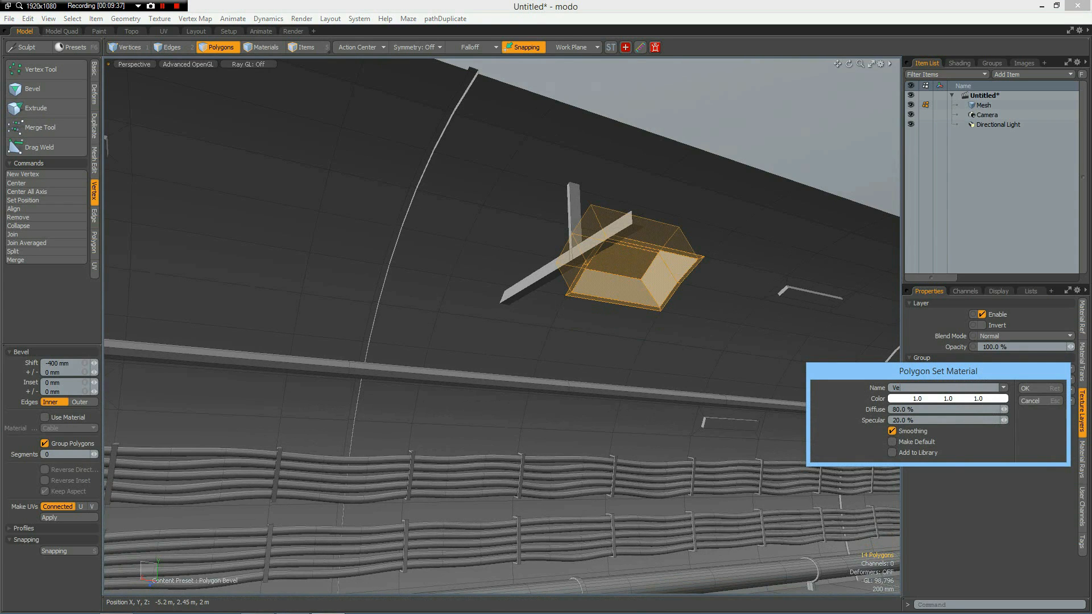
pyautogui.write('Ventilation')
pyautogui.press('Return')
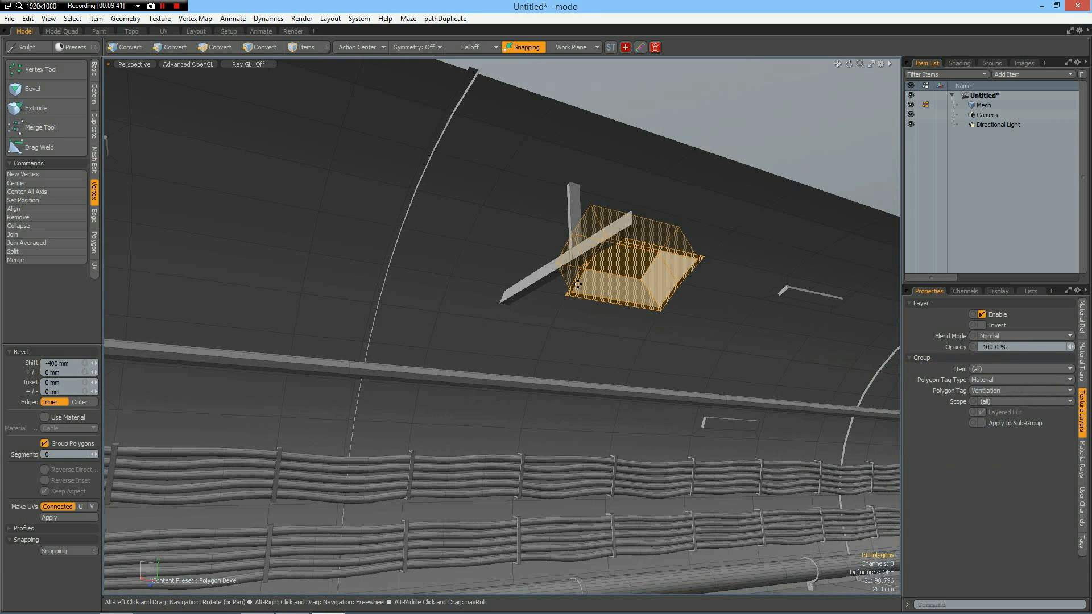
# Select the polygon loop around the ventilation opening's rim, bevel it with a 24 mm shift and assign the Ventilation material.
pyautogui.scroll(5, 577, 284)
pyautogui.press('space')
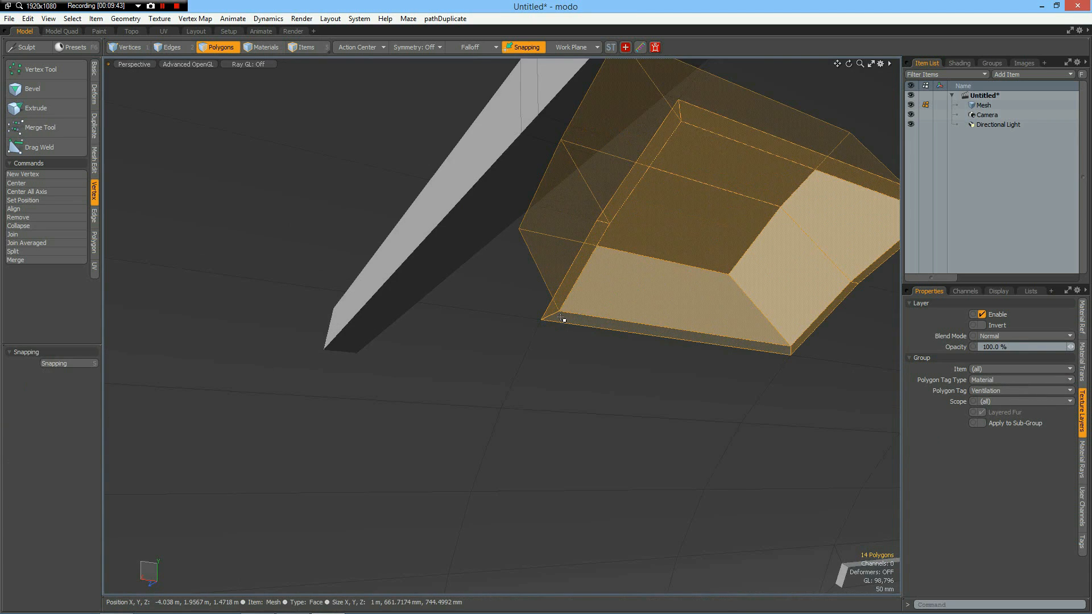
pyautogui.click(558, 317)
pyautogui.keyDown('shift'); pyautogui.click(555, 310); pyautogui.keyUp('shift')
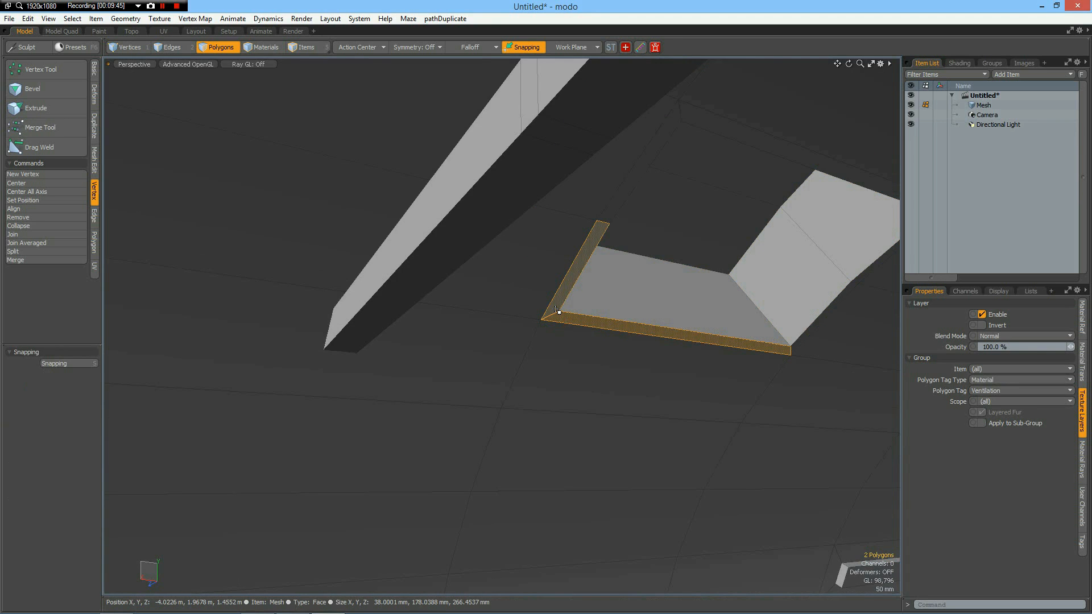
pyautogui.press('l')
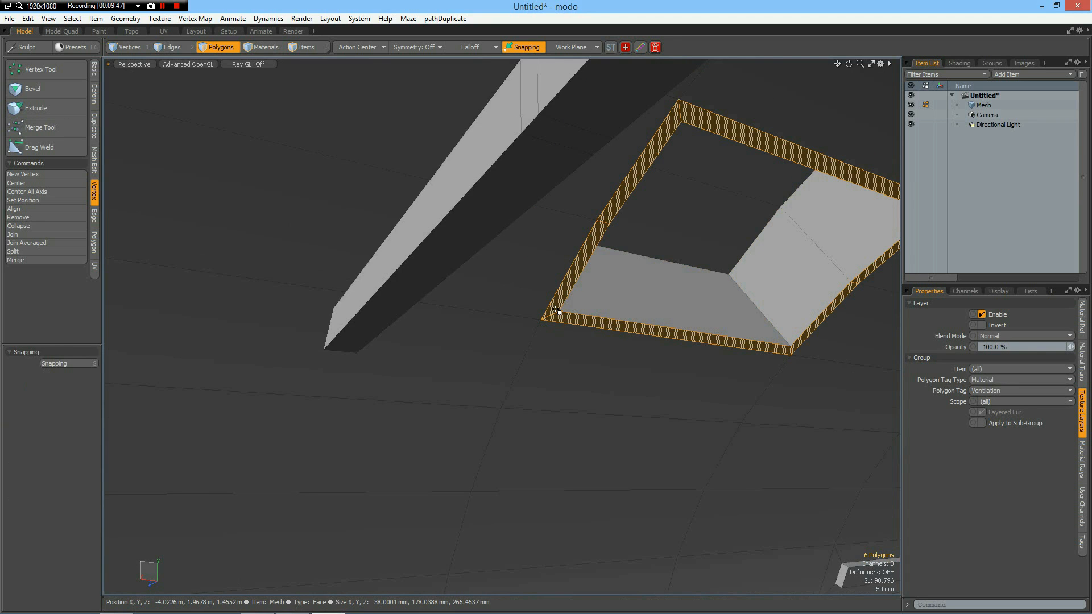
pyautogui.press('b')
pyautogui.click(759, 268)
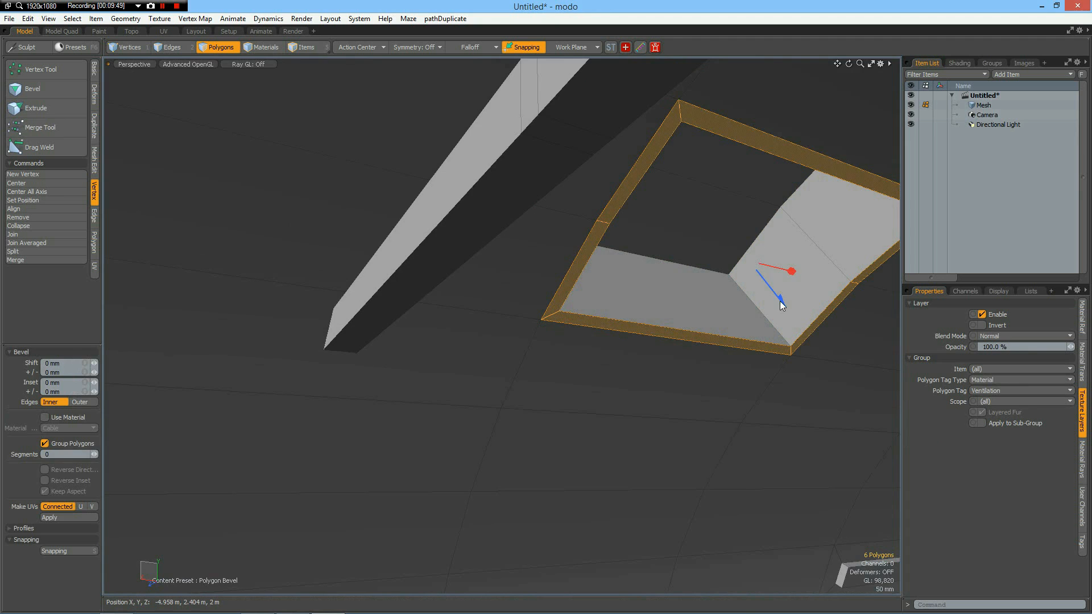
pyautogui.moveTo(783, 298); pyautogui.dragTo(787, 309)
pyautogui.press('space')
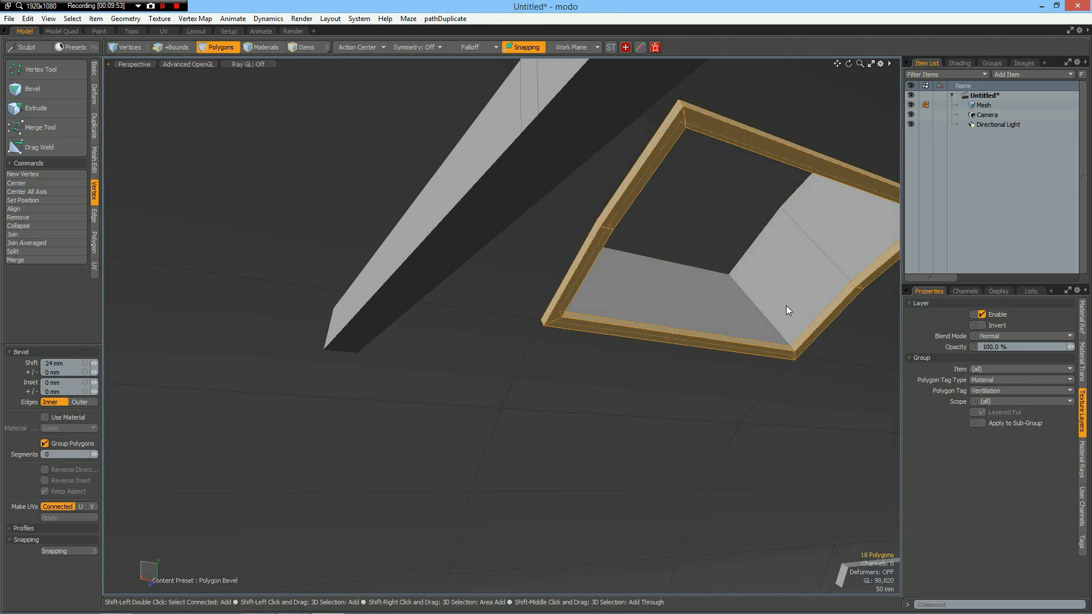
pyautogui.press('m')
pyautogui.press('Return')
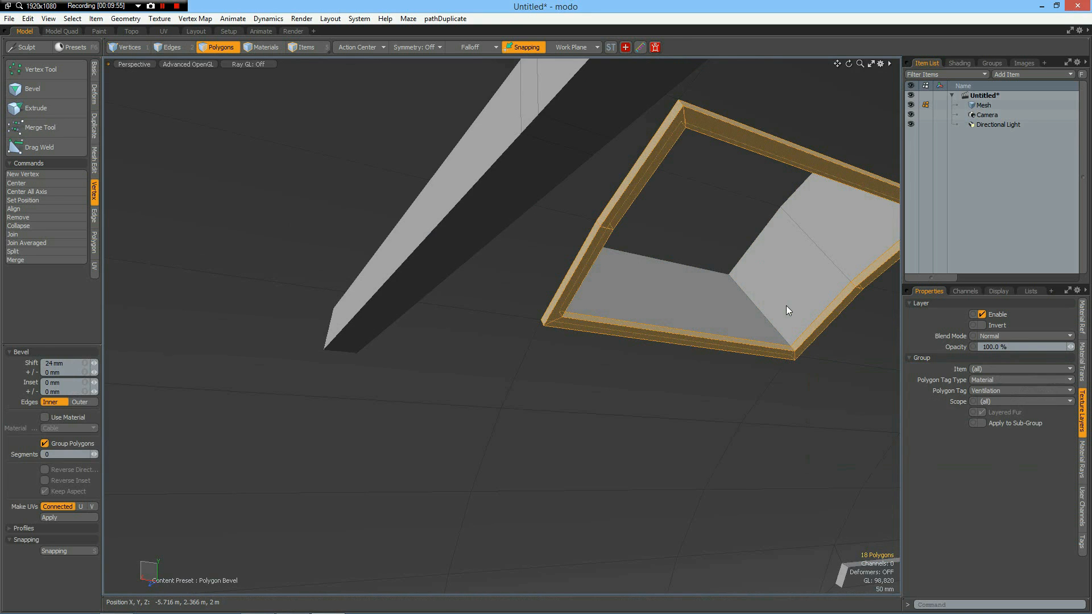
# Clear the polygon selection and save the scene as TunnelTut in the Desktop folder as a Luxology Scene.
pyautogui.scroll(-6, 735, 237)
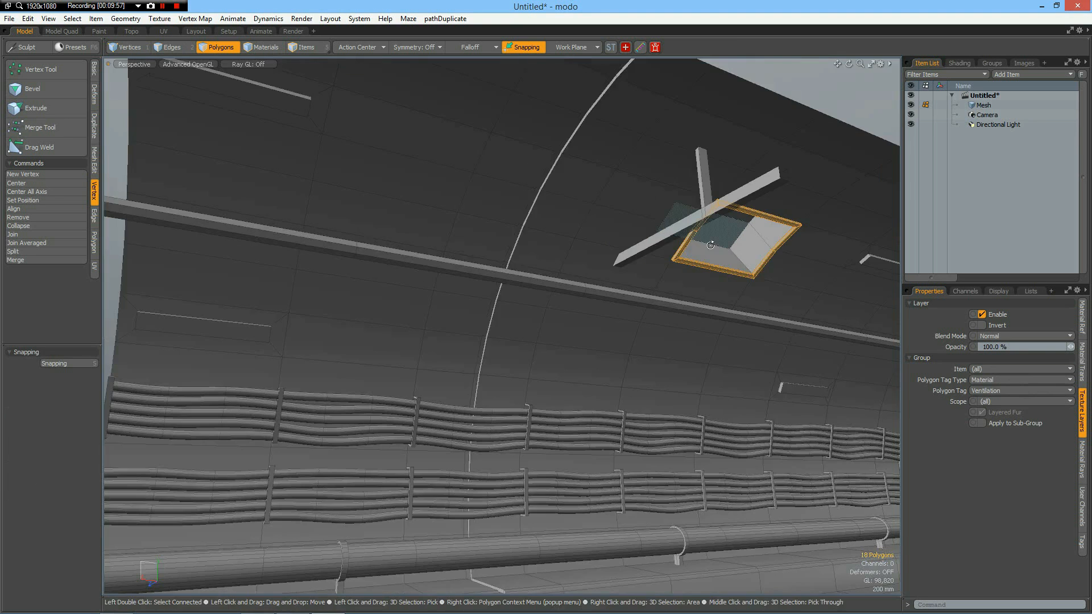
pyautogui.keyDown('alt'); pyautogui.moveTo(737, 239); pyautogui.dragTo(797, 280); pyautogui.keyUp('alt')
pyautogui.press('1')
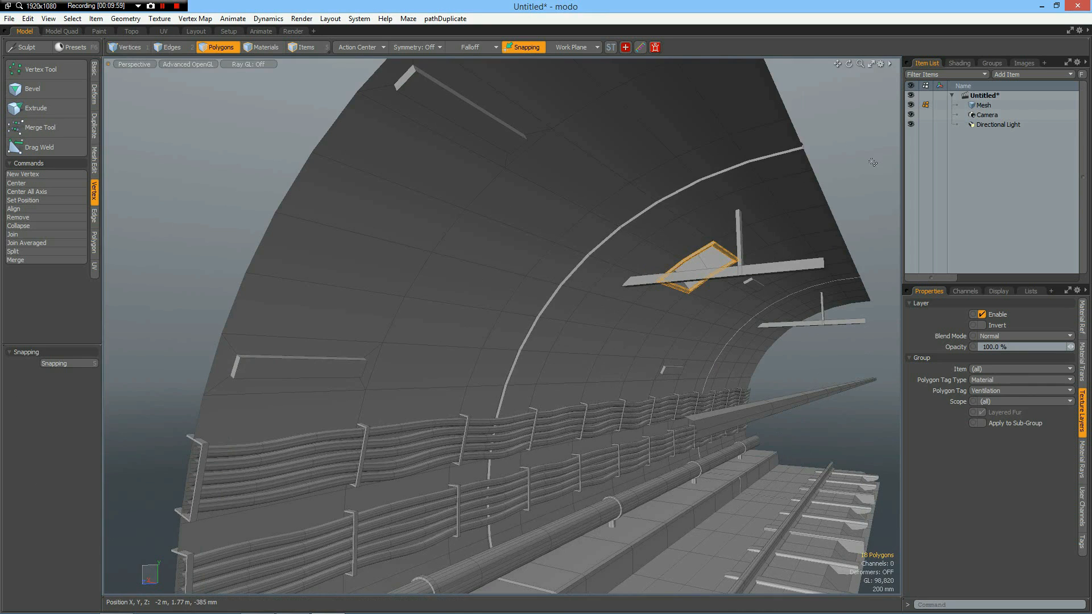
pyautogui.press('a')
pyautogui.keyDown('alt'); pyautogui.keyDown('shift'); pyautogui.moveTo(795, 411); pyautogui.dragTo(666, 366); pyautogui.keyUp('shift'); pyautogui.keyUp('alt')
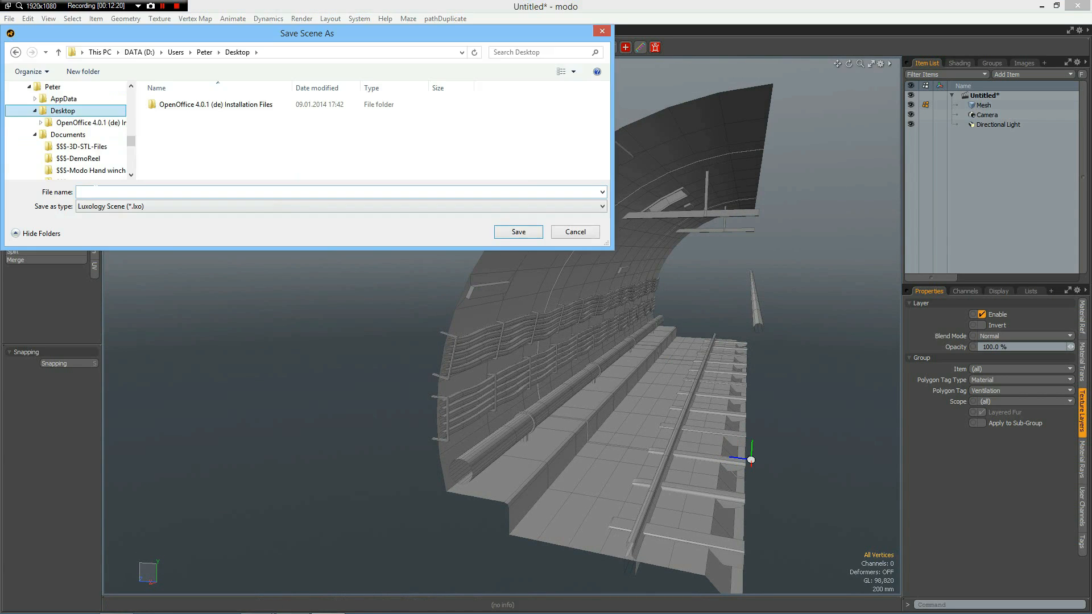
pyautogui.click(93, 190)
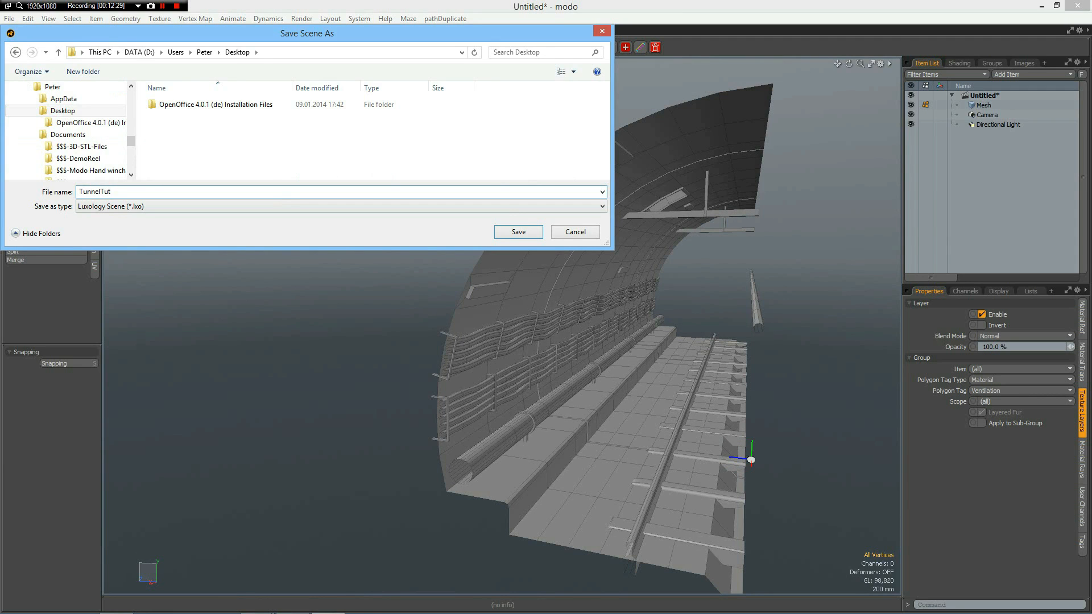
pyautogui.click(523, 237)
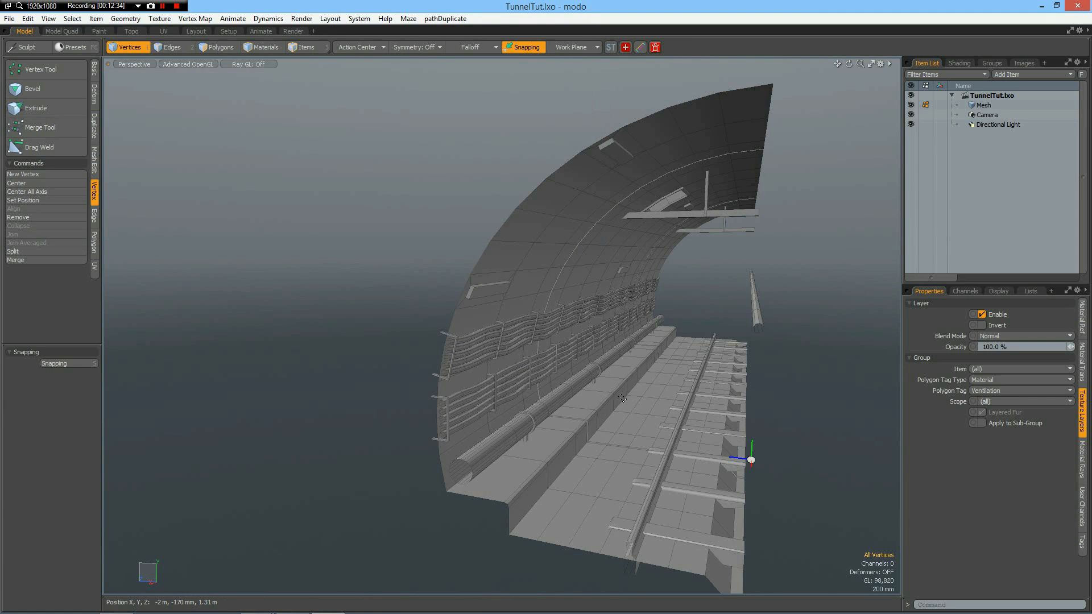
# Select the whole free-floating bar beside the half tunnel and cut it out of the mesh.
pyautogui.press('alt')
pyautogui.keyDown('alt'); pyautogui.moveTo(654, 387); pyautogui.dragTo(503, 389); pyautogui.keyUp('alt')
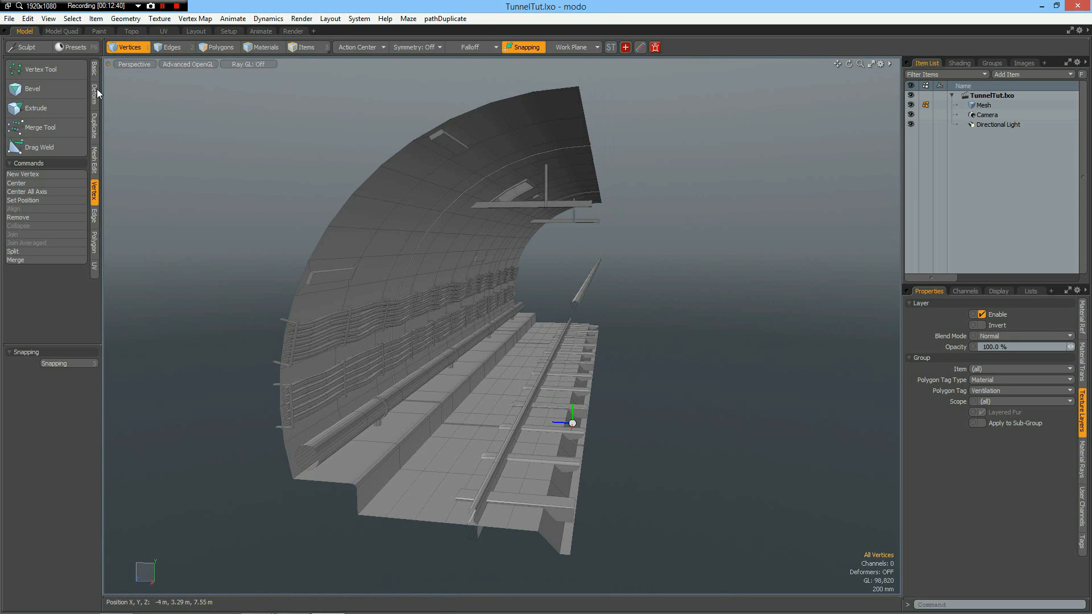
pyautogui.click(94, 121)
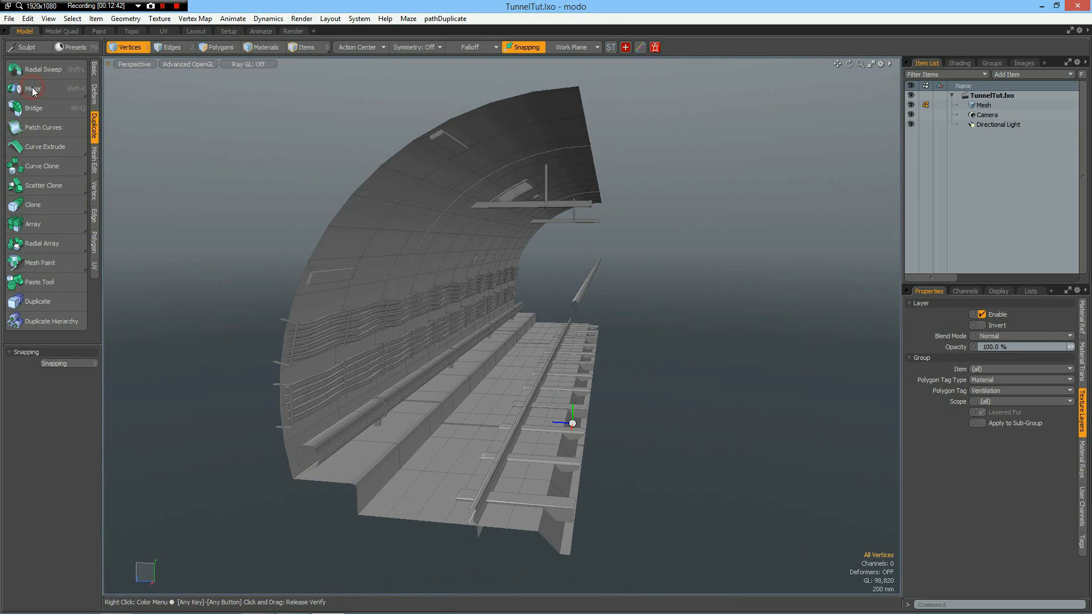
pyautogui.click(34, 89)
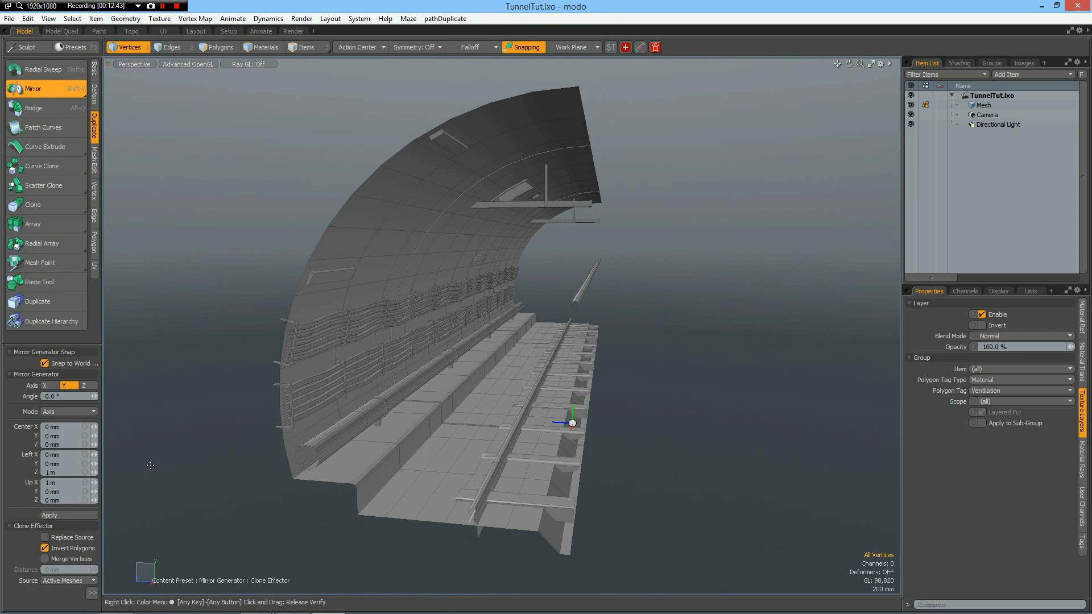
pyautogui.press('space')
pyautogui.press('3')
pyautogui.doubleClick(585, 286)
pyautogui.press('Delete')
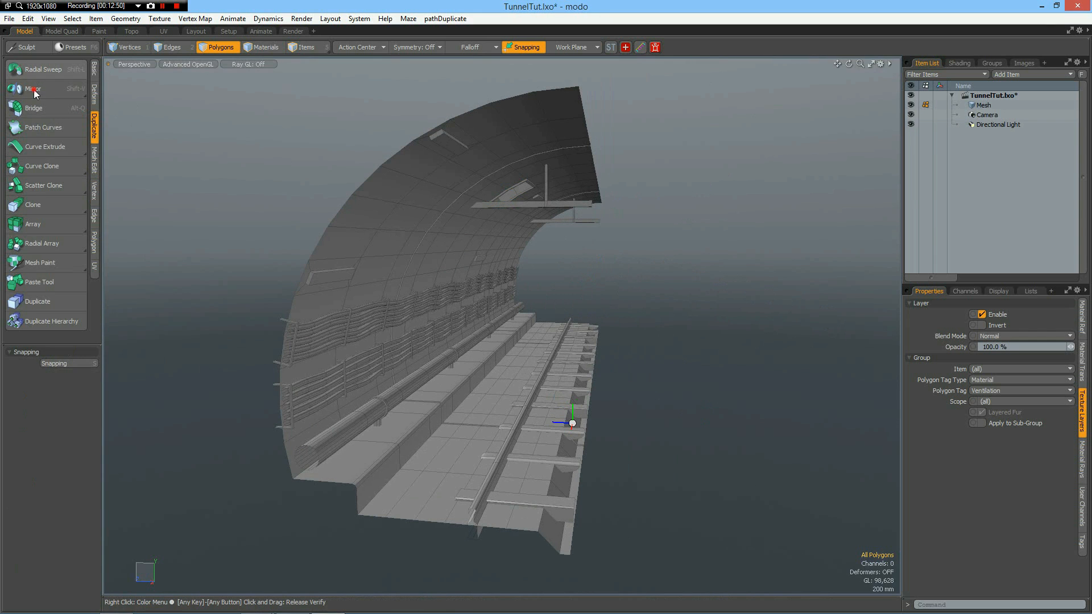
# Mirror the half tunnel across the Z axis with Invert Polygons and Merge Vertices enabled, and merge the mesh's vertices.
pyautogui.click(33, 89)
pyautogui.click(66, 516)
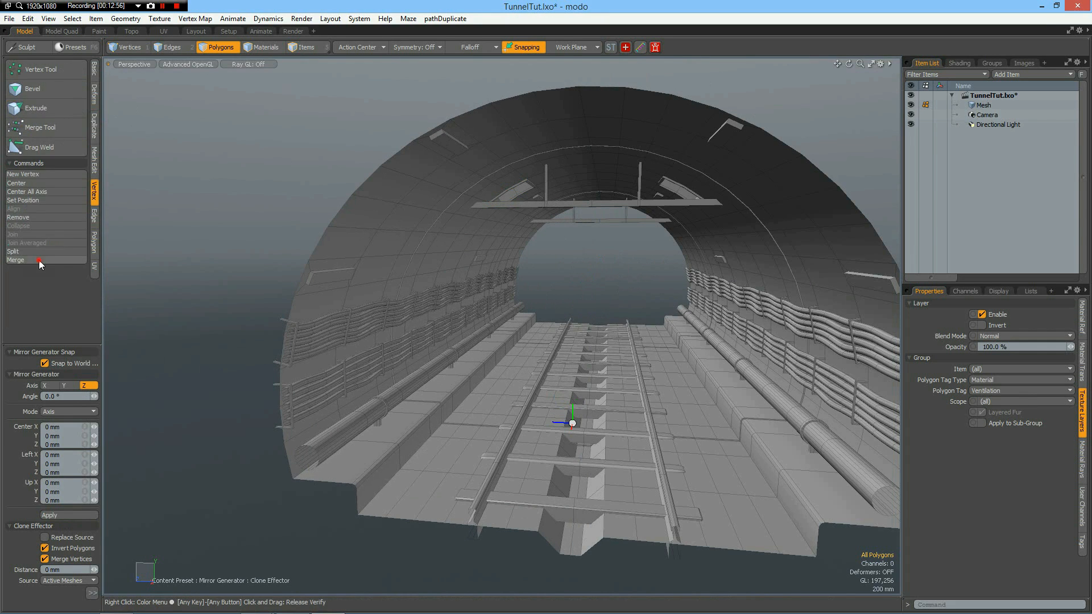
pyautogui.click(38, 261)
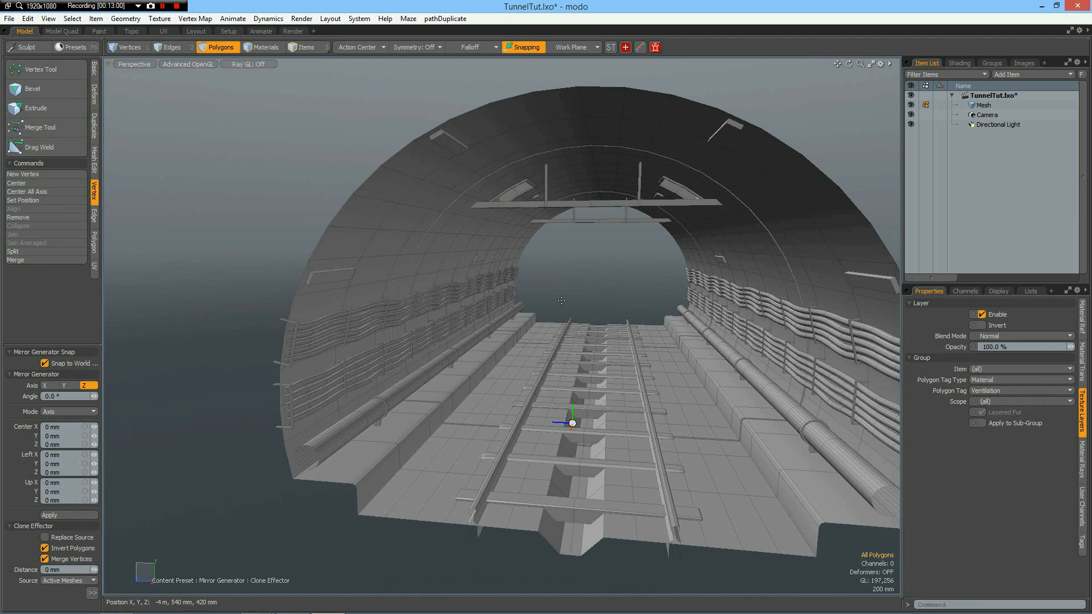
# Paste the cut bar back into the mirrored tunnel mesh.
pyautogui.hotkey('ctrl', 'v')
pyautogui.keyDown('alt'); pyautogui.moveTo(616, 313); pyautogui.dragTo(466, 325); pyautogui.keyUp('alt')
pyautogui.scroll(-5, 702, 355)
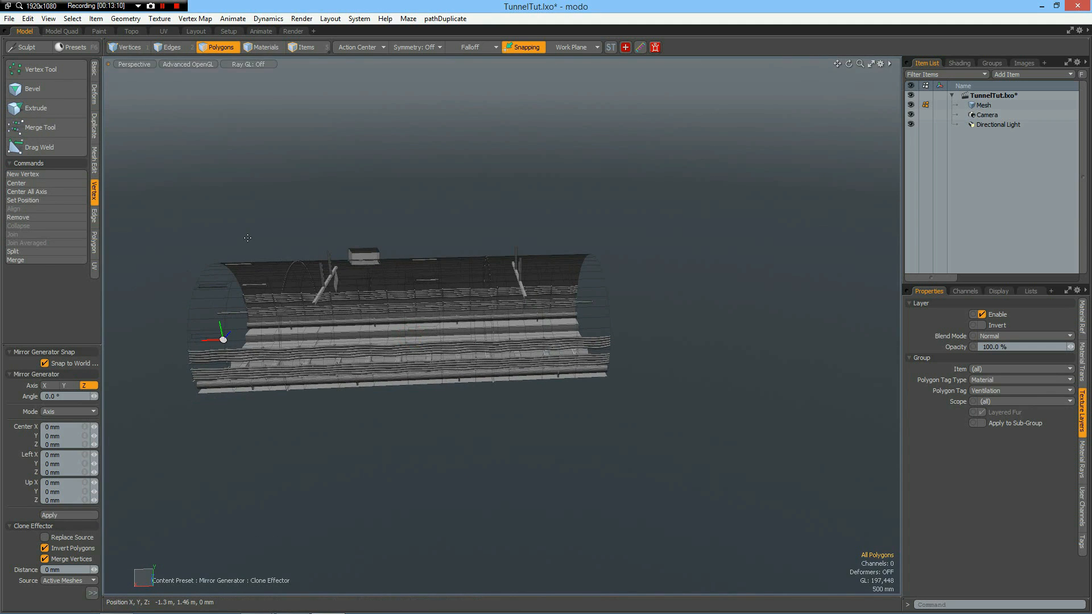
# Clone the complete tunnel mesh 4 times with an X offset of -12 m and Merge Vertices enabled.
pyautogui.click(95, 125)
pyautogui.click(41, 205)
pyautogui.click(59, 361)
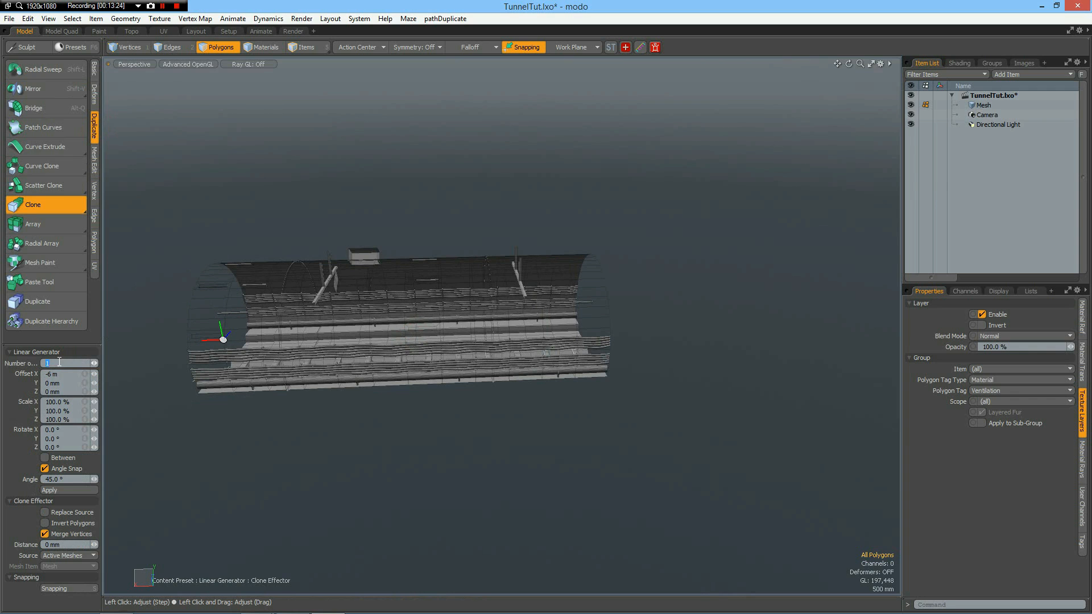
pyautogui.click(323, 446)
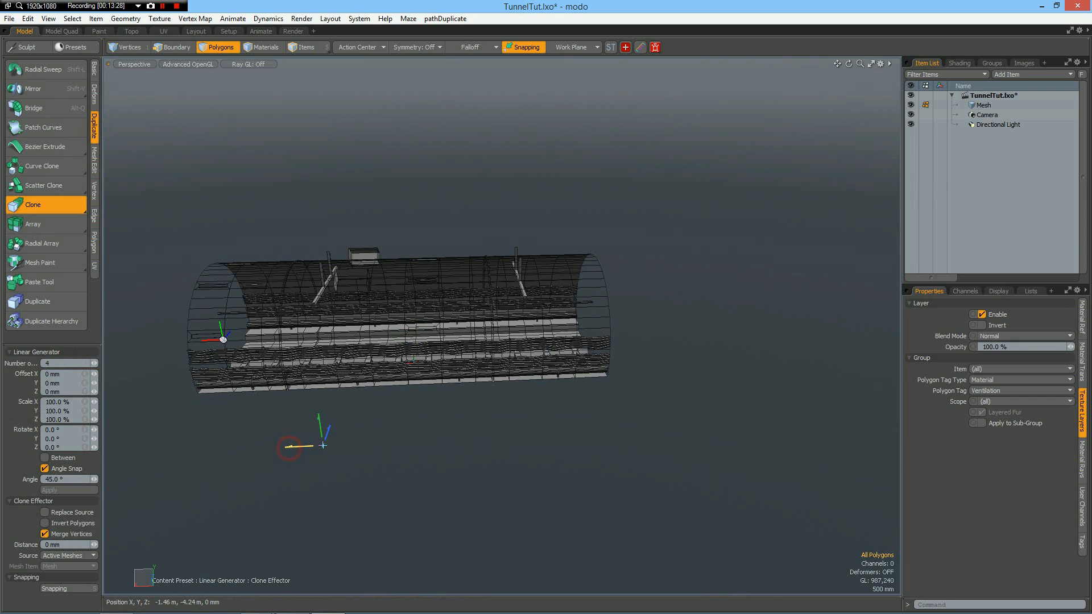
pyautogui.moveTo(323, 445); pyautogui.dragTo(613, 431)
pyautogui.click(74, 373)
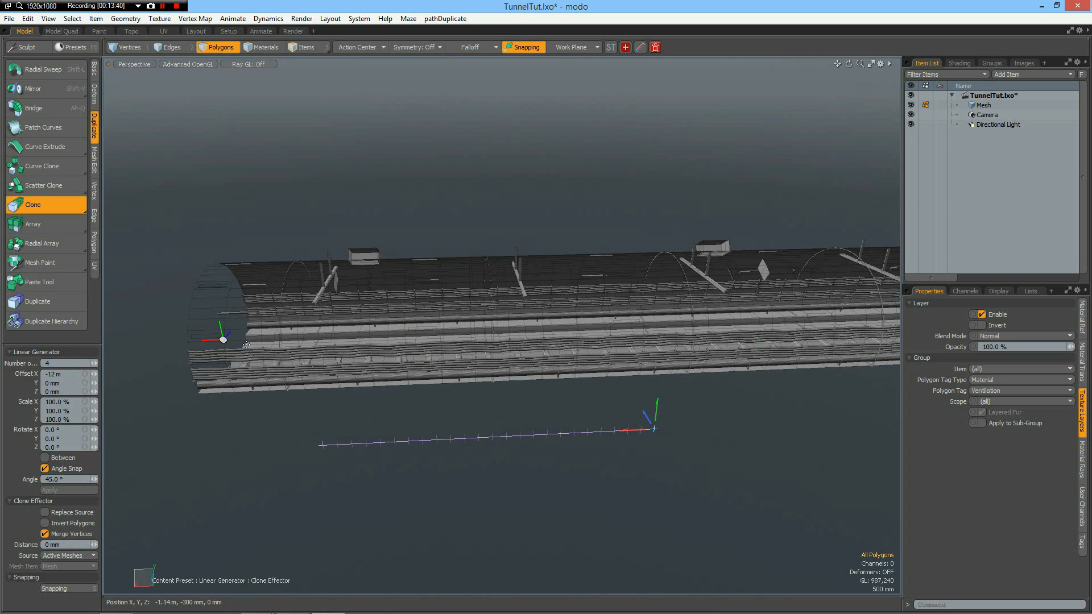
# Merge the vertices of the extended full tunnel and drop the Clone tool.
pyautogui.click(95, 193)
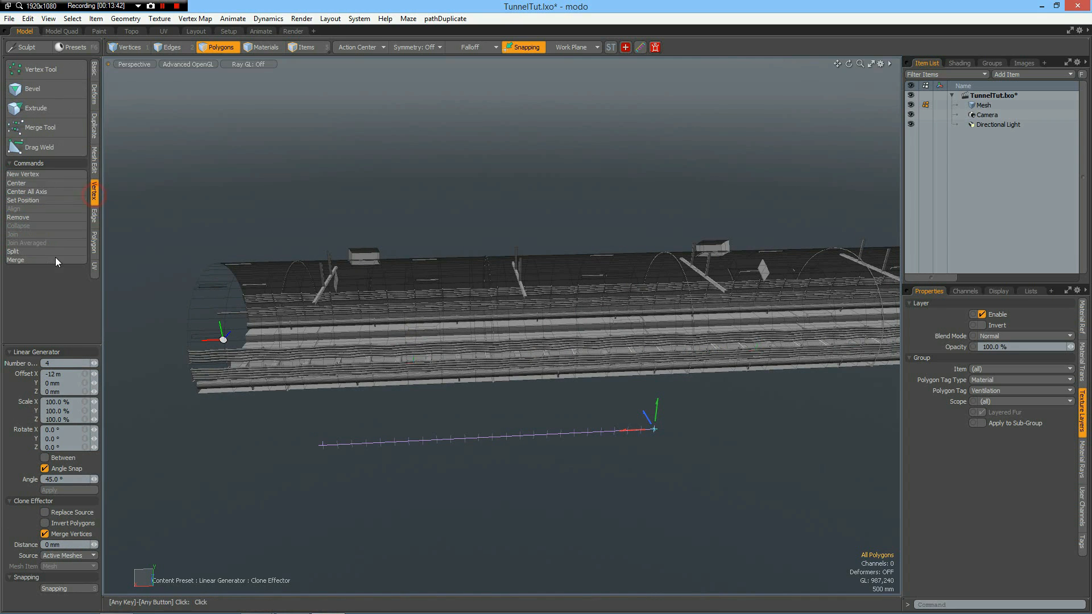
pyautogui.click(42, 261)
pyautogui.press('Return')
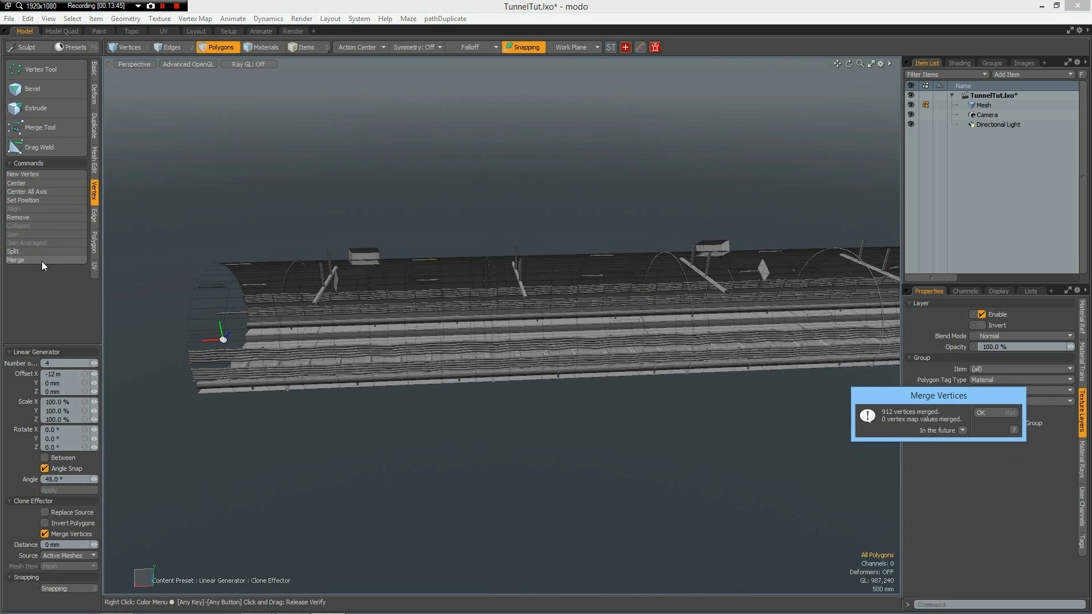
pyautogui.press('Return')
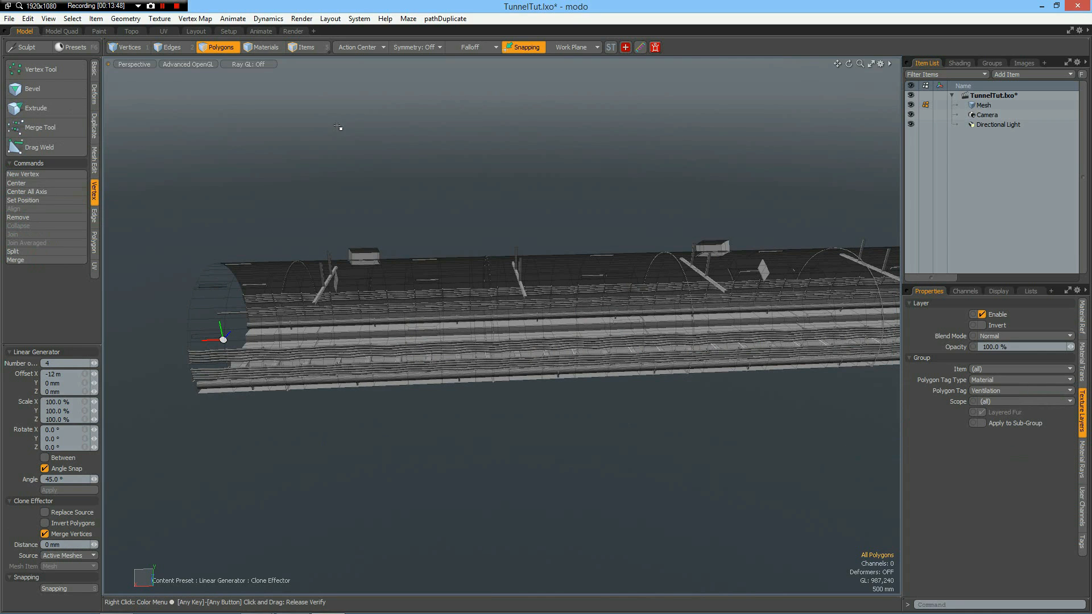
pyautogui.press('space')
pyautogui.keyDown('alt'); pyautogui.moveTo(495, 276); pyautogui.dragTo(663, 284); pyautogui.keyUp('alt')
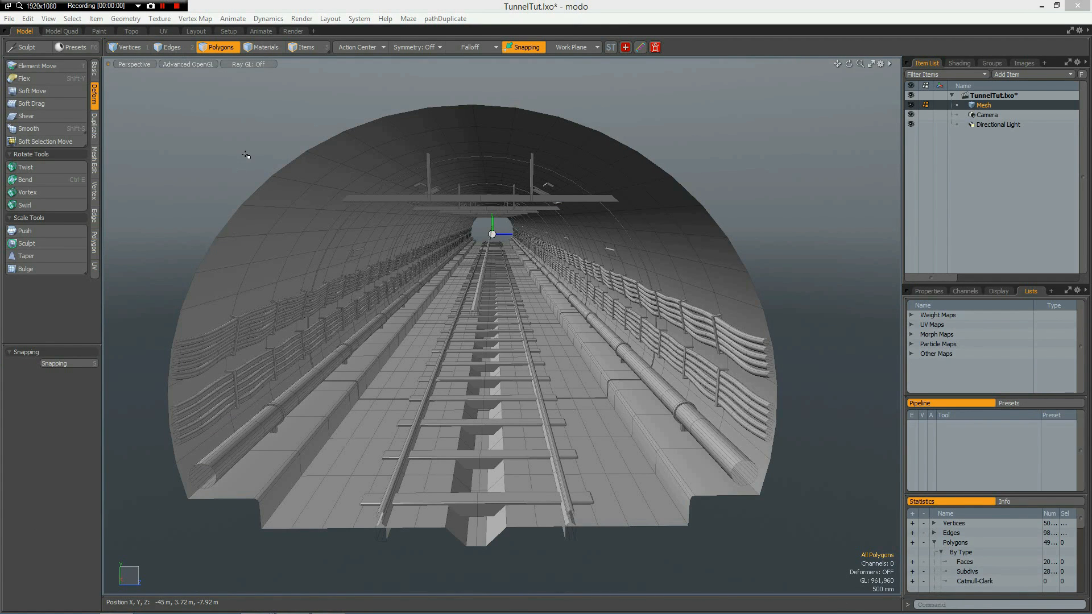
# Select the whole long central bar and move it 5.5 m along X in the Top view.
pyautogui.doubleClick(477, 308)
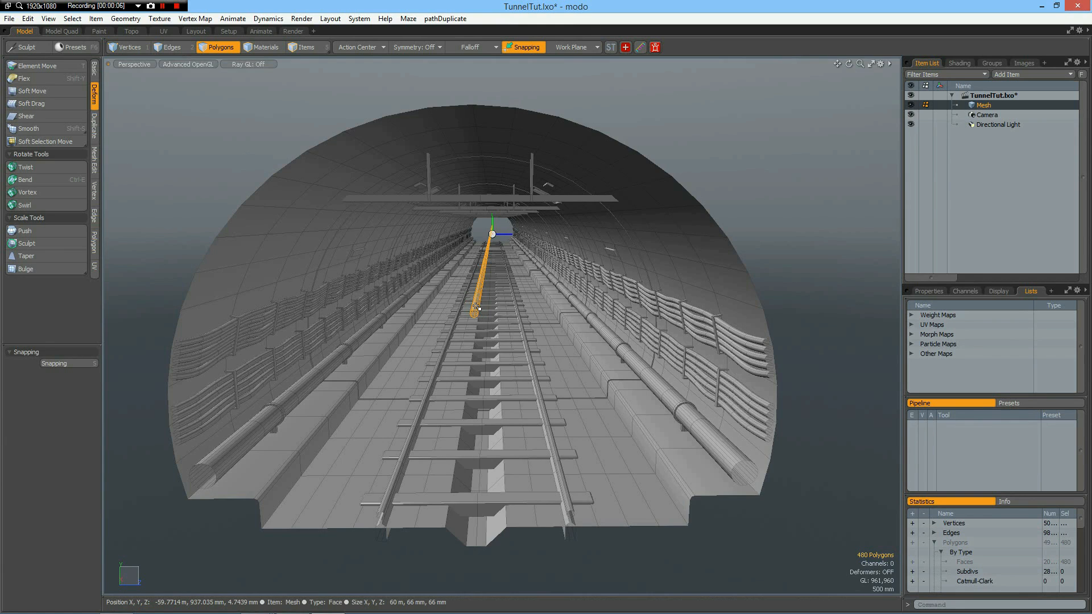
pyautogui.hotkey('ctrl', '1')
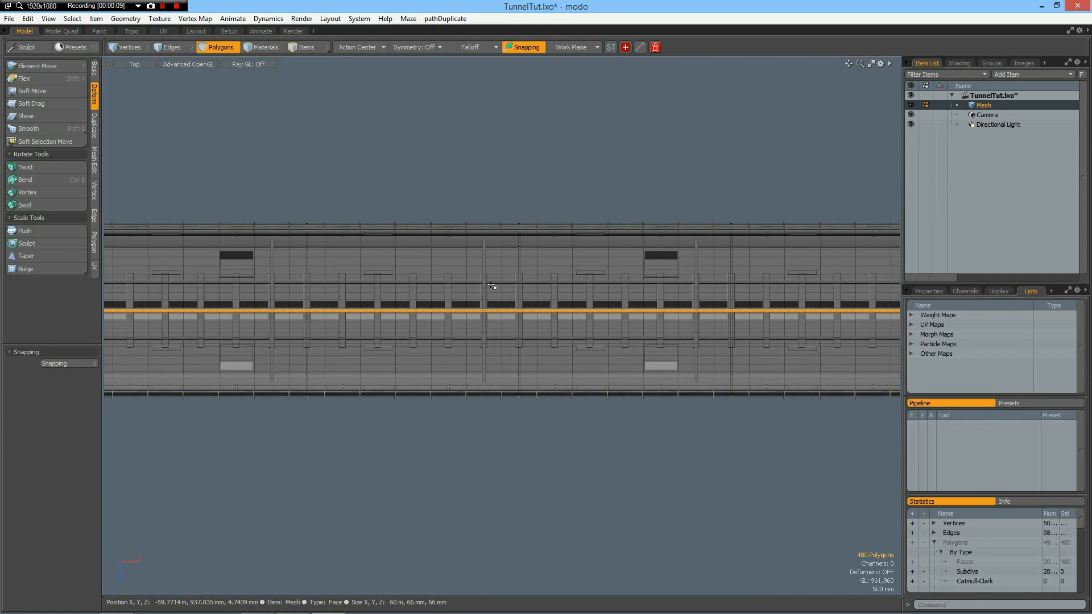
pyautogui.keyDown('alt'); pyautogui.moveTo(304, 366); pyautogui.dragTo(521, 291); pyautogui.keyUp('alt')
pyautogui.scroll(3, 521, 291)
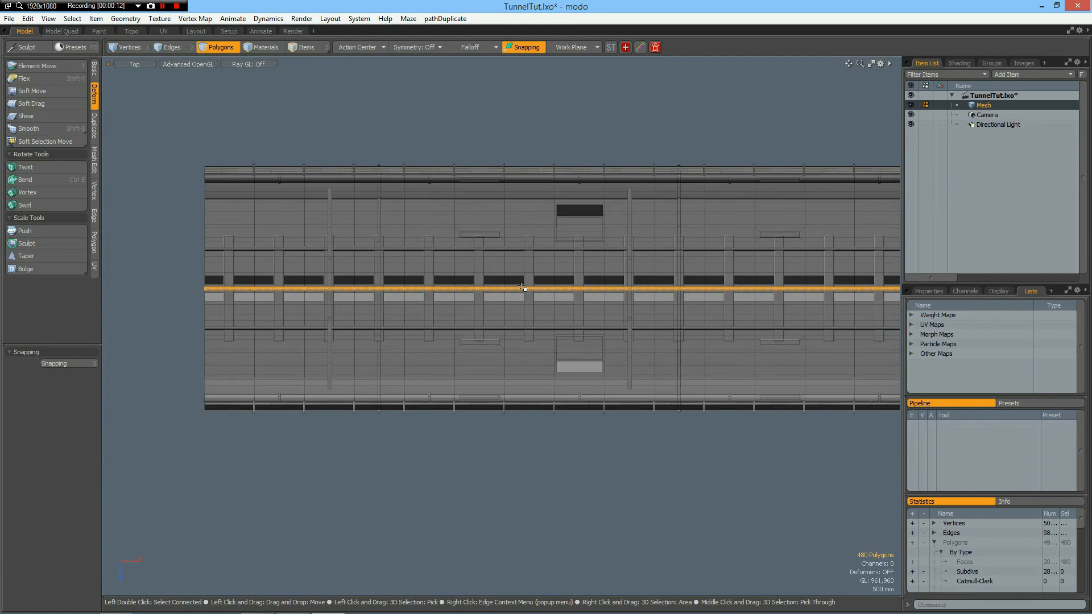
pyautogui.press('y')
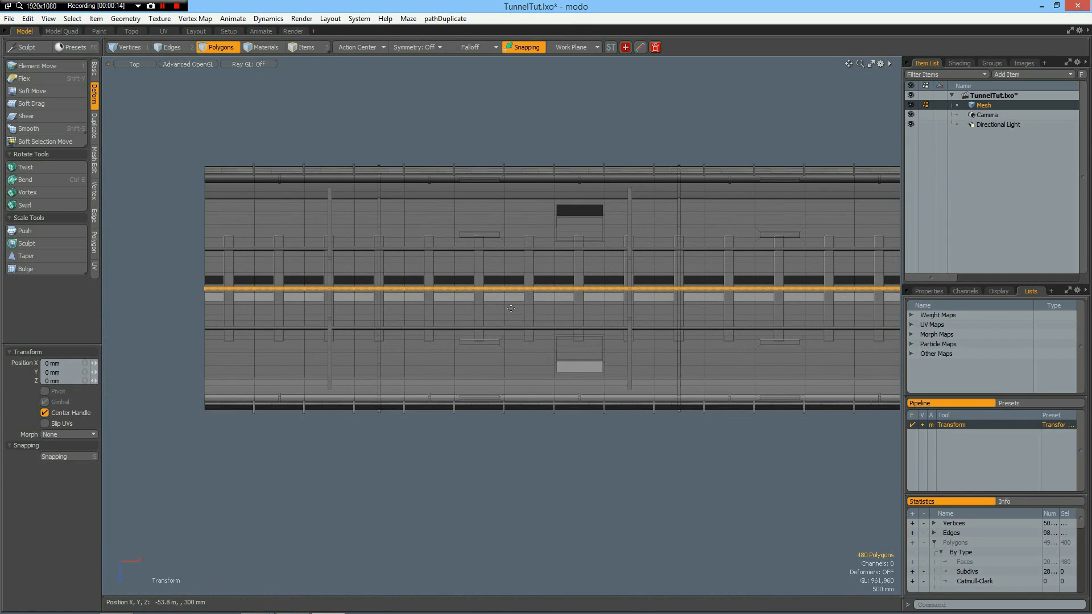
pyautogui.moveTo(554, 308); pyautogui.dragTo(826, 308)
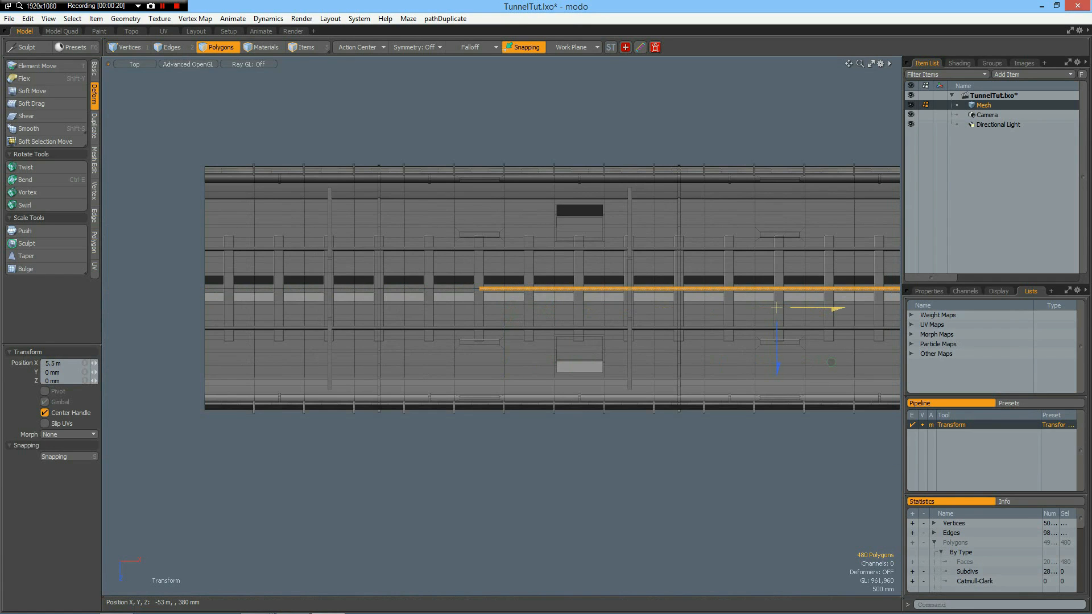
pyautogui.press('space')
pyautogui.press('space')
# Select the bar's polygons beyond the tunnel end, grow the selection twice to reach just inside the tunnel, and delete them.
pyautogui.keyDown('alt'); pyautogui.keyDown('shift'); pyautogui.moveTo(785, 430); pyautogui.dragTo(3, 375); pyautogui.keyUp('shift'); pyautogui.keyUp('alt')
pyautogui.scroll(-4, 477, 323)
pyautogui.keyDown('alt'); pyautogui.keyDown('shift'); pyautogui.moveTo(671, 372); pyautogui.dragTo(191, 403); pyautogui.keyUp('shift'); pyautogui.keyUp('alt')
pyautogui.scroll(2, 367, 380)
pyautogui.scroll(1, 698, 263)
pyautogui.moveTo(701, 263); pyautogui.dragTo(791, 355)
pyautogui.scroll(1, 470, 293)
pyautogui.scroll(-1, 469, 294)
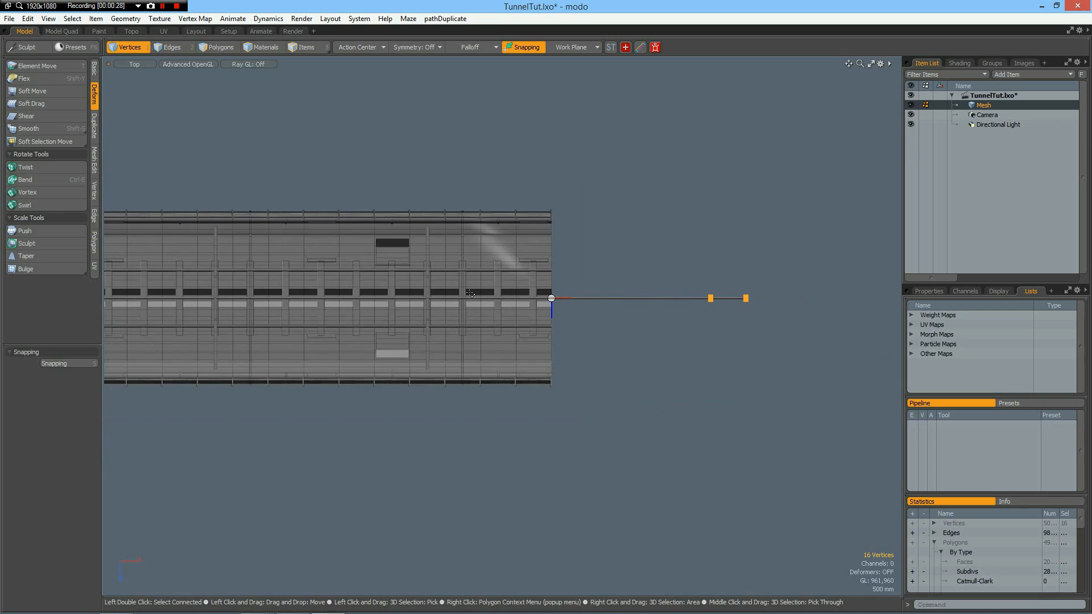
pyautogui.press('3')
pyautogui.moveTo(673, 230); pyautogui.dragTo(818, 389)
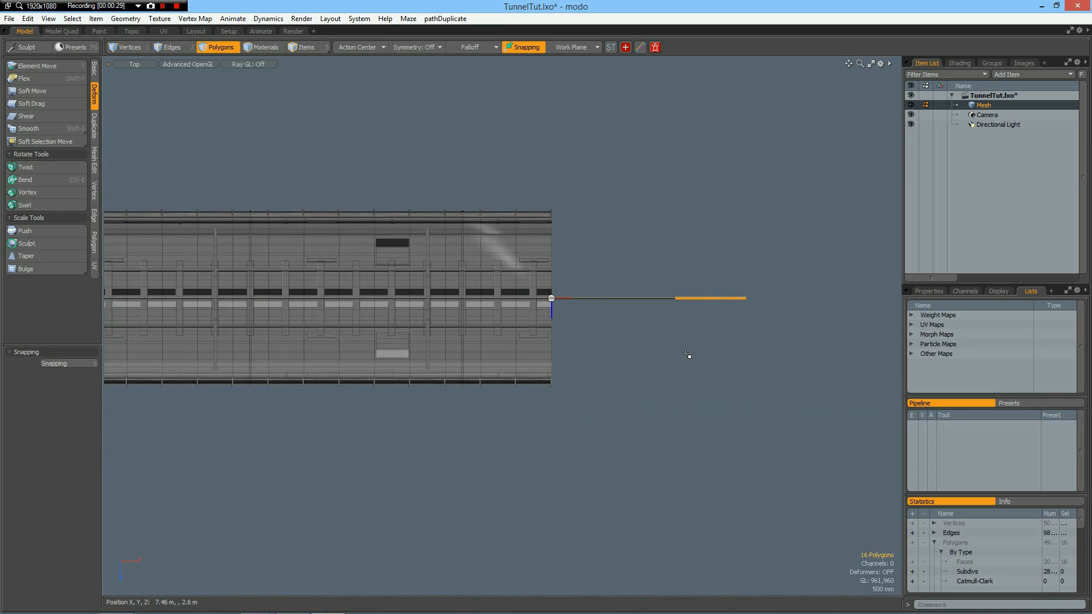
pyautogui.hotkey('shift', 'Up')
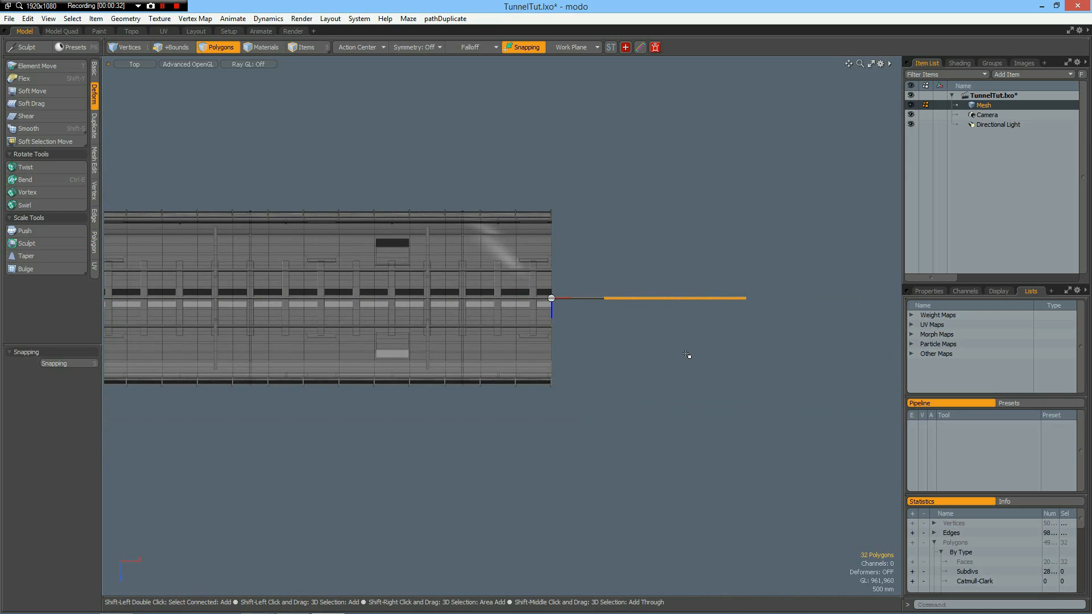
pyautogui.hotkey('shift', 'Up')
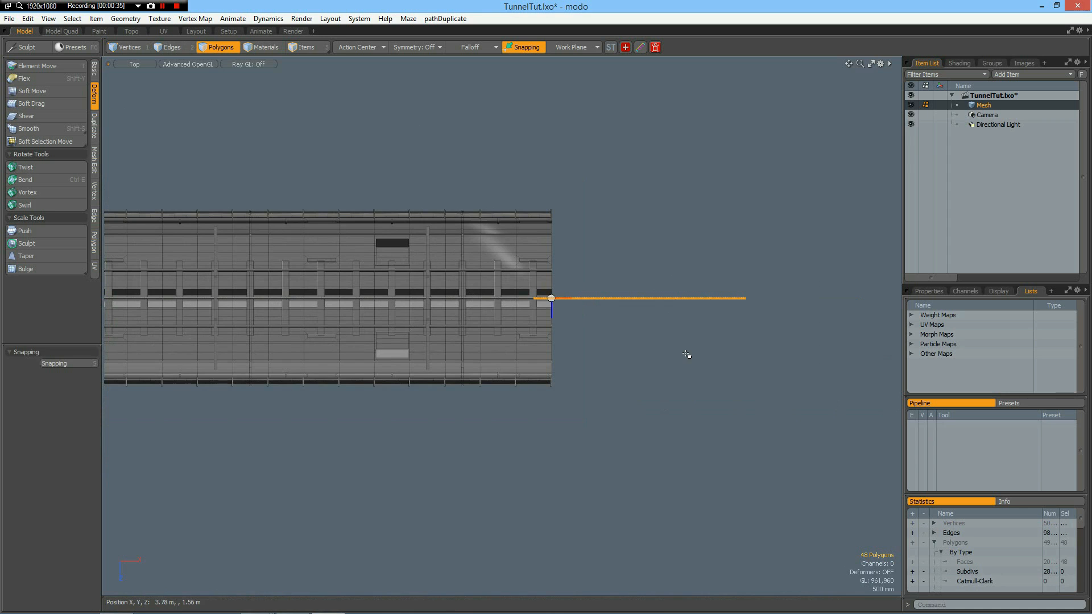
pyautogui.click(687, 355)
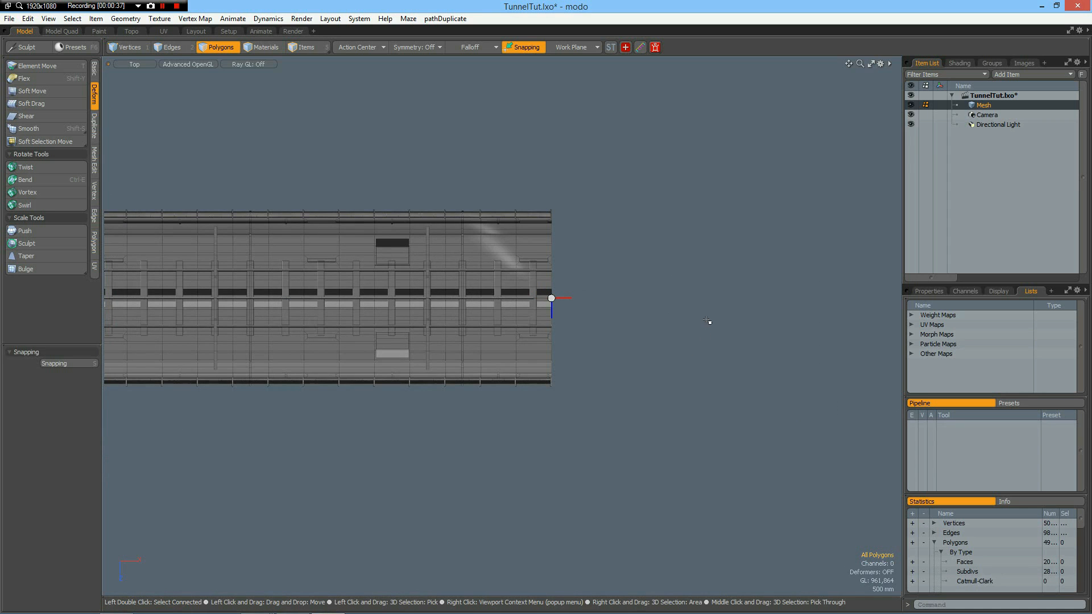
pyautogui.scroll(5, 699, 325)
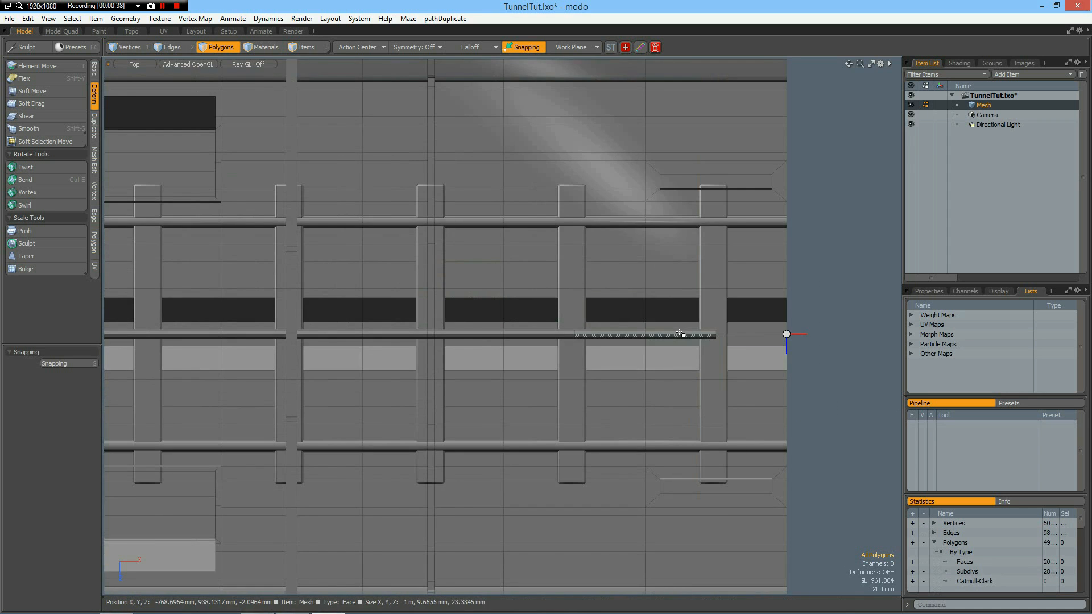
pyautogui.press('2')
pyautogui.doubleClick(696, 335)
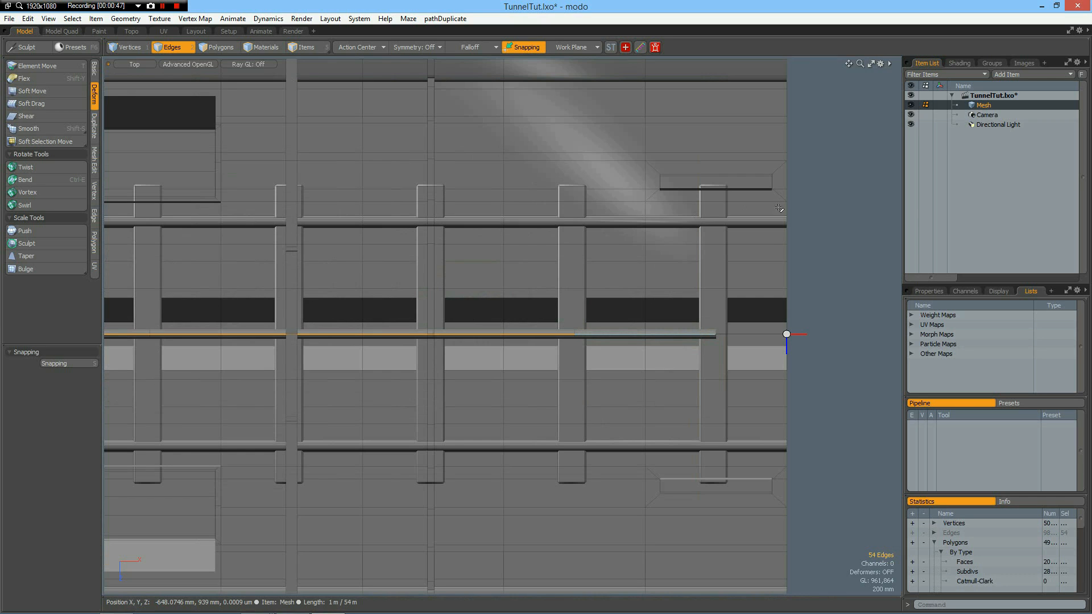
pyautogui.click(841, 248)
pyautogui.scroll(-3, 844, 239)
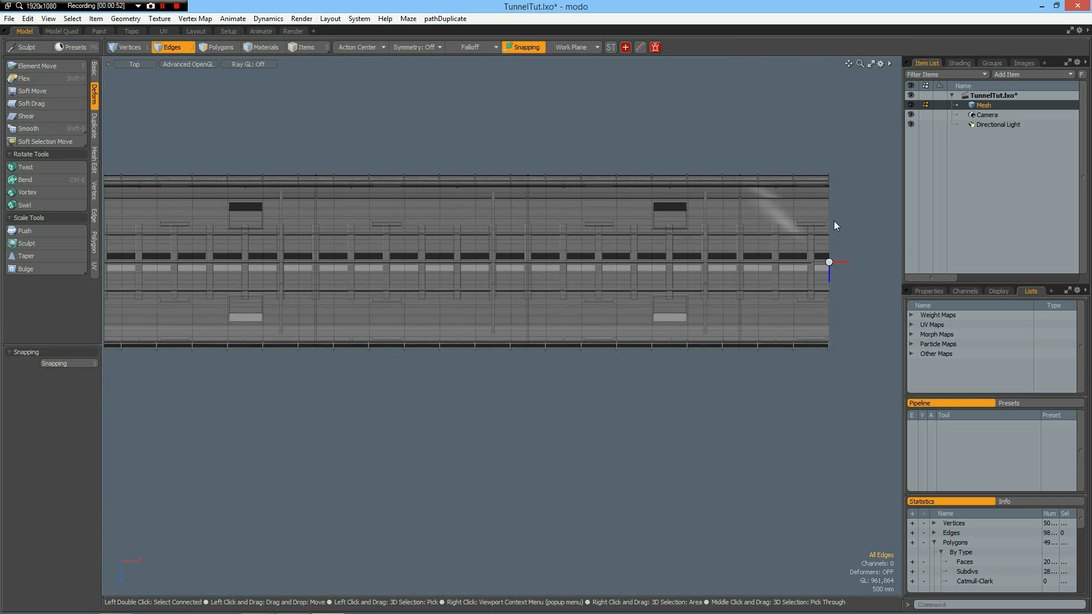
# Select the whole long bar and raise it 820 mm along Y to sit just below the ceiling crossbars, checking in the Right view.
pyautogui.hotkey('ctrl', 'space')
pyautogui.click(853, 218)
pyautogui.keyDown('alt'); pyautogui.moveTo(546, 267); pyautogui.dragTo(414, 305); pyautogui.keyUp('alt')
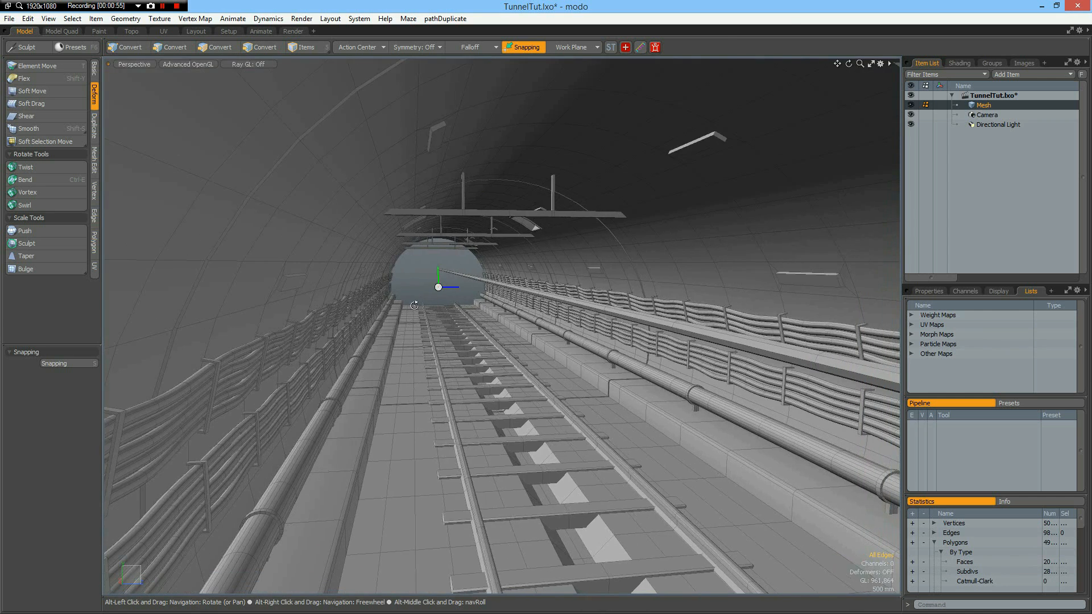
pyautogui.press('3')
pyautogui.doubleClick(577, 303)
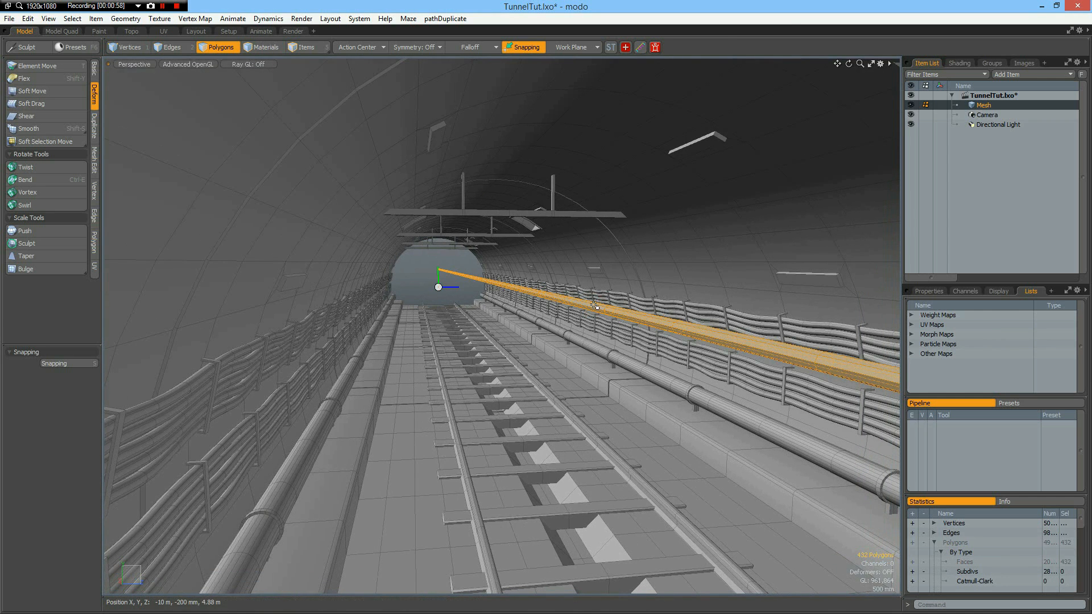
pyautogui.keyDown('alt'); pyautogui.moveTo(536, 301); pyautogui.dragTo(503, 330); pyautogui.keyUp('alt')
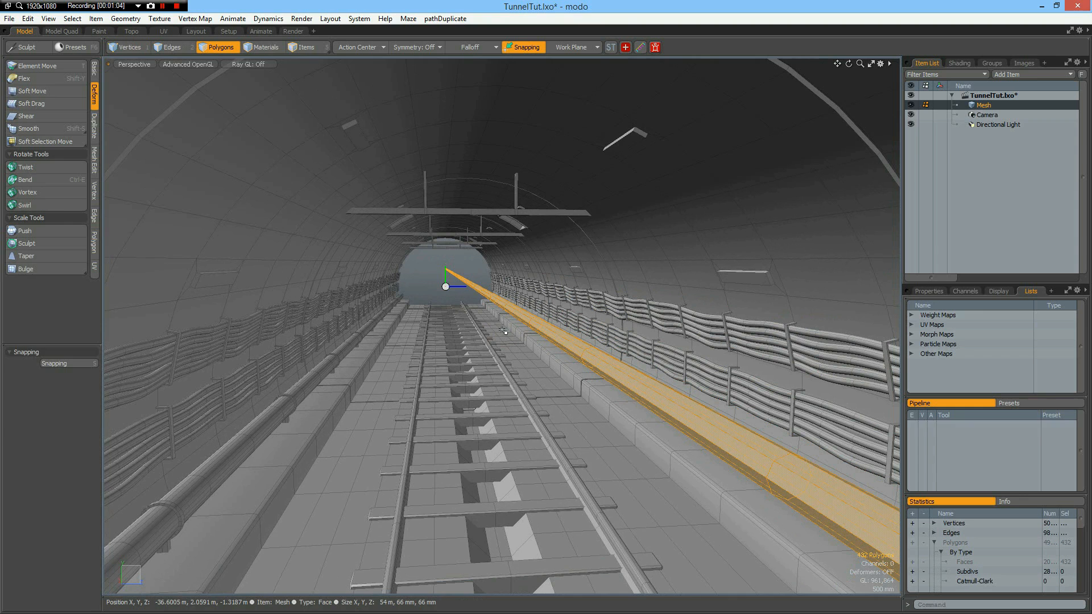
pyautogui.press('y')
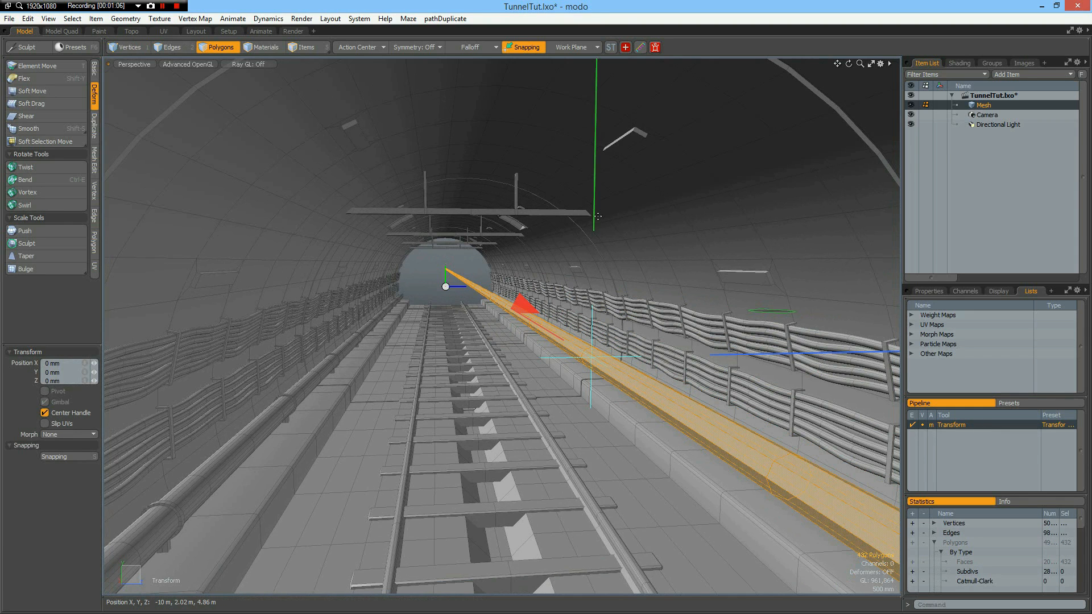
pyautogui.moveTo(594, 217); pyautogui.dragTo(596, 95)
pyautogui.press('KP_3')
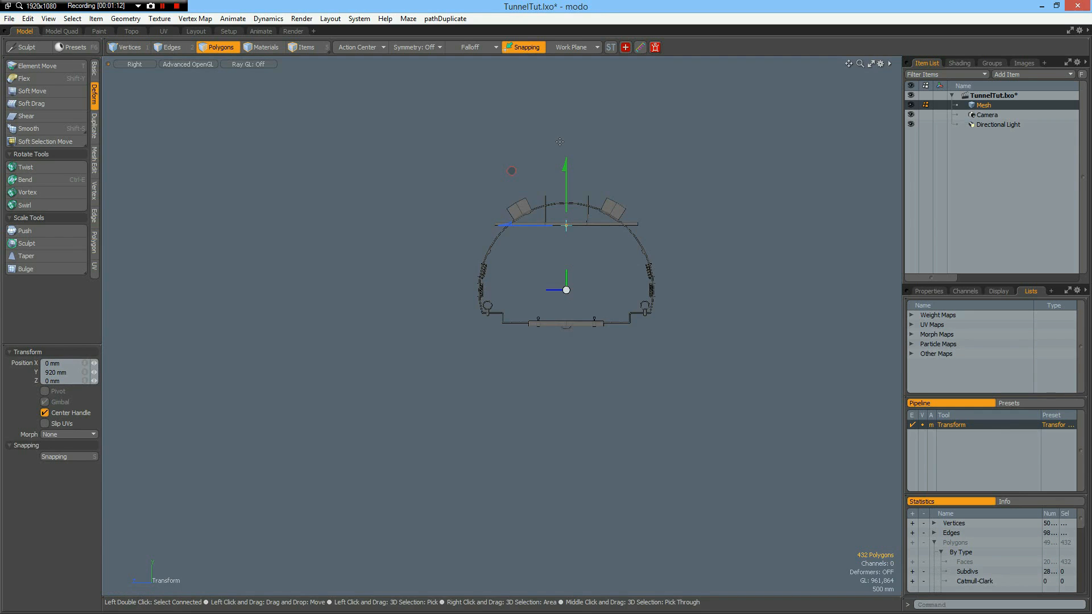
pyautogui.scroll(3, 519, 222)
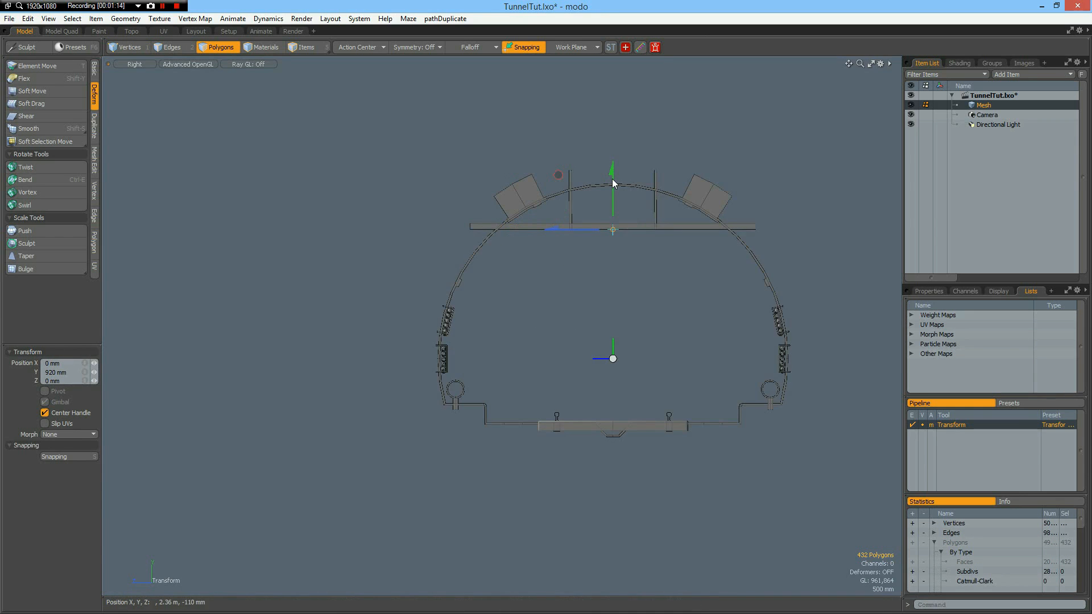
pyautogui.moveTo(613, 183); pyautogui.dragTo(614, 193)
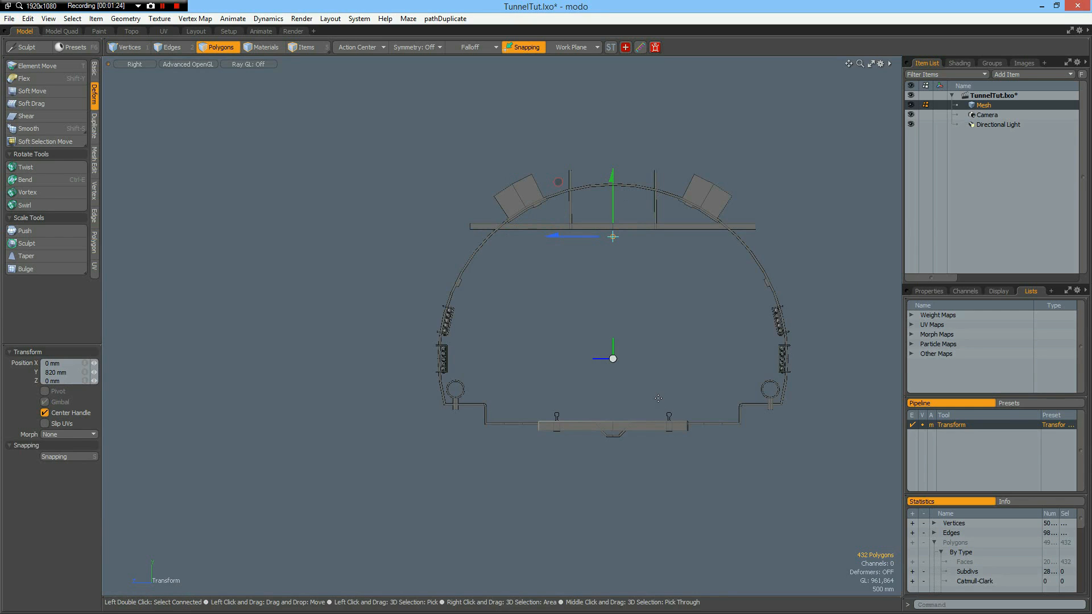
pyautogui.press('space')
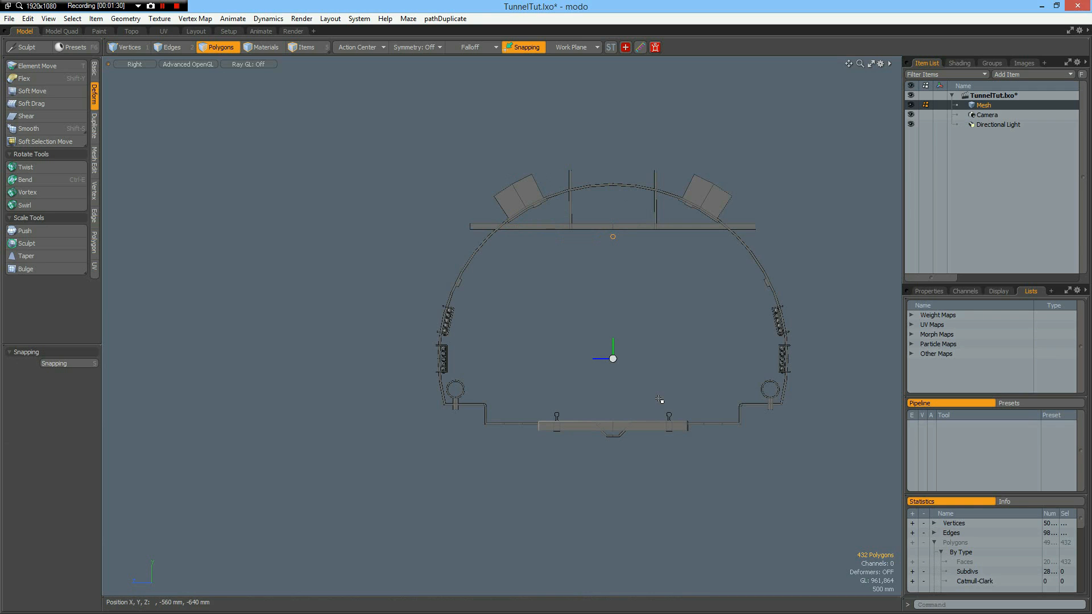
pyautogui.click(659, 399)
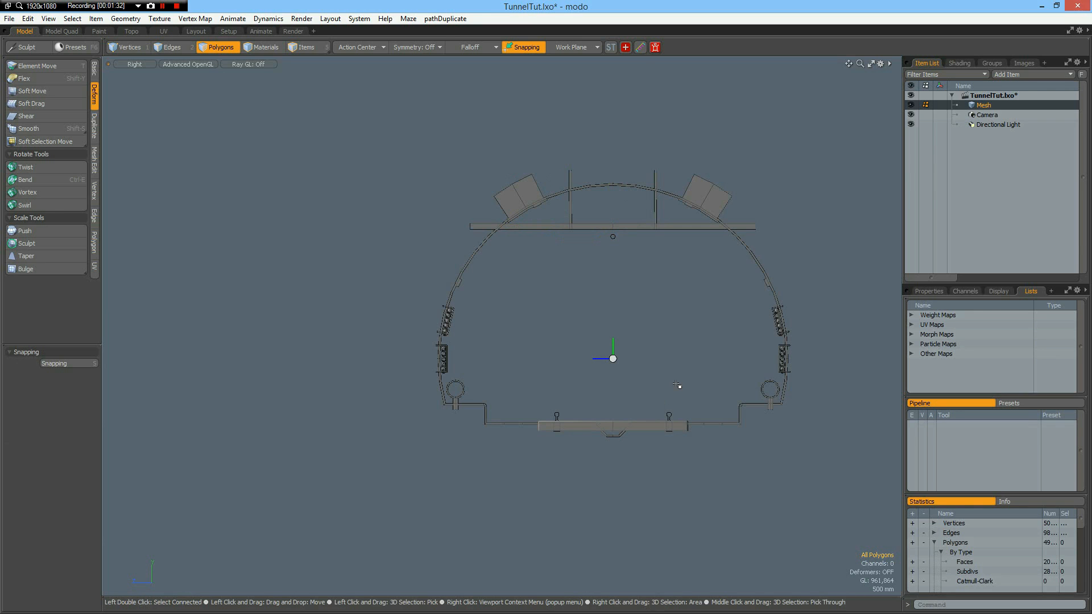
# Center the whole tunnel mesh on the origin and frame it in the Top view.
pyautogui.hotkey('ctrl', 'space')
pyautogui.click(708, 359)
pyautogui.keyDown('alt'); pyautogui.moveTo(598, 351); pyautogui.dragTo(643, 354); pyautogui.keyUp('alt')
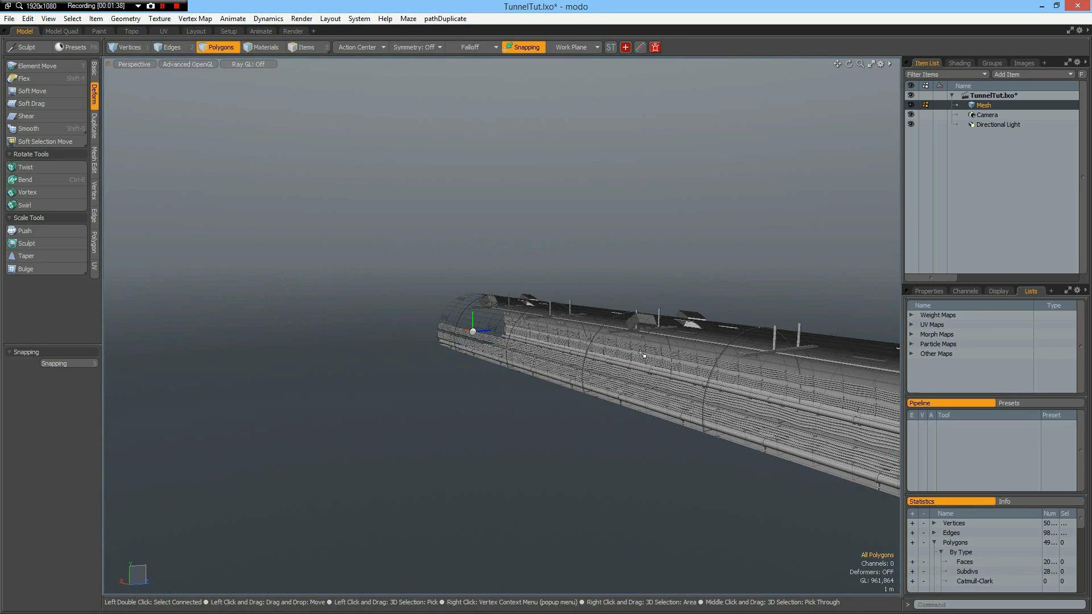
pyautogui.press('KP_2')
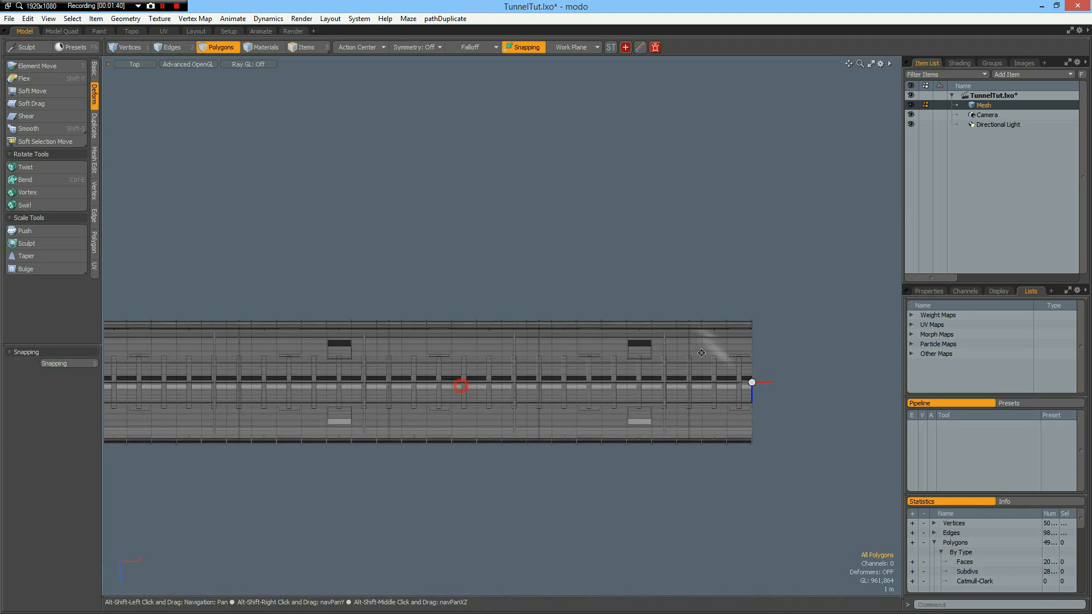
pyautogui.keyDown('alt'); pyautogui.keyDown('shift'); pyautogui.moveTo(324, 393); pyautogui.dragTo(696, 342); pyautogui.keyUp('shift'); pyautogui.keyUp('alt')
pyautogui.scroll(-2, 694, 341)
pyautogui.scroll(-1, 695, 341)
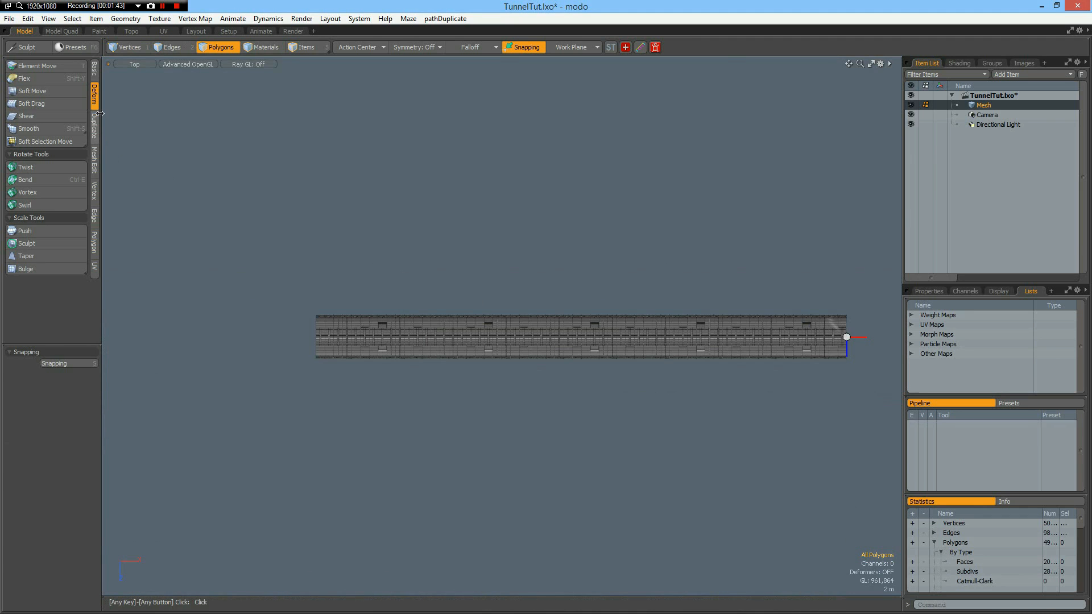
pyautogui.click(94, 69)
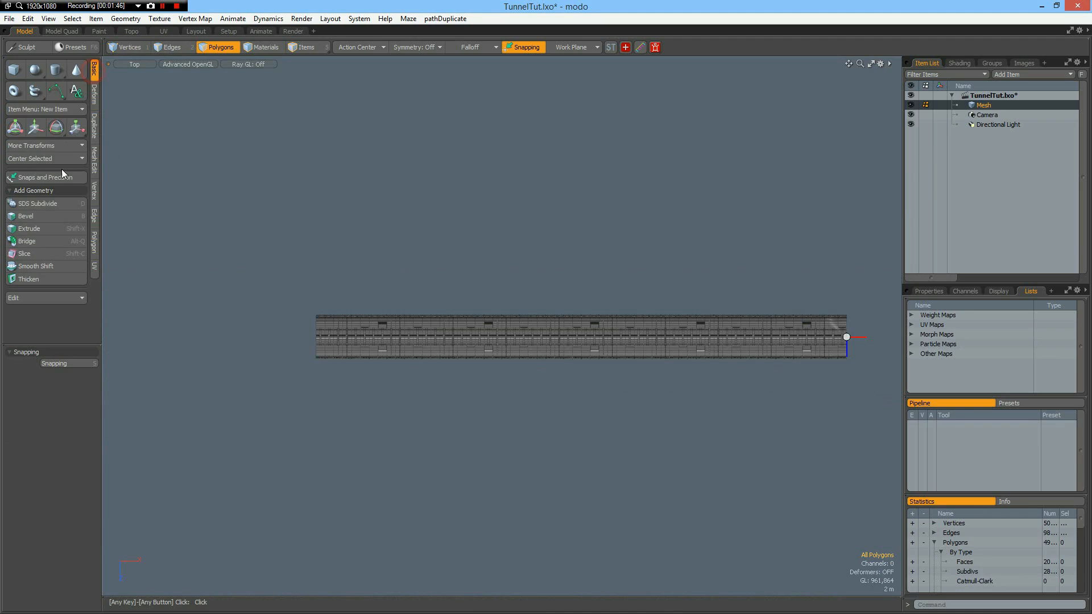
pyautogui.click(33, 159)
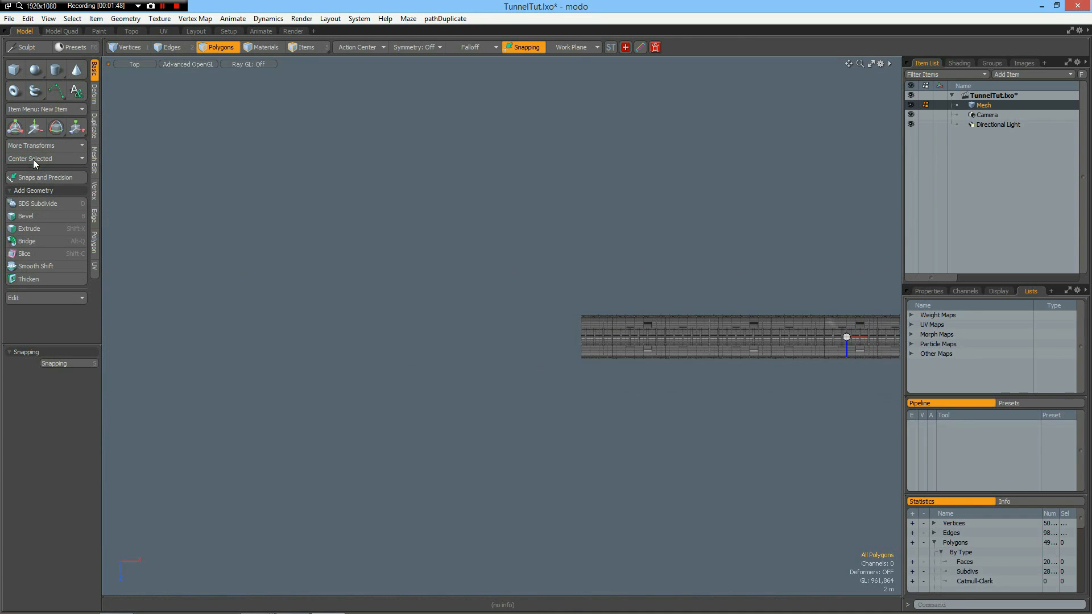
pyautogui.press('a')
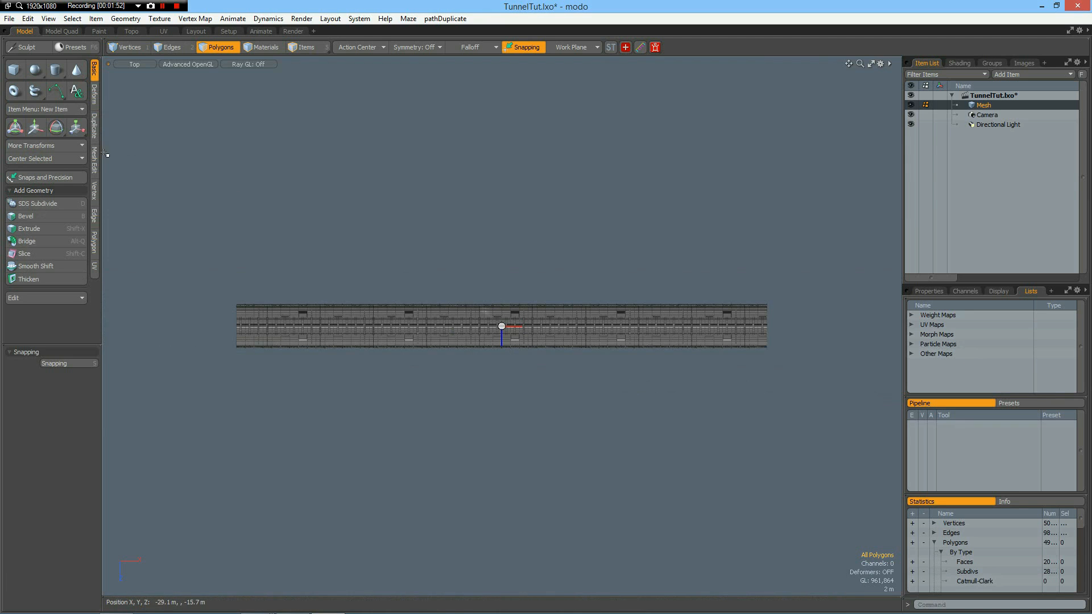
# Bend one half of the tunnel sideways about the Y axis in the Top view, by about -28.65° with a 33.6 m spine along X.
pyautogui.click(95, 98)
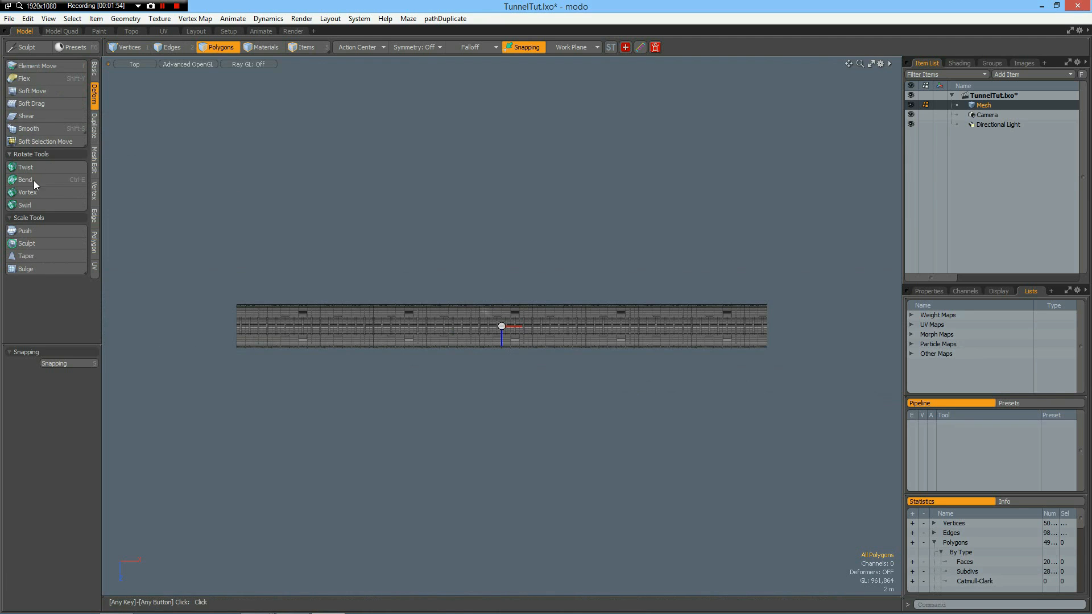
pyautogui.click(26, 179)
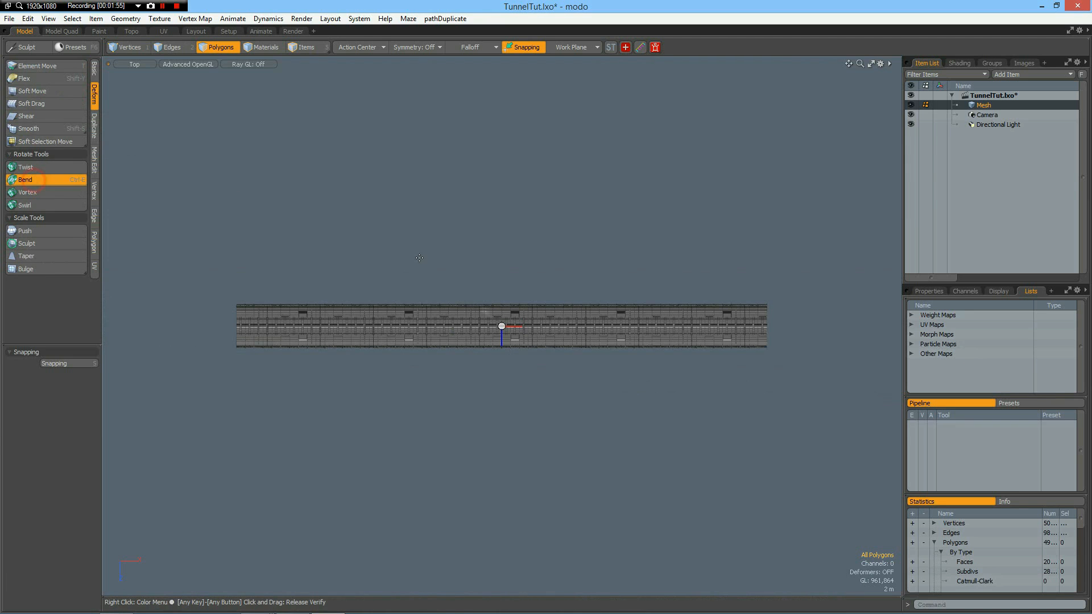
pyautogui.click(470, 326)
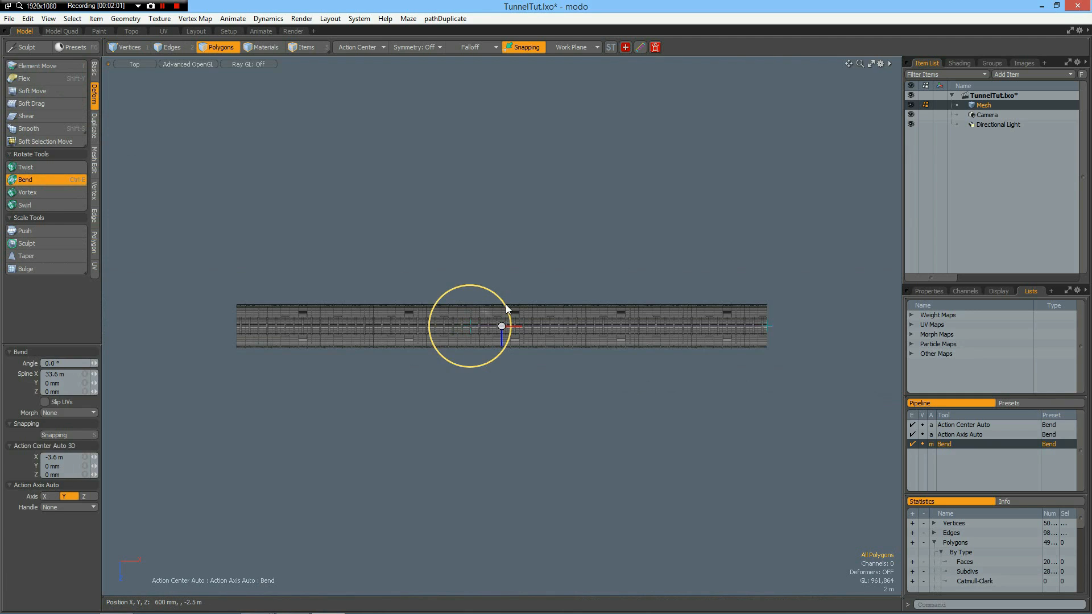
pyautogui.moveTo(510, 327); pyautogui.dragTo(508, 355)
pyautogui.moveTo(448, 224); pyautogui.dragTo(448, 224)
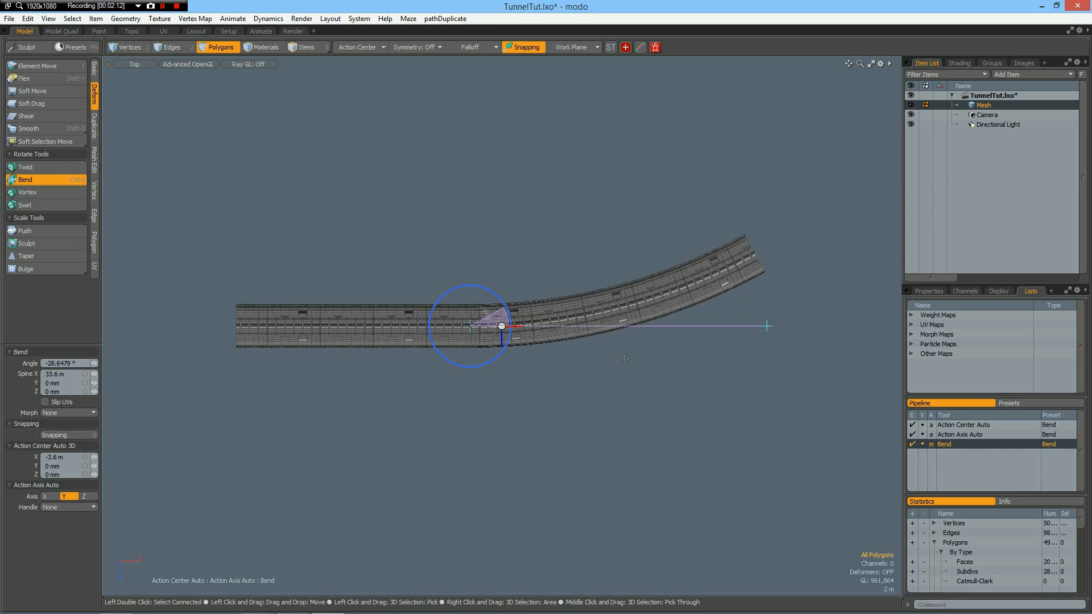
pyautogui.press('space')
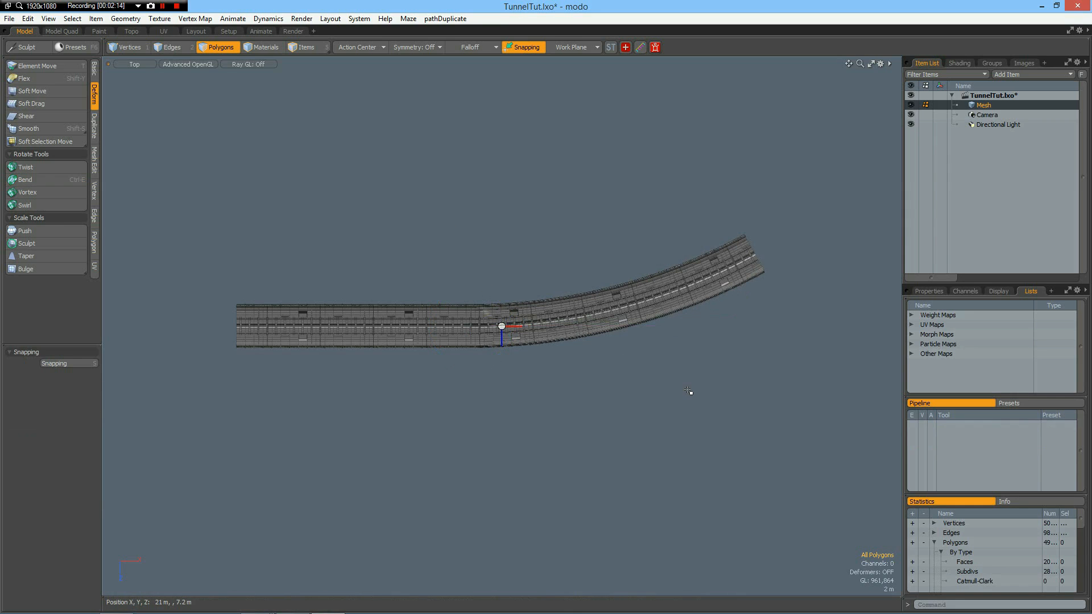
# Bend the tunnel vertically with the Bend tool in the Front view, starting near its middle, and drop the tool.
pyautogui.hotkey('ctrl', '2')
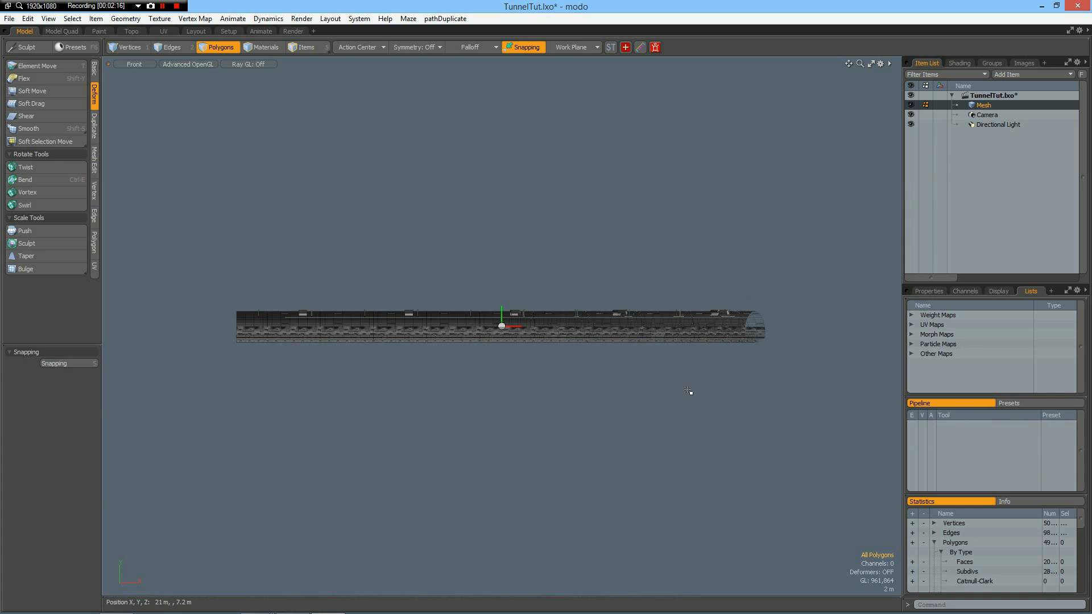
pyautogui.click(44, 179)
pyautogui.click(482, 324)
pyautogui.moveTo(522, 305)
pyautogui.mouseDown()
pyautogui.moveTo(513, 292)
pyautogui.moveTo(501, 307)
pyautogui.mouseUp()
pyautogui.press('space')
# Examine the bent tunnel in Perspective from inside and outside, checking the curve of the tracks, cables and ceiling fixtures.
pyautogui.hotkey('ctrl', 'space')
pyautogui.keyDown('alt'); pyautogui.moveTo(400, 356); pyautogui.dragTo(499, 338); pyautogui.keyUp('alt')
pyautogui.scroll(10, 498, 338)
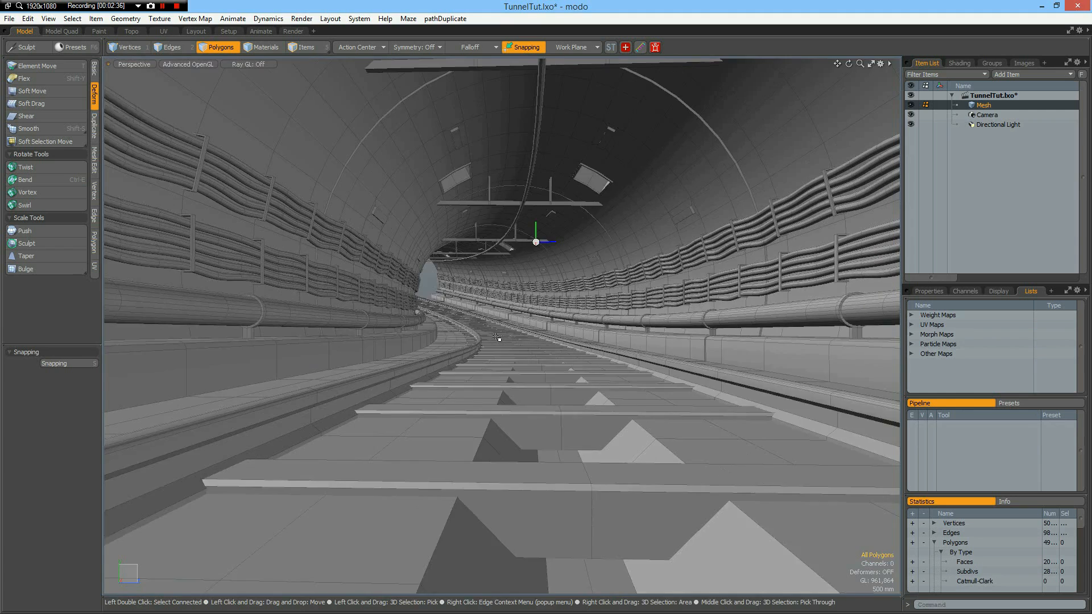
pyautogui.keyDown('alt'); pyautogui.keyDown('shift'); pyautogui.moveTo(488, 336); pyautogui.dragTo(493, 342); pyautogui.keyUp('shift'); pyautogui.keyUp('alt')
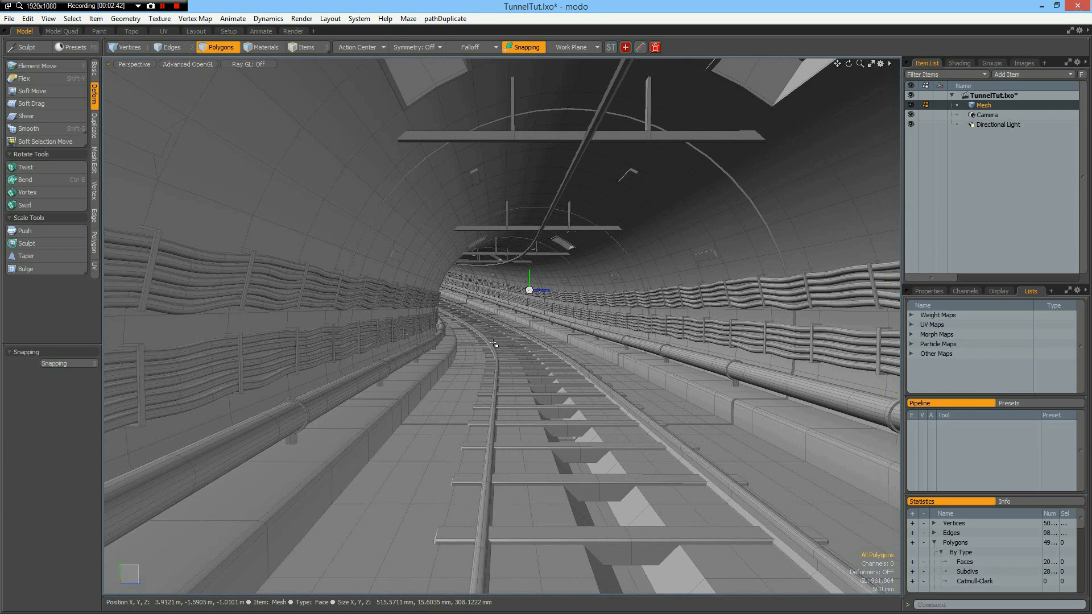
pyautogui.click(571, 172)
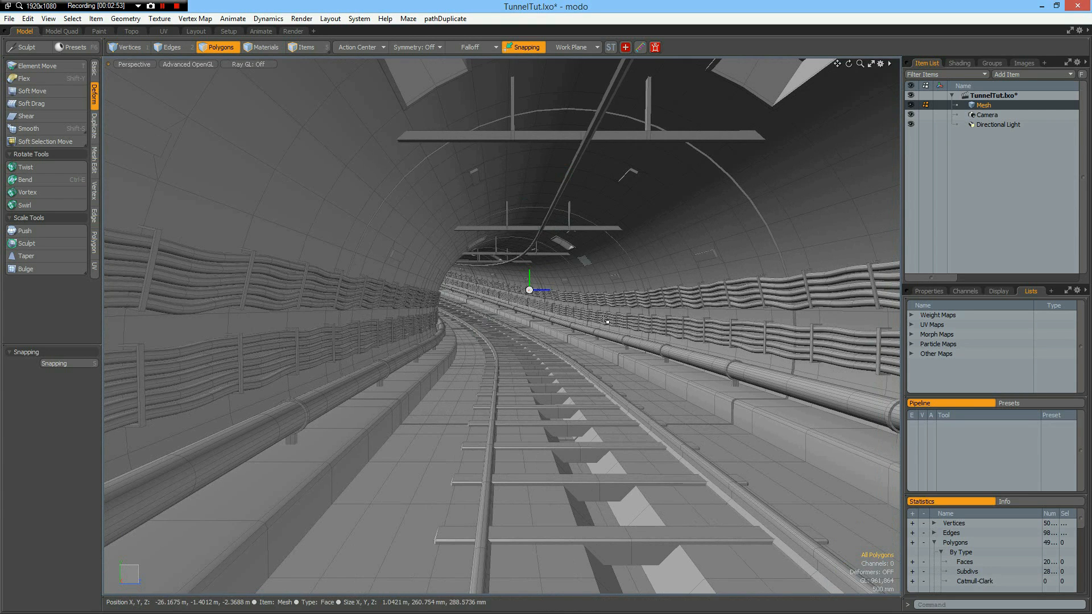
pyautogui.keyDown('alt'); pyautogui.moveTo(569, 281); pyautogui.dragTo(566, 288); pyautogui.keyUp('alt')
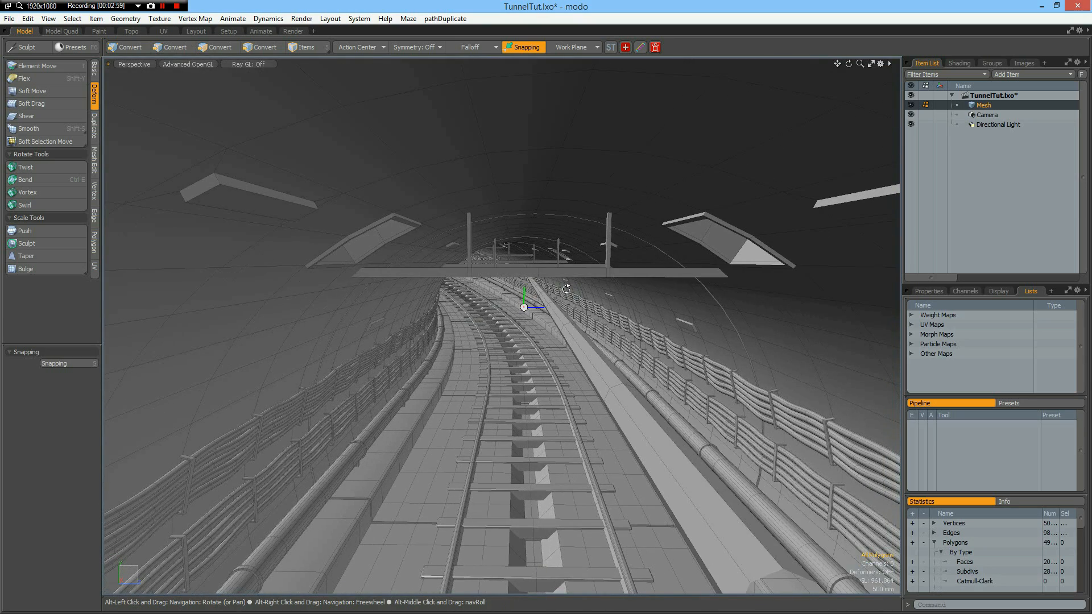
pyautogui.scroll(-3, 667, 442)
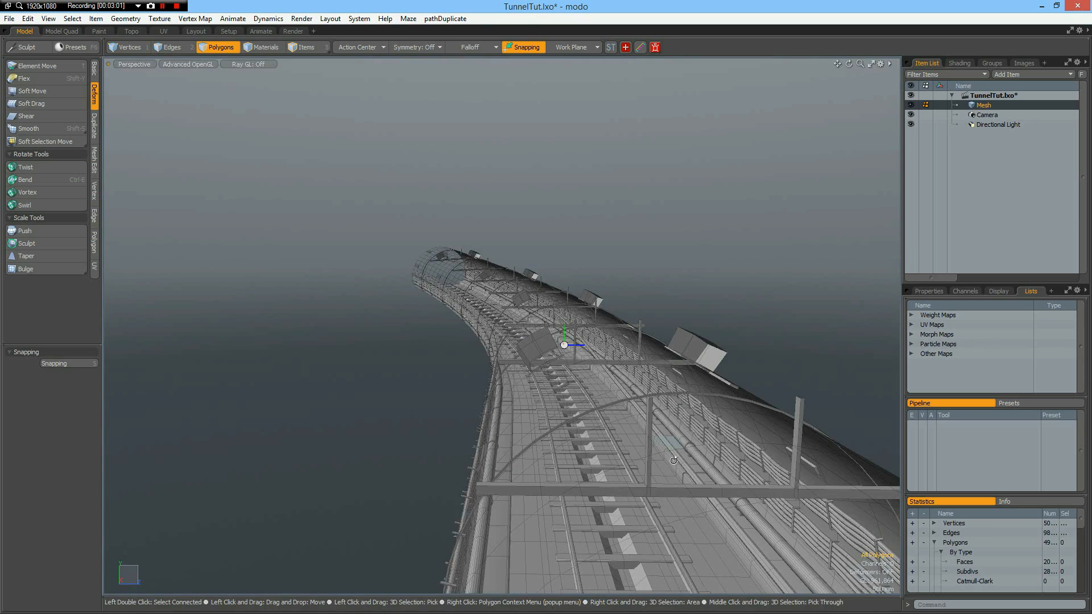
pyautogui.scroll(5, 673, 459)
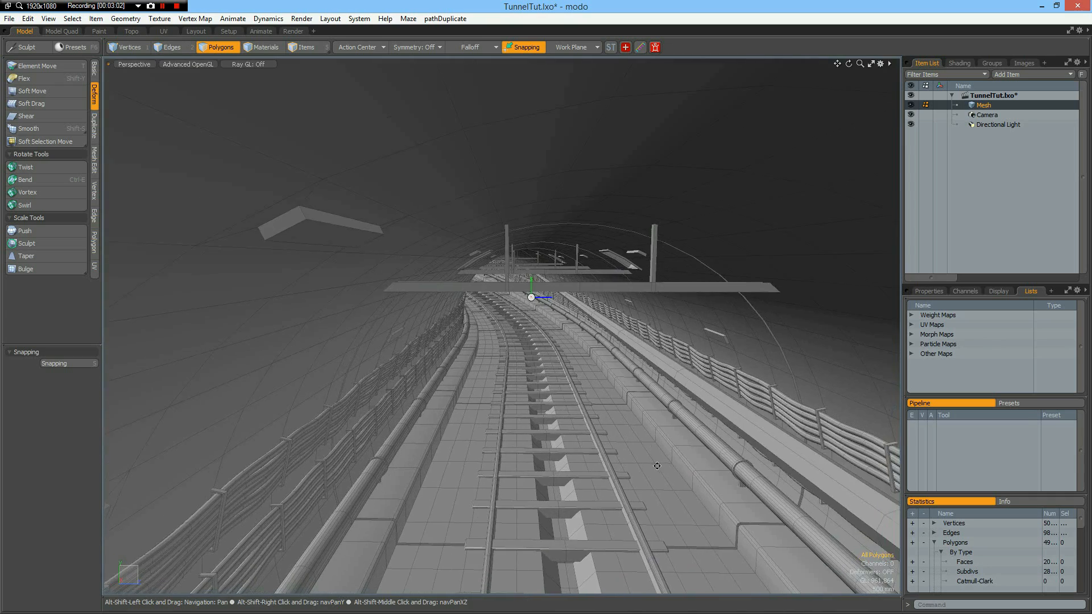
pyautogui.keyDown('alt'); pyautogui.keyDown('shift'); pyautogui.moveTo(657, 465); pyautogui.dragTo(653, 466); pyautogui.keyUp('shift'); pyautogui.keyUp('alt')
pyautogui.scroll(-3, 654, 466)
pyautogui.keyDown('alt'); pyautogui.moveTo(714, 537); pyautogui.dragTo(721, 534); pyautogui.keyUp('alt')
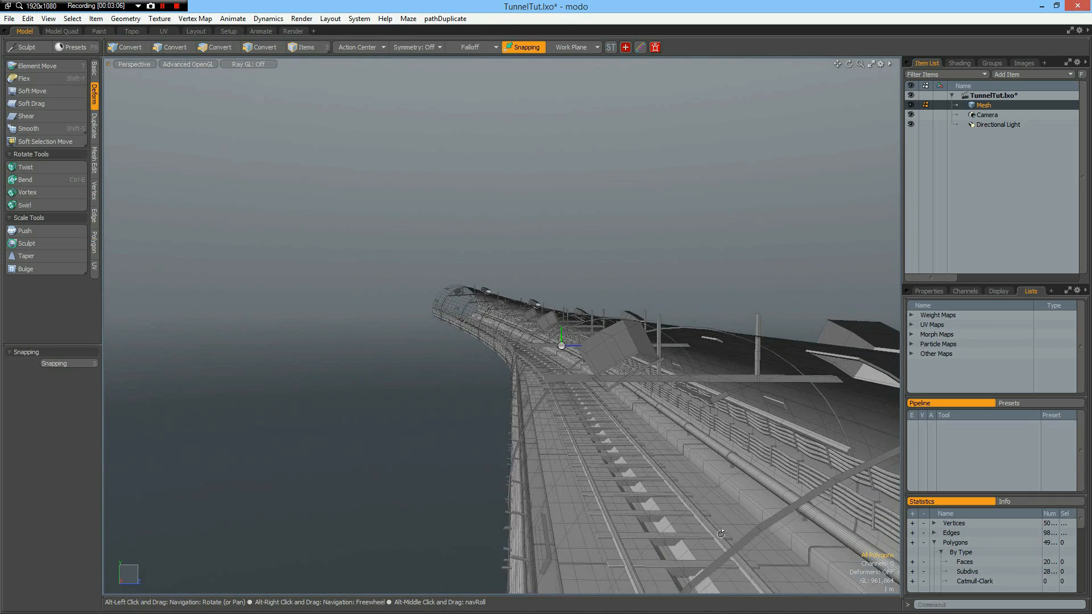
# Inspect the near end of the long bar up close by fitting the view to a polygon picked there.
pyautogui.click(831, 447)
pyautogui.keyDown('shift'); pyautogui.click(827, 447); pyautogui.keyUp('shift')
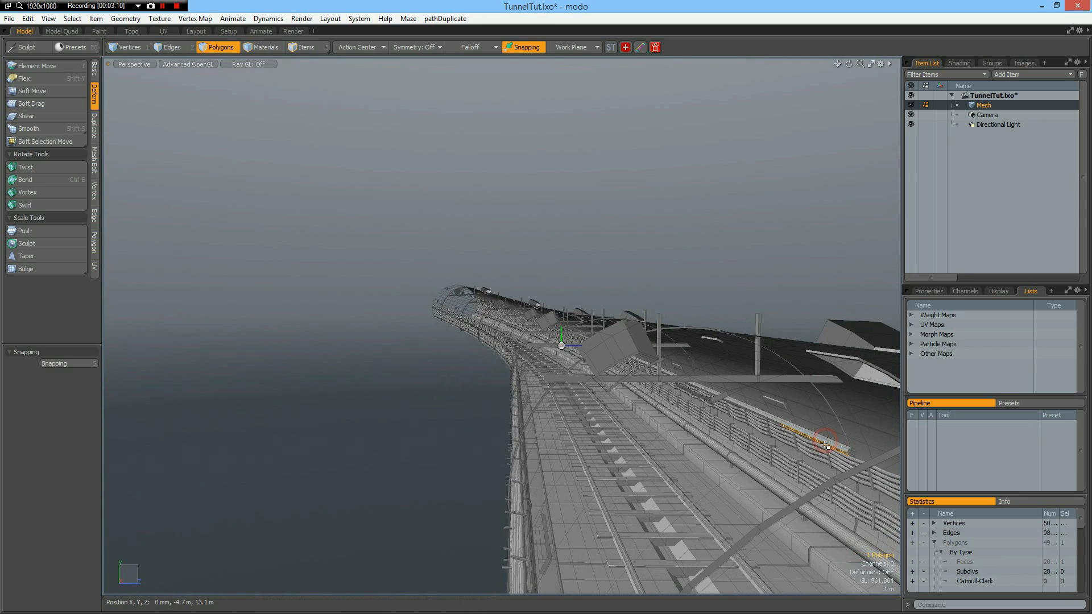
pyautogui.hotkey('shift', 'a')
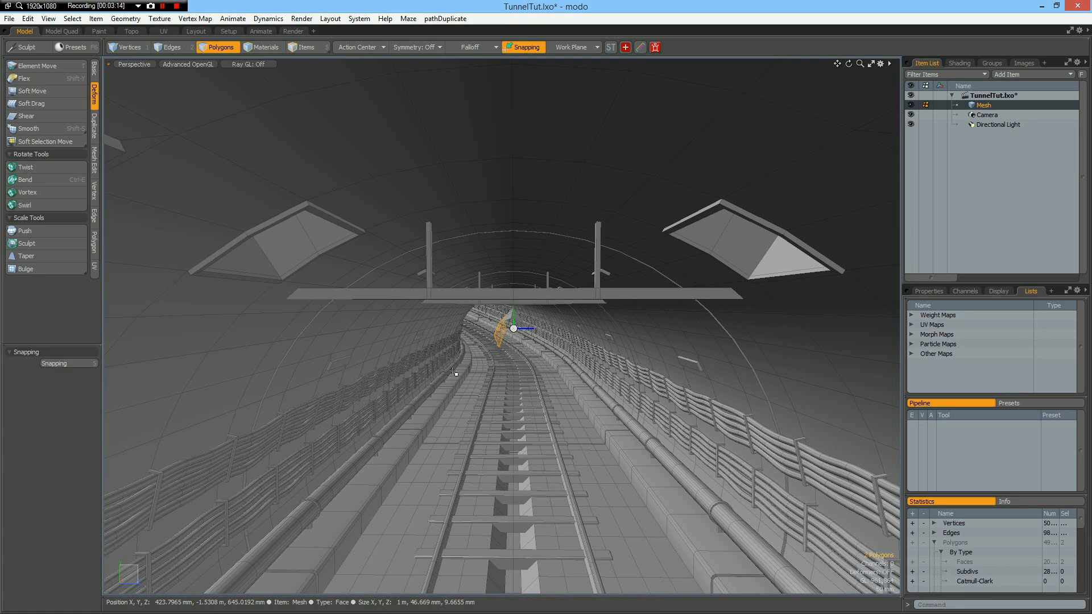
pyautogui.click(398, 329)
pyautogui.press('Escape')
pyautogui.scroll(-1, 519, 356)
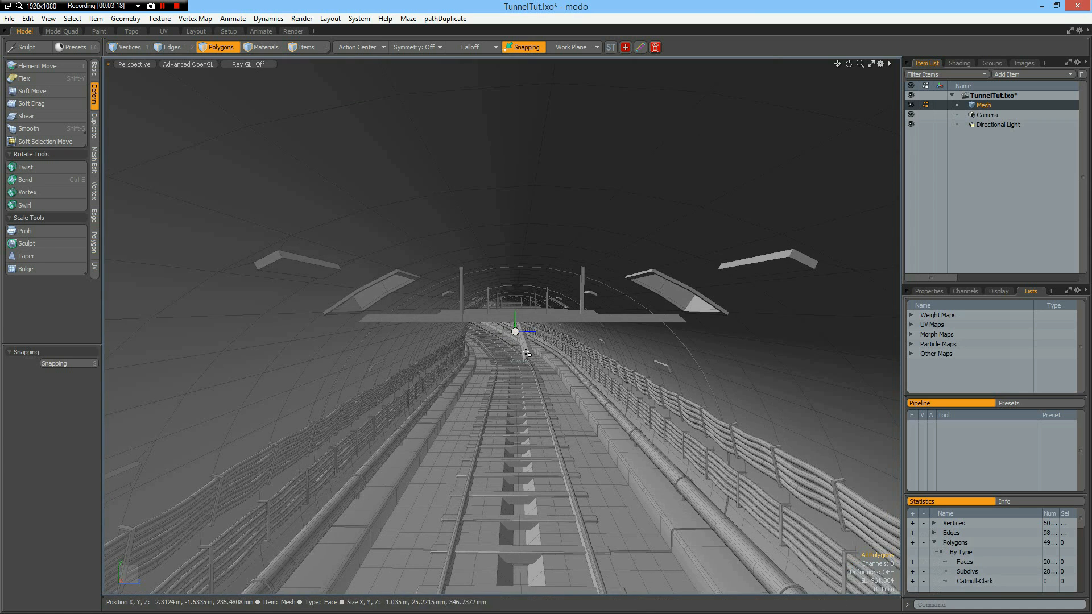
pyautogui.click(527, 353)
pyautogui.scroll(2, 525, 352)
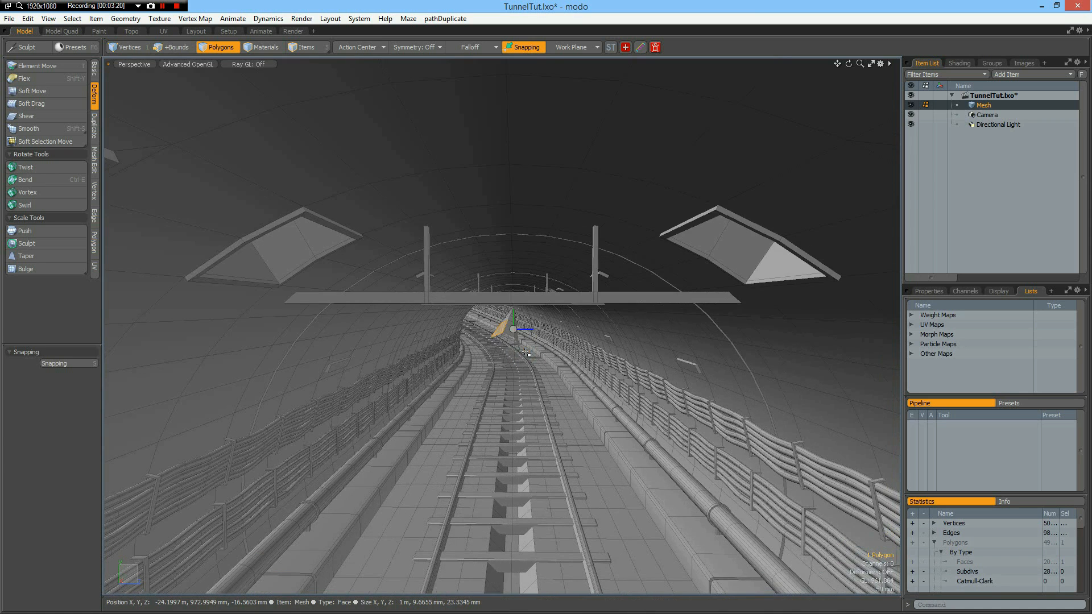
pyautogui.moveTo(534, 352)
pyautogui.keyDown('alt'); pyautogui.mouseDown()
pyautogui.moveTo(544, 359)
pyautogui.moveTo(535, 362)
pyautogui.mouseUp(); pyautogui.keyUp('alt')
# Select the row of vertices along one long edge of the overhead bar, from its near end to its far end.
pyautogui.press('1')
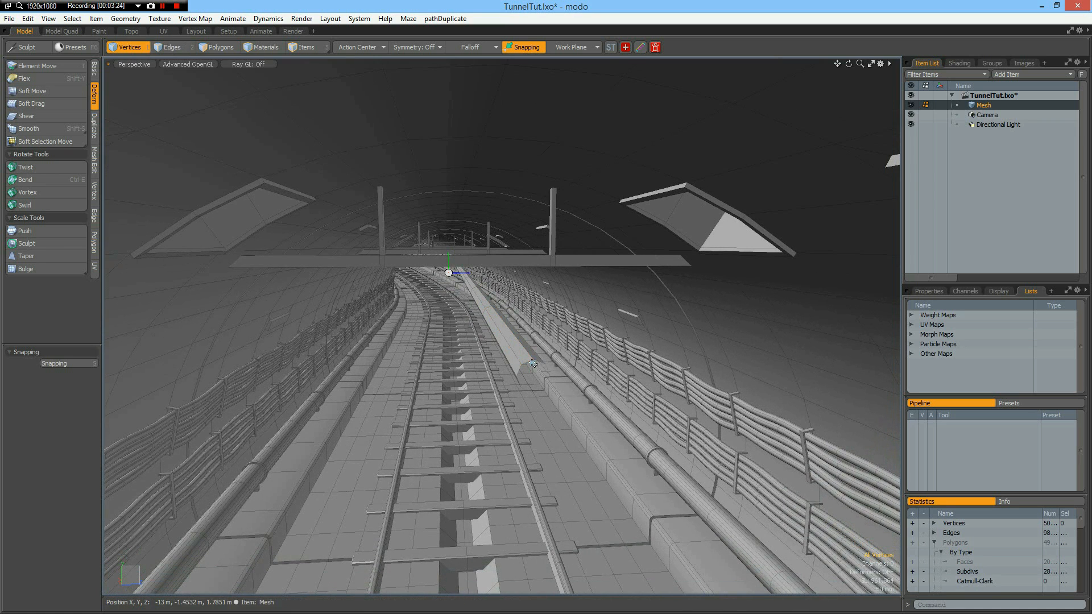
pyautogui.click(532, 360)
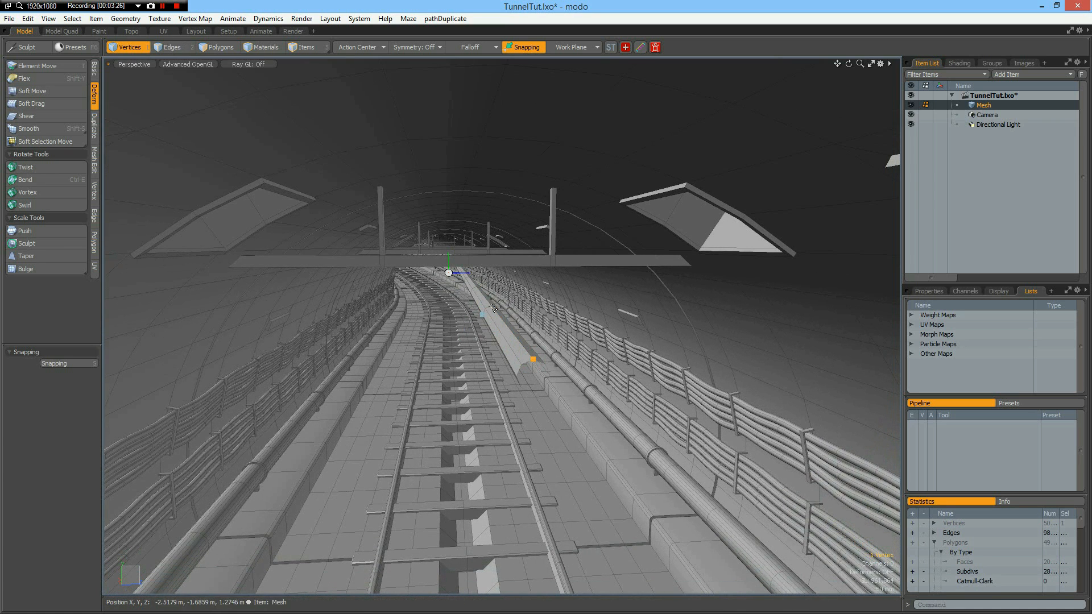
pyautogui.keyDown('shift'); pyautogui.click(477, 286); pyautogui.keyUp('shift')
pyautogui.keyDown('shift'); pyautogui.click(469, 276); pyautogui.keyUp('shift')
pyautogui.press('Up')
pyautogui.press('Up')
pyautogui.press('Up')
pyautogui.press('Up')
pyautogui.press('Up')
pyautogui.press('Up')
pyautogui.press('Up')
pyautogui.press('Up')
pyautogui.press('Up')
pyautogui.press('Up')
pyautogui.press('Up')
pyautogui.press('Up')
pyautogui.press('Up')
pyautogui.press('Up')
pyautogui.press('Up')
pyautogui.press('Up')
pyautogui.press('Up')
pyautogui.press('Up')
pyautogui.press('Up')
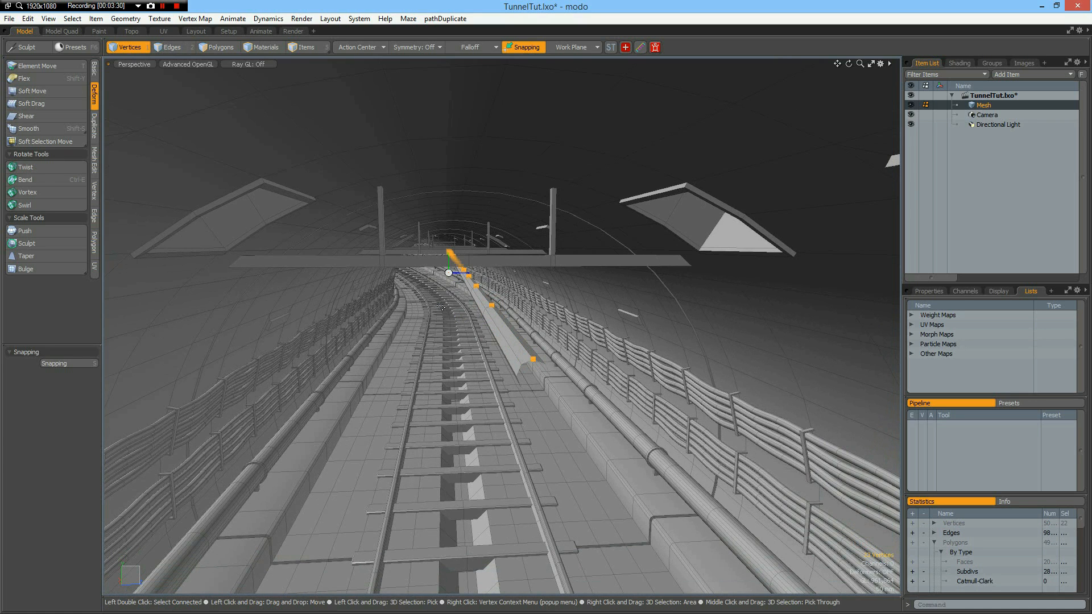
pyautogui.press('Up')
pyautogui.press('Up')
pyautogui.press('Up')
pyautogui.press('Up')
pyautogui.press('Up')
pyautogui.press('Up')
pyautogui.press('Up')
pyautogui.press('Up')
pyautogui.press('Up')
pyautogui.press('Up')
pyautogui.press('Up')
pyautogui.press('Up')
pyautogui.press('Up')
pyautogui.press('Up')
pyautogui.press('Up')
pyautogui.press('Up')
pyautogui.press('Up')
pyautogui.press('Up')
pyautogui.press('Up')
pyautogui.press('Up')
pyautogui.press('Up')
pyautogui.press('Up')
# Create a curve through the selected row of vertices along the bent overhead bar.
pyautogui.keyDown('alt'); pyautogui.moveTo(568, 306); pyautogui.dragTo(257, 364); pyautogui.keyUp('alt')
pyautogui.keyDown('alt'); pyautogui.keyDown('shift'); pyautogui.moveTo(616, 298); pyautogui.dragTo(664, 292); pyautogui.keyUp('shift'); pyautogui.keyUp('alt')
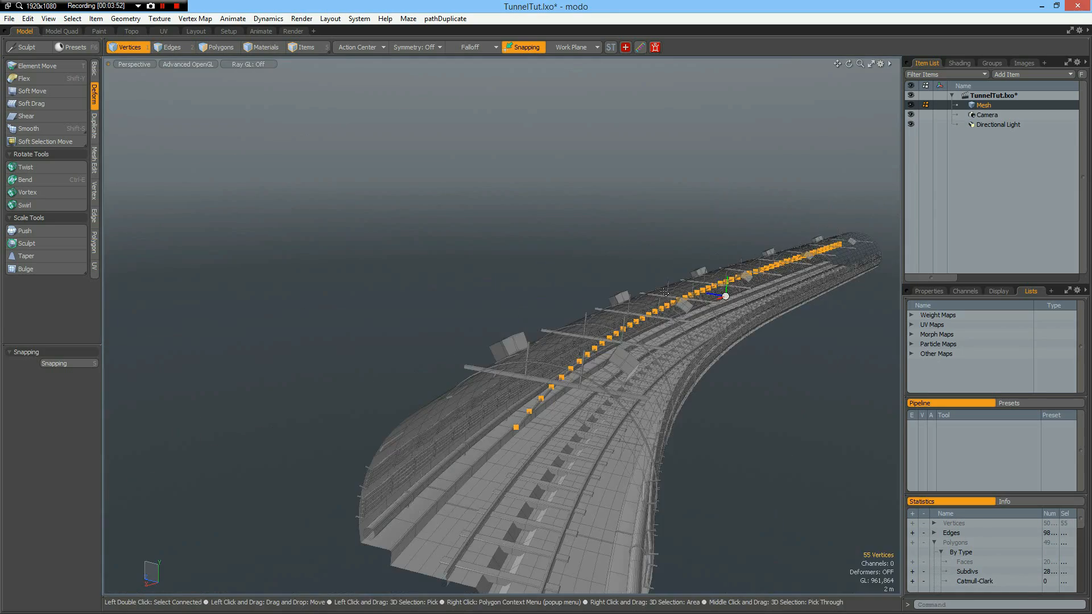
pyautogui.scroll(3, 665, 292)
pyautogui.moveTo(528, 382)
pyautogui.keyDown('alt'); pyautogui.mouseDown()
pyautogui.moveTo(534, 341)
pyautogui.moveTo(533, 384)
pyautogui.mouseUp(); pyautogui.keyUp('alt')
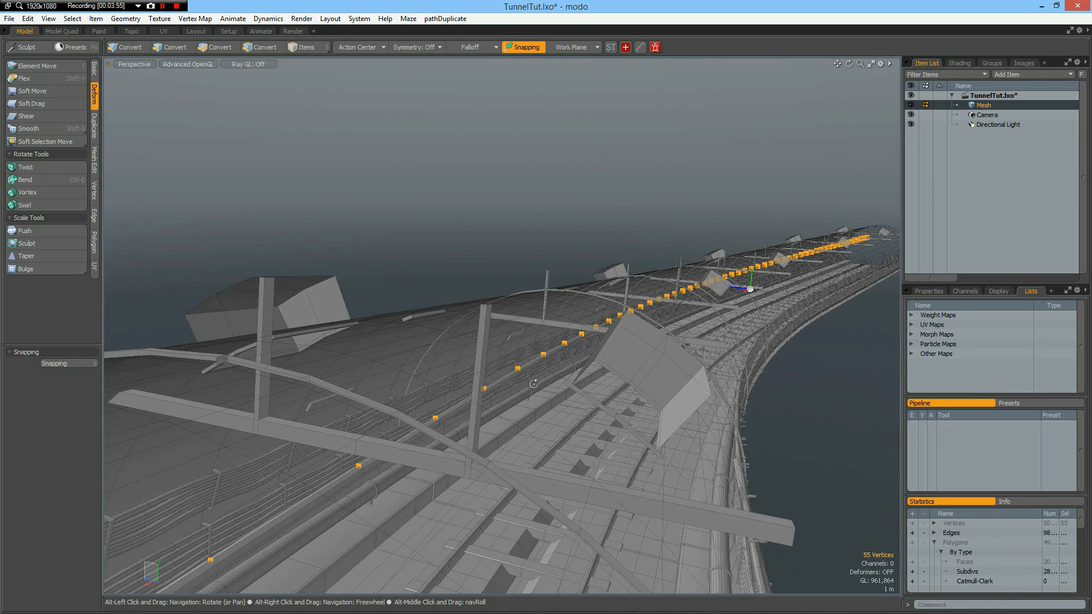
pyautogui.click(508, 404)
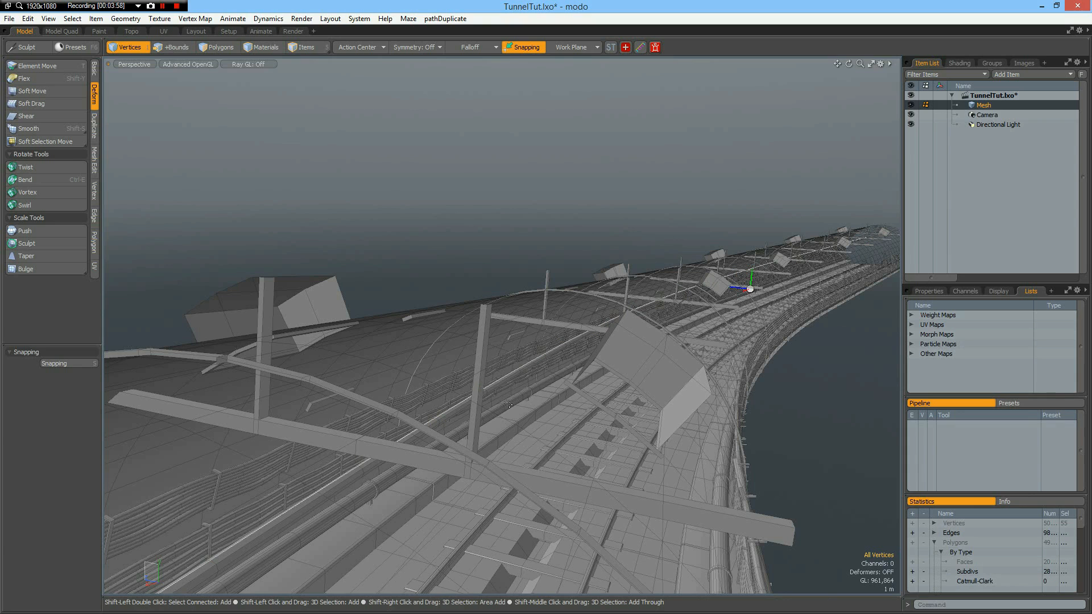
# Select all connected polygons of the original long bar and delete them, keeping the new curve.
pyautogui.press('3')
pyautogui.click(366, 469)
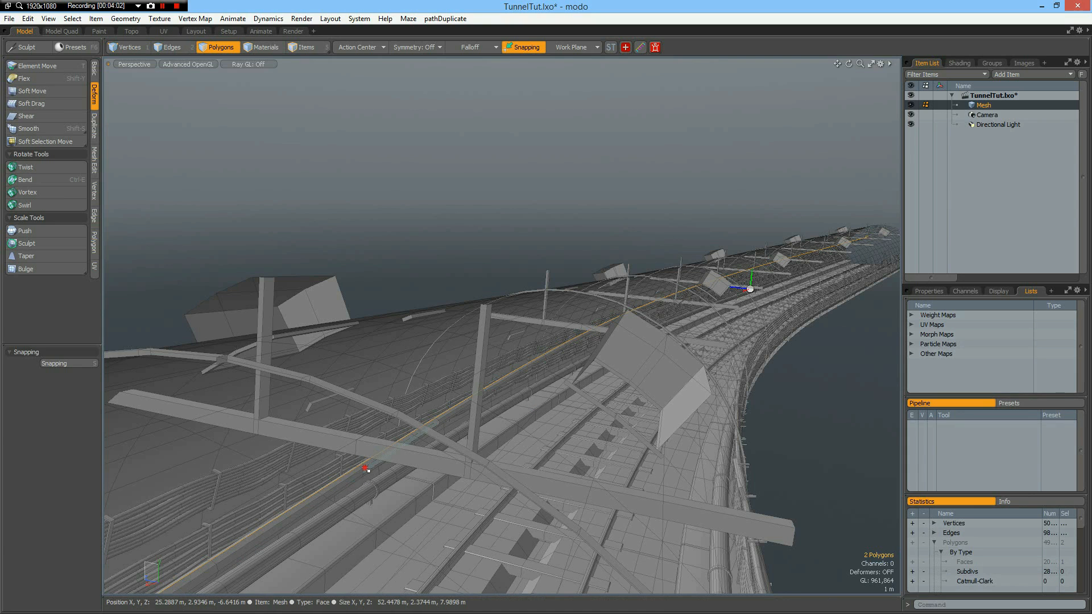
pyautogui.press('l')
pyautogui.press('Delete')
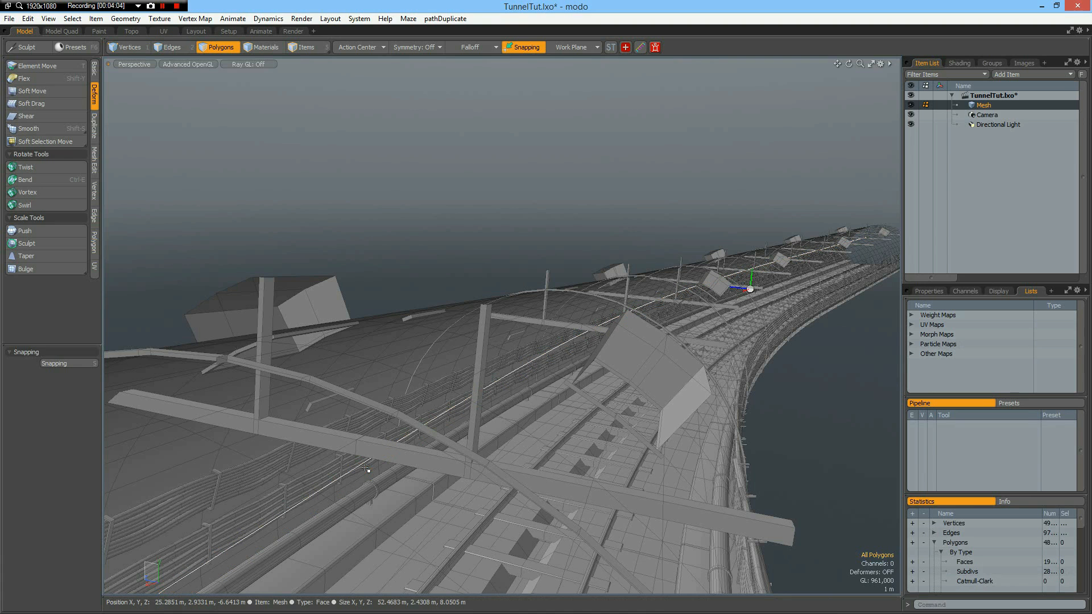
# Cut the curve out of the tunnel mesh and paste it into a new mesh item.
pyautogui.scroll(-5, 304, 506)
pyautogui.keyDown('alt'); pyautogui.moveTo(304, 506); pyautogui.dragTo(286, 248); pyautogui.keyUp('alt')
pyautogui.scroll(5, 187, 355)
pyautogui.click(287, 249)
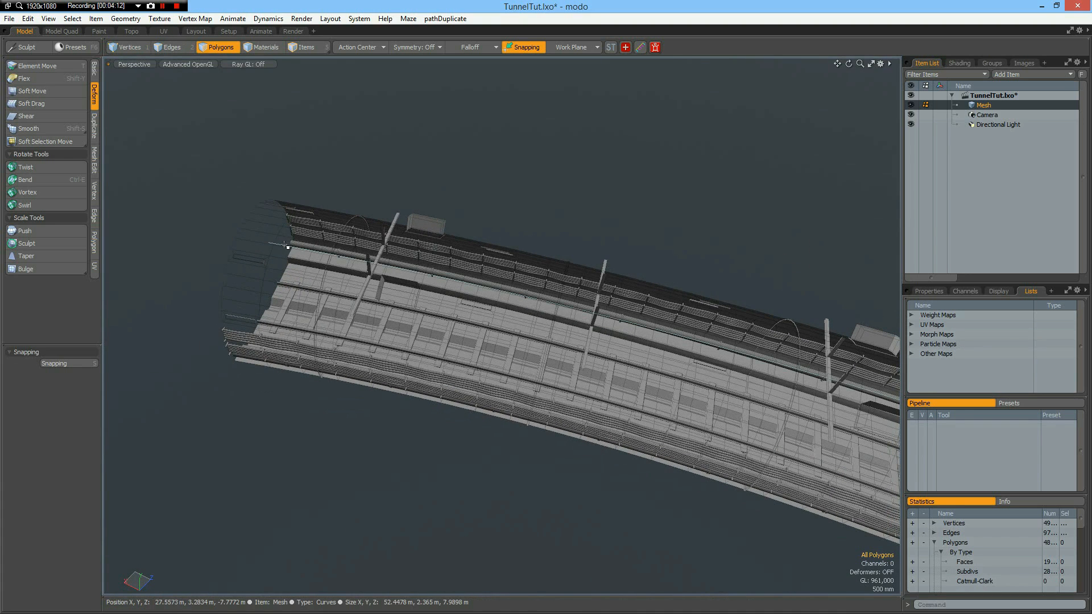
pyautogui.hotkey('ctrl', 'x')
pyautogui.press('n')
pyautogui.hotkey('ctrl', 'v')
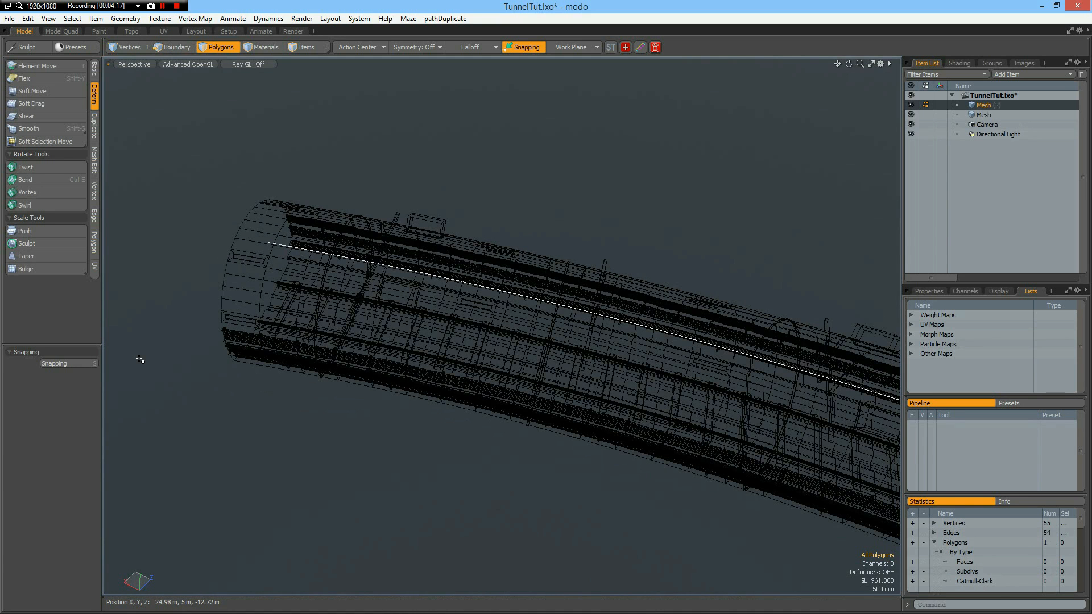
# Turn on the display of lights in the Perspective view with the whole tunnel in sight.
pyautogui.keyDown('alt'); pyautogui.moveTo(332, 395); pyautogui.dragTo(447, 369); pyautogui.keyUp('alt')
pyautogui.scroll(-3, 445, 367)
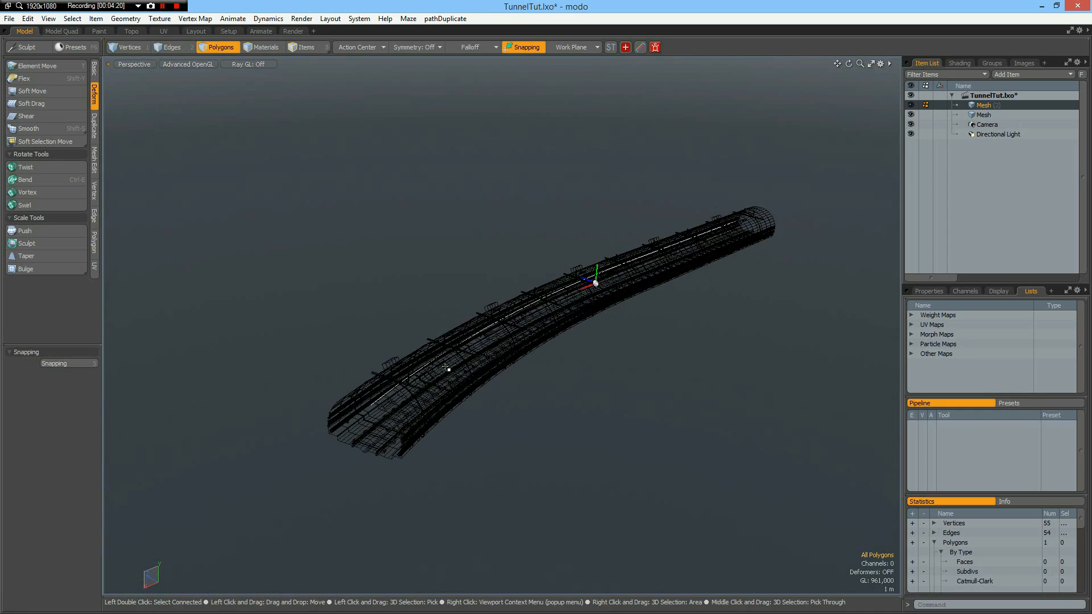
pyautogui.scroll(1, 445, 367)
pyautogui.hotkey('ctrl', '3')
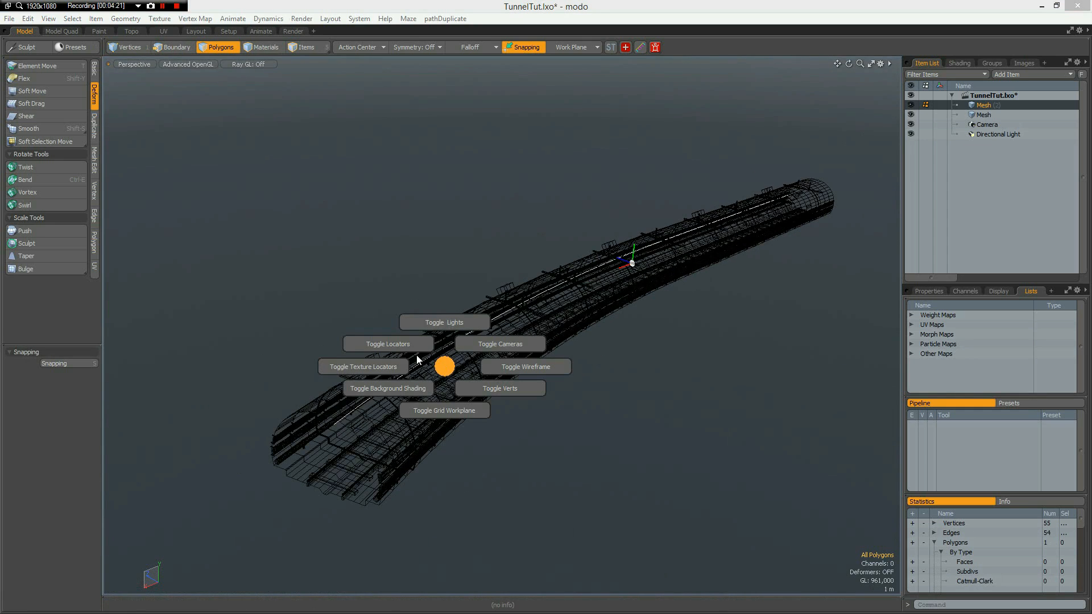
pyautogui.click(444, 323)
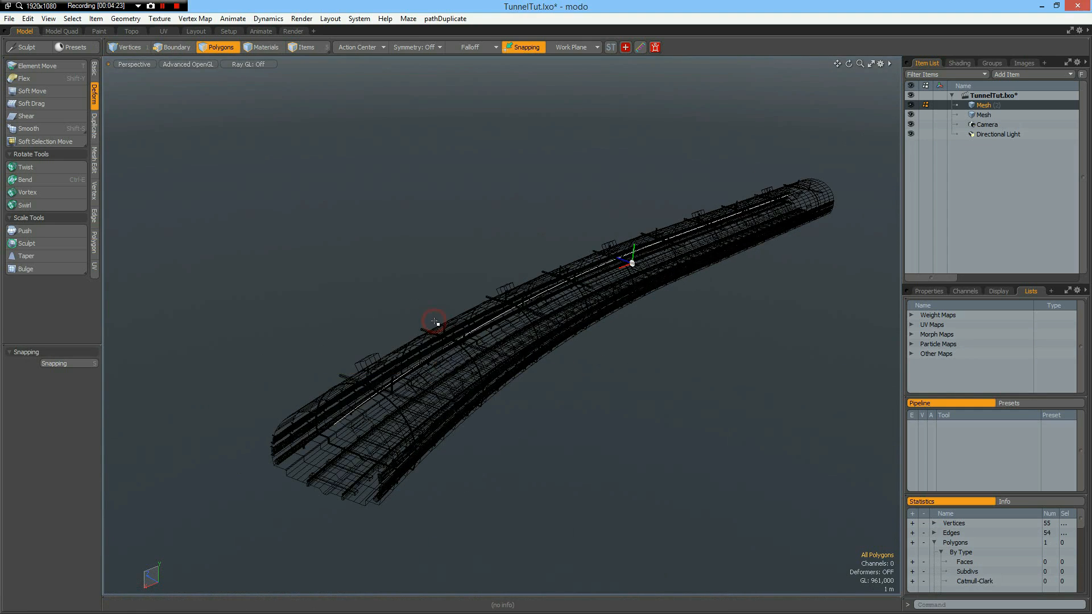
# Rename the new mesh item holding the curve to Curve.
pyautogui.doubleClick(986, 105)
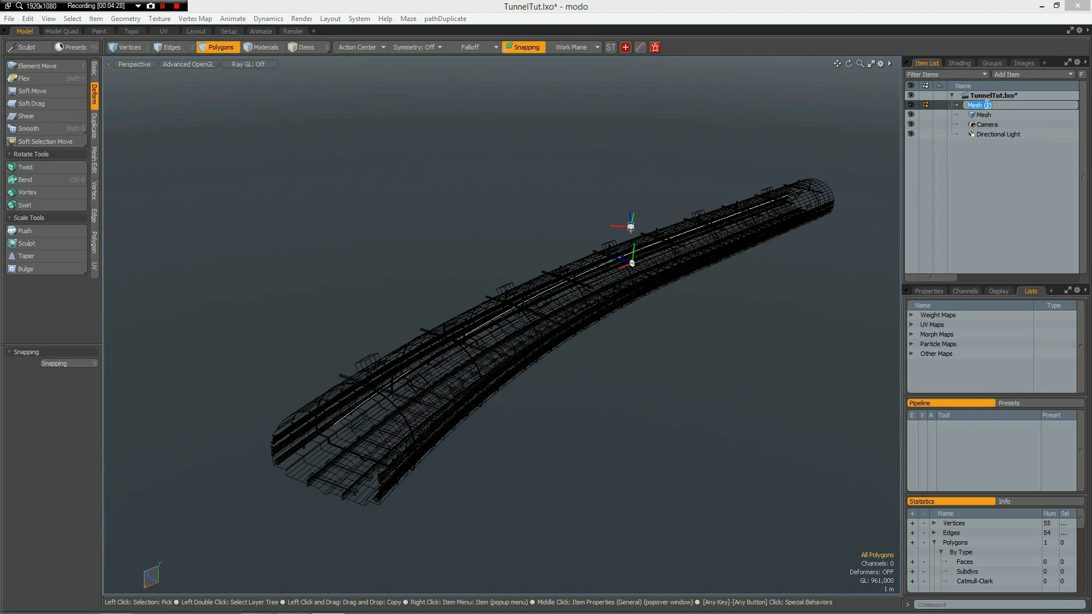
pyautogui.write('Curve')
pyautogui.press('Escape')
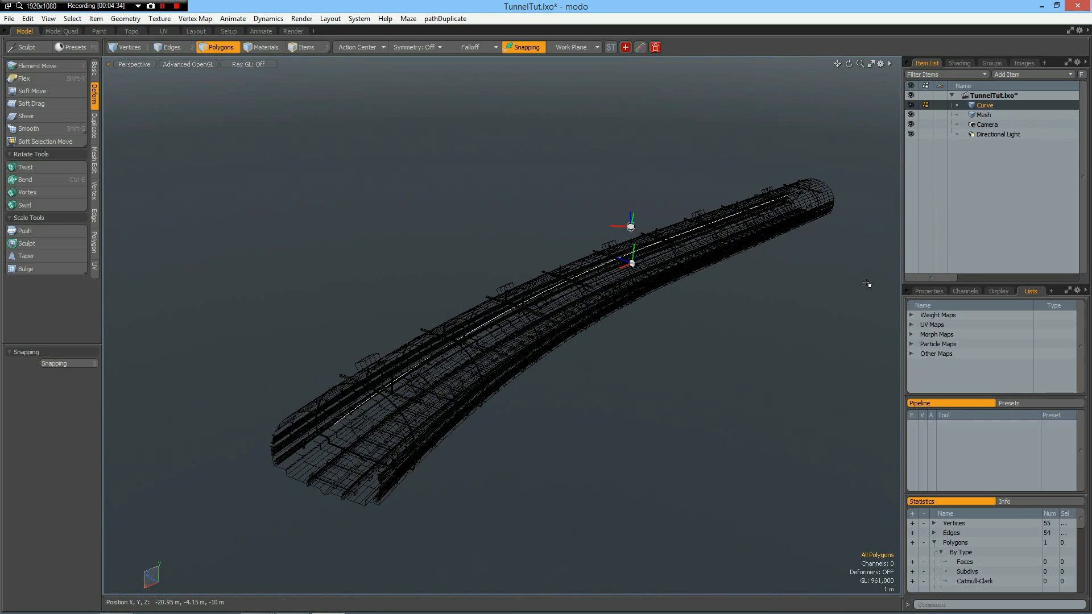
# Delete the Directional Light and add a Cylinder Light to the scene in its place.
pyautogui.click(998, 134)
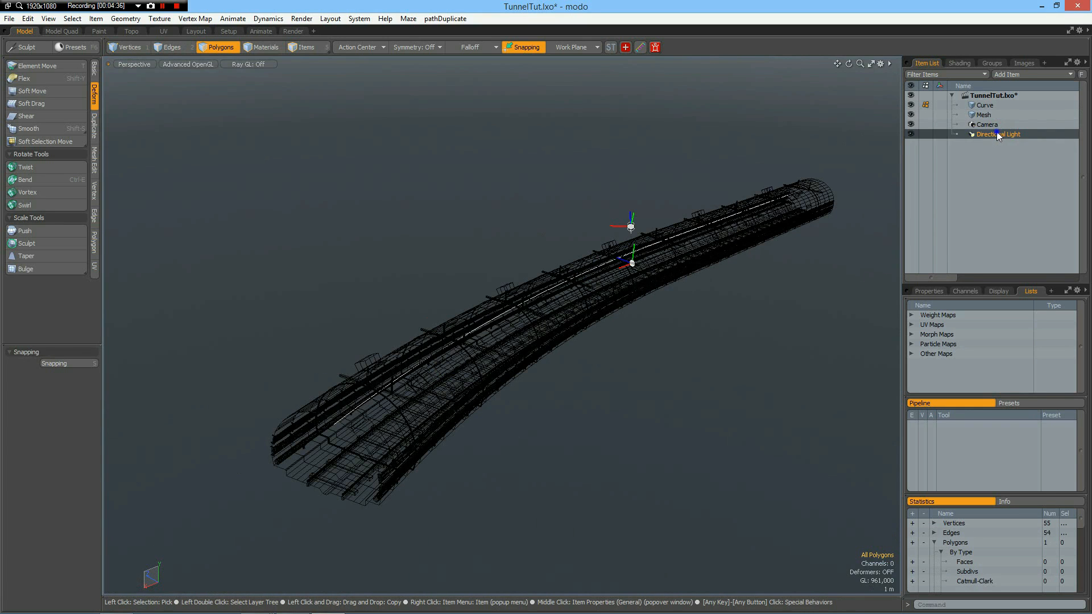
pyautogui.rightClick(998, 135)
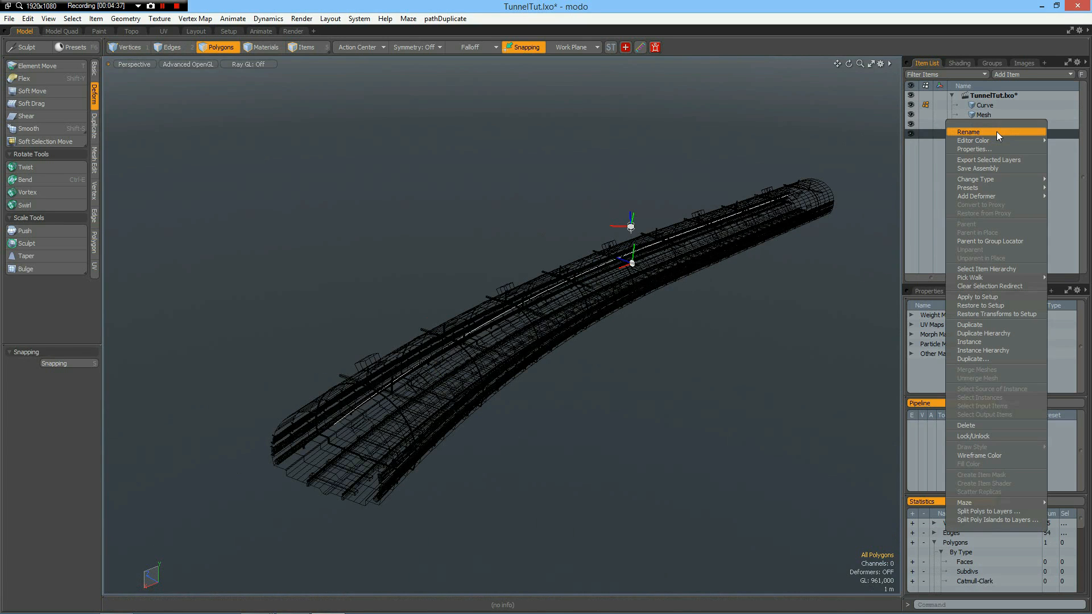
pyautogui.click(979, 425)
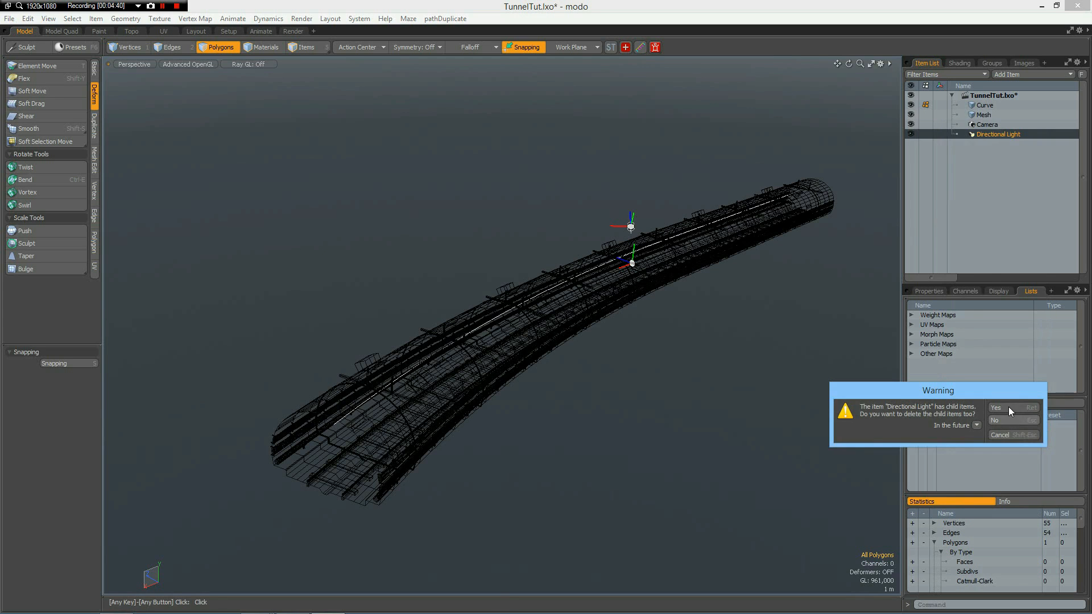
pyautogui.click(1025, 422)
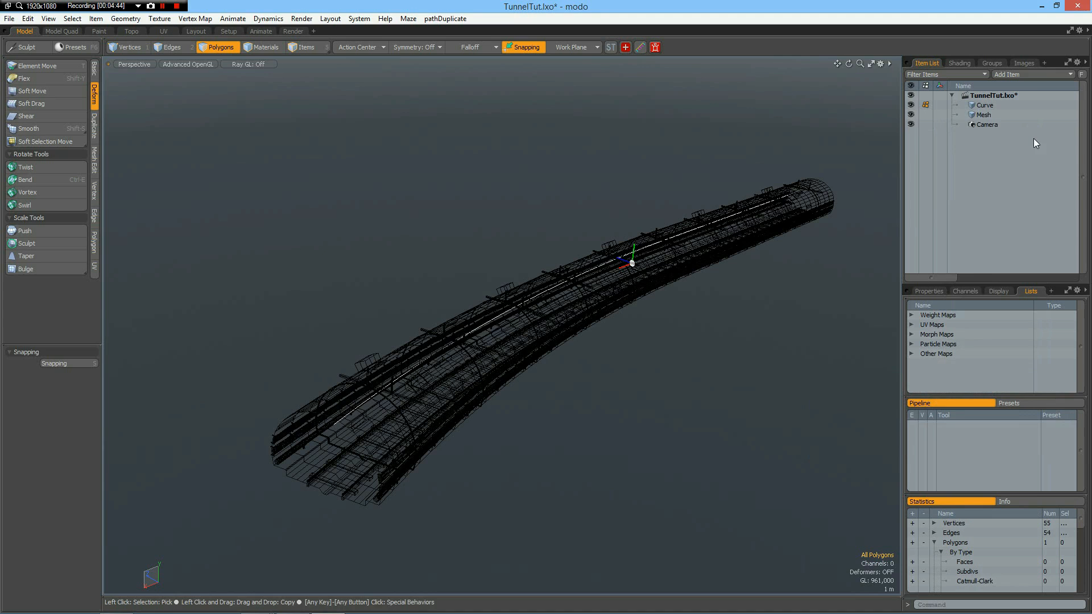
pyautogui.click(1034, 75)
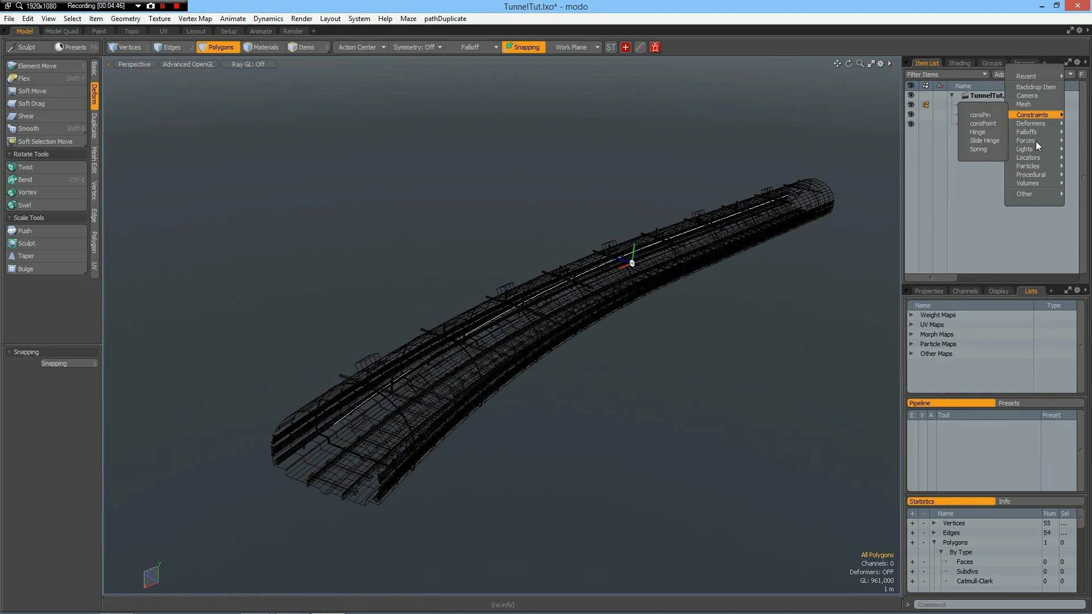
pyautogui.moveTo(1032, 149)
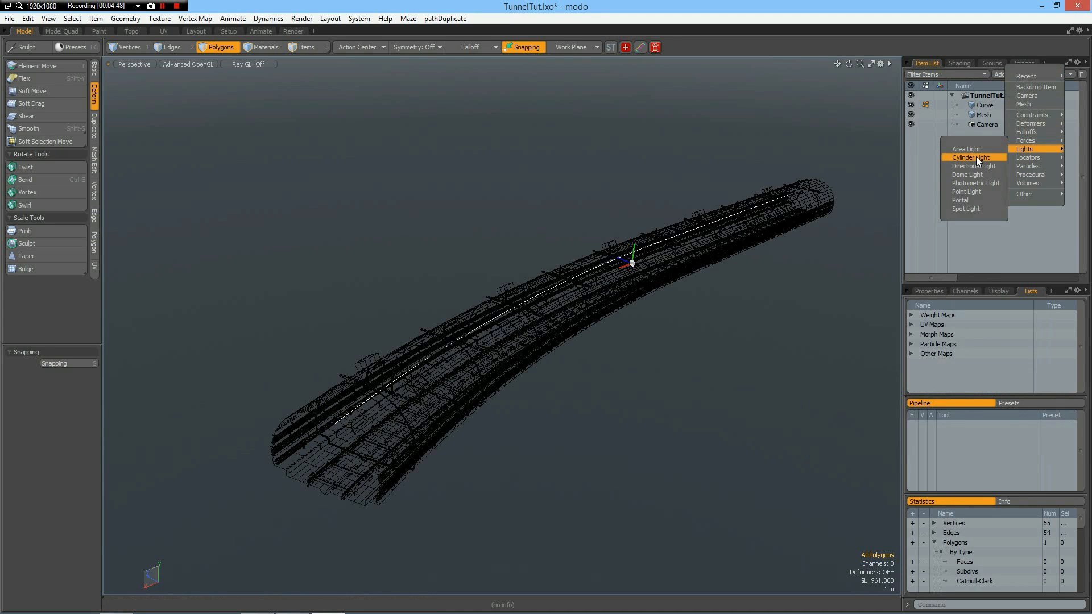
pyautogui.click(975, 157)
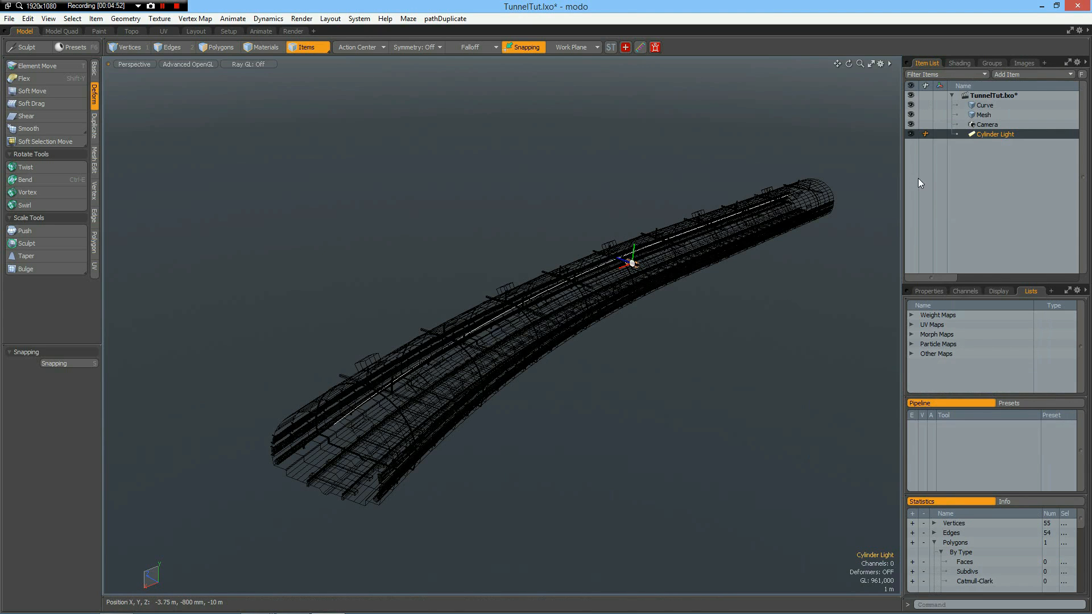
# Select the Curve item together with the Cylinder Light and run the script pathDuplicate_601_pop.LXM.
pyautogui.keyDown('ctrl'); pyautogui.click(985, 106); pyautogui.keyUp('ctrl')
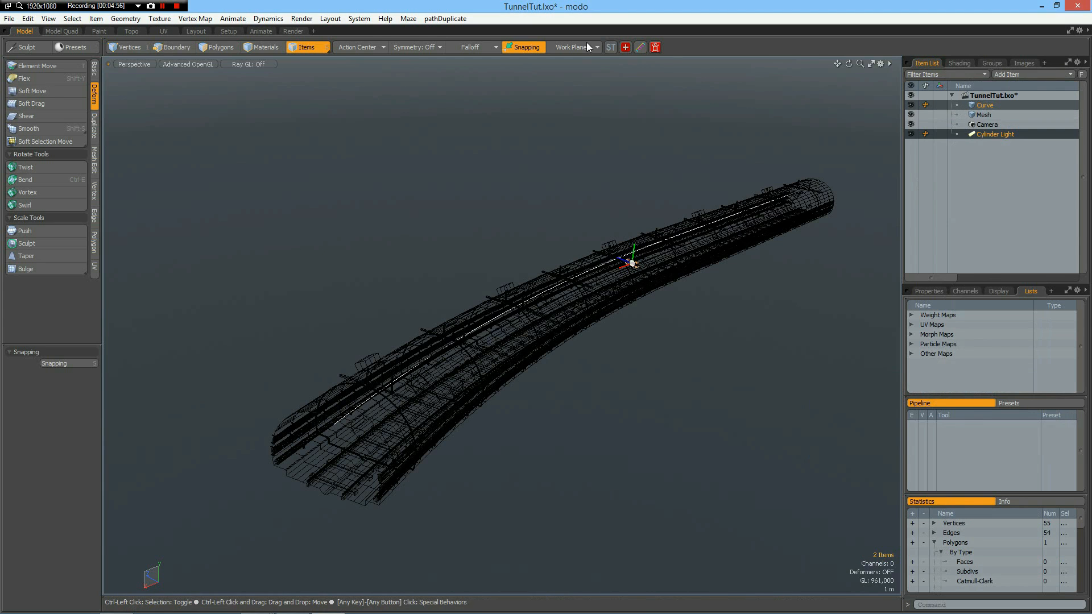
pyautogui.hotkey('ctrl', 'shift', 'r')
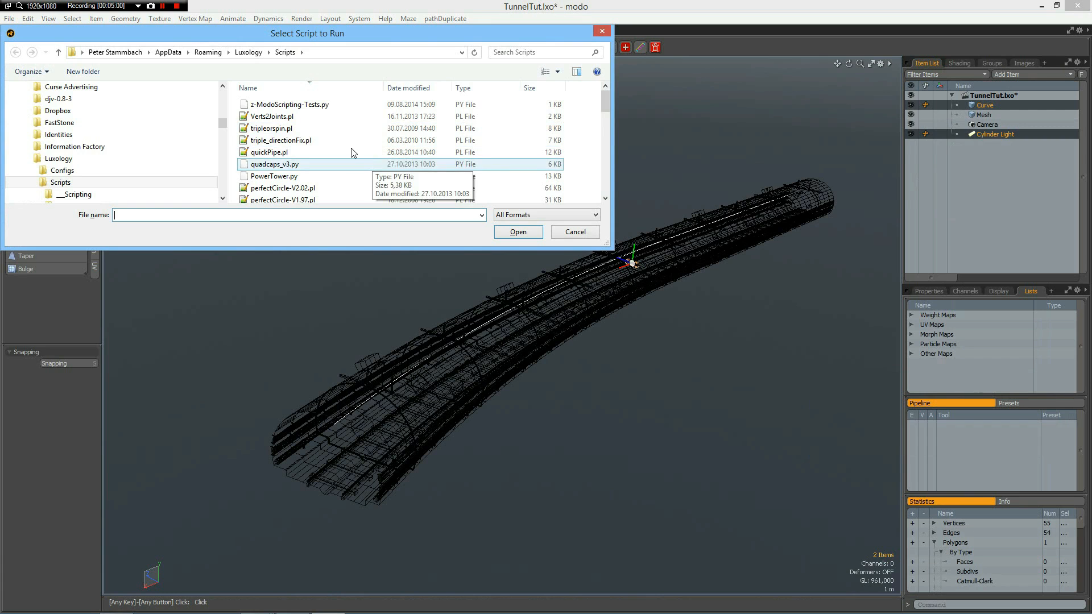
pyautogui.click(604, 103)
pyautogui.moveTo(606, 111); pyautogui.dragTo(606, 124)
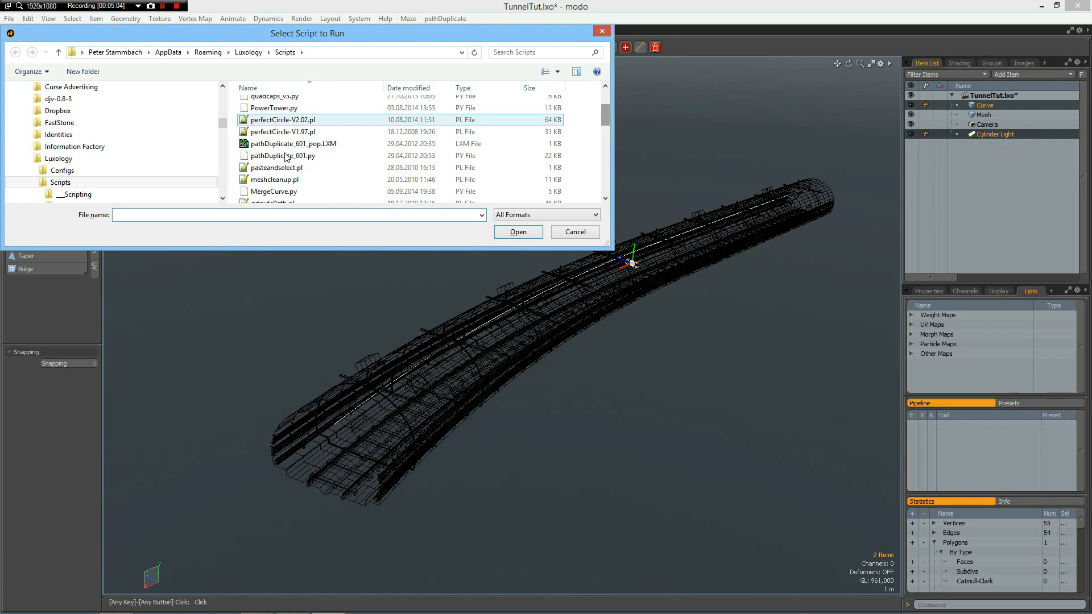
pyautogui.doubleClick(243, 144)
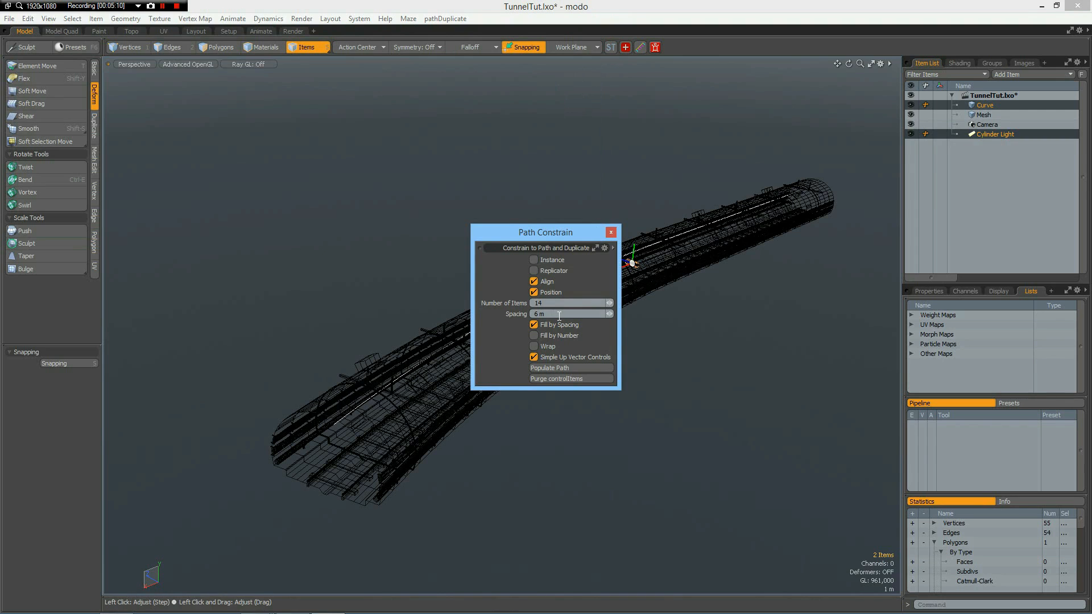
# Populate the curve with cylinder lights spaced 6 m apart, and try AxisXYZ at 0 and at its highest setting.
pyautogui.click(560, 369)
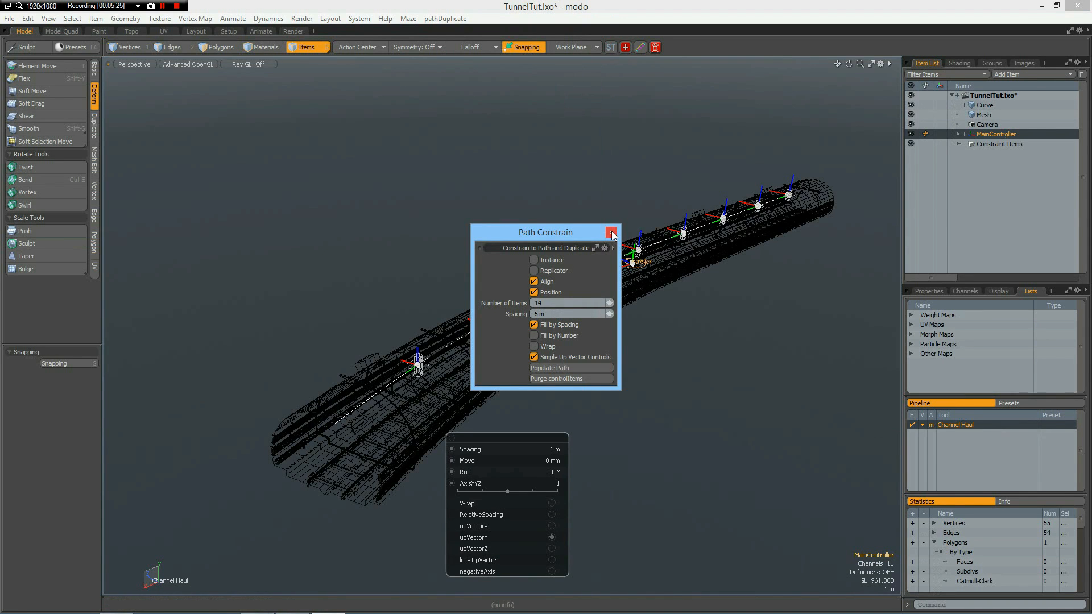
pyautogui.click(611, 233)
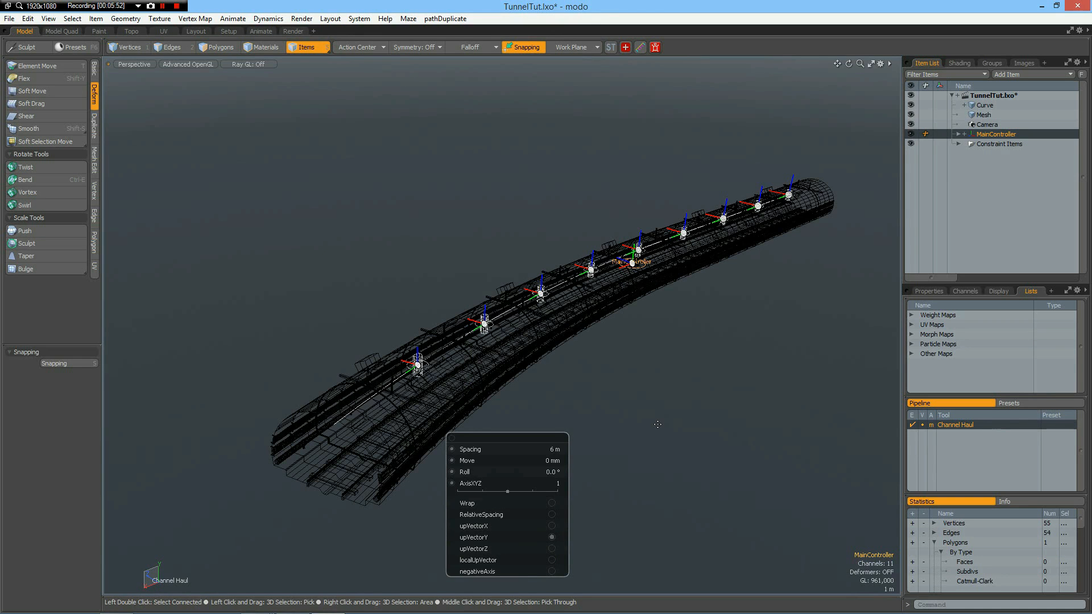
pyautogui.click(458, 491)
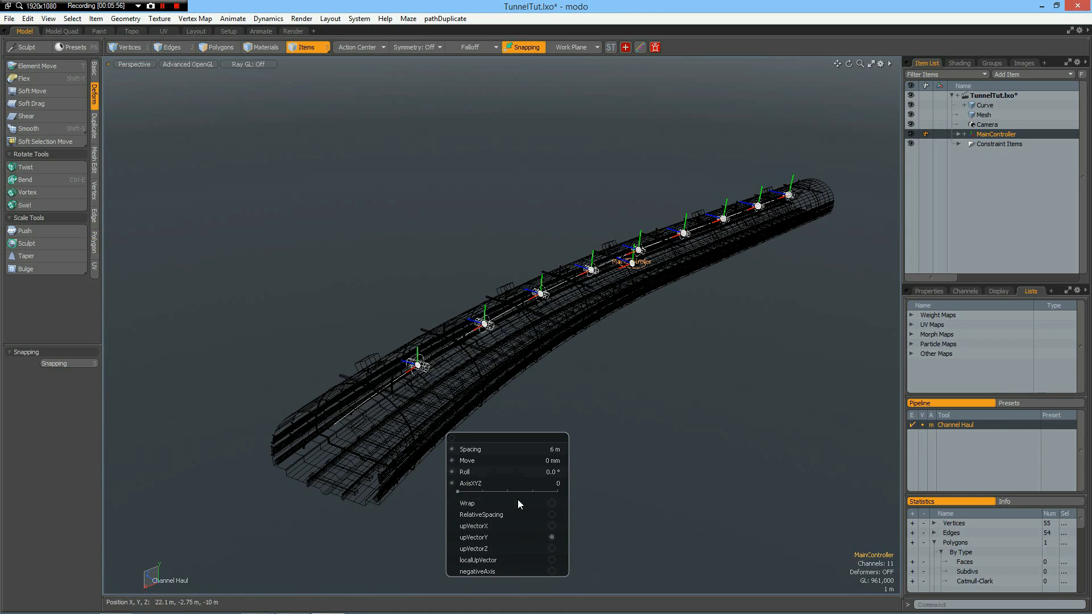
pyautogui.click(557, 491)
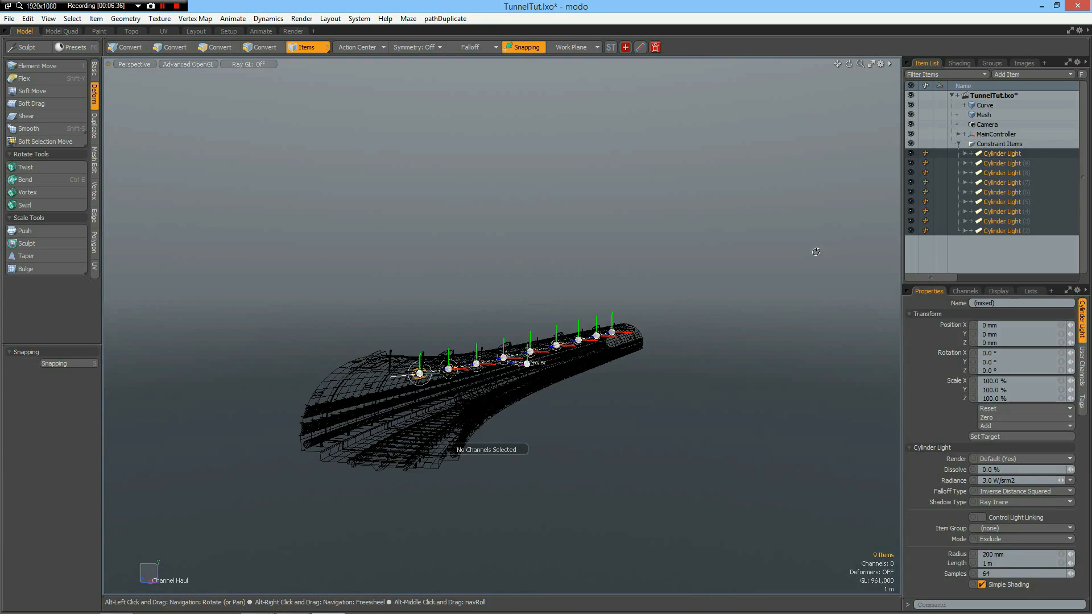
# Preview the lit tunnel in the Render layout, framing the camera inside it to look along the curving tracks.
pyautogui.click(294, 32)
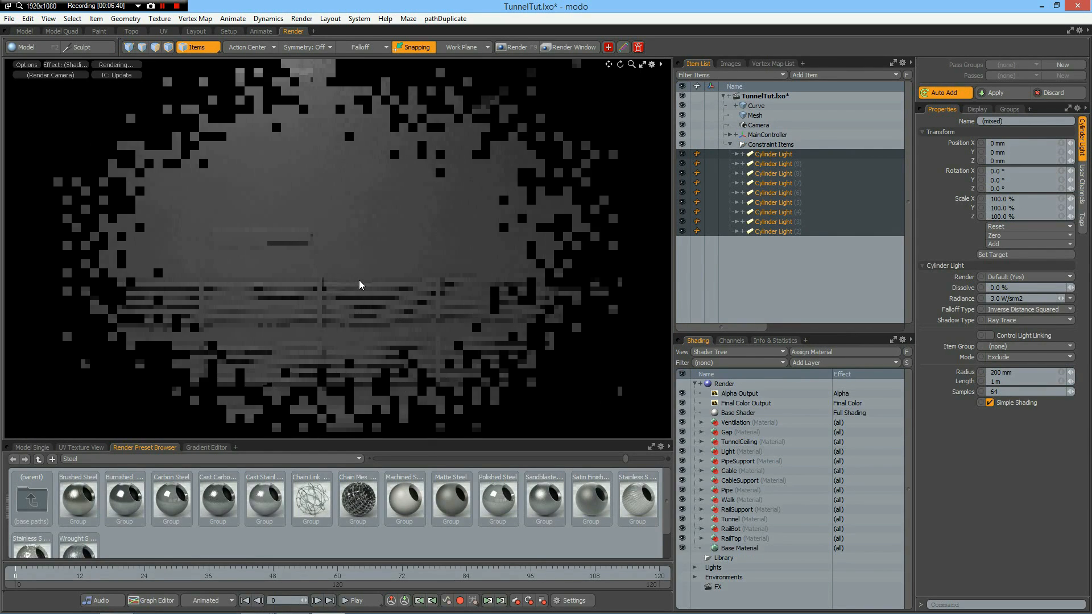
pyautogui.press('a')
pyautogui.moveTo(268, 256)
pyautogui.keyDown('alt'); pyautogui.mouseDown()
pyautogui.moveTo(241, 252)
pyautogui.moveTo(280, 263)
pyautogui.mouseUp(); pyautogui.keyUp('alt')
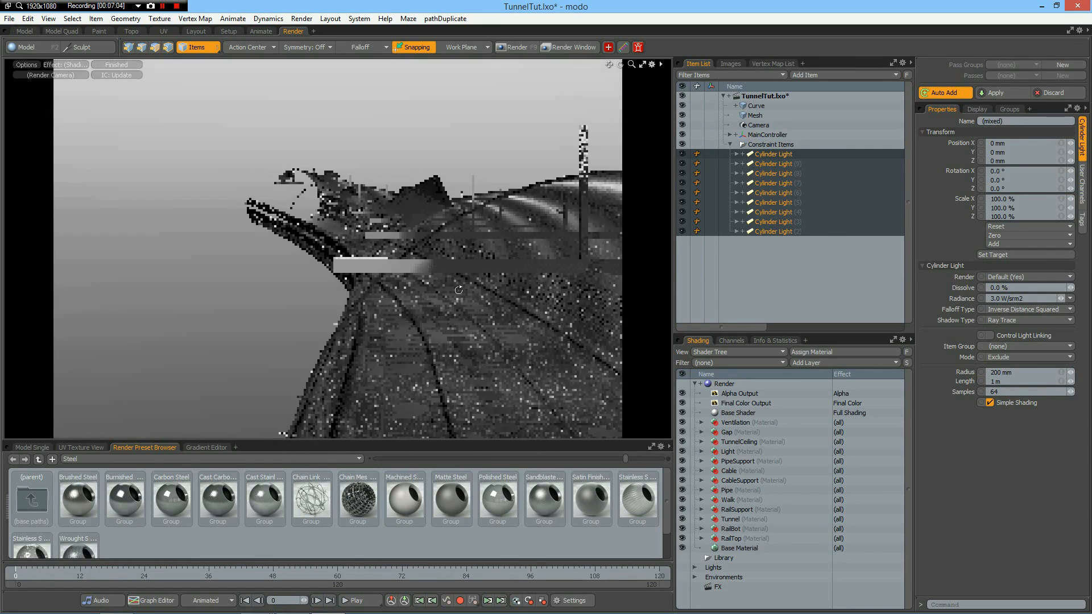
pyautogui.keyDown('alt'); pyautogui.moveTo(458, 290); pyautogui.dragTo(383, 240); pyautogui.keyUp('alt')
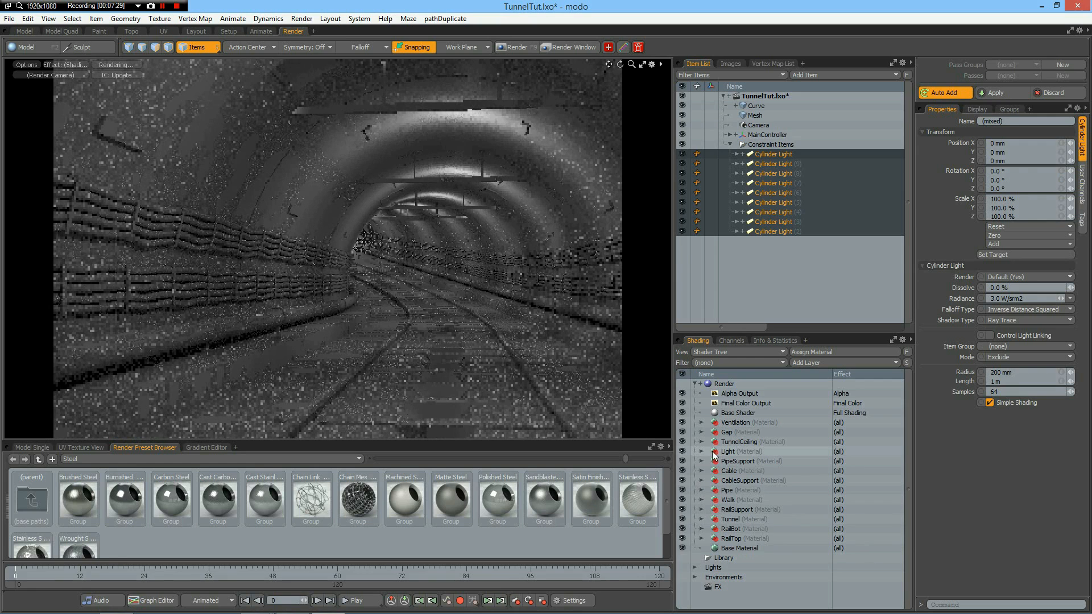
# Select the Light Materials of all the cylinder lights and set their light color to a warm 1.0, 0.88, 0.66.
pyautogui.click(695, 568)
pyautogui.scroll(-5, 757, 450)
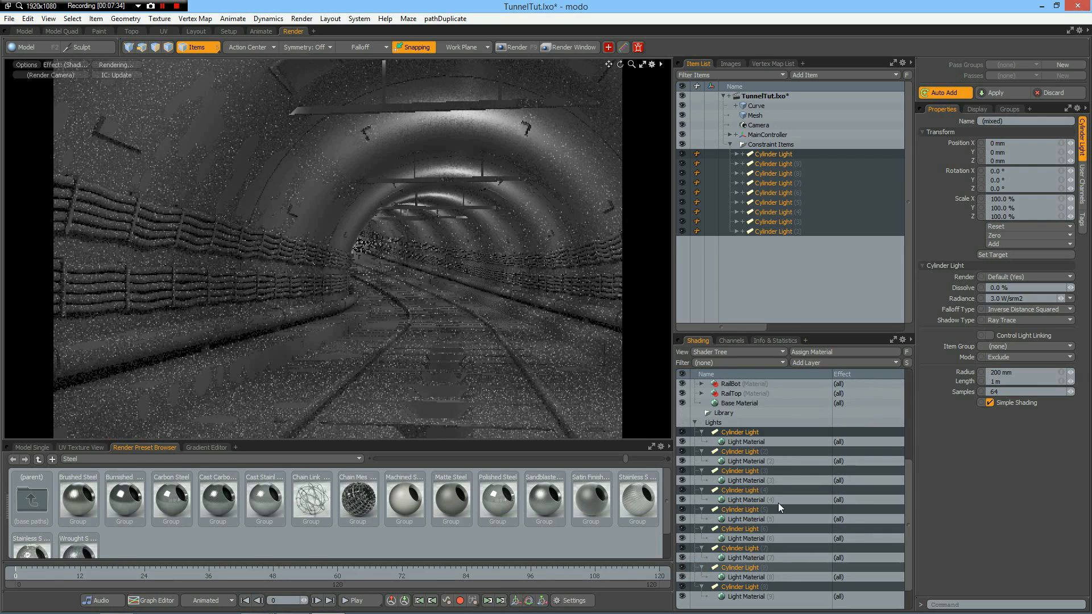
pyautogui.click(752, 441)
pyautogui.keyDown('ctrl'); pyautogui.click(747, 461); pyautogui.keyUp('ctrl')
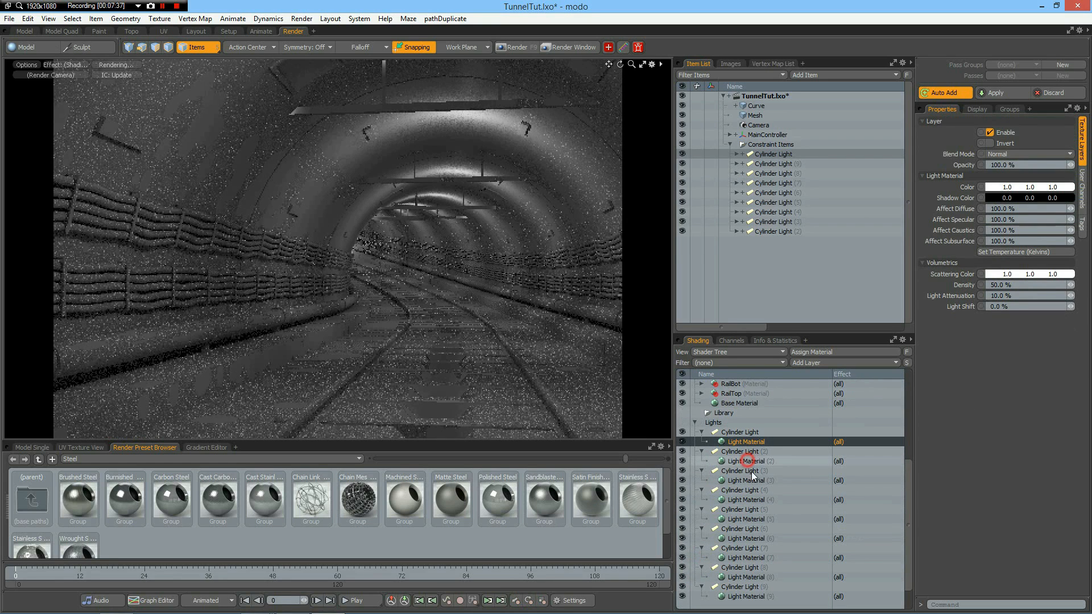
pyautogui.keyDown('ctrl'); pyautogui.click(750, 480); pyautogui.keyUp('ctrl')
pyautogui.keyDown('ctrl'); pyautogui.click(753, 500); pyautogui.keyUp('ctrl')
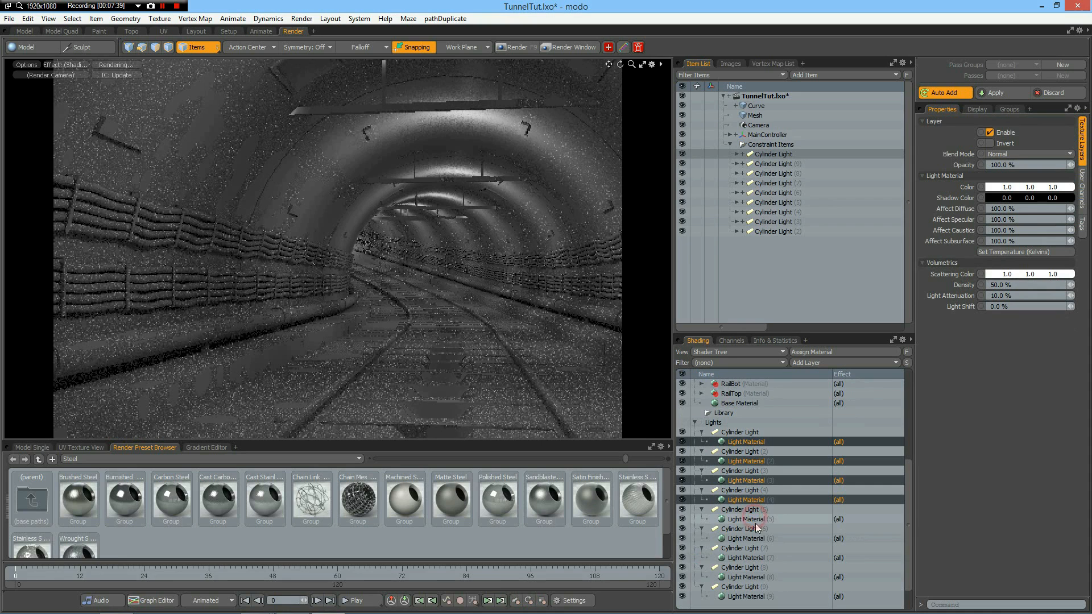
pyautogui.keyDown('ctrl'); pyautogui.click(754, 520); pyautogui.keyUp('ctrl')
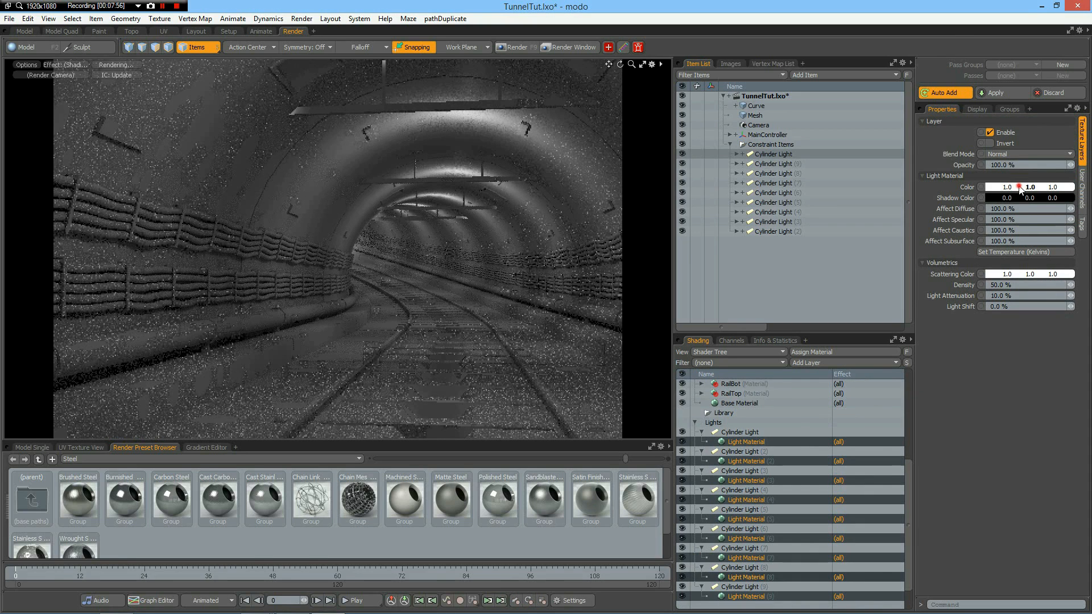
pyautogui.click(1020, 189)
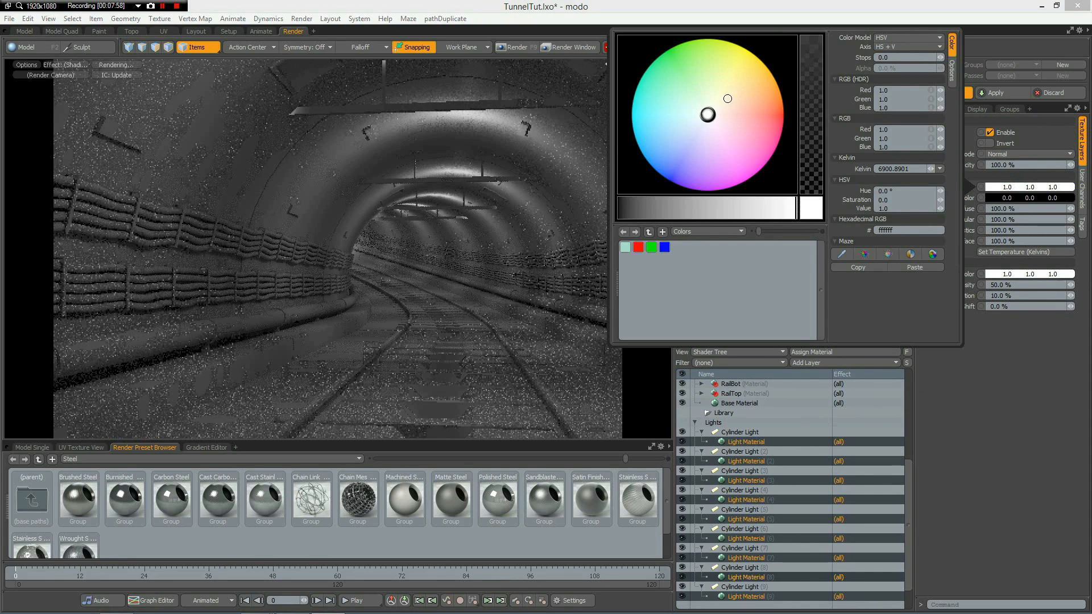
pyautogui.click(727, 98)
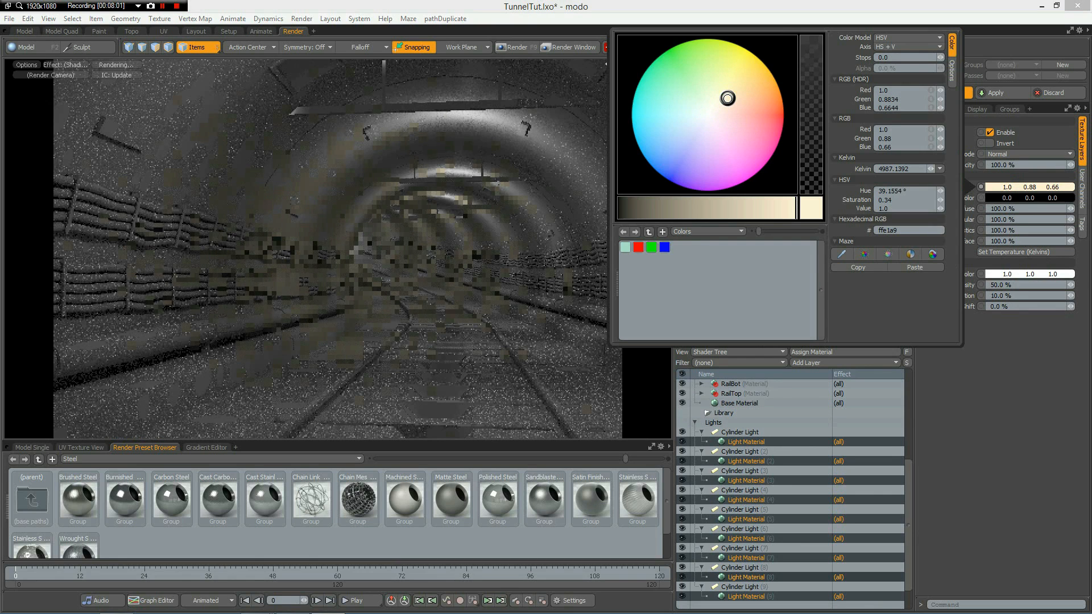
pyautogui.click(175, 7)
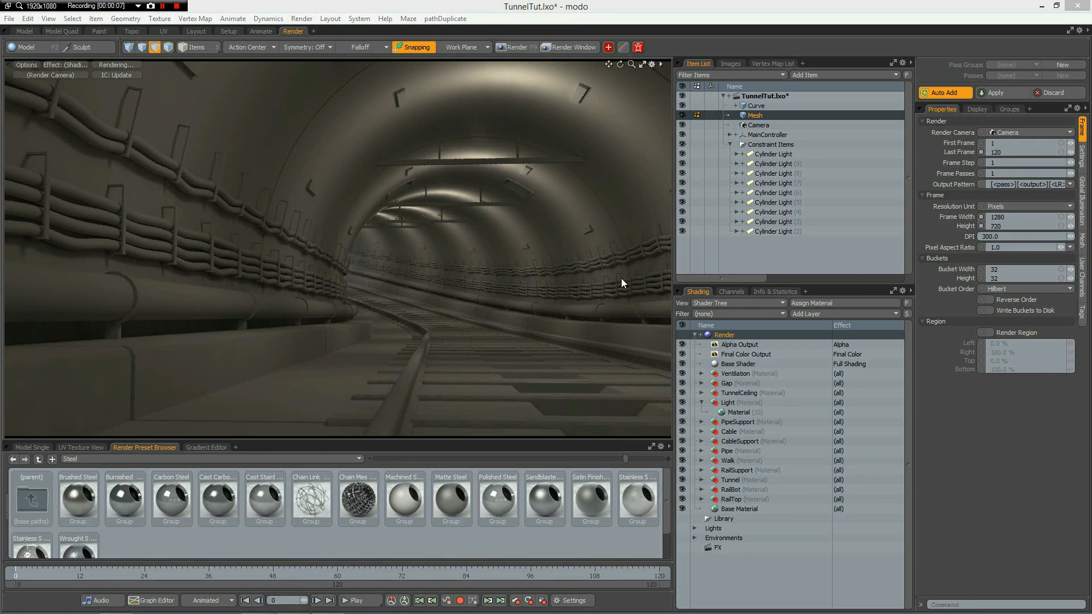
# Set the Light material's luminous intensity to 3.0 W/srm2 and its luminous color to a warm 1.0, 0.85, 0.53.
pyautogui.click(22, 32)
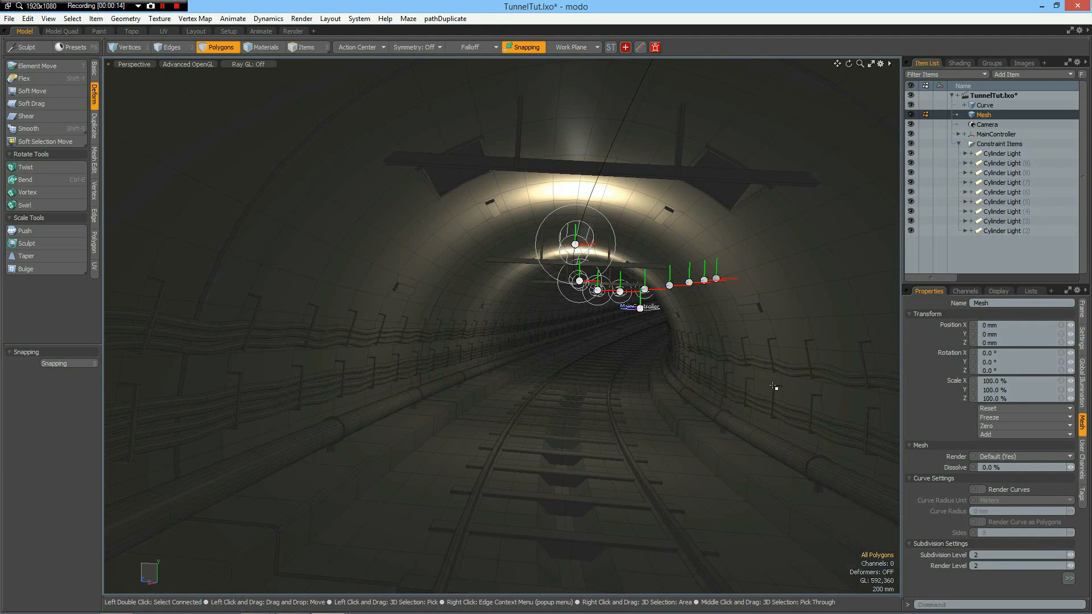
pyautogui.click(286, 31)
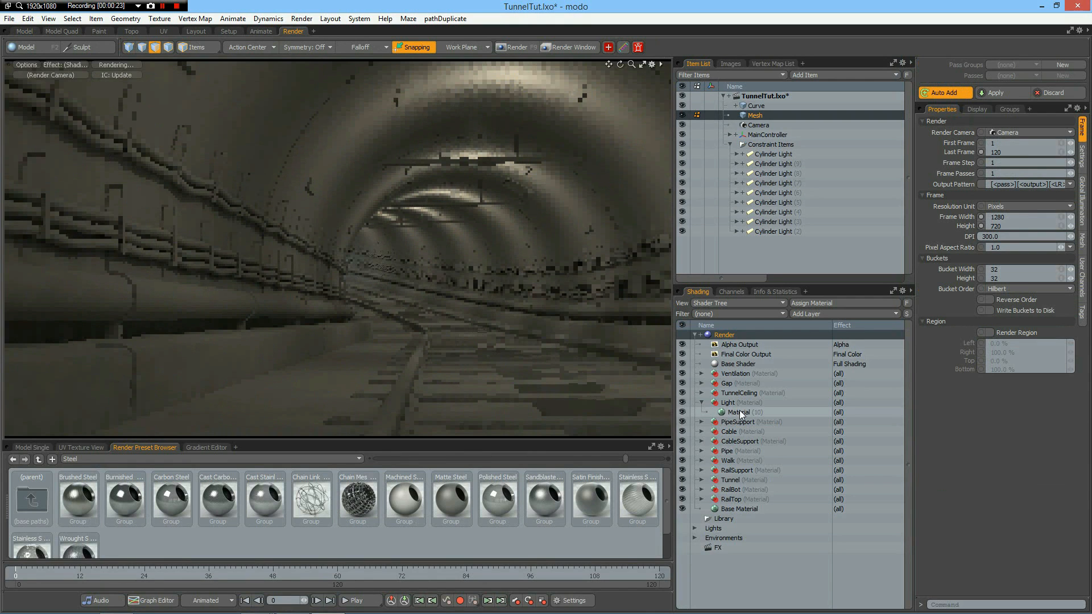
pyautogui.click(739, 412)
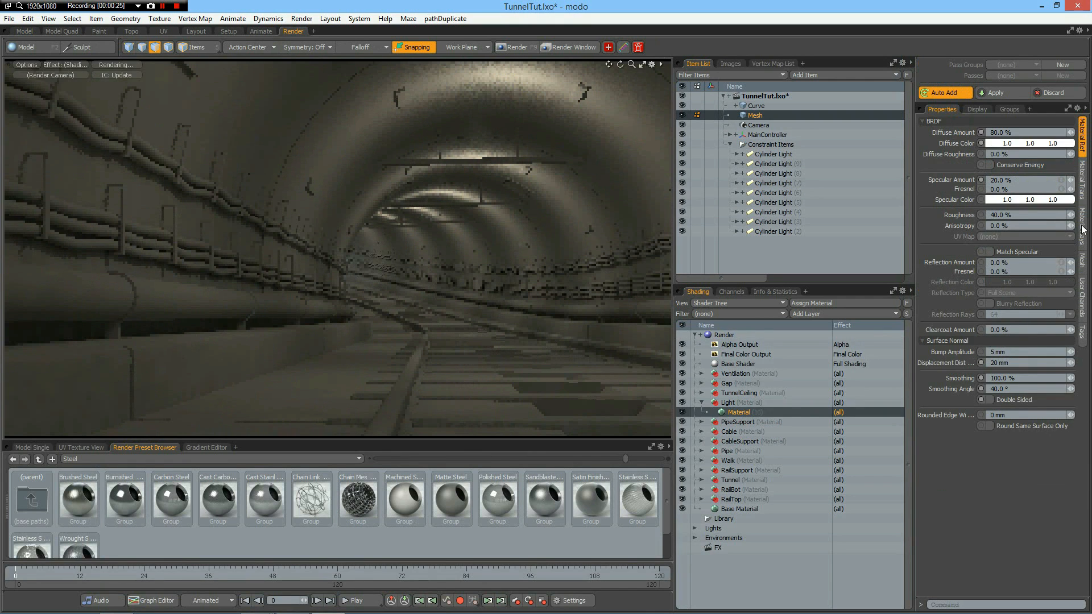
pyautogui.click(1082, 182)
pyautogui.doubleClick(1012, 375)
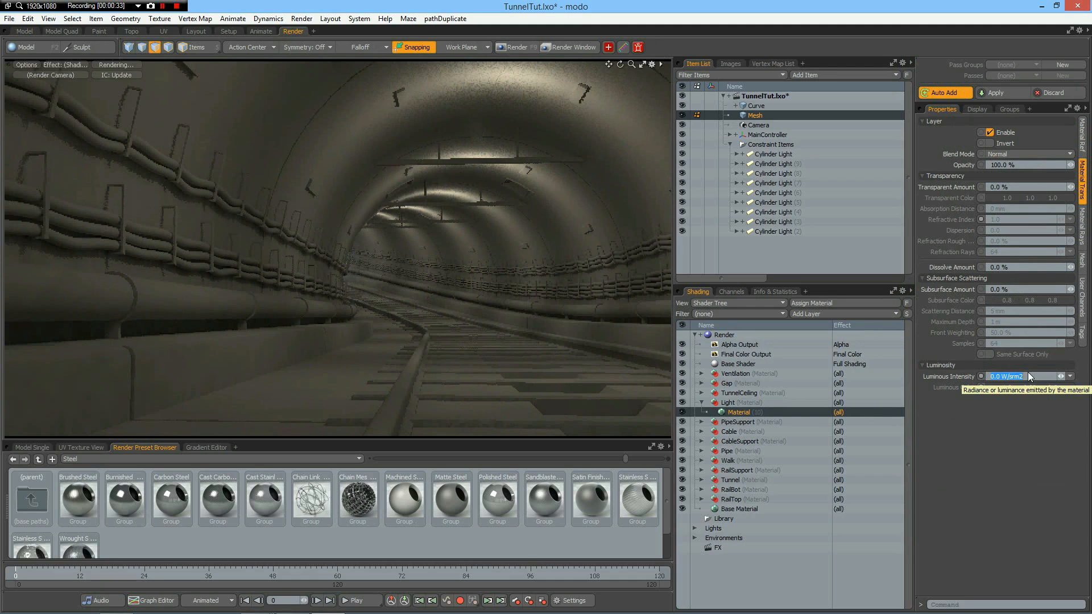
pyautogui.write('3')
pyautogui.press('Return')
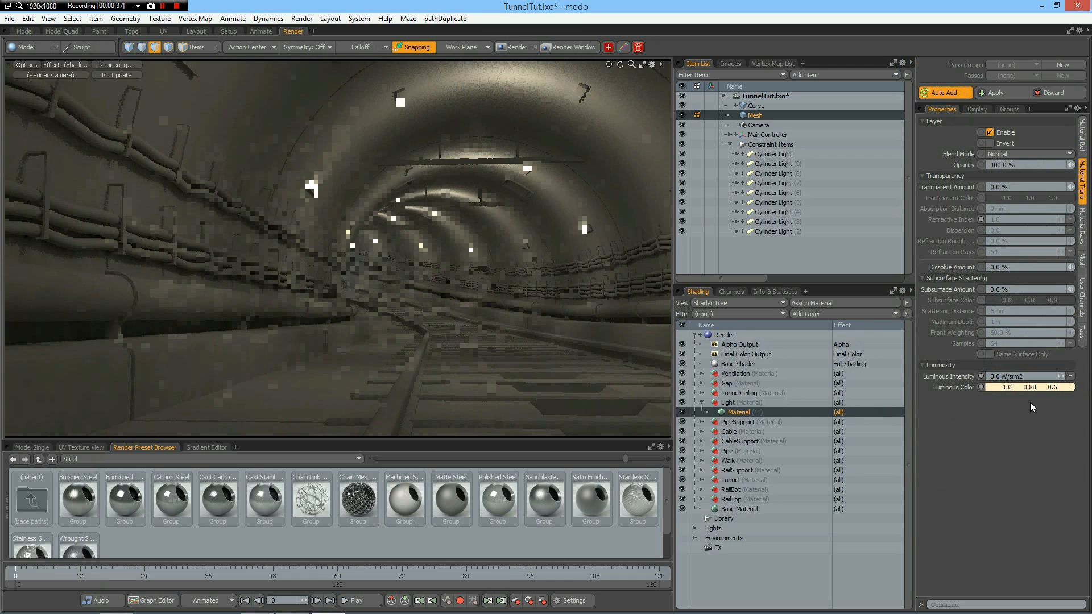
pyautogui.click(1018, 387)
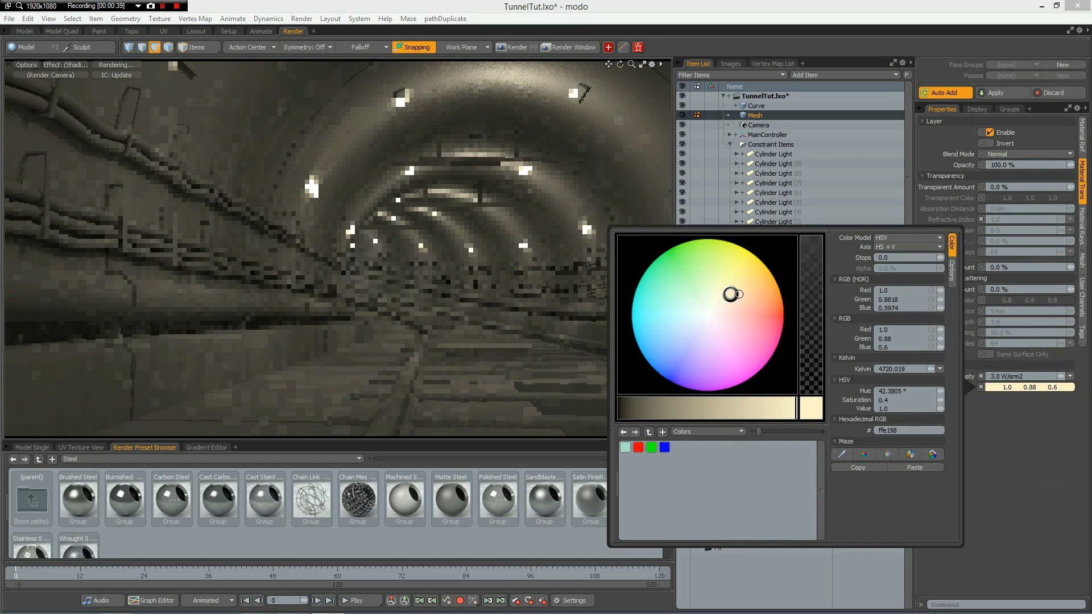
pyautogui.moveTo(737, 294); pyautogui.dragTo(735, 292)
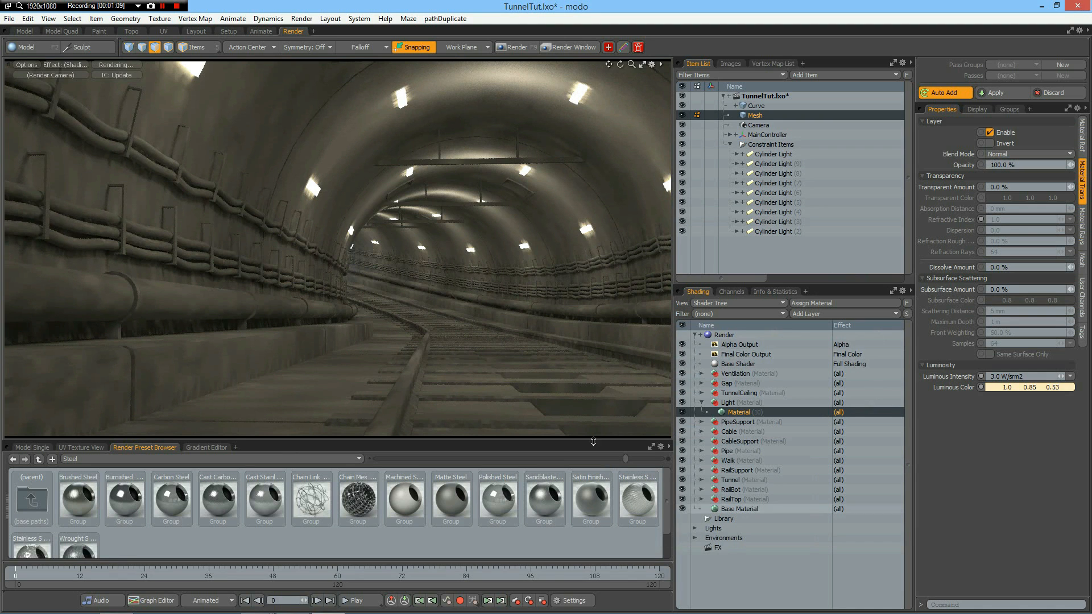
# Set the diffuse color of the Gap, TunnelCeiling, PipeSupport, CableSupport and RailSupport materials together to a 0.44 grey.
pyautogui.click(701, 393)
pyautogui.click(733, 403)
pyautogui.click(701, 432)
pyautogui.keyDown('shift'); pyautogui.click(737, 442); pyautogui.keyUp('shift')
pyautogui.click(732, 404)
pyautogui.keyDown('ctrl'); pyautogui.click(738, 441); pyautogui.keyUp('ctrl')
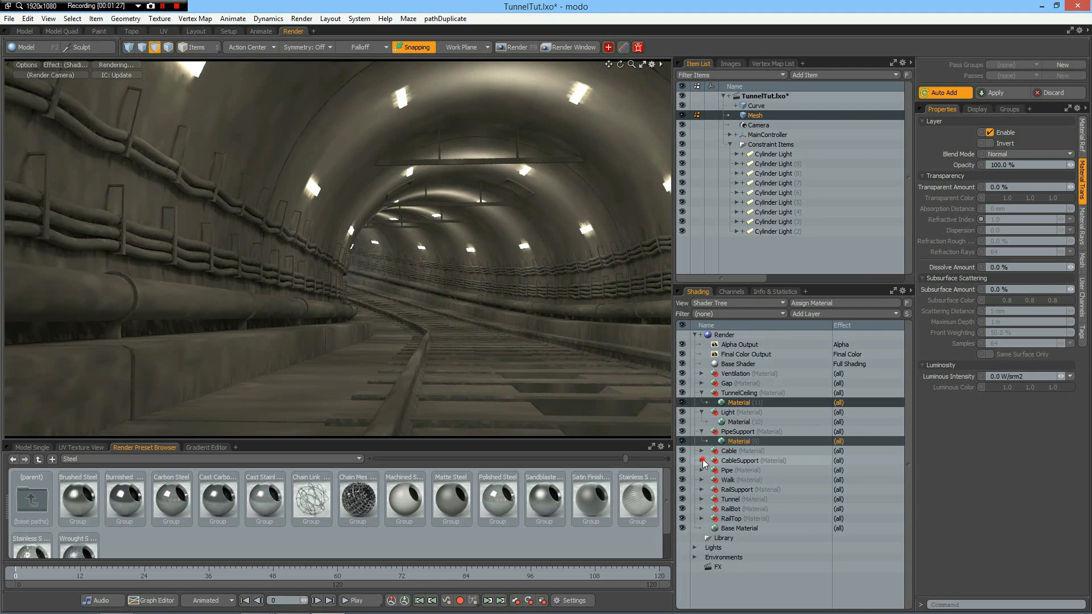
pyautogui.click(701, 460)
pyautogui.keyDown('ctrl'); pyautogui.click(737, 470); pyautogui.keyUp('ctrl')
pyautogui.click(701, 499)
pyautogui.keyDown('ctrl'); pyautogui.click(738, 508); pyautogui.keyUp('ctrl')
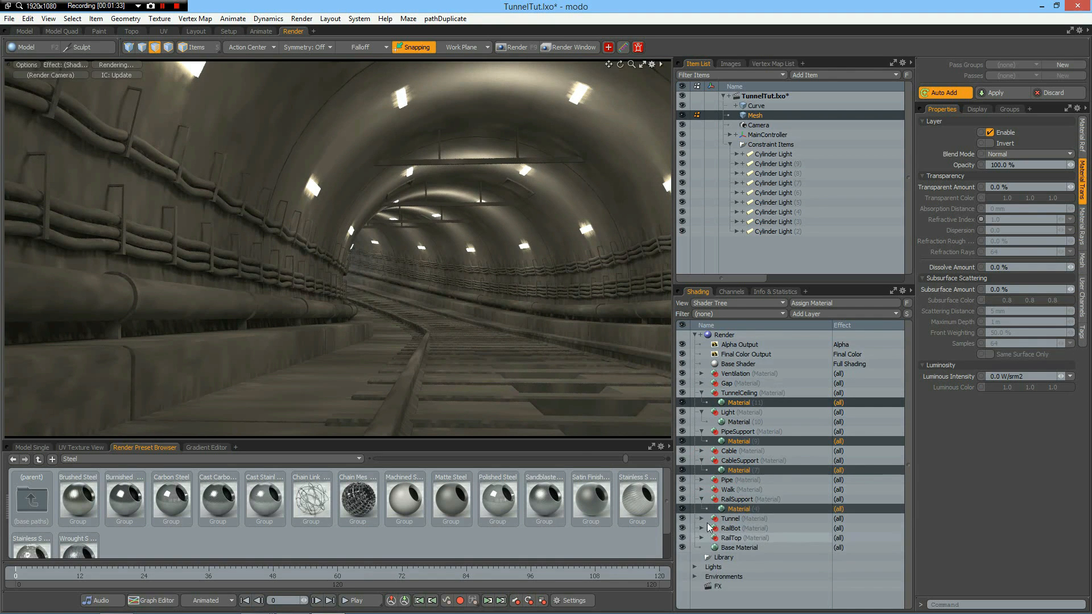
pyautogui.click(701, 383)
pyautogui.keyDown('ctrl'); pyautogui.click(737, 393); pyautogui.keyUp('ctrl')
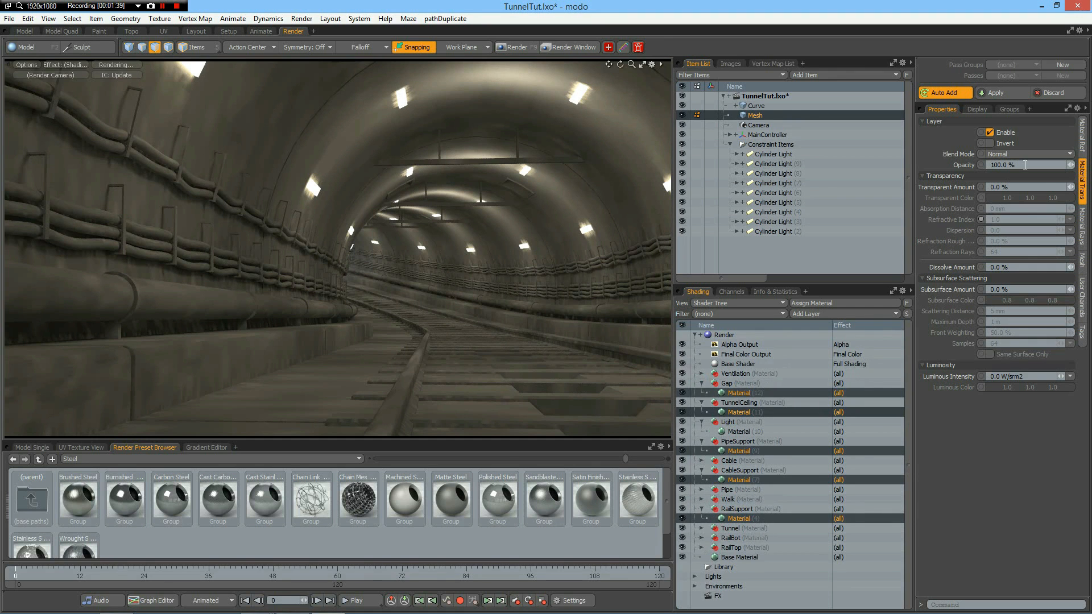
pyautogui.click(1082, 132)
pyautogui.click(1029, 142)
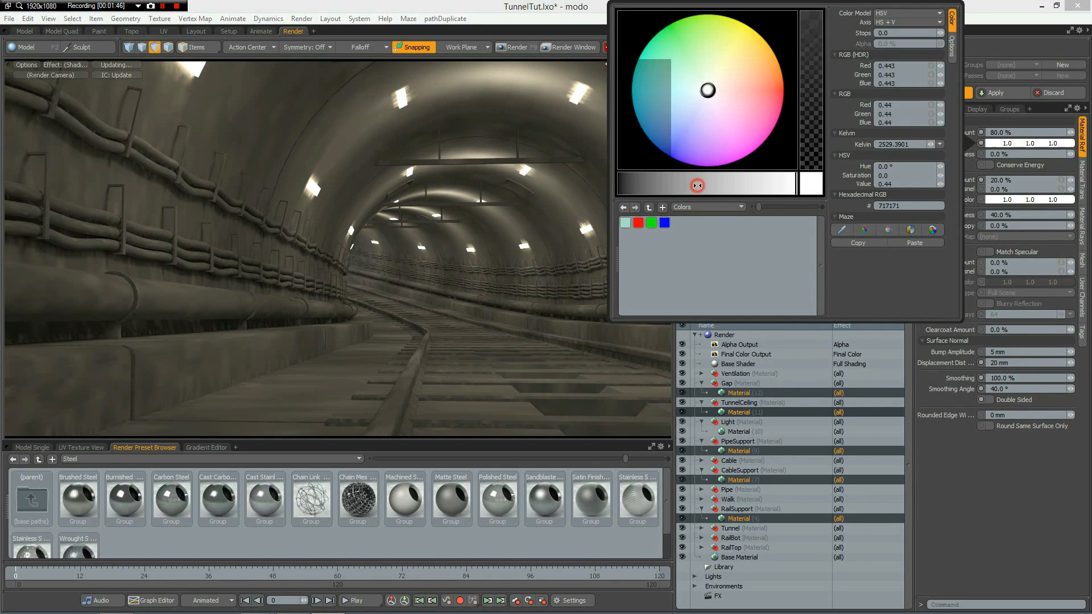
pyautogui.moveTo(700, 182); pyautogui.dragTo(697, 185)
# Darken the Tunnel material's diffuse color to a 0.17 grey.
pyautogui.click(701, 529)
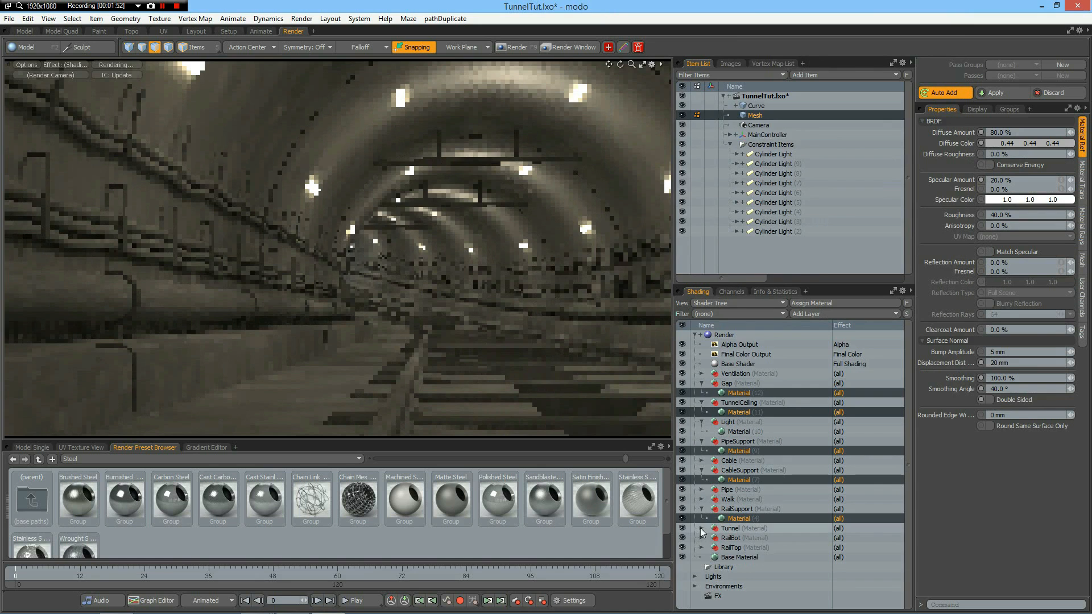
pyautogui.click(739, 539)
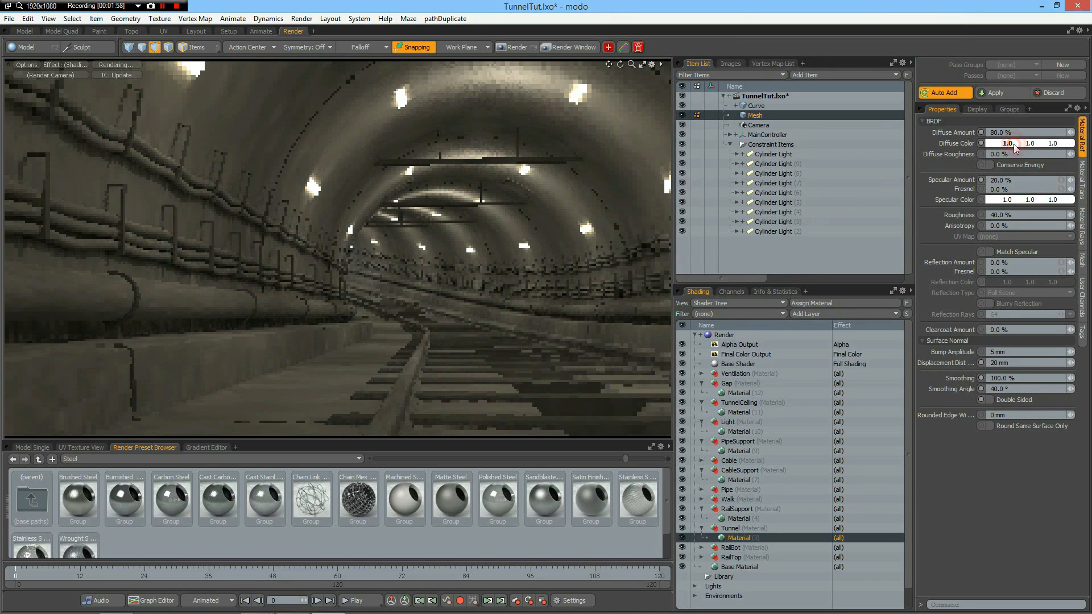
pyautogui.click(1029, 143)
pyautogui.moveTo(643, 183); pyautogui.dragTo(648, 184)
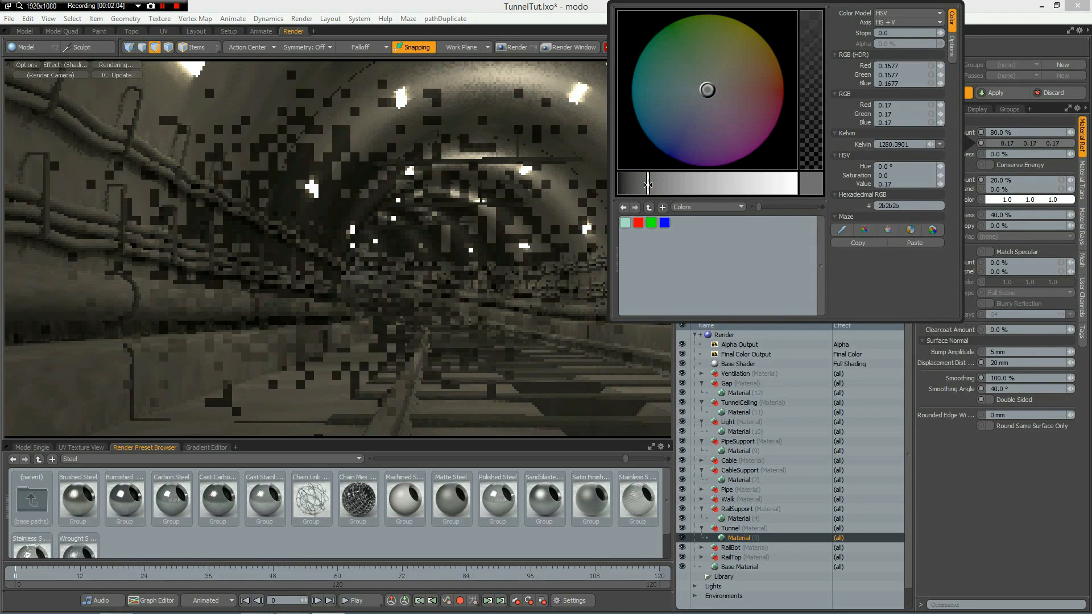
# Set the Walk material's diffuse color to a 0.31 grey.
pyautogui.click(703, 499)
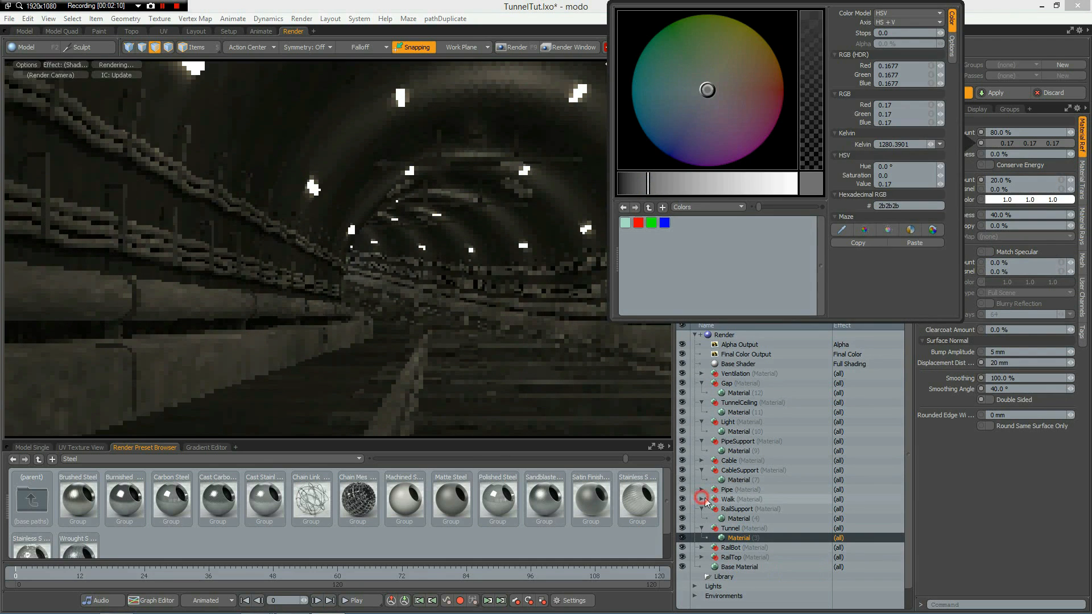
pyautogui.click(759, 512)
pyautogui.click(1029, 143)
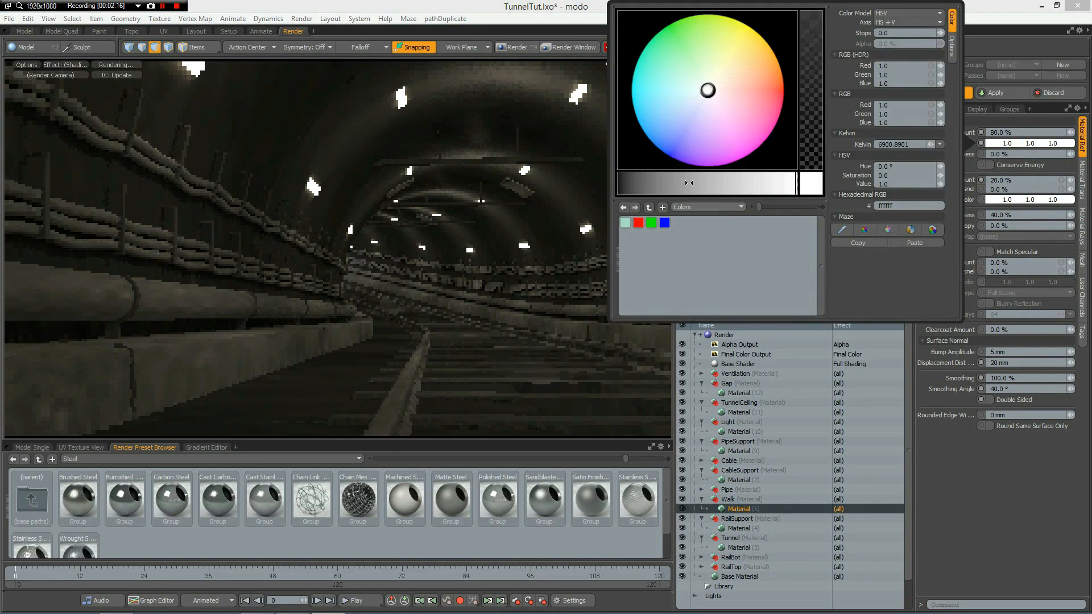
pyautogui.moveTo(671, 182); pyautogui.dragTo(674, 182)
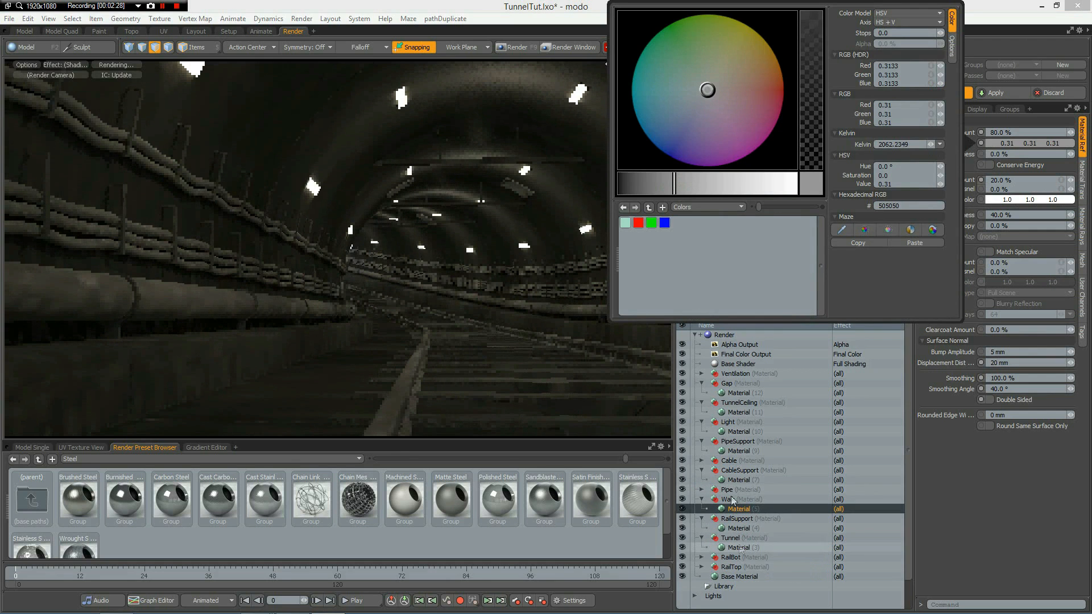
# Give the Cable material a light orange diffuse color of 1.0, 0.79, 0.44.
pyautogui.click(702, 461)
pyautogui.click(702, 460)
pyautogui.click(759, 470)
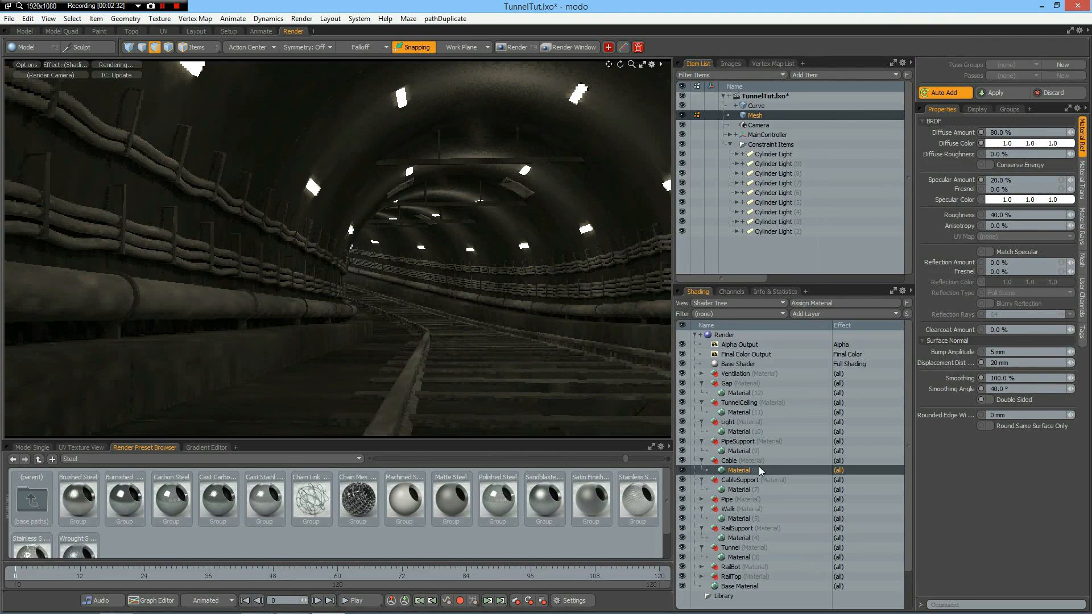
pyautogui.click(1014, 144)
pyautogui.click(737, 63)
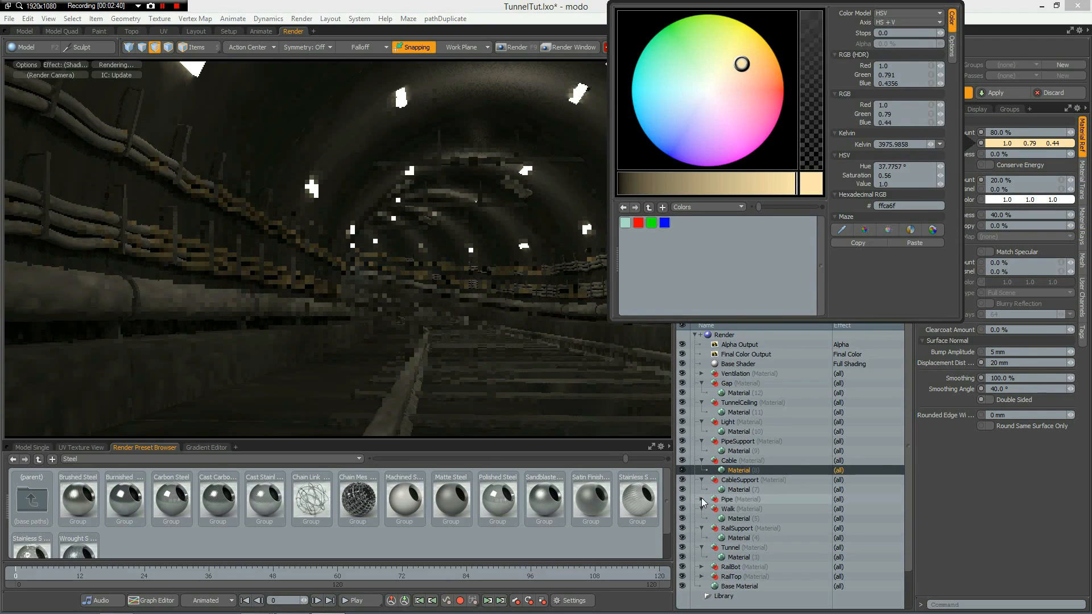
# Give the Pipe material a light blue diffuse color of 0.49, 0.66, 1.0.
pyautogui.click(701, 498)
pyautogui.click(738, 509)
pyautogui.click(1018, 144)
pyautogui.click(678, 114)
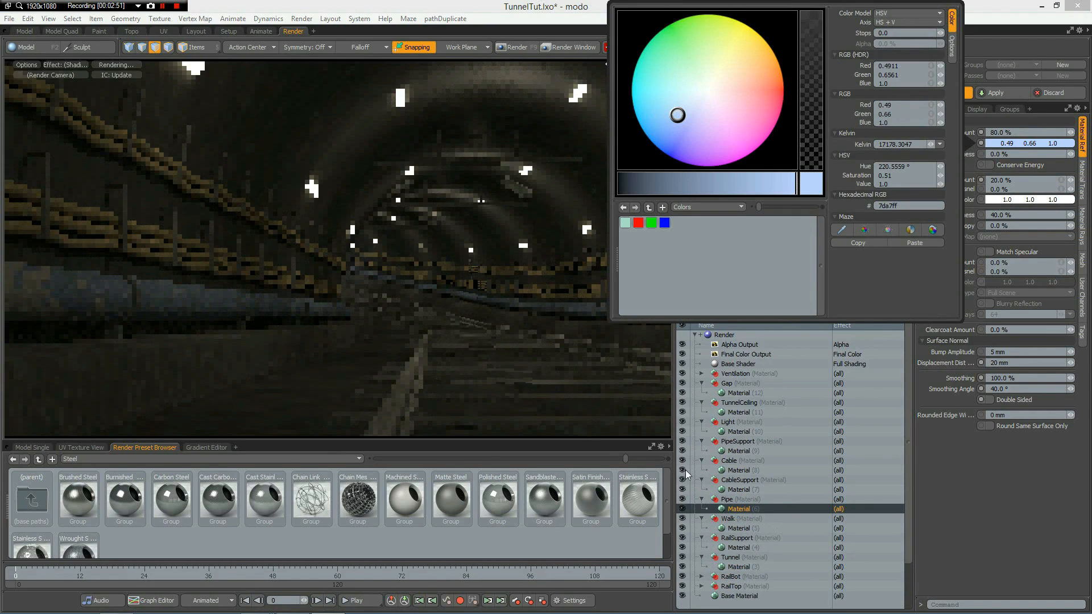
# Set the Ventilation material's diffuse color to a 0.72 grey.
pyautogui.click(701, 374)
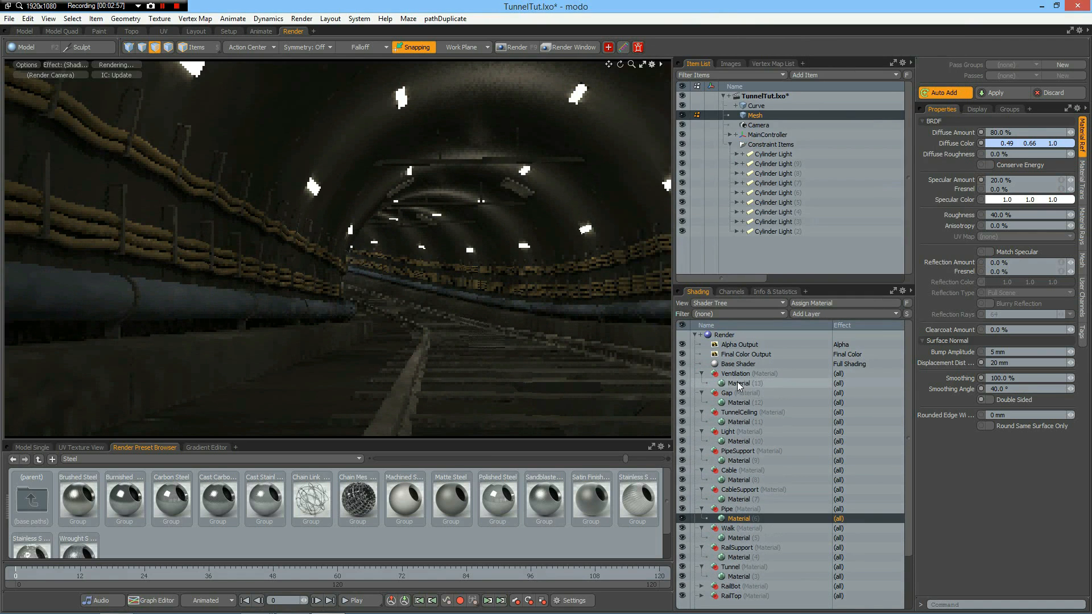
pyautogui.click(738, 383)
pyautogui.click(1018, 144)
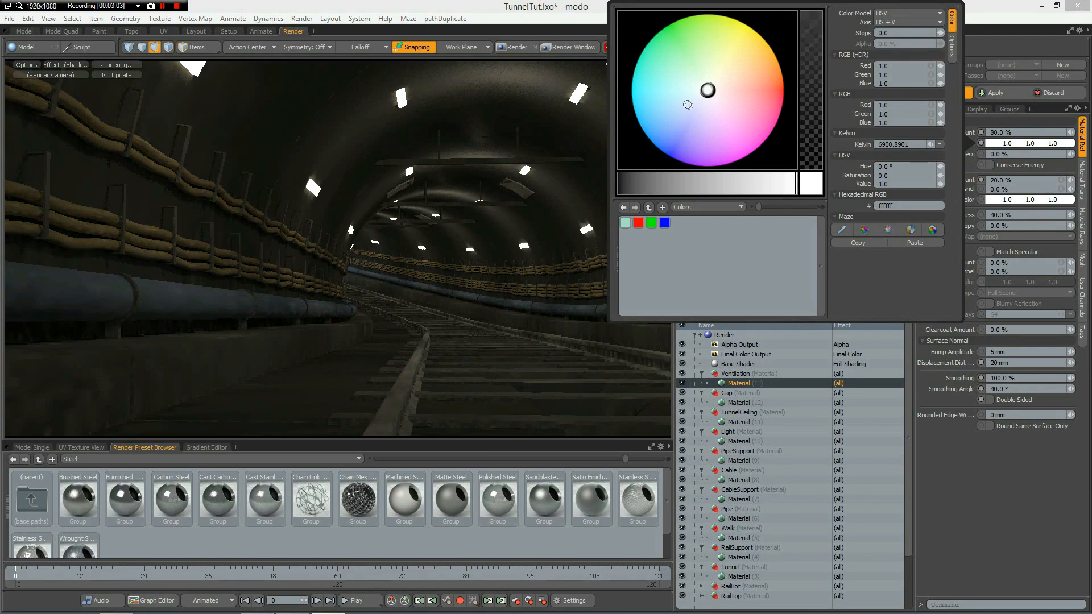
pyautogui.click(746, 186)
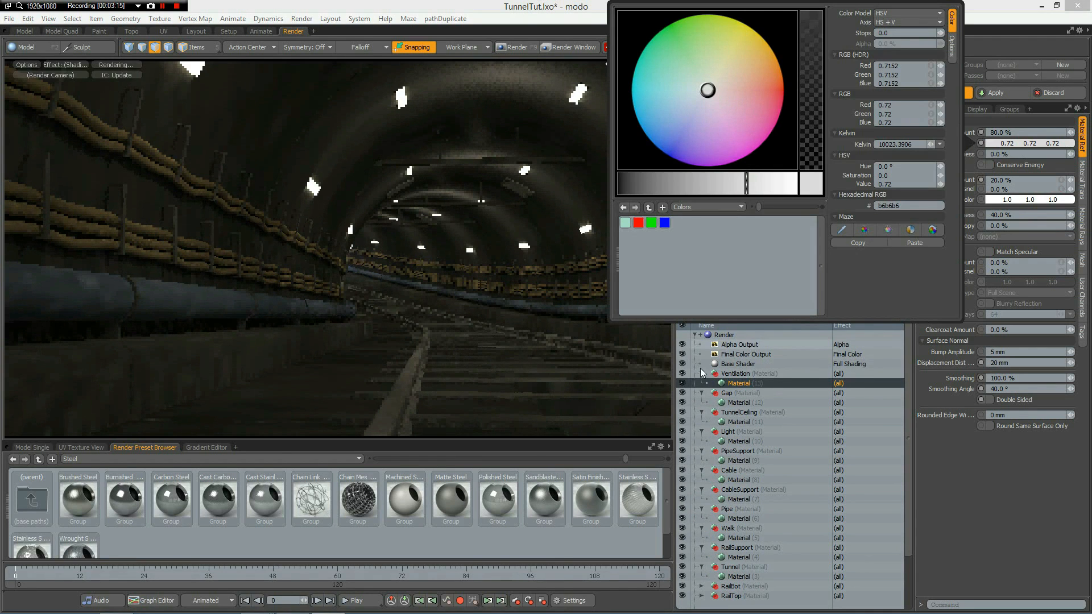
pyautogui.click(662, 342)
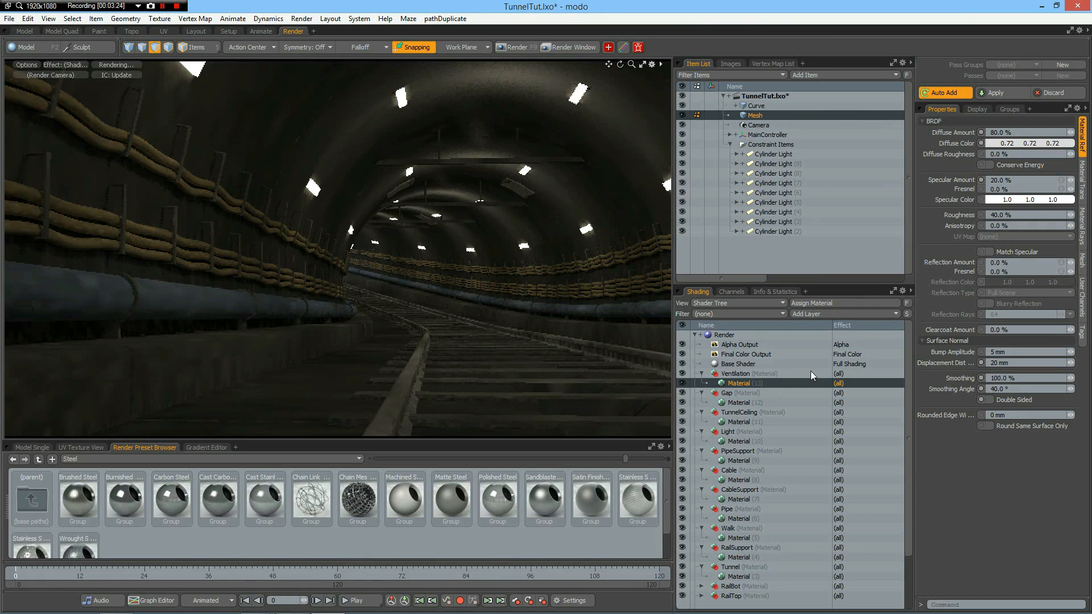
# Add a Shader layer above the Alpha Output in the shader tree.
pyautogui.click(741, 346)
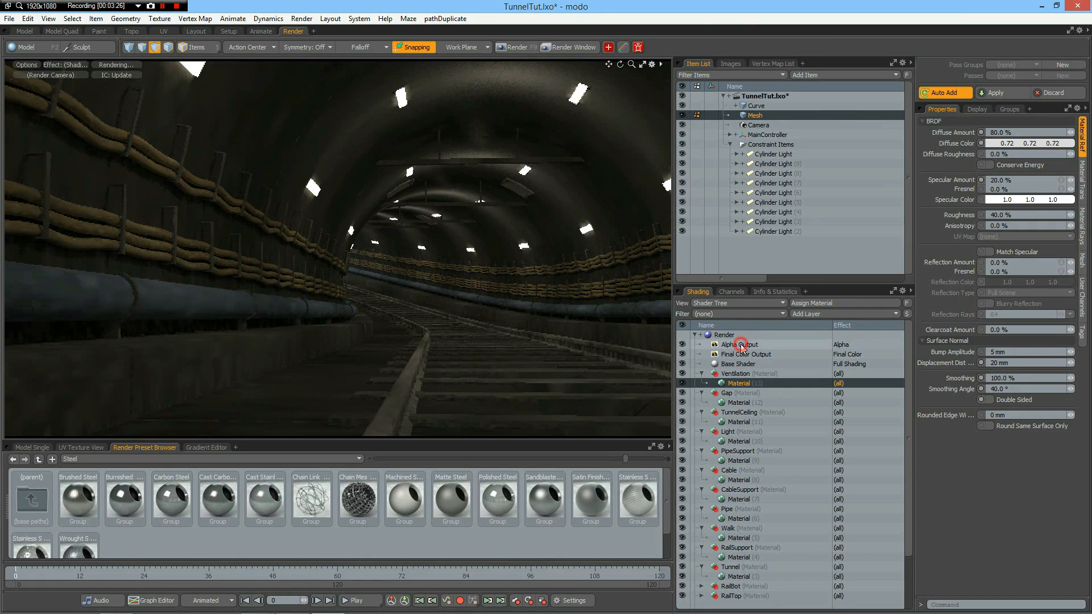
pyautogui.click(823, 314)
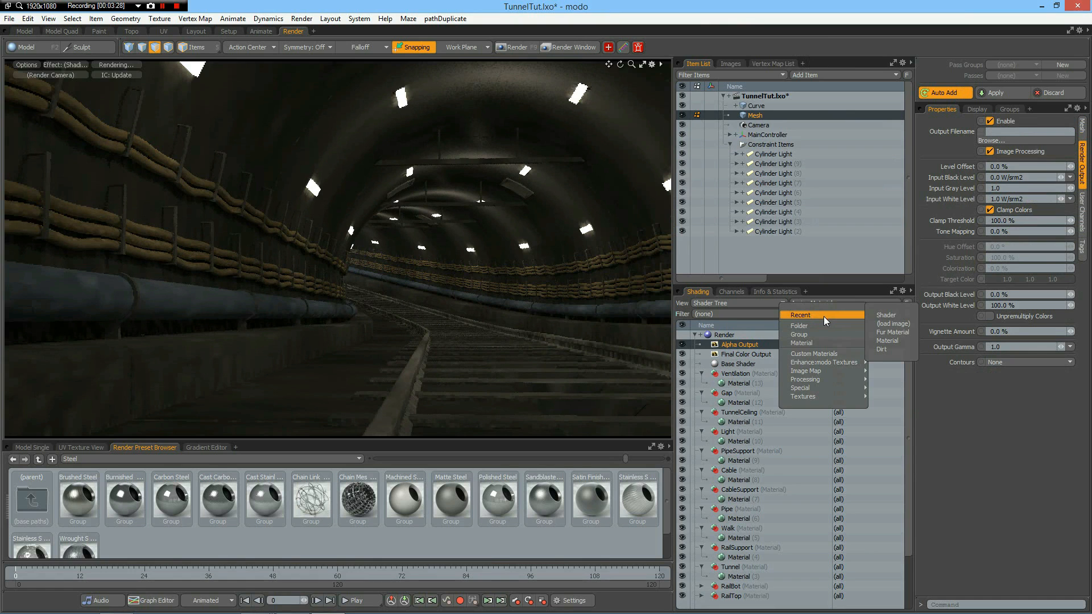
pyautogui.moveTo(818, 390)
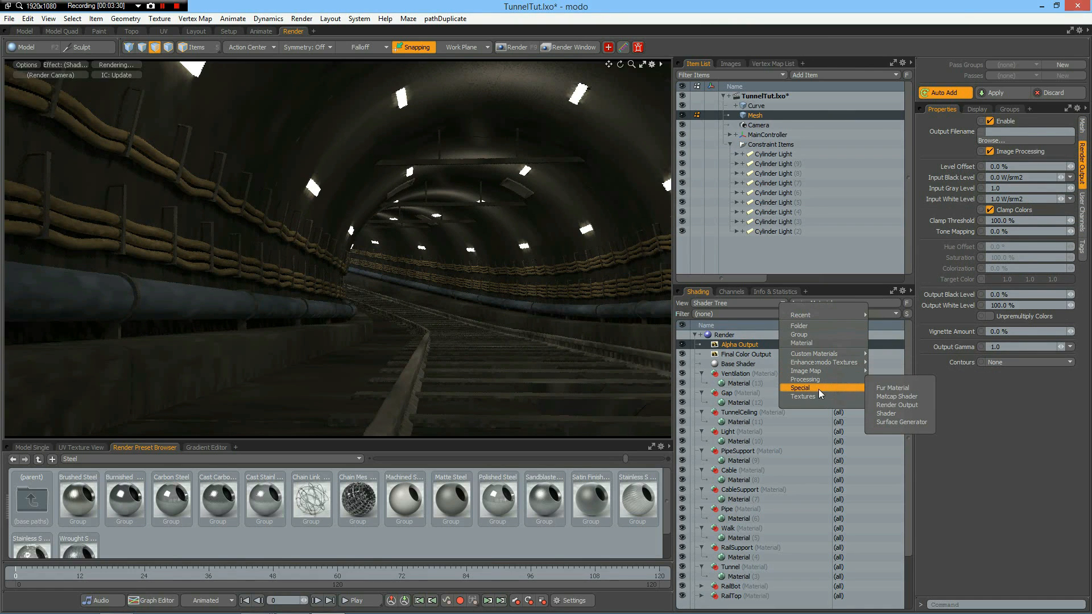
pyautogui.click(890, 412)
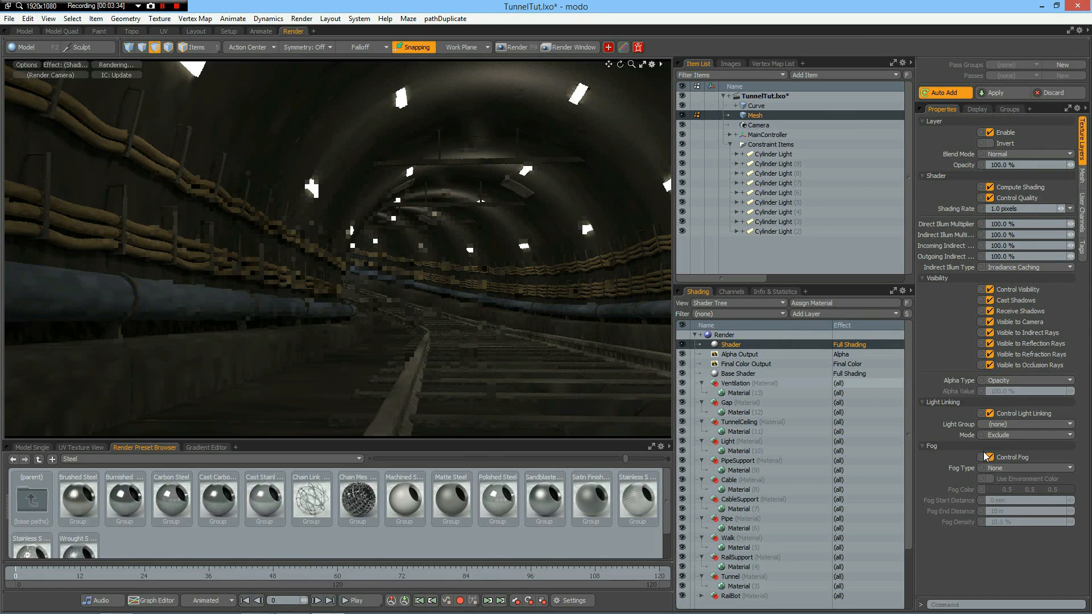
# Set the new shader's fog type to Linear with a blue-teal fog color of 0.23, 0.46, 0.5.
pyautogui.click(1004, 469)
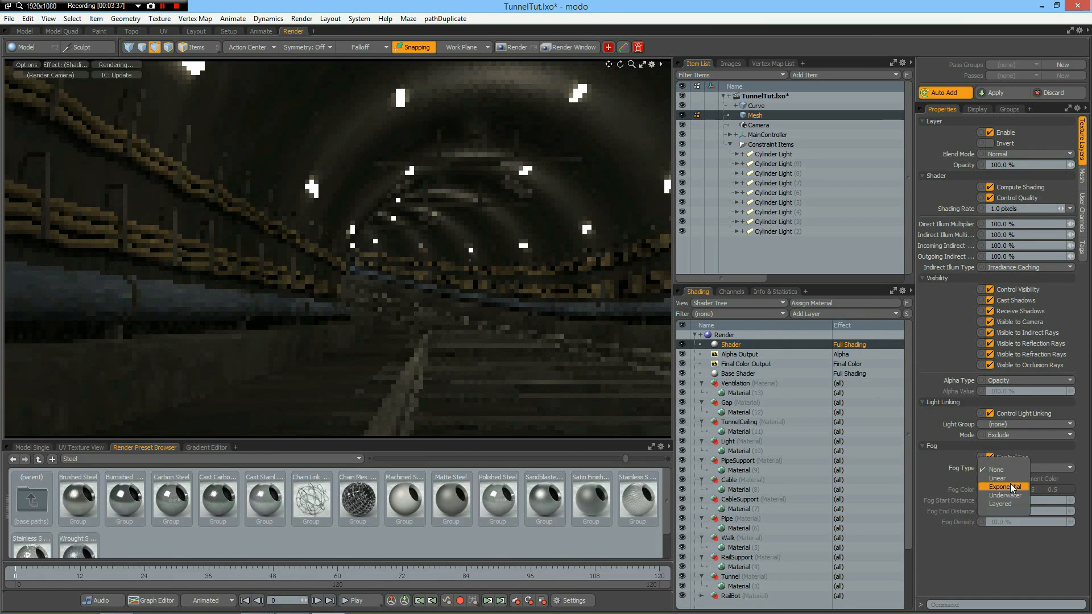
pyautogui.click(1047, 466)
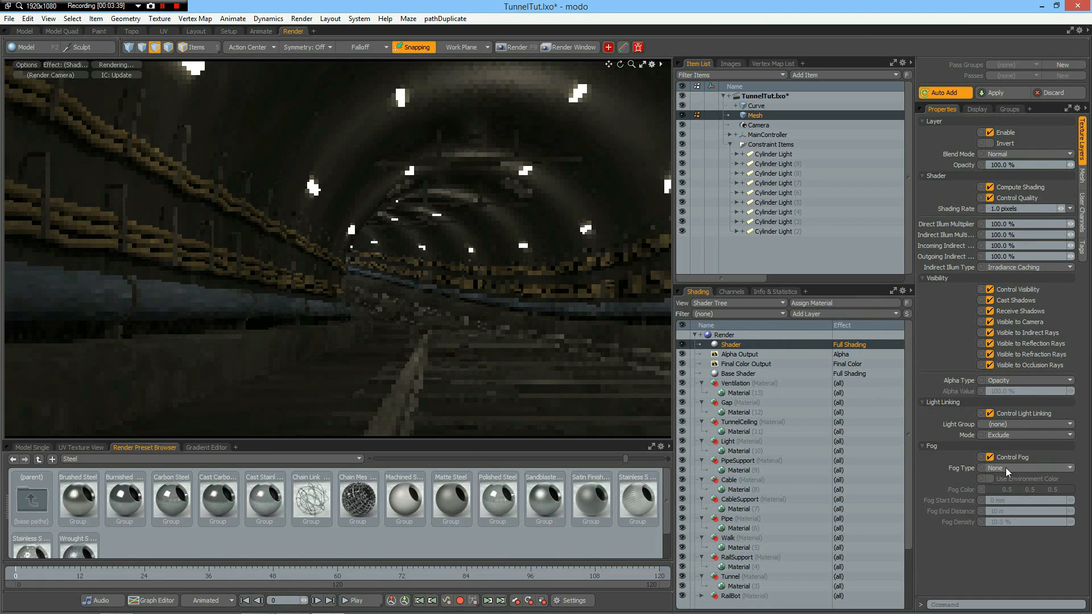
pyautogui.click(1015, 466)
pyautogui.click(1015, 473)
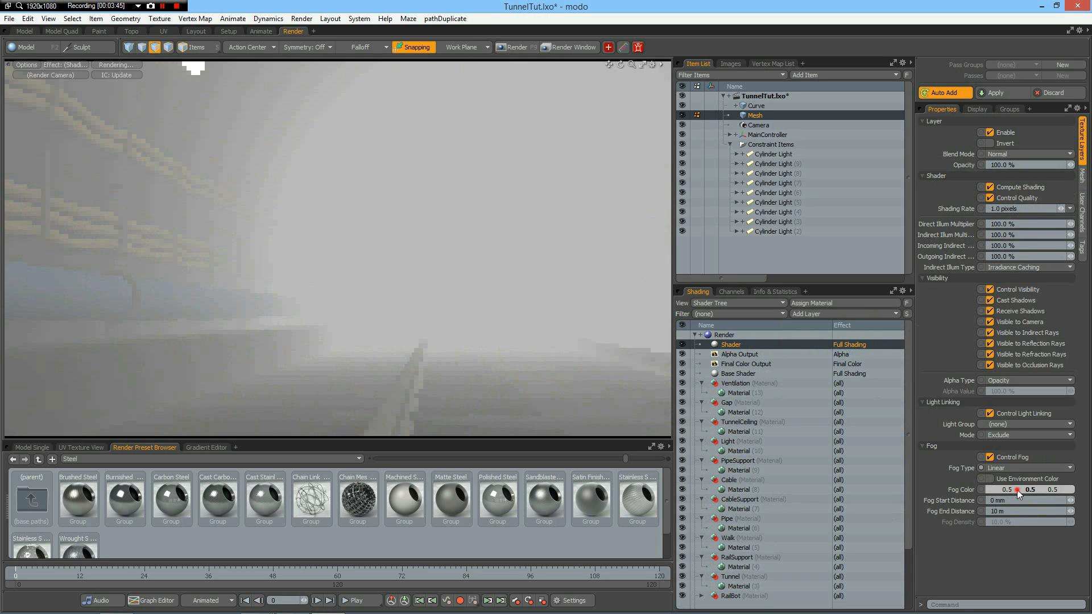
pyautogui.click(1016, 490)
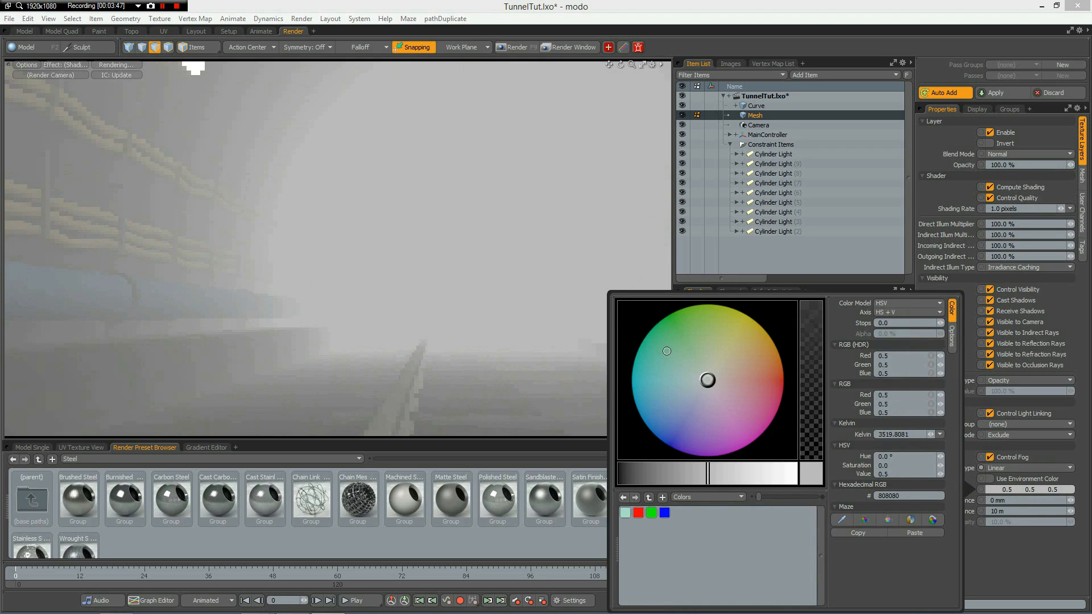
pyautogui.click(666, 387)
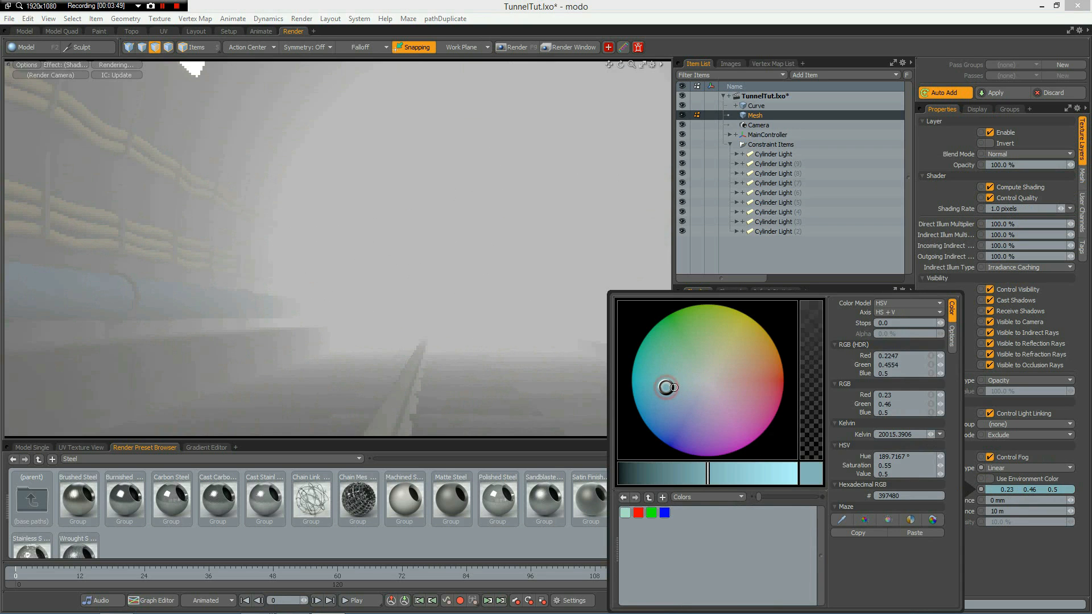
# Set the shader's fog start distance to 15 m and its fog end distance to 300 m.
pyautogui.click(1010, 501)
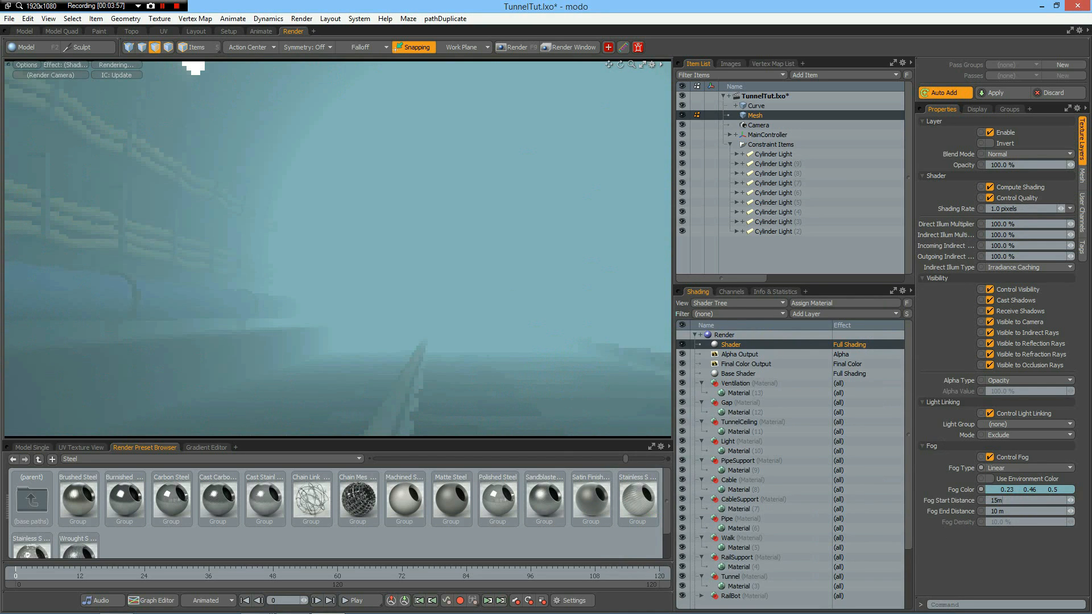
pyautogui.press('Tab')
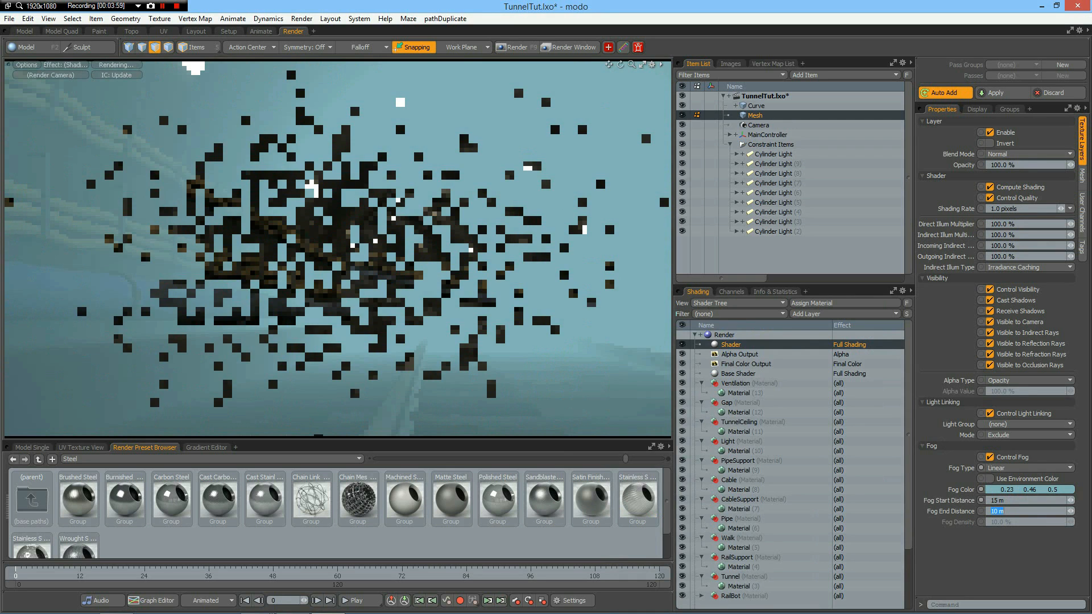
pyautogui.write('4')
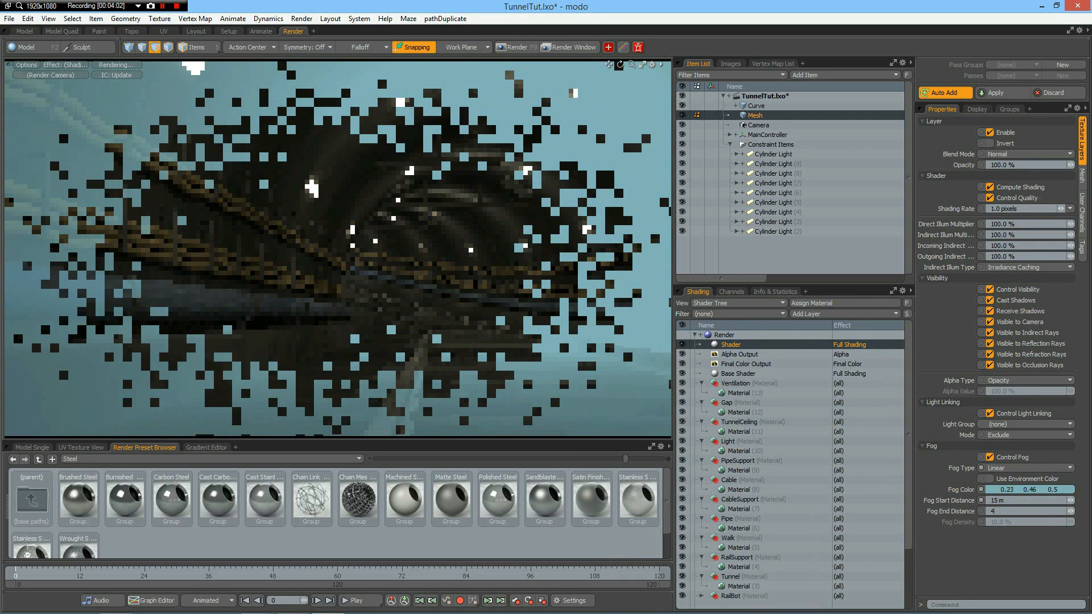
pyautogui.press('BackSpace')
pyautogui.write('300m')
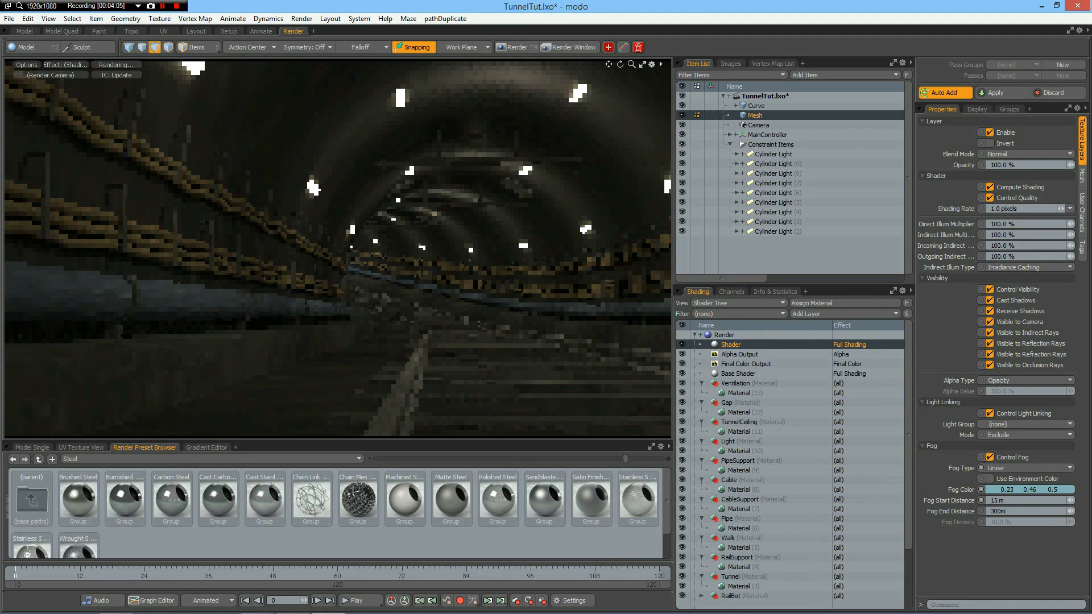
pyautogui.press('Return')
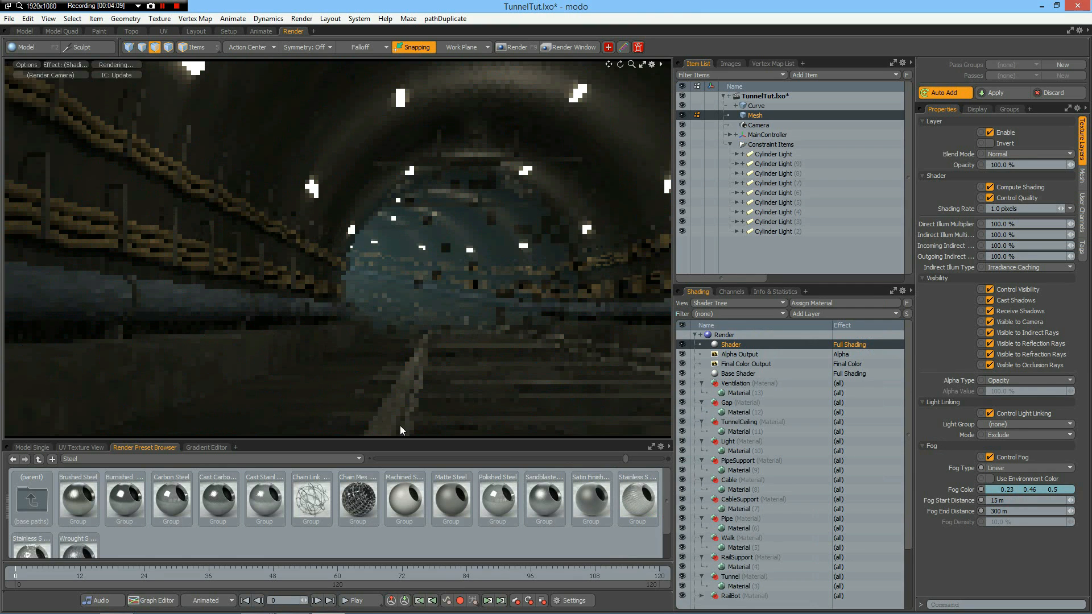
# Set the fog start distance to 25 m.
pyautogui.click(1004, 501)
pyautogui.write('25')
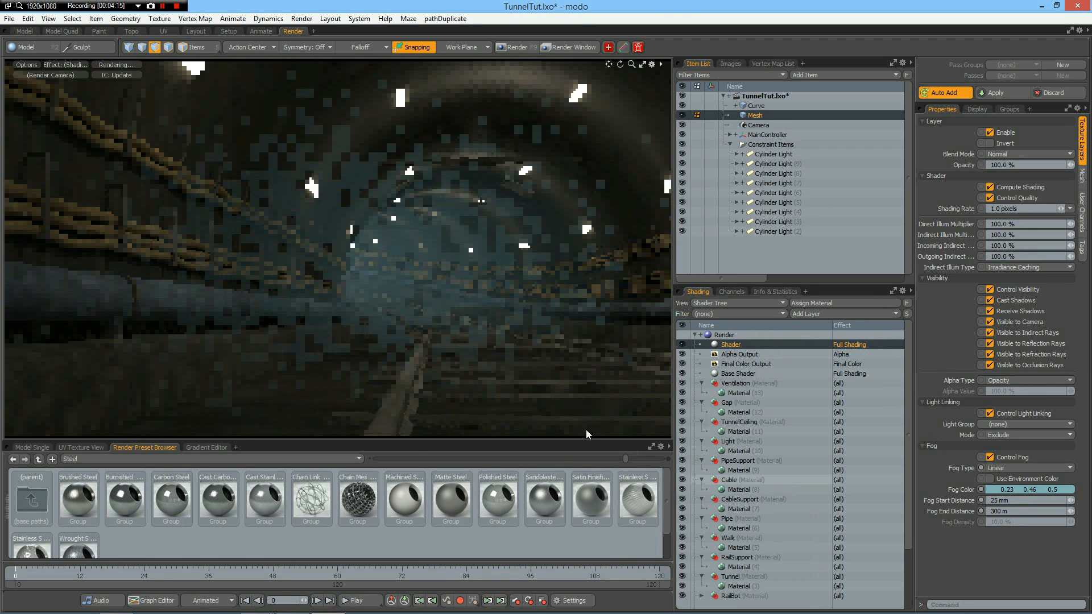
pyautogui.click(1012, 501)
pyautogui.write('25m')
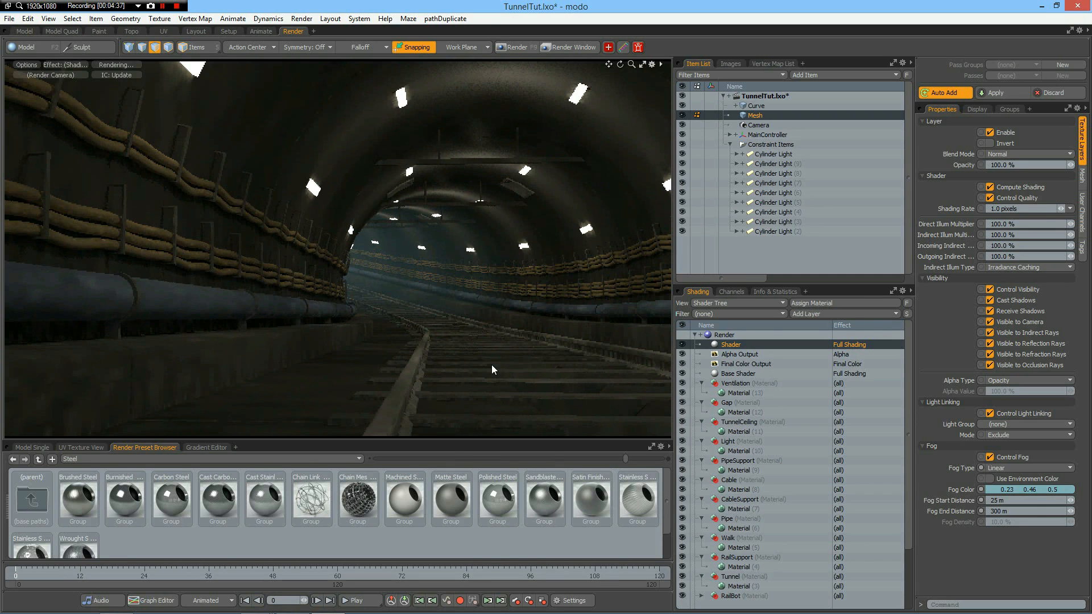
# Render the tunnel frame through the camera and show the render's statistics.
pyautogui.click(725, 336)
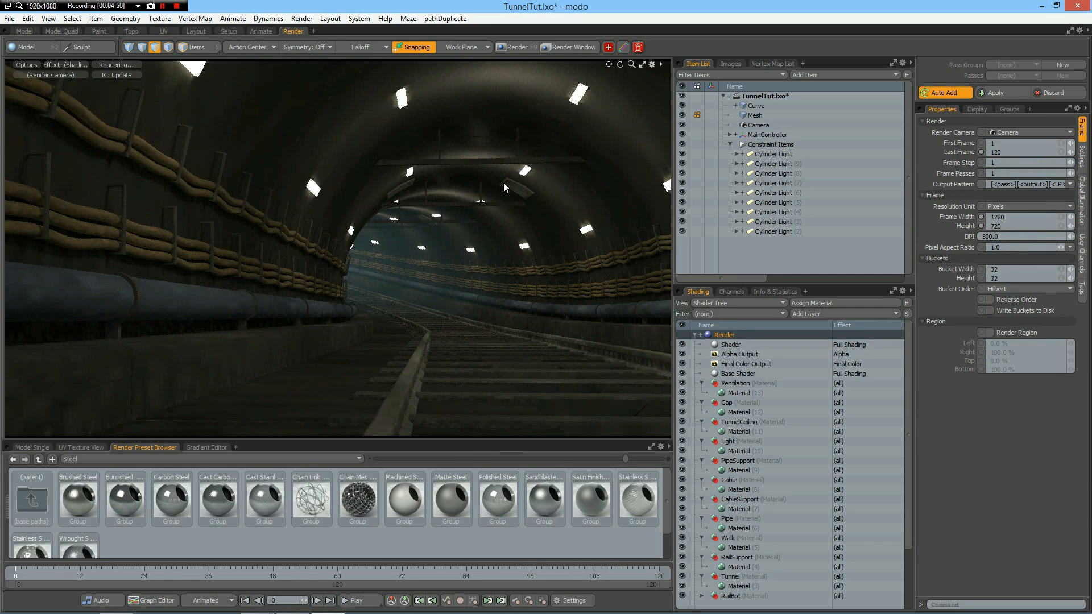
pyautogui.press('F9')
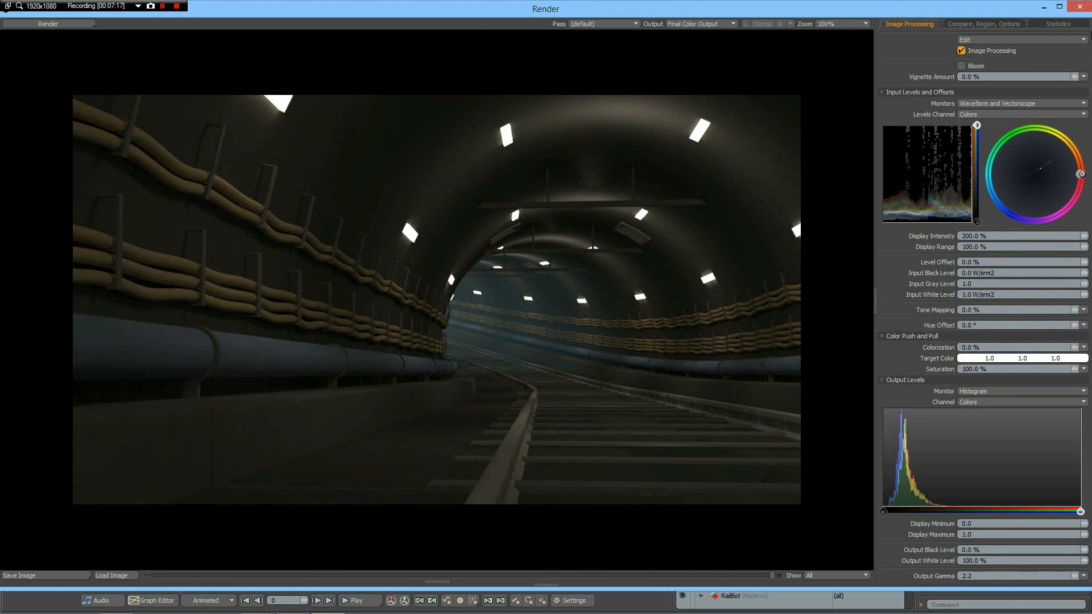
pyautogui.click(1060, 26)
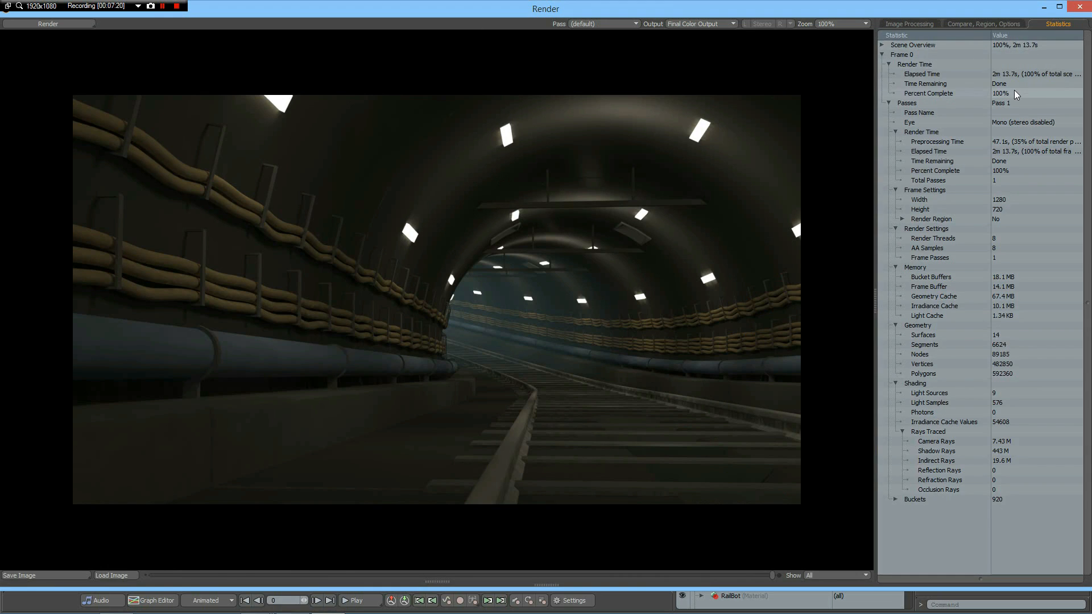